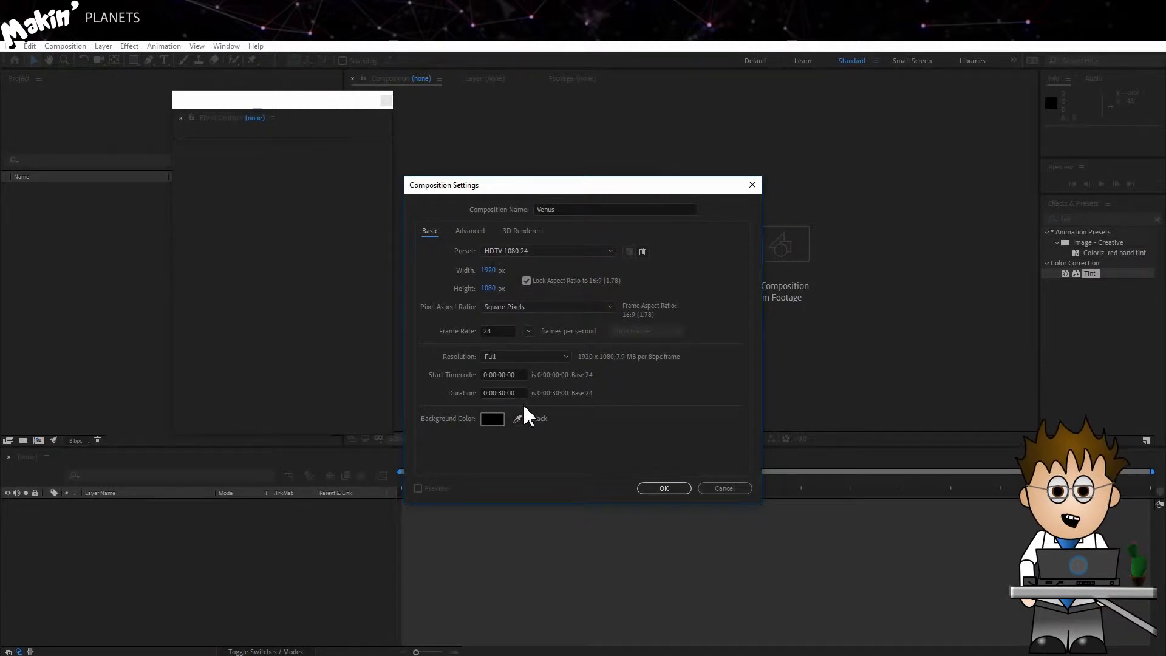
- Confirm the Venus composition and add a comp-size white solid, White Solid 1
{"action": "left_click", "coordinate": [680, 489]}
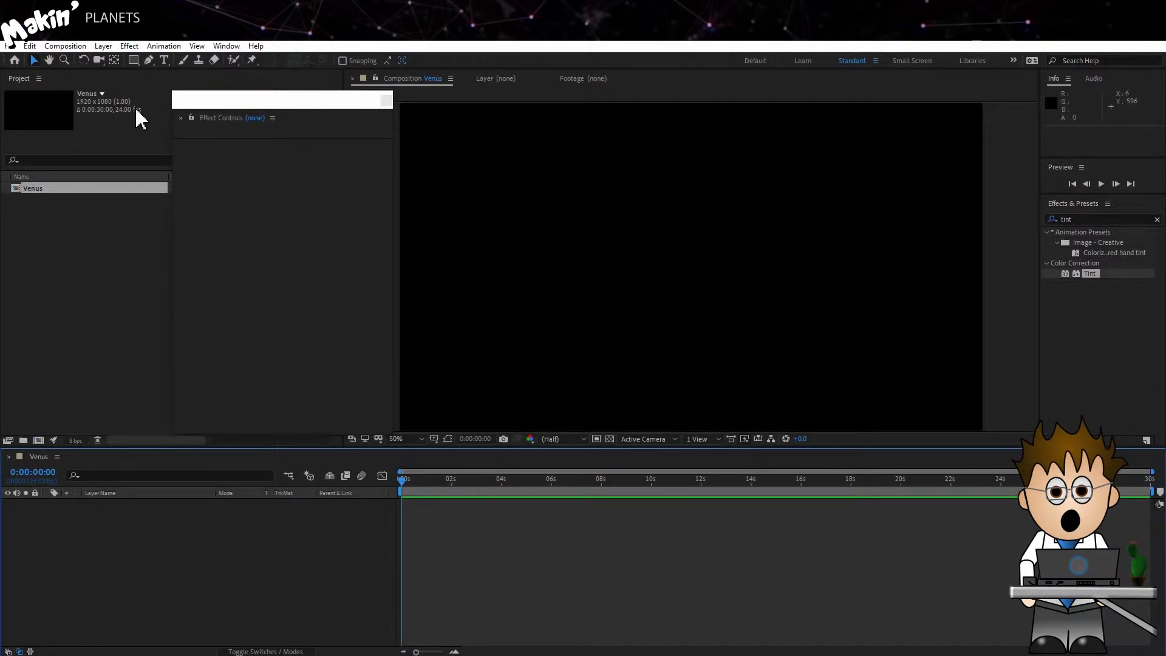
{"action": "left_click_drag", "start_coordinate": [135, 88], "coordinate": [136, 86]}
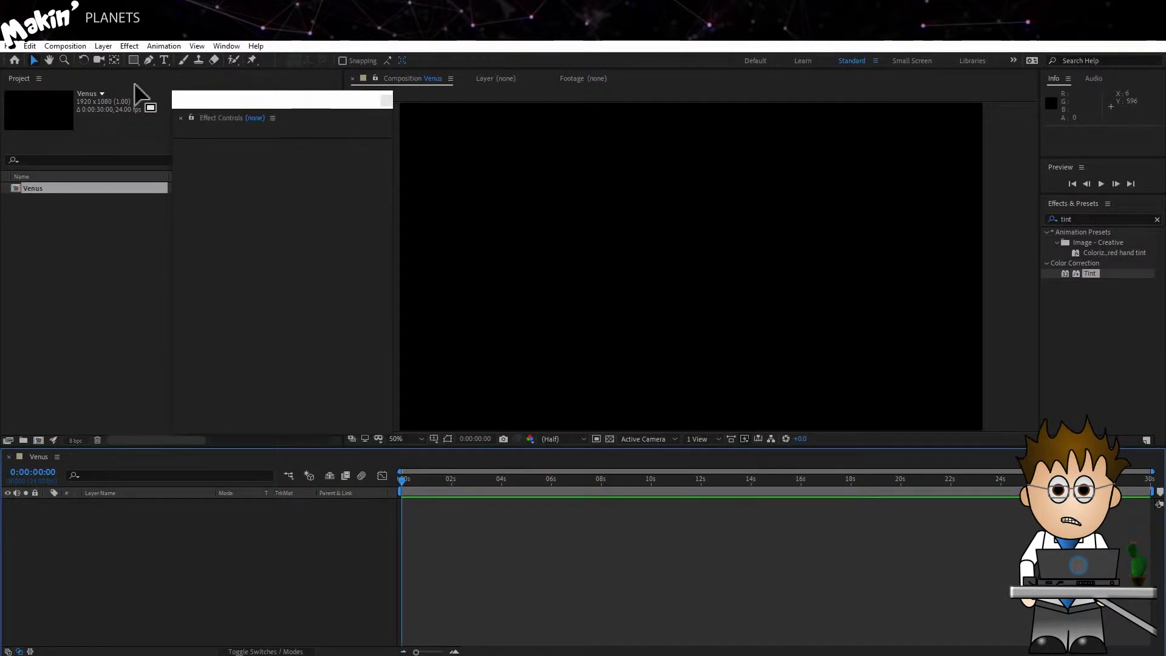
{"action": "left_click", "coordinate": [109, 47]}
{"action": "mouse_move", "coordinate": [116, 61]}
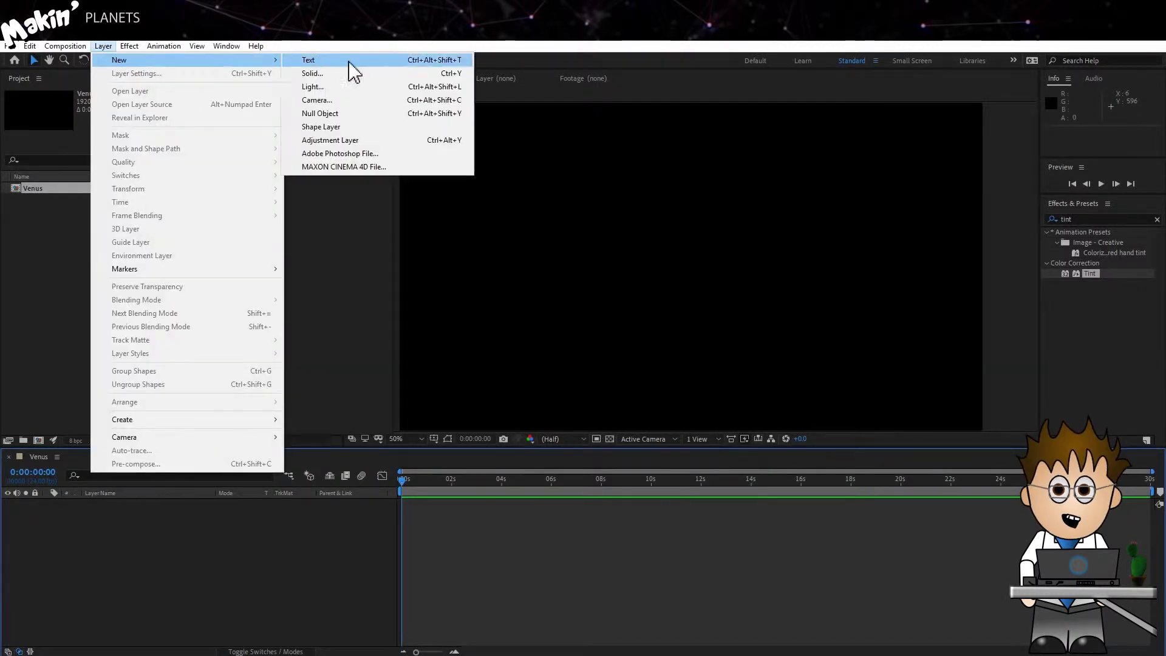
{"action": "left_click", "coordinate": [393, 74]}
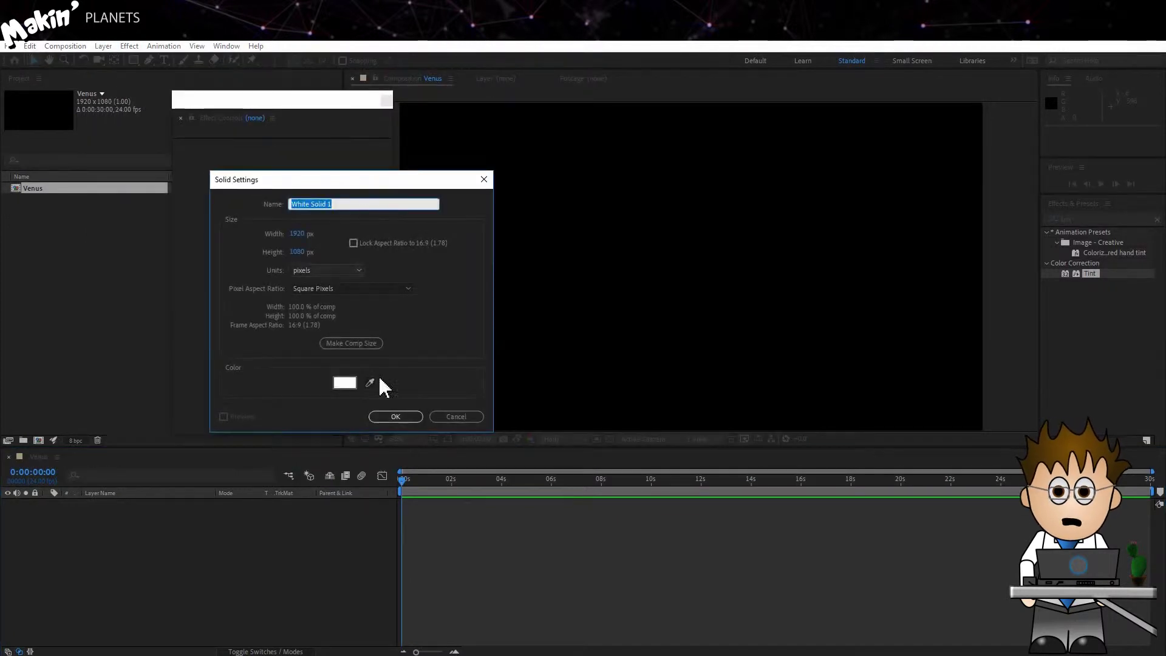
{"action": "left_click", "coordinate": [361, 343]}
{"action": "left_click", "coordinate": [395, 417]}
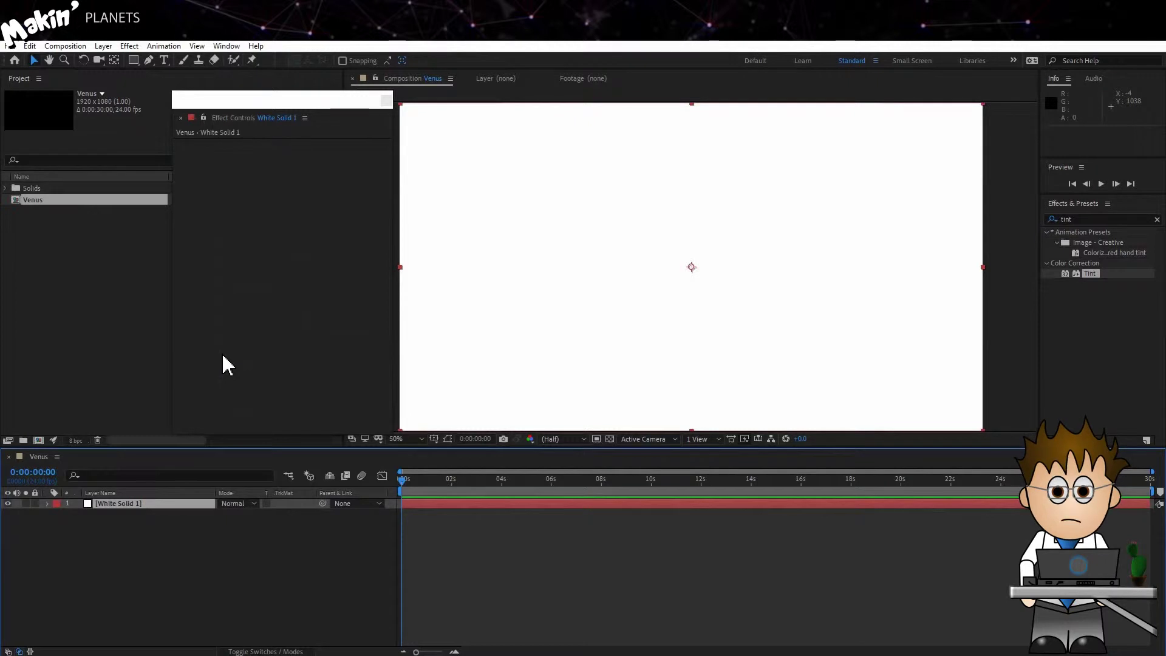
- Browse the Effect menu's categories toward Immersive Video
{"action": "left_click", "coordinate": [129, 47]}
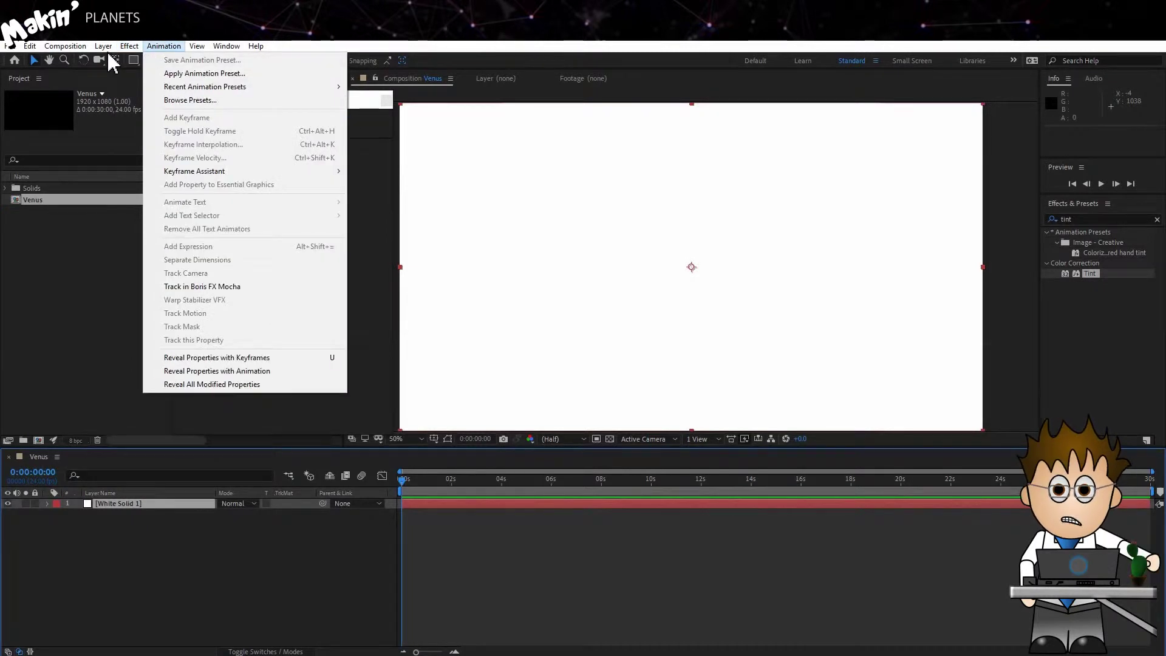
{"action": "mouse_move", "coordinate": [160, 160]}
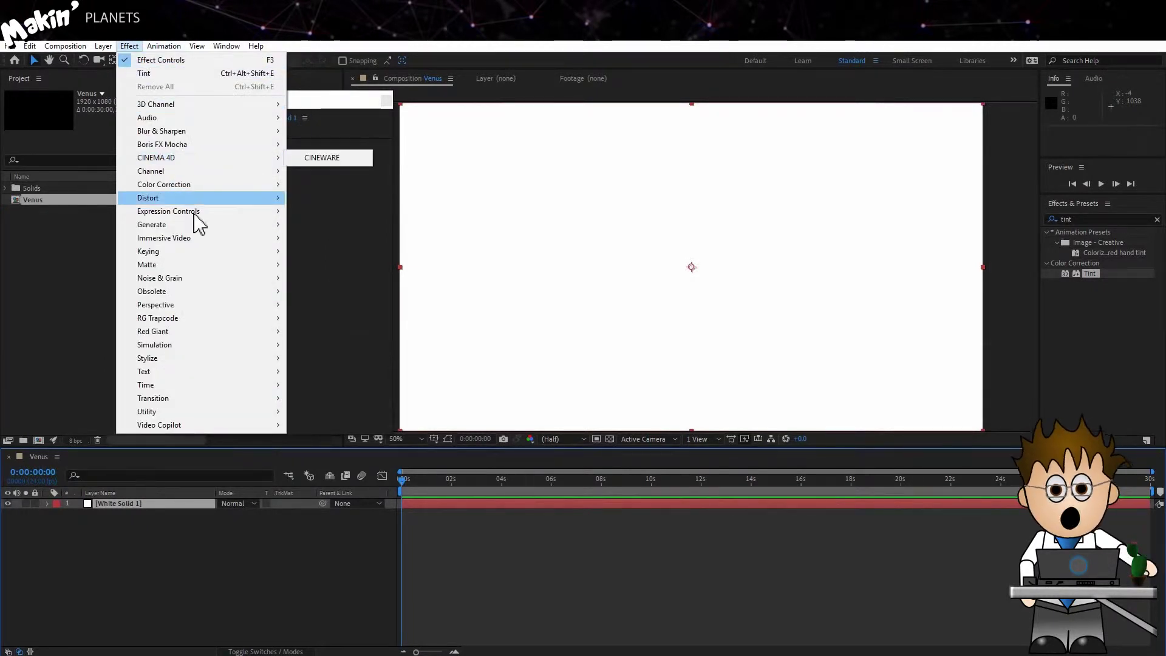
{"action": "mouse_move", "coordinate": [195, 237]}
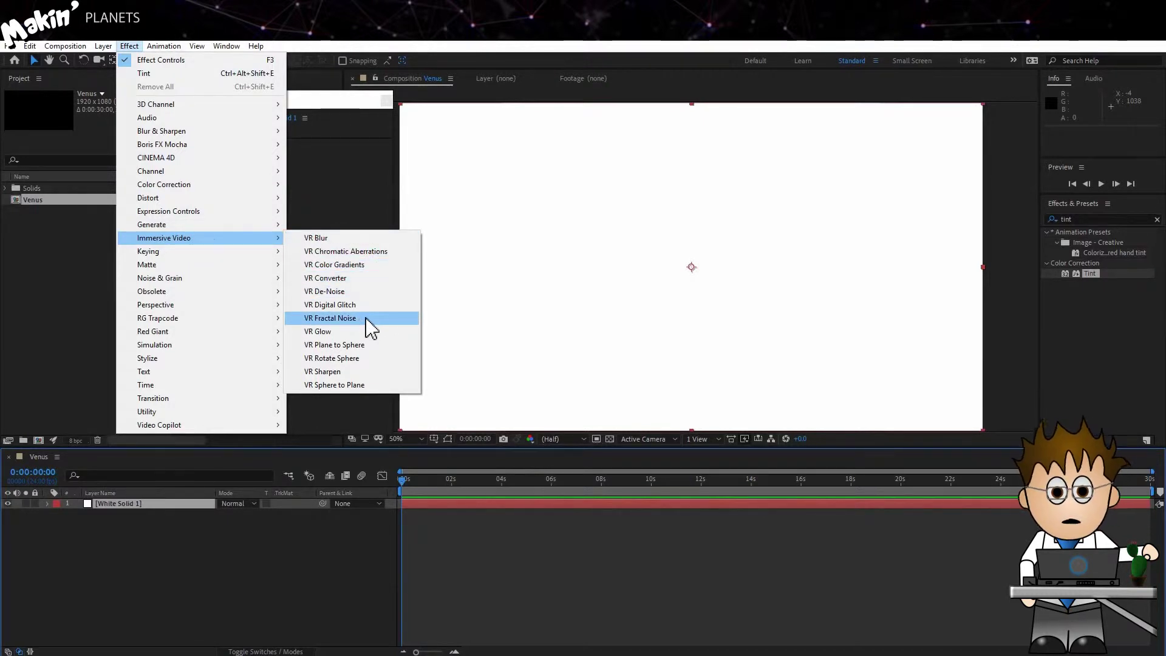
- Apply VR Fractal Noise to White Solid 1, then view Project Settings and cancel
{"action": "left_click", "coordinate": [331, 318]}
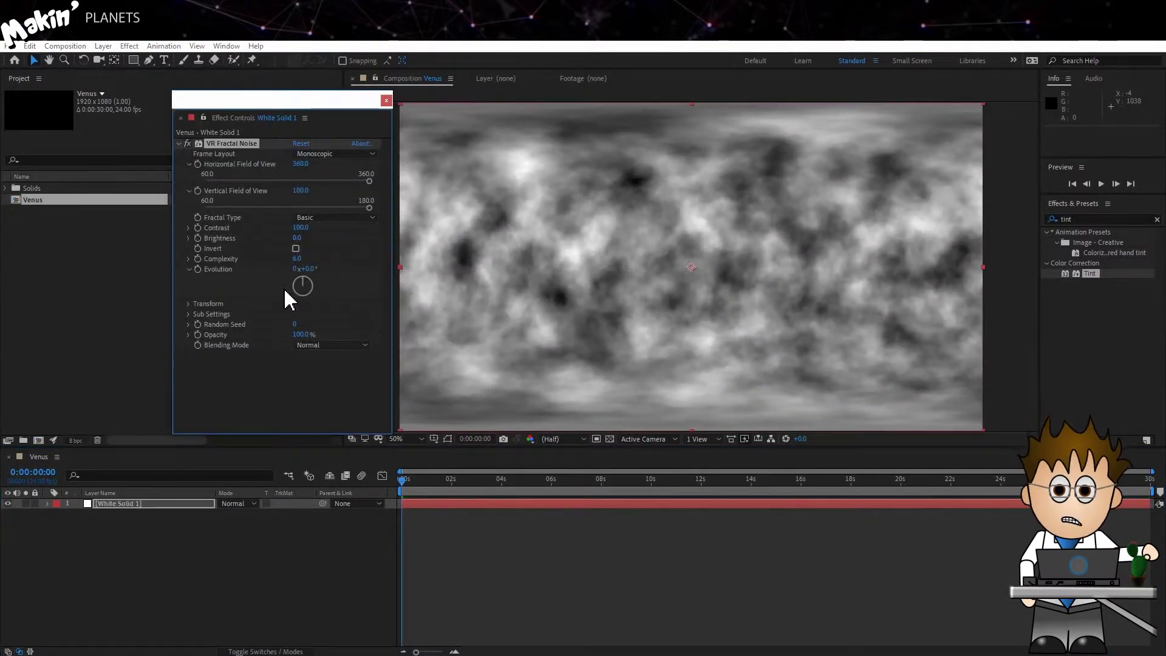
{"action": "left_click", "coordinate": [9, 47]}
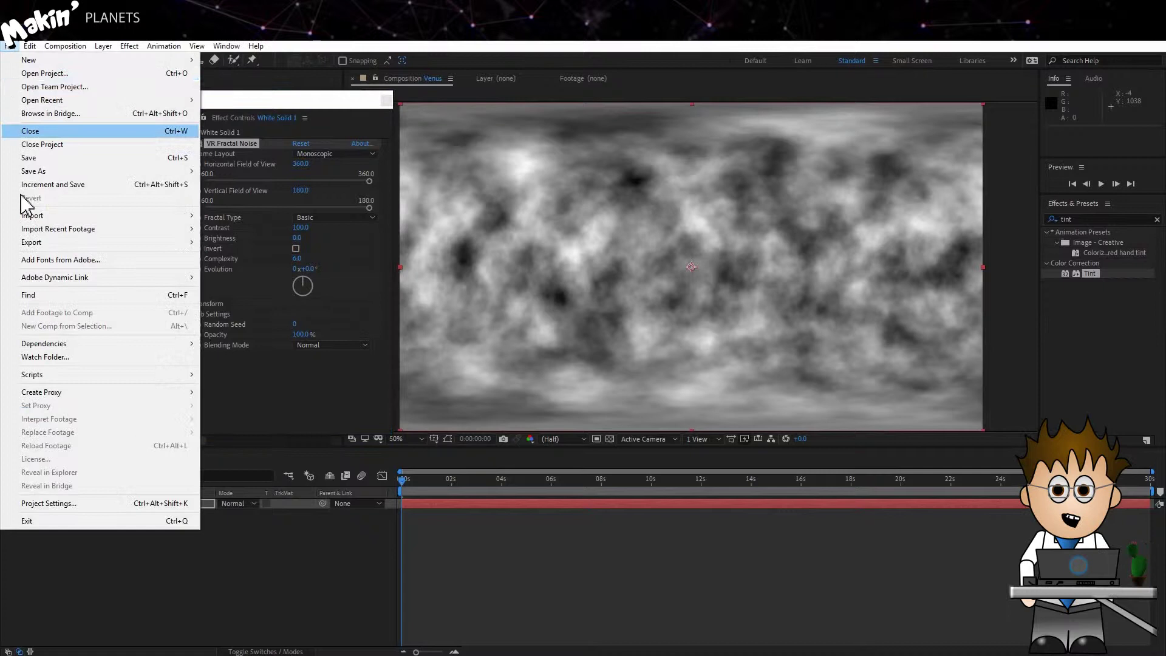
{"action": "left_click", "coordinate": [130, 507]}
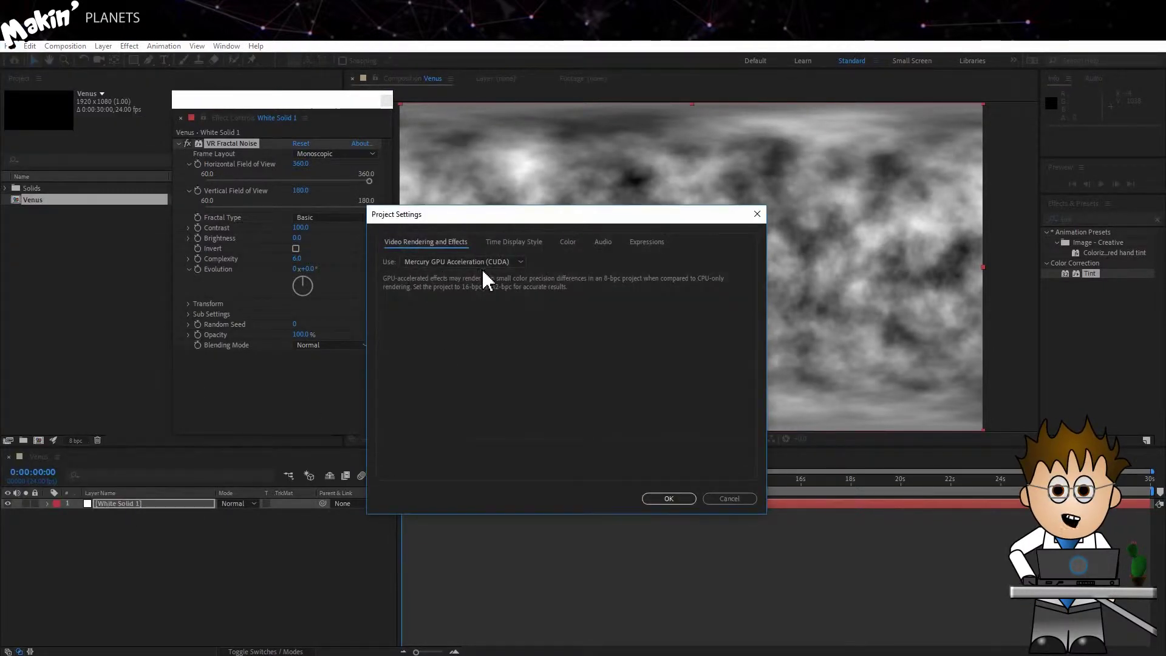
{"action": "left_click", "coordinate": [723, 499]}
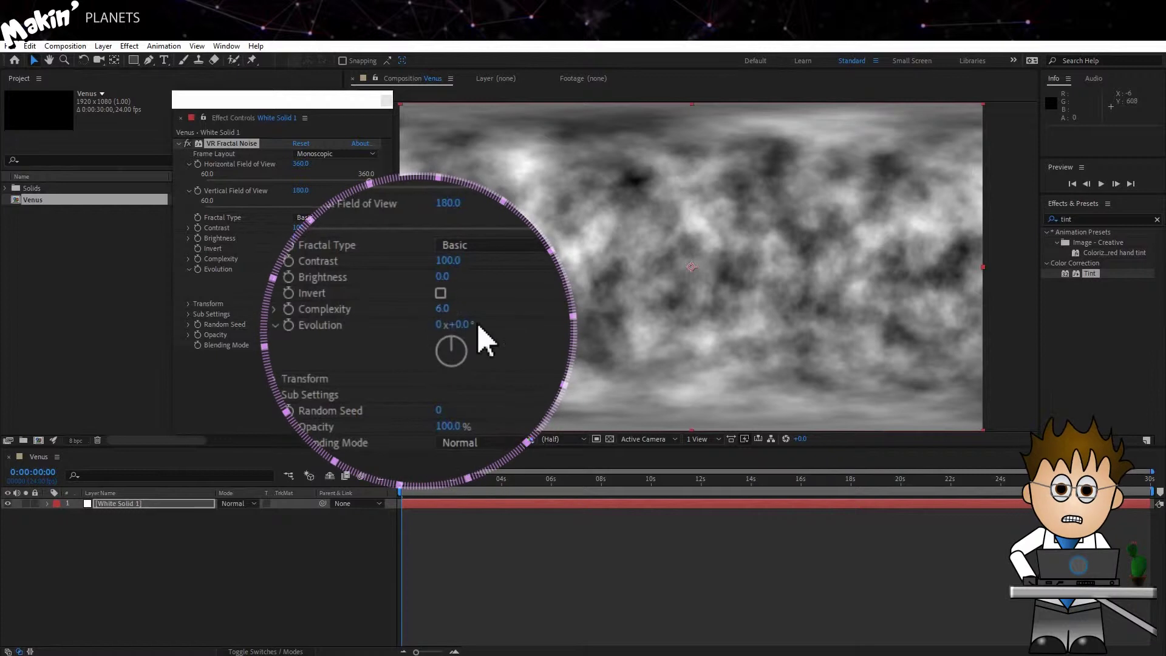
- Set the noise Complexity to 4 and its Transform Scale to 3
{"action": "left_click", "coordinate": [443, 309]}
{"action": "type", "text": "4"}
{"action": "key", "text": "Return"}
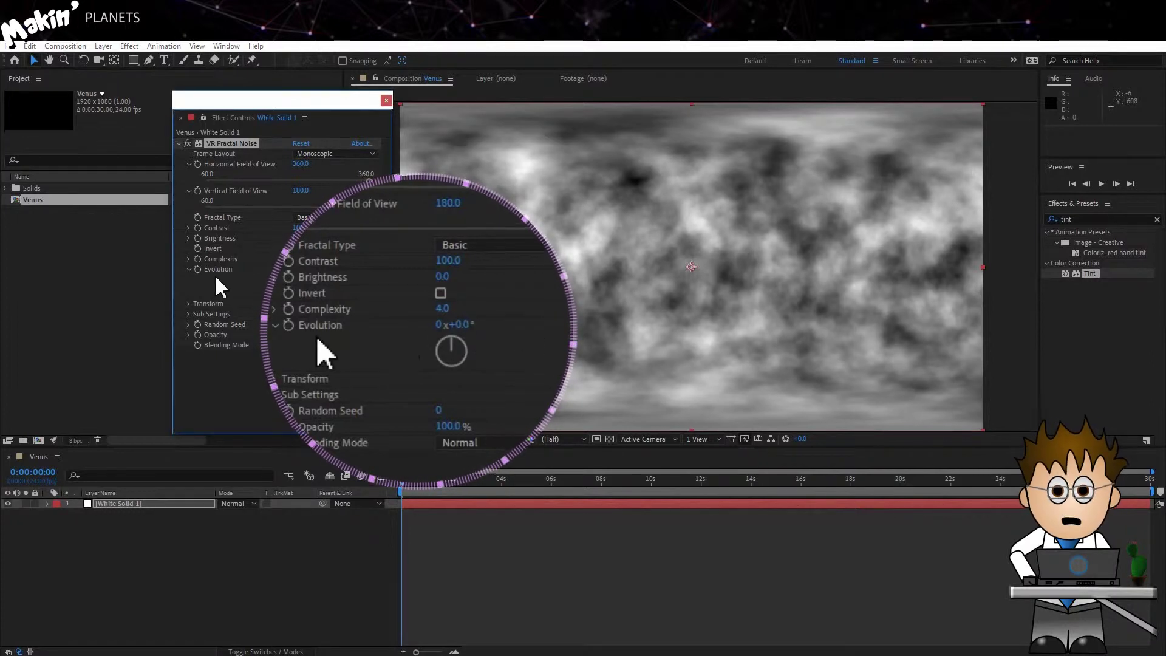
{"action": "left_click", "coordinate": [188, 304]}
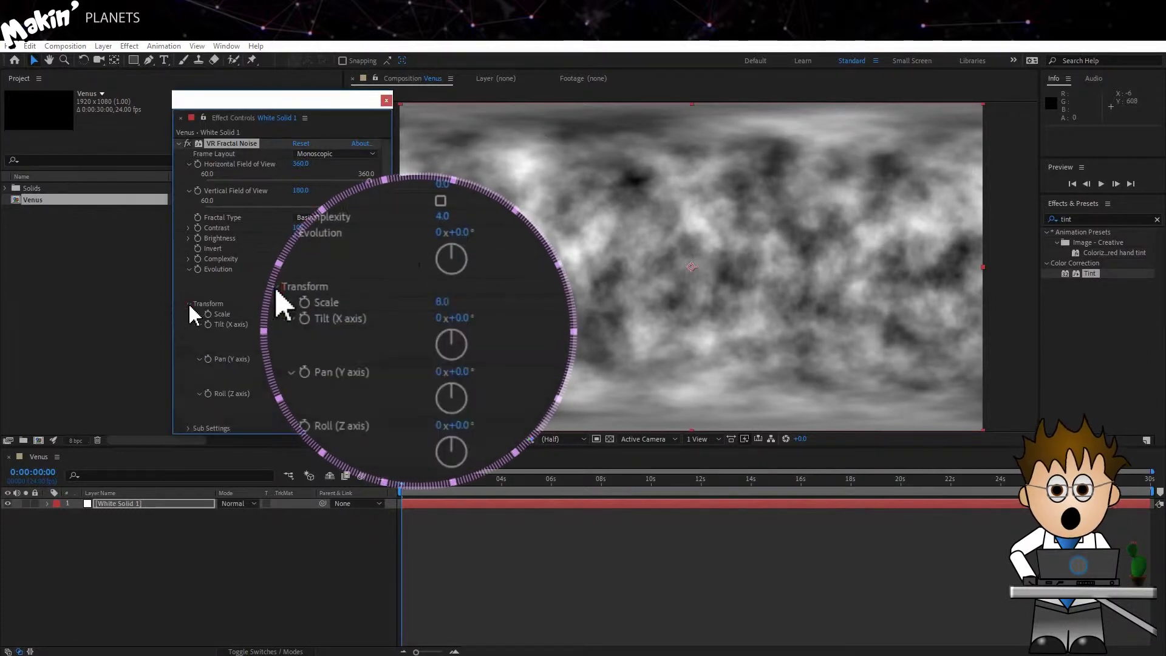
{"action": "left_click", "coordinate": [443, 304]}
{"action": "type", "text": "3"}
{"action": "key", "text": "Return"}
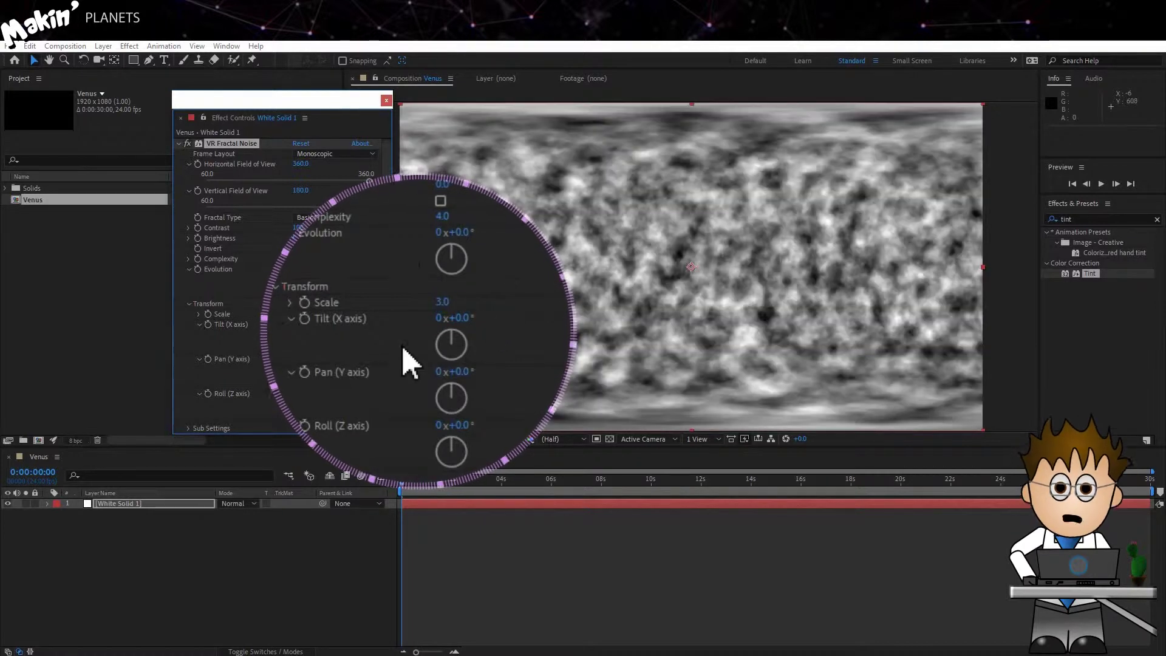
- Set the noise Sub Influence to 75 and Sub Scaling to 40
{"action": "scroll", "coordinate": [242, 362], "scroll_direction": "down", "scroll_amount": 1}
{"action": "left_click", "coordinate": [188, 397]}
{"action": "scroll", "coordinate": [201, 401], "scroll_direction": "down", "scroll_amount": 2}
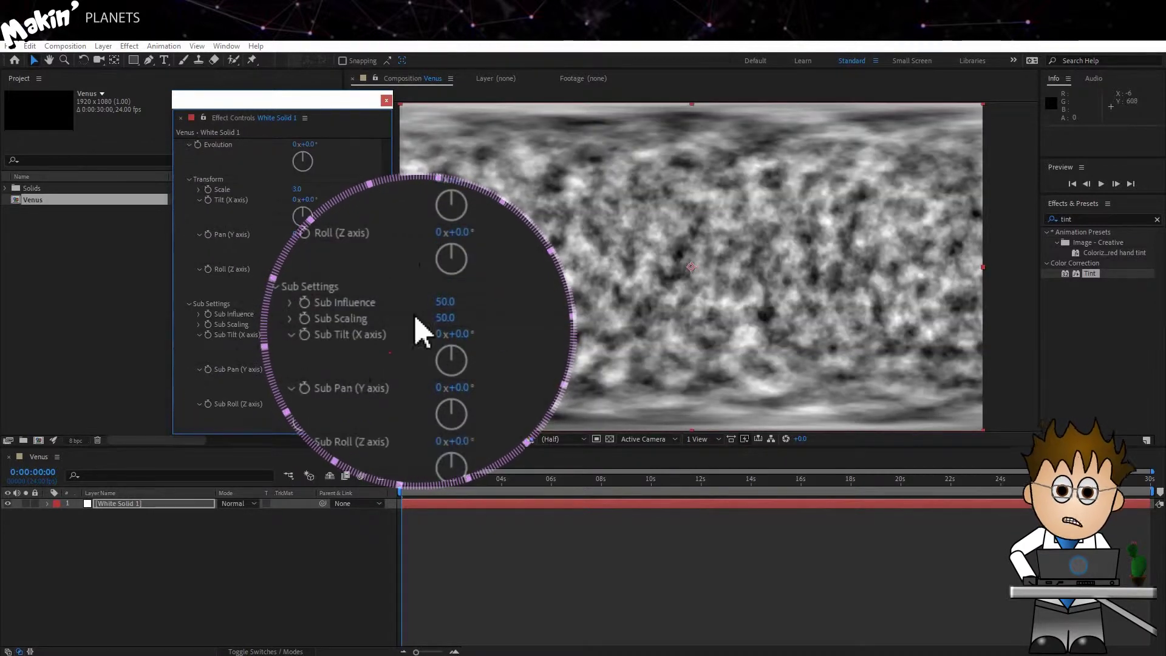
{"action": "left_click", "coordinate": [448, 303]}
{"action": "type", "text": "75"}
{"action": "key", "text": "Return"}
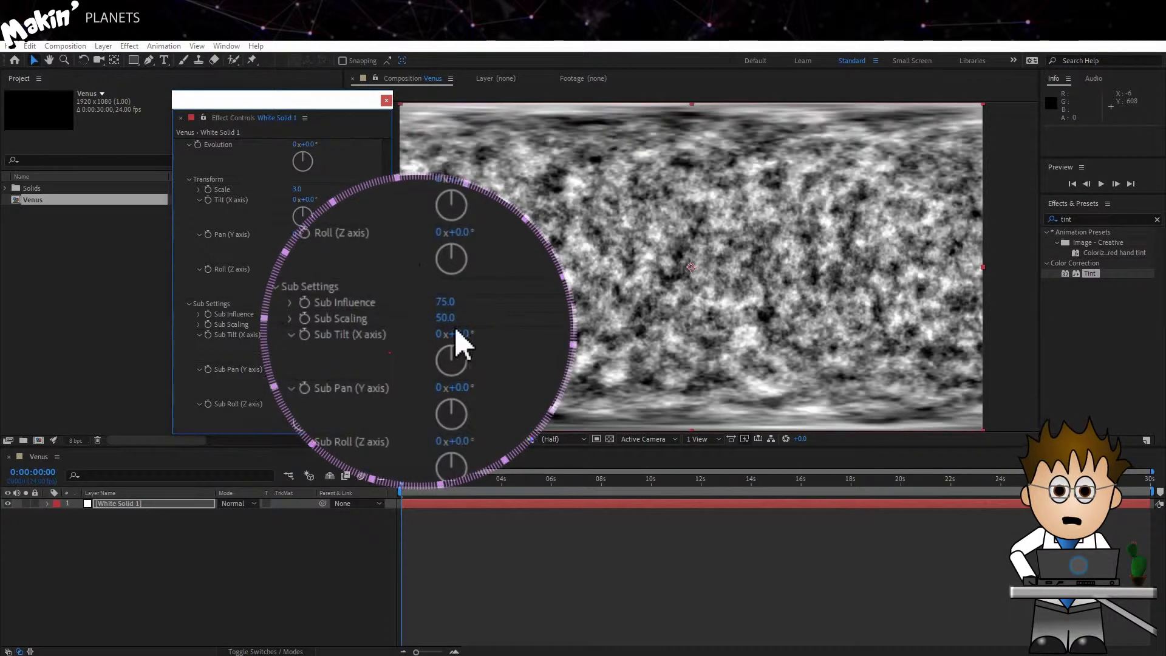
{"action": "type", "text": "40"}
{"action": "key", "text": "Return"}
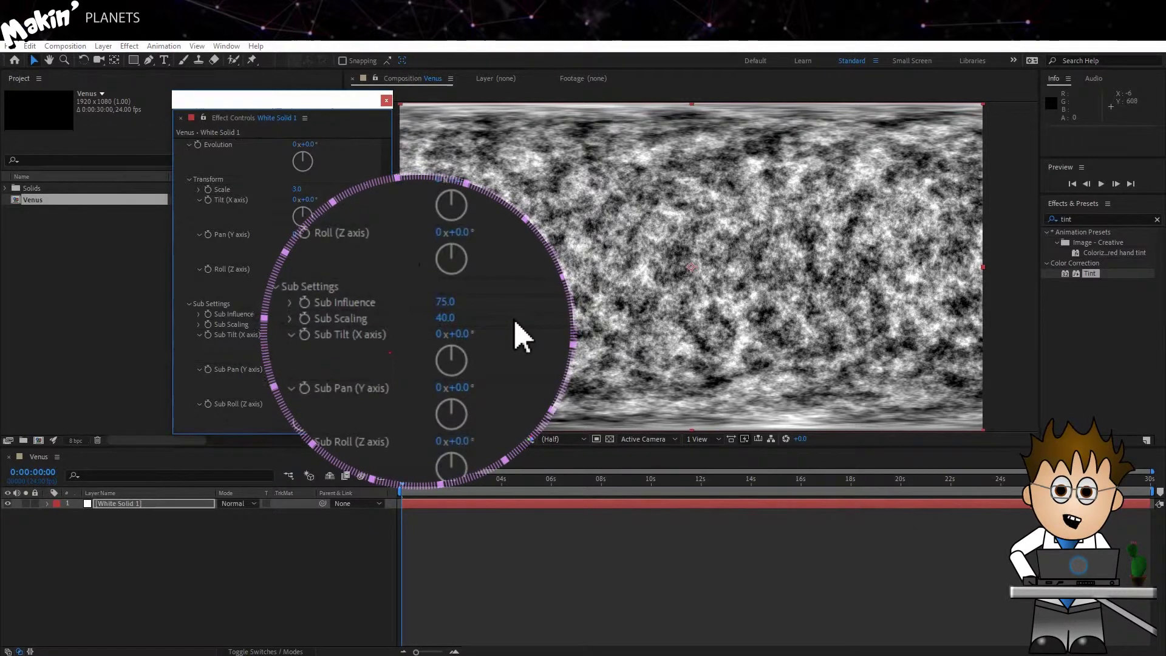
- Drive Evolution with the expression time*100 and preview the animated noise
{"action": "scroll", "coordinate": [345, 333], "scroll_direction": "up", "scroll_amount": 4}
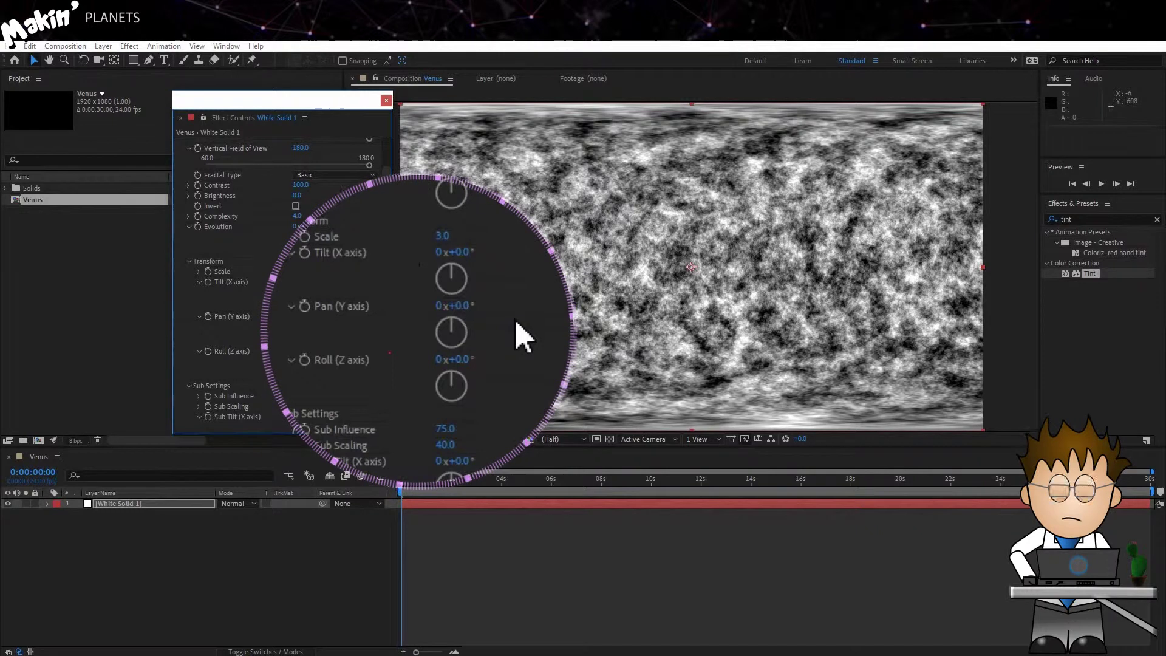
{"action": "left_click", "coordinate": [198, 228], "text": "alt"}
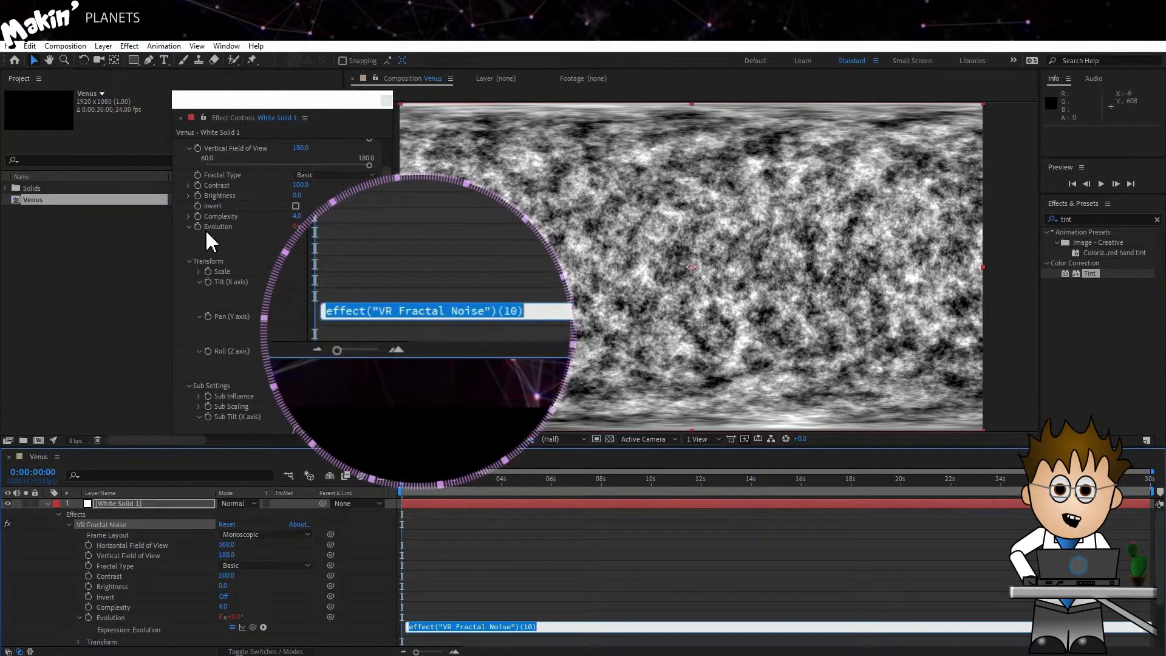
{"action": "type", "text": "time"}
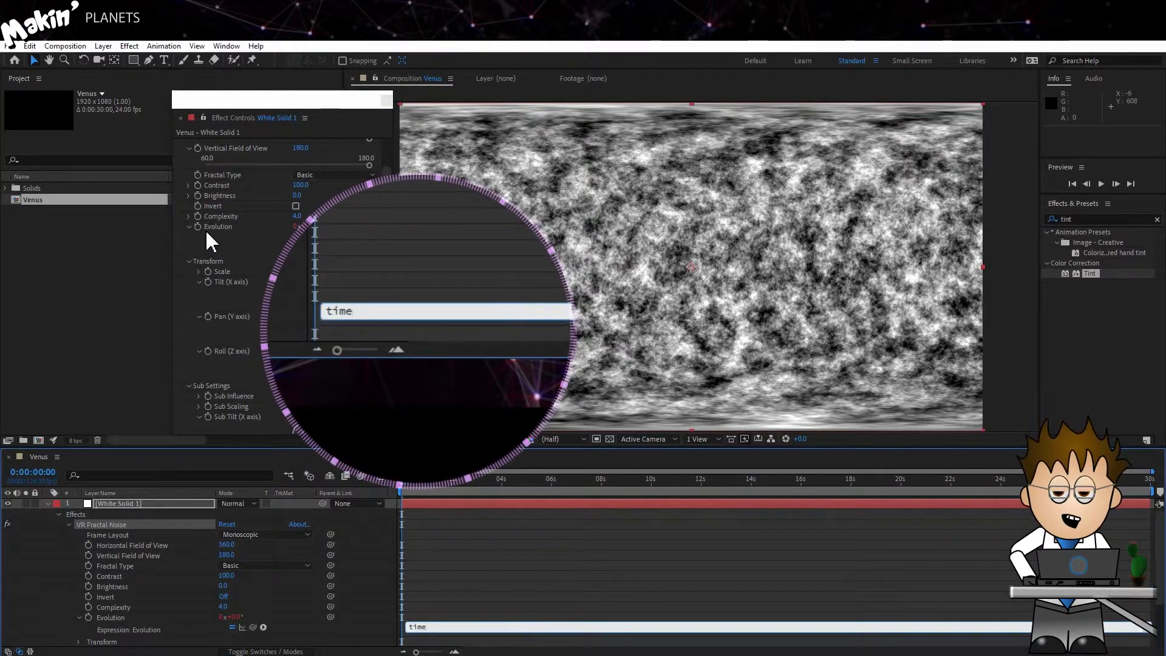
{"action": "type", "text": "*100"}
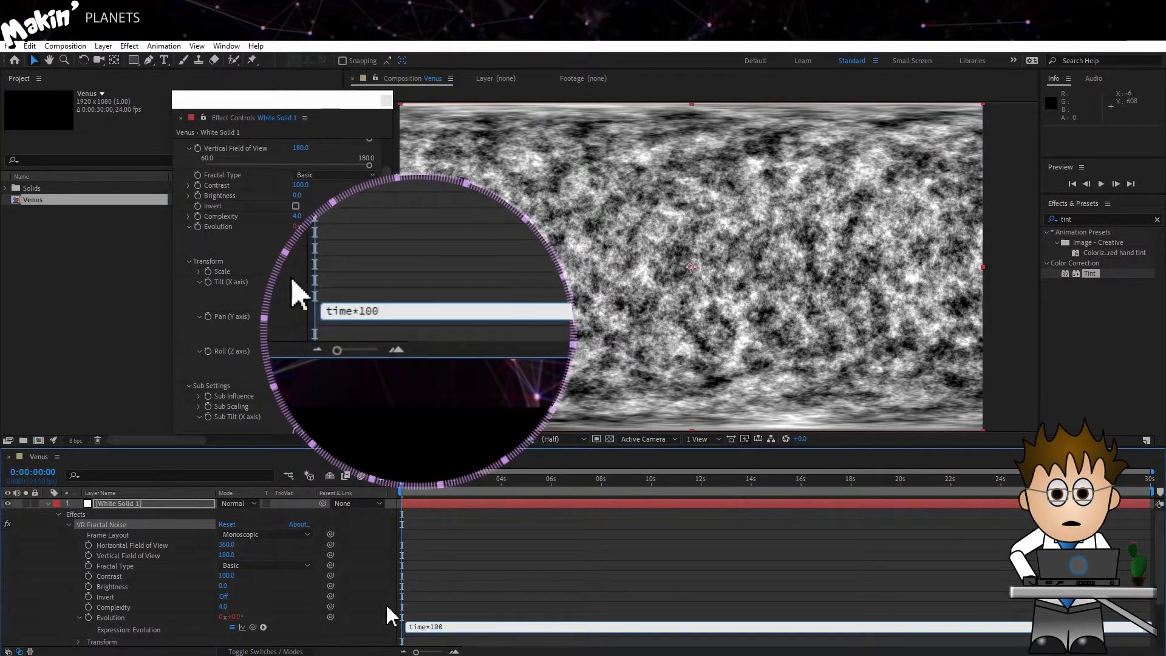
{"action": "left_click", "coordinate": [373, 613]}
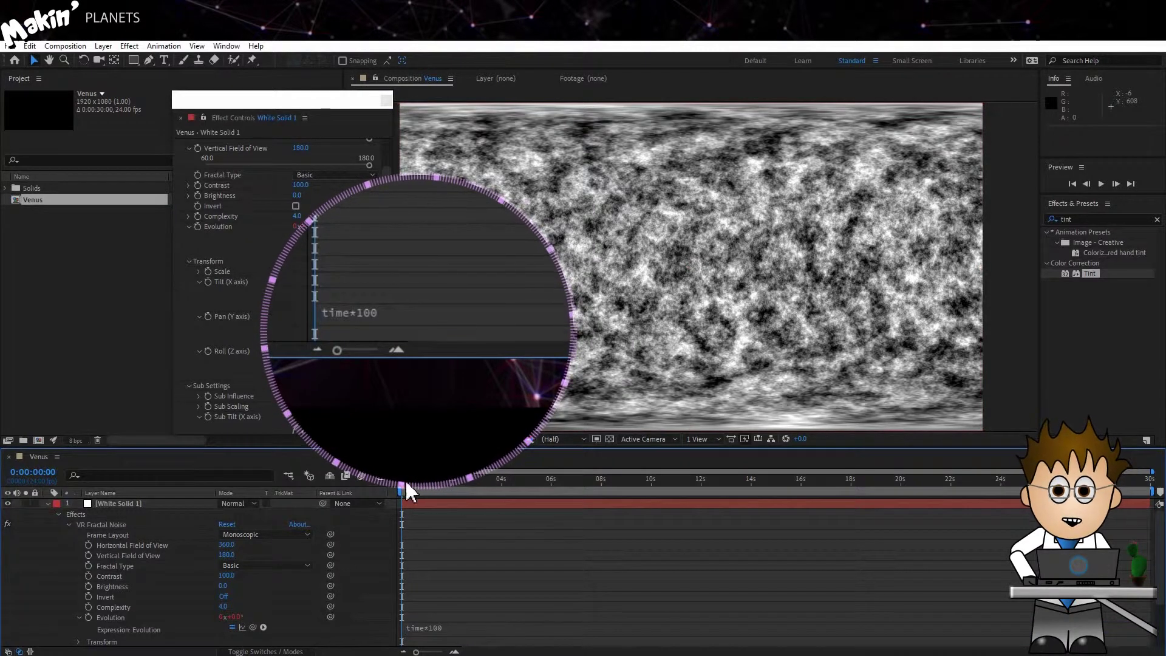
{"action": "mouse_move", "coordinate": [406, 480]}
{"action": "left_mouse_down"}
{"action": "mouse_move", "coordinate": [480, 478]}
{"action": "mouse_move", "coordinate": [397, 483]}
{"action": "left_mouse_up"}
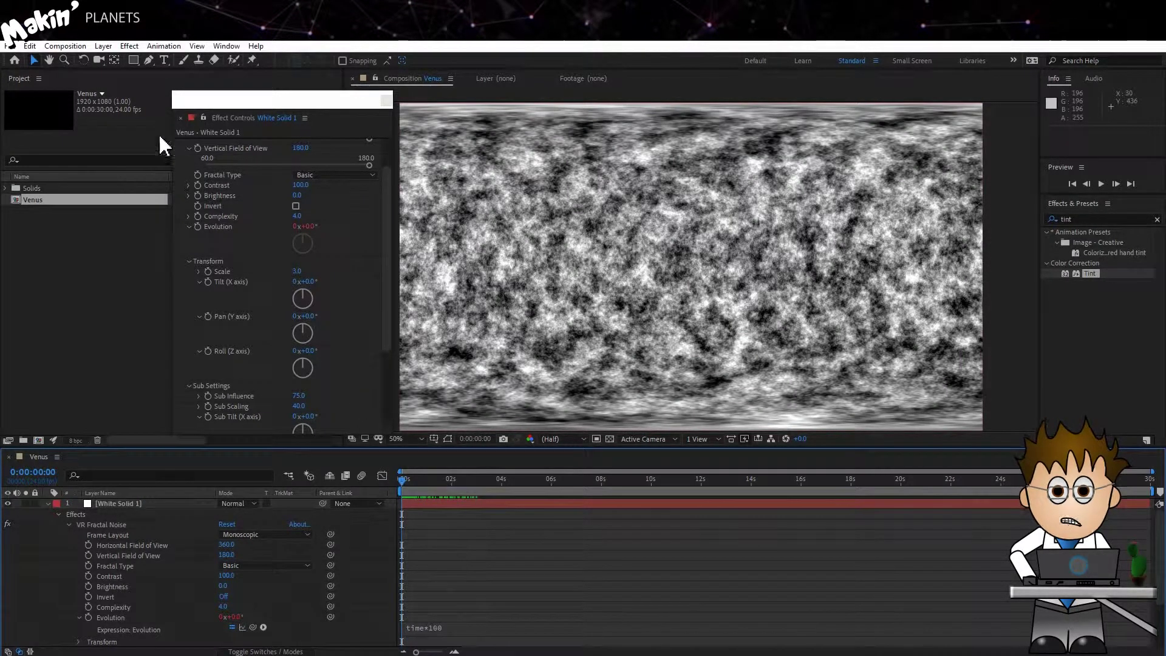
- Apply a Tint effect to White Solid 1
{"action": "left_click", "coordinate": [104, 47]}
{"action": "left_click", "coordinate": [134, 504]}
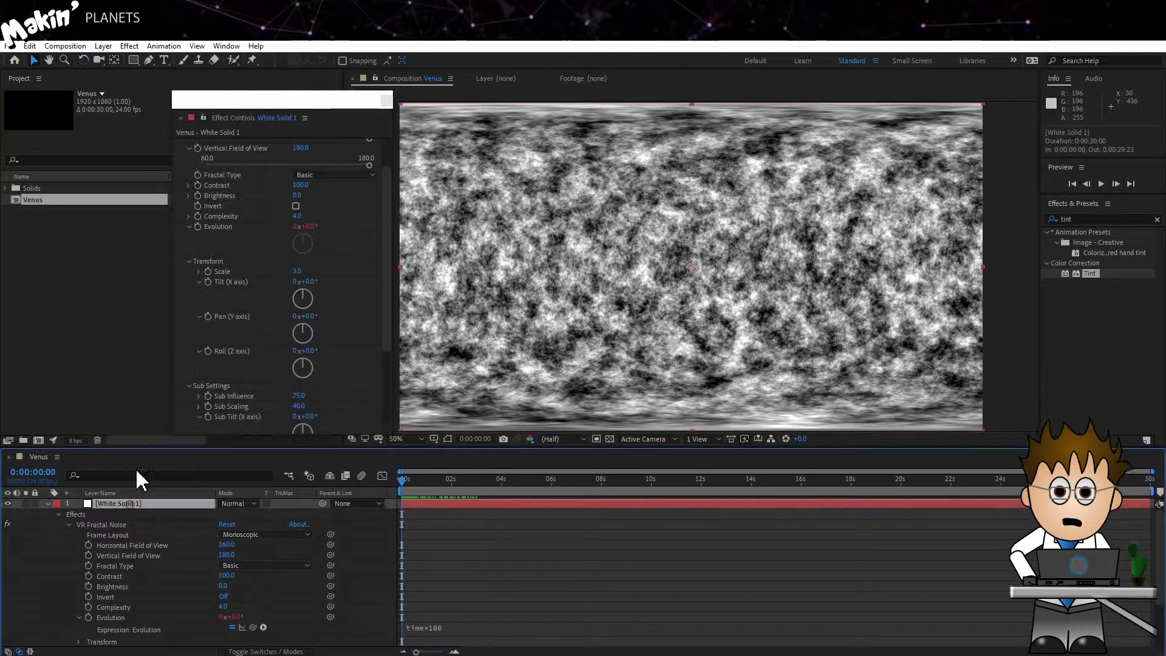
{"action": "left_click", "coordinate": [130, 47]}
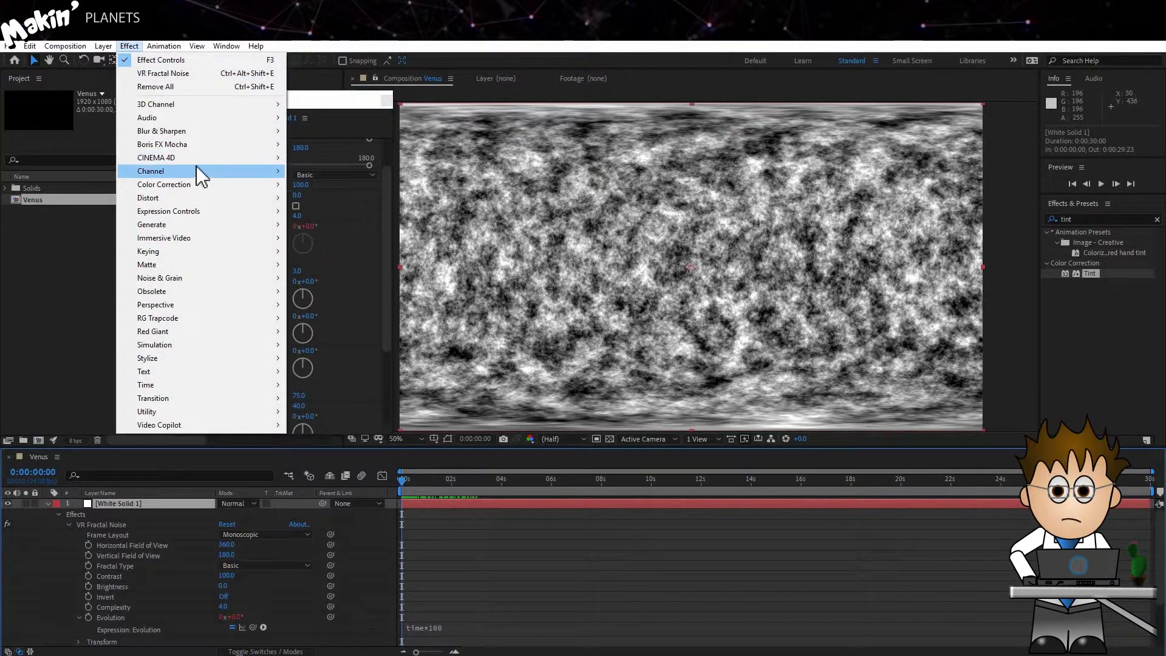
{"action": "mouse_move", "coordinate": [216, 185]}
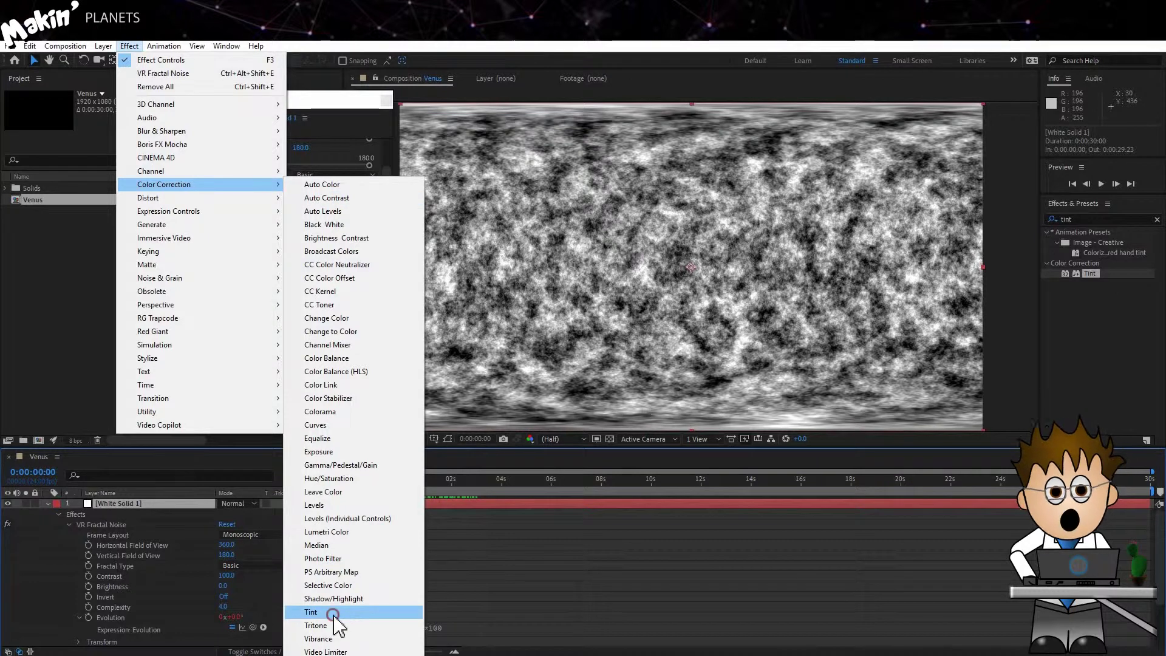
{"action": "left_click", "coordinate": [311, 613]}
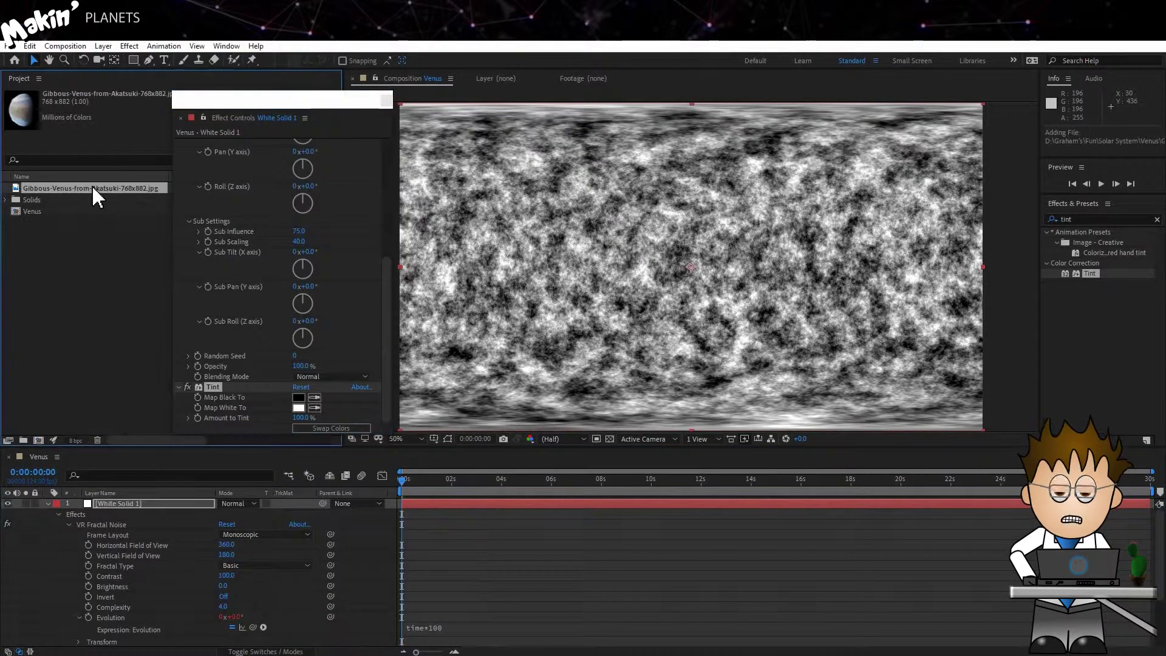
- Place the Venus photo in the comp and sample its beige as the tint colours
{"action": "left_click_drag", "start_coordinate": [92, 188], "coordinate": [153, 505]}
{"action": "left_click", "coordinate": [168, 515]}
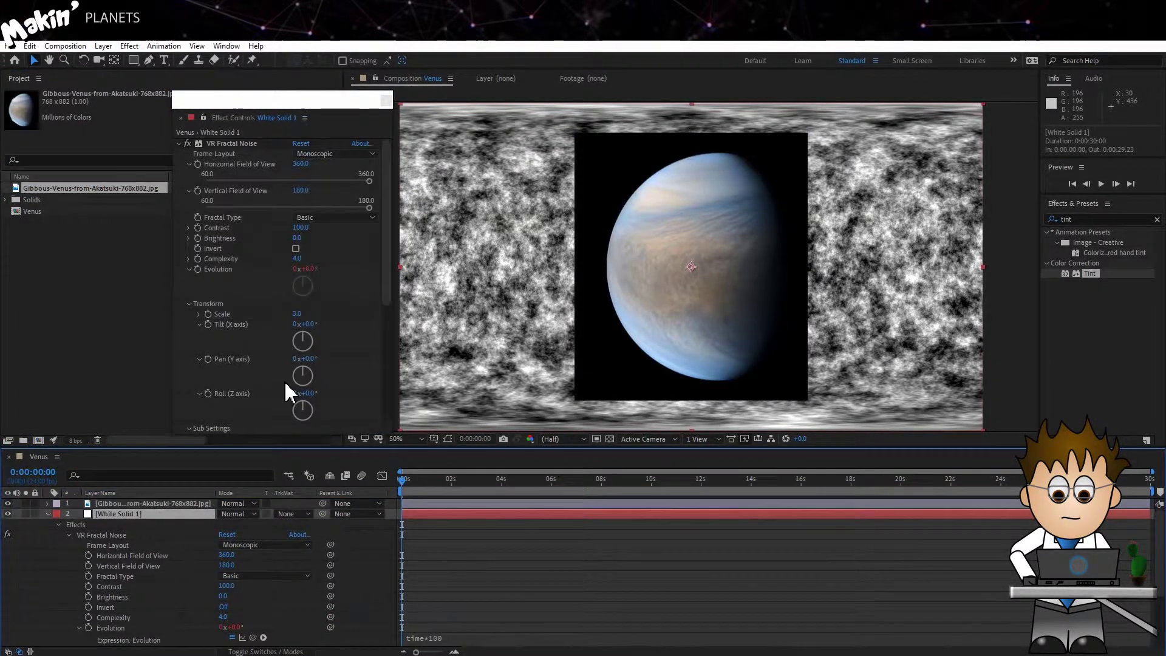
{"action": "left_click", "coordinate": [178, 144]}
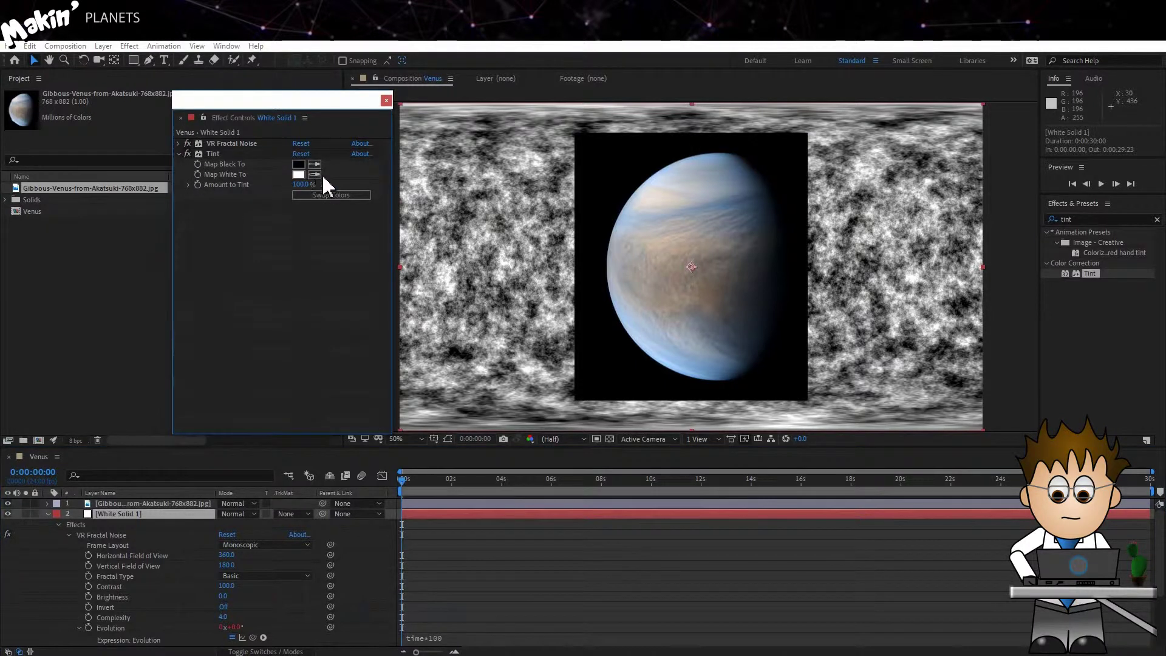
{"action": "left_click", "coordinate": [653, 199]}
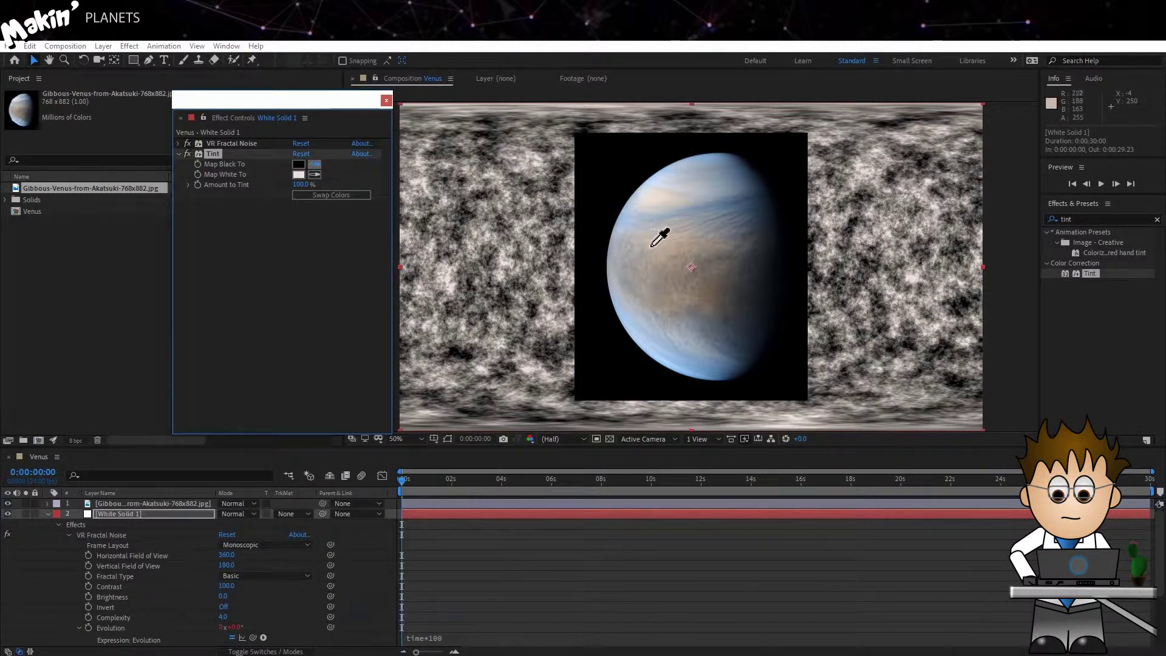
{"action": "left_click", "coordinate": [650, 246]}
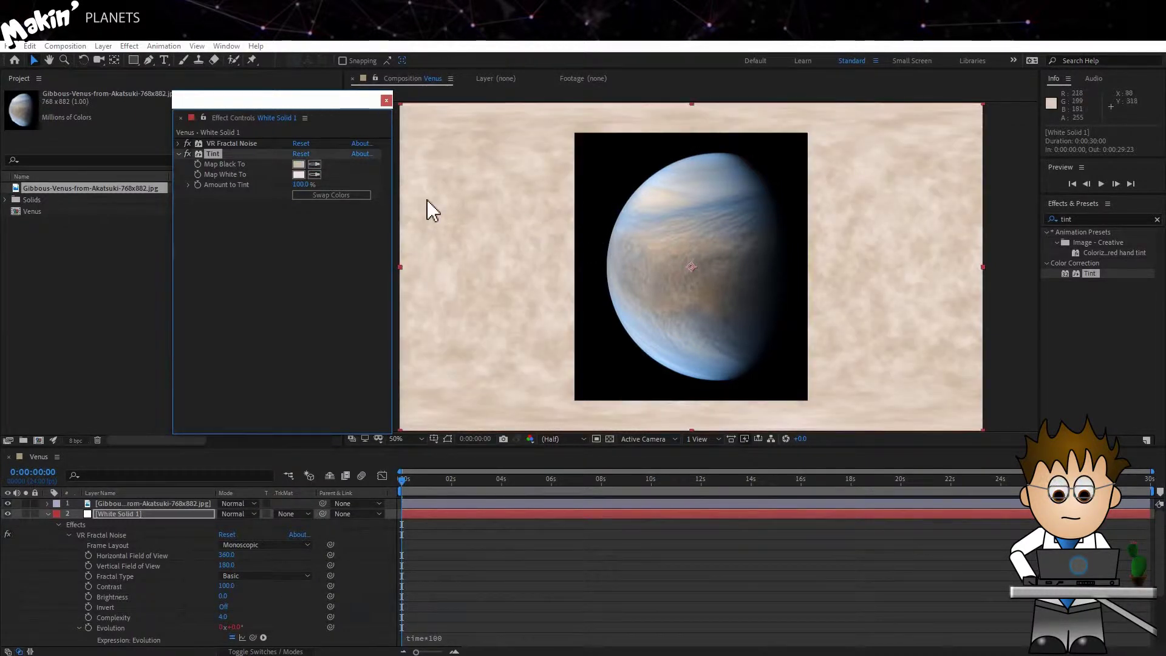
{"action": "left_click", "coordinate": [286, 273]}
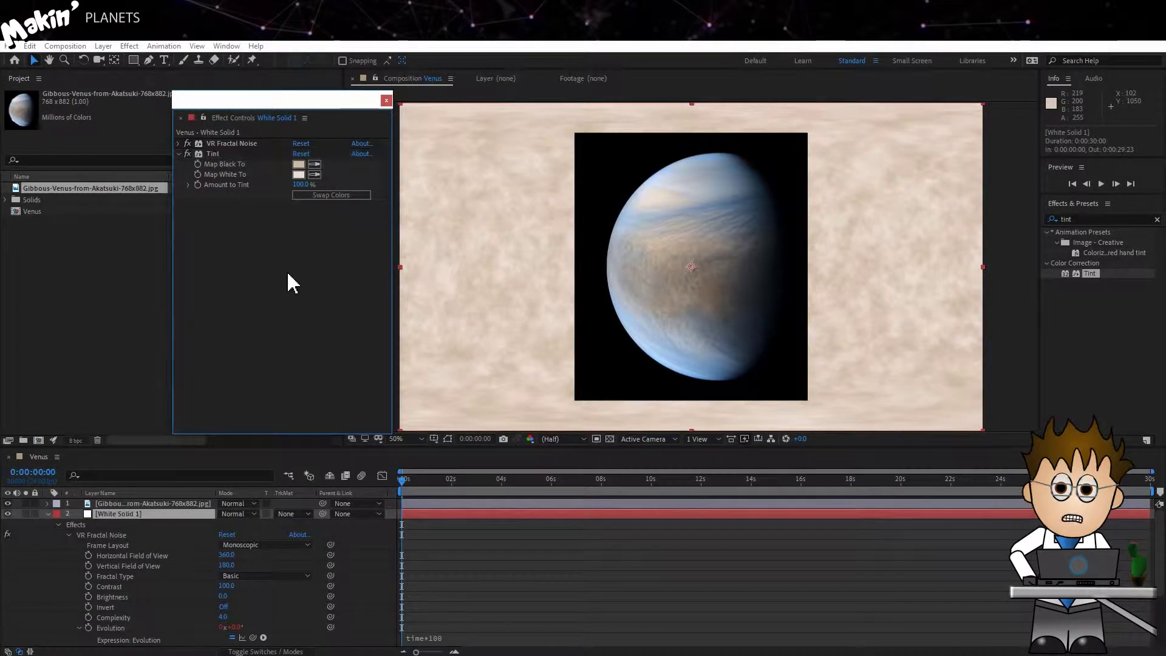
- Hide the Venus photo and add Turbulent Displace with Amount 170 to the clouds
{"action": "left_click", "coordinate": [7, 503]}
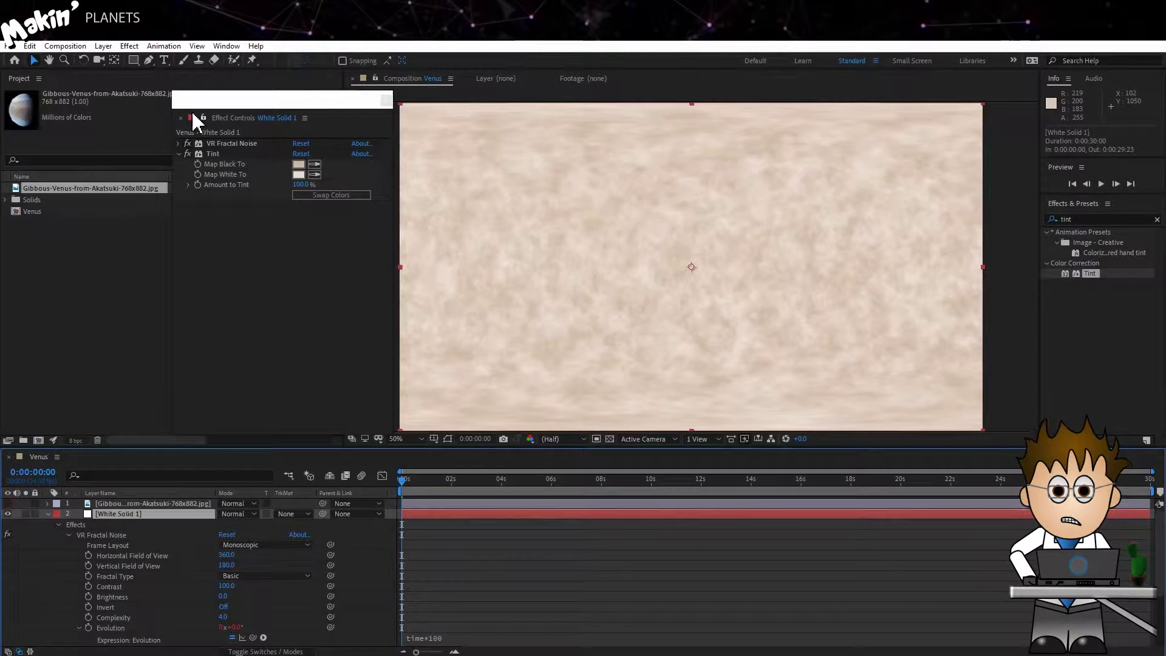
{"action": "left_click", "coordinate": [129, 46]}
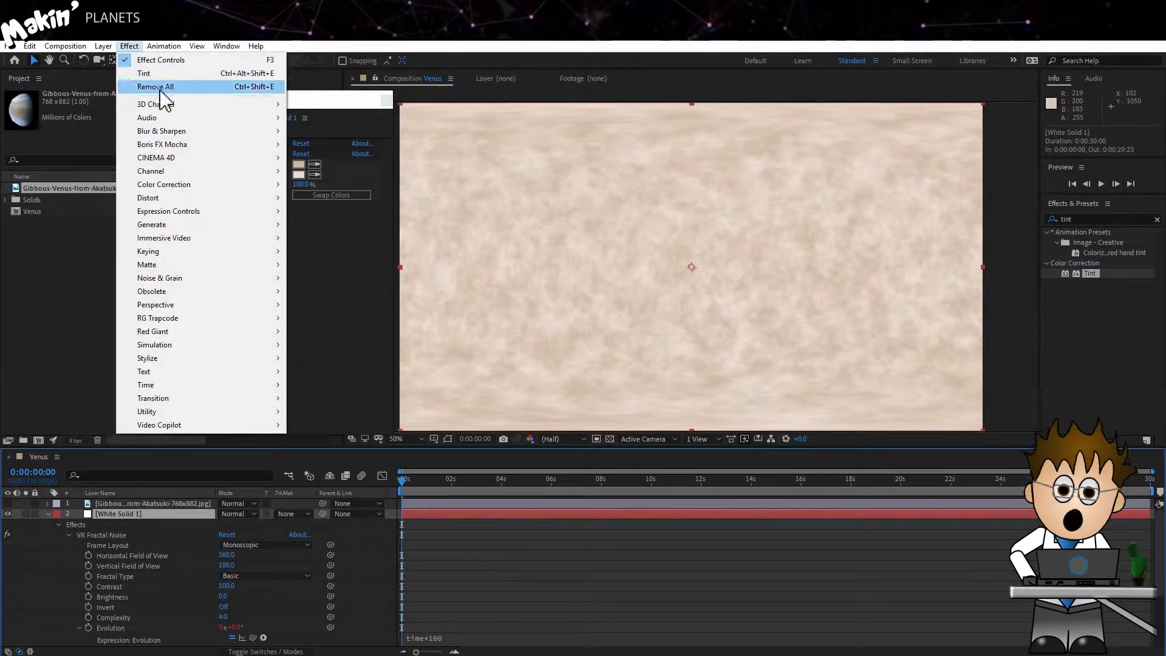
{"action": "mouse_move", "coordinate": [237, 207]}
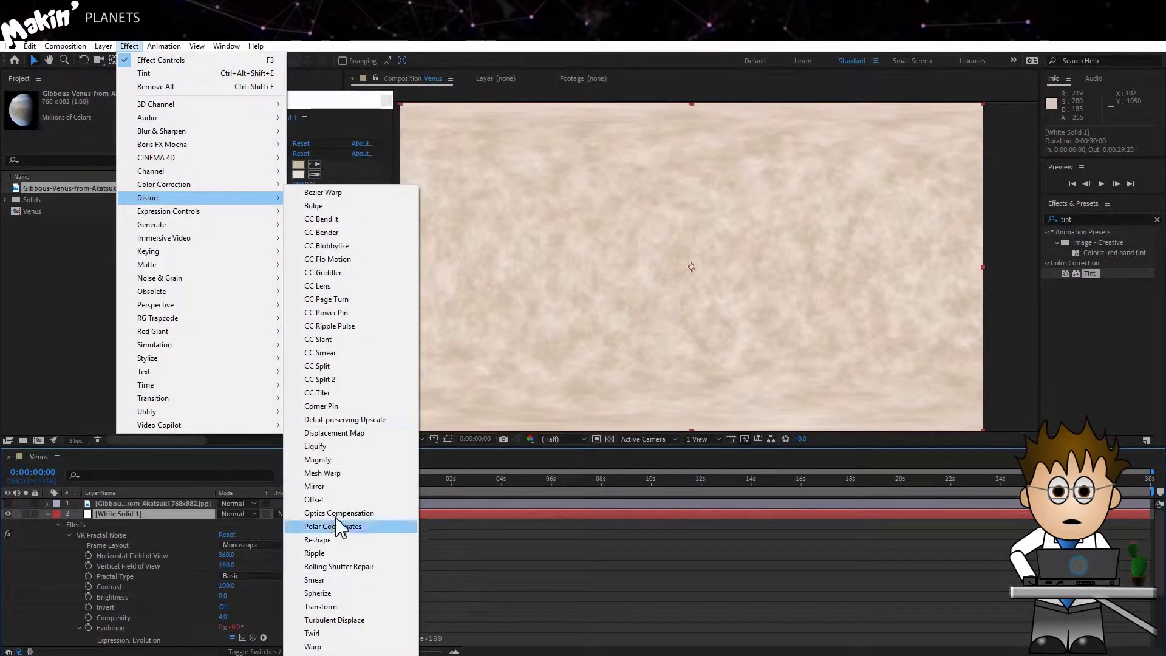
{"action": "left_click", "coordinate": [380, 626]}
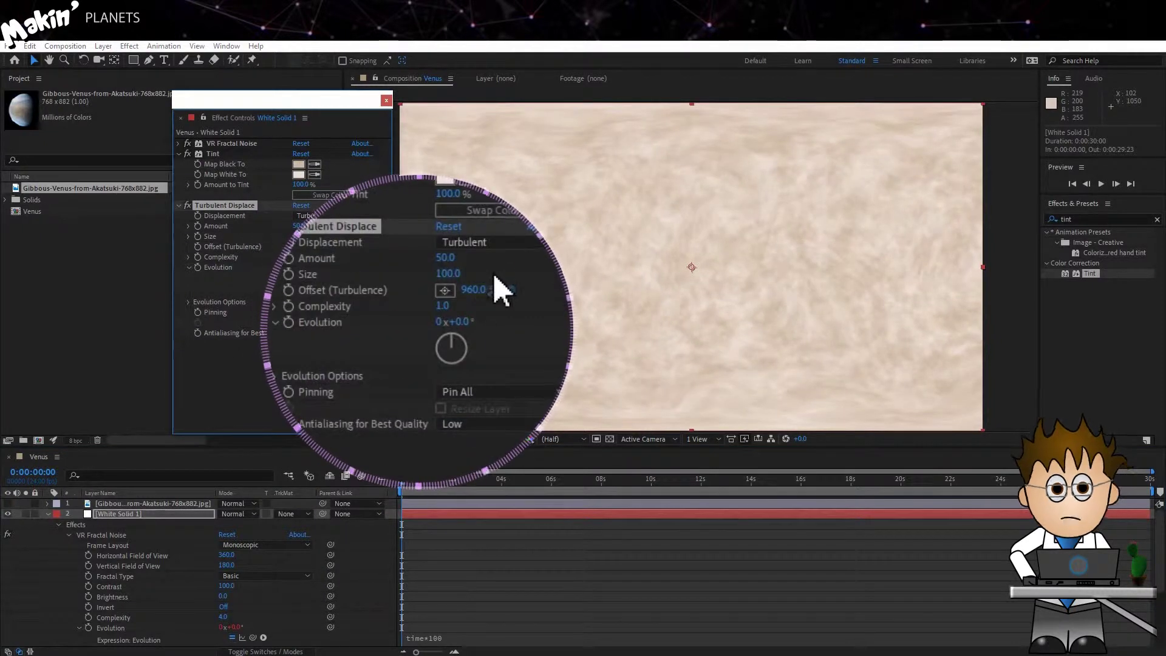
{"action": "left_click", "coordinate": [302, 227]}
{"action": "type", "text": "170"}
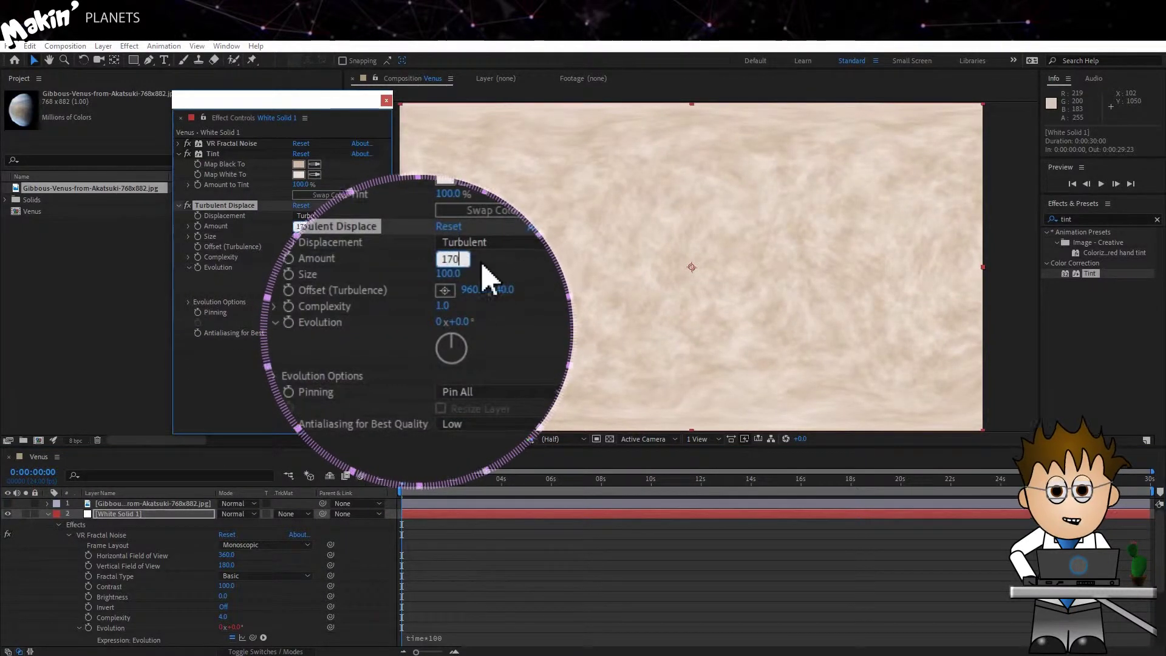
{"action": "key", "text": "Return"}
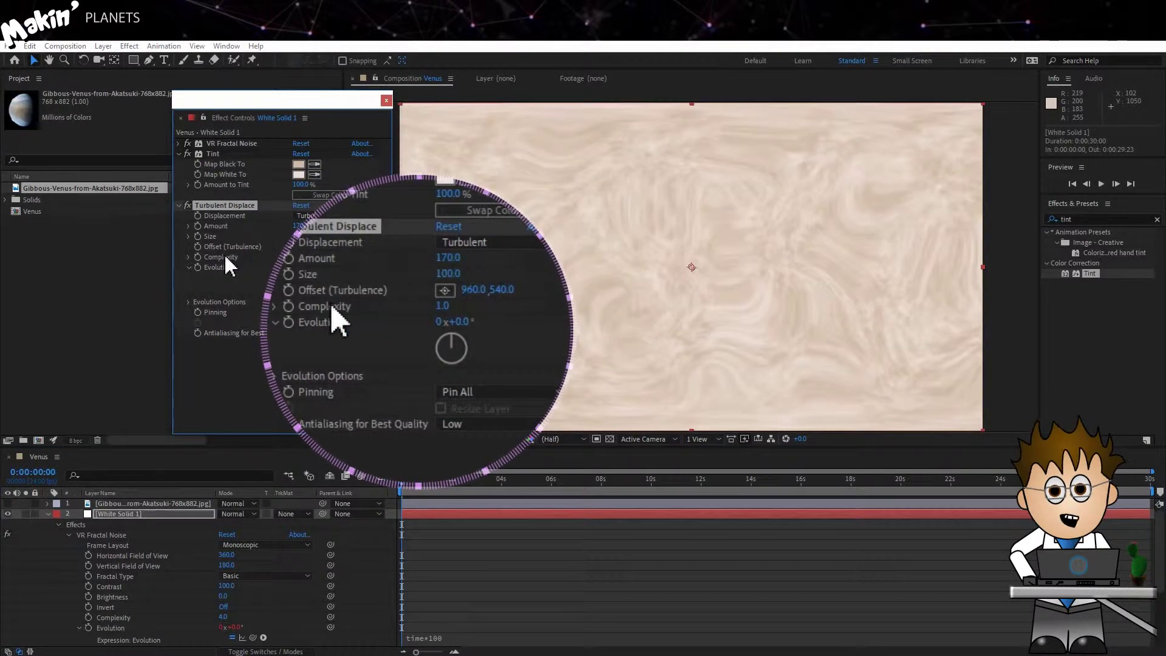
- Drive the Turbulent Displace Evolution with time*10 and preview the swirl
{"action": "left_click", "coordinate": [198, 268], "text": "alt"}
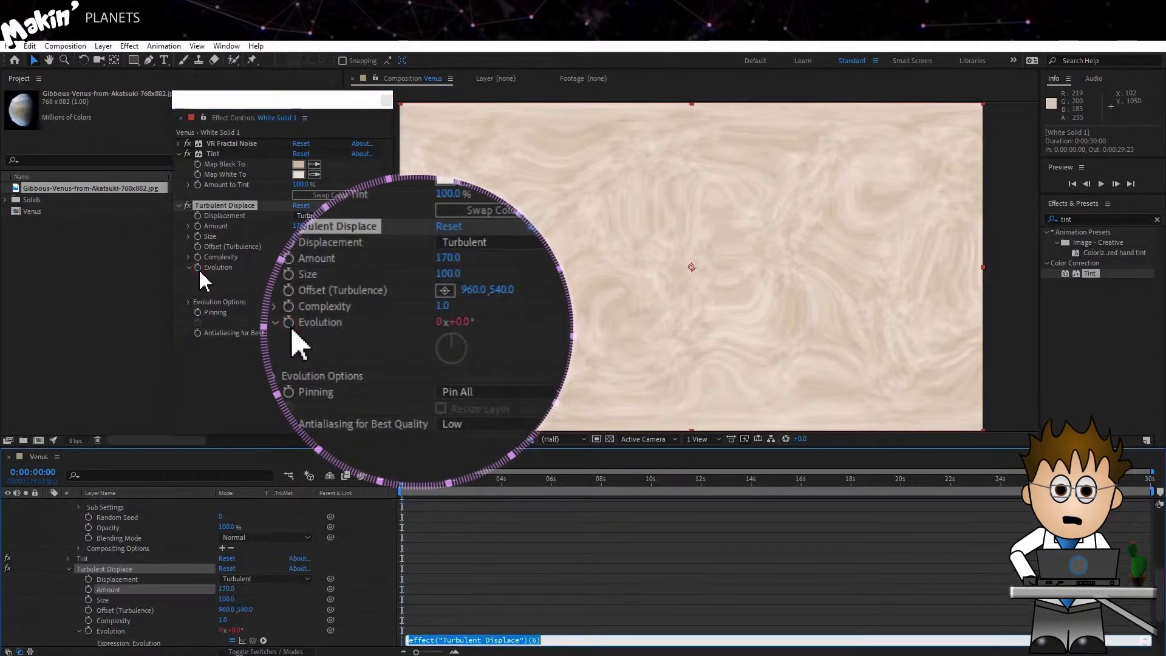
{"action": "type", "text": "time*10"}
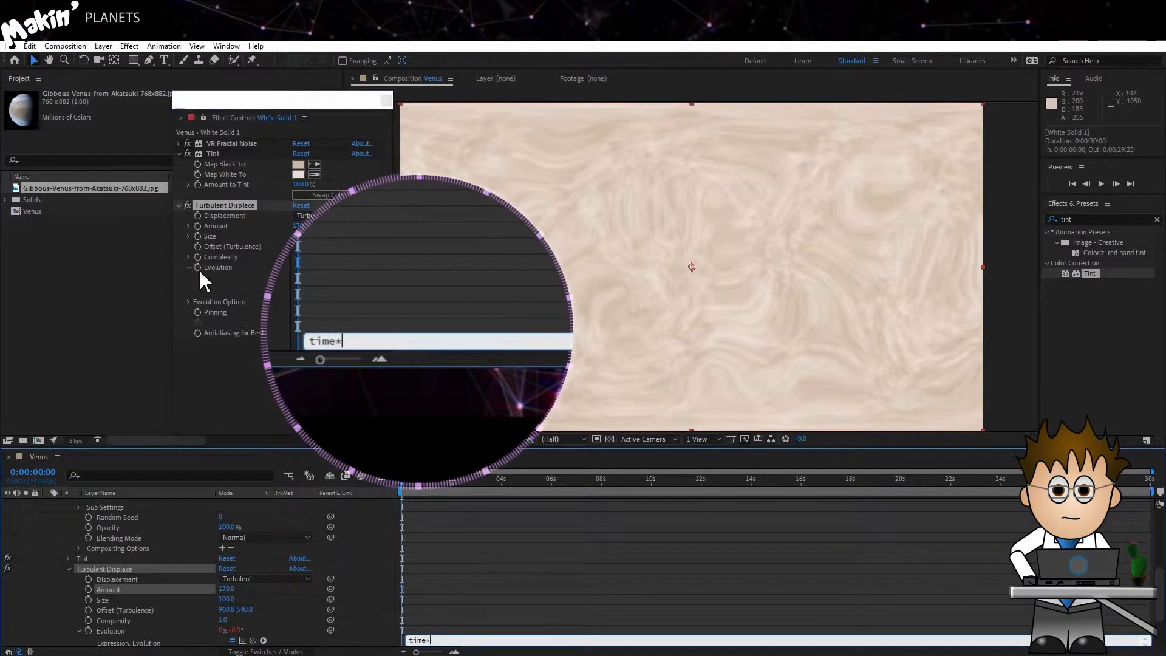
{"action": "left_click", "coordinate": [372, 541]}
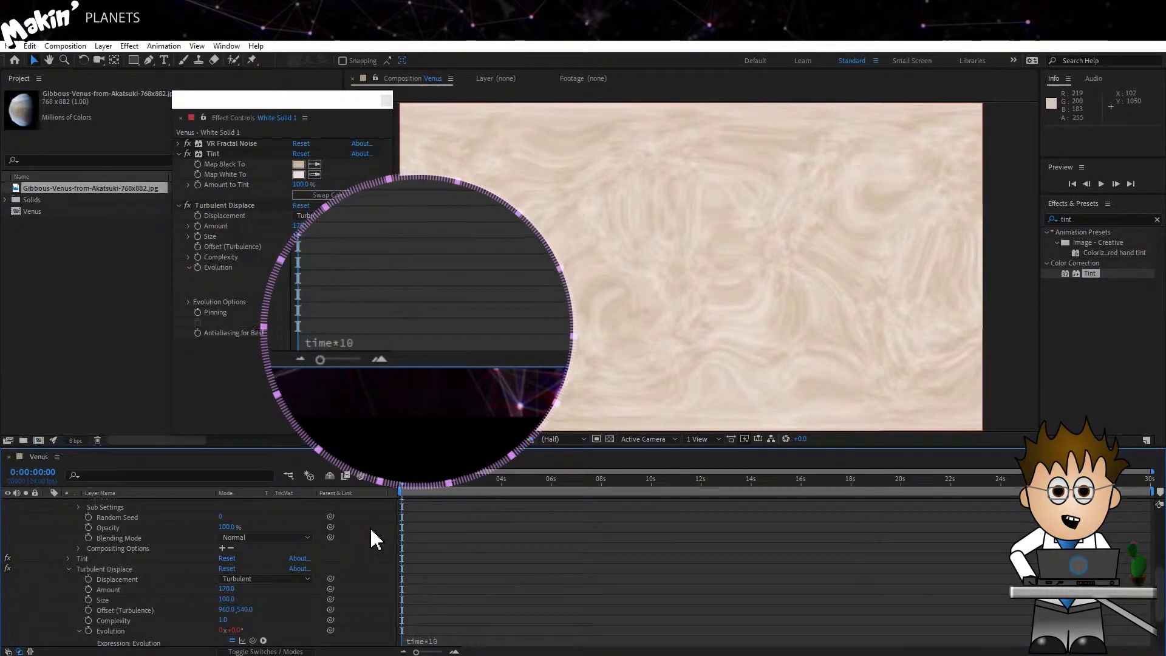
{"action": "left_click_drag", "start_coordinate": [402, 480], "coordinate": [374, 481]}
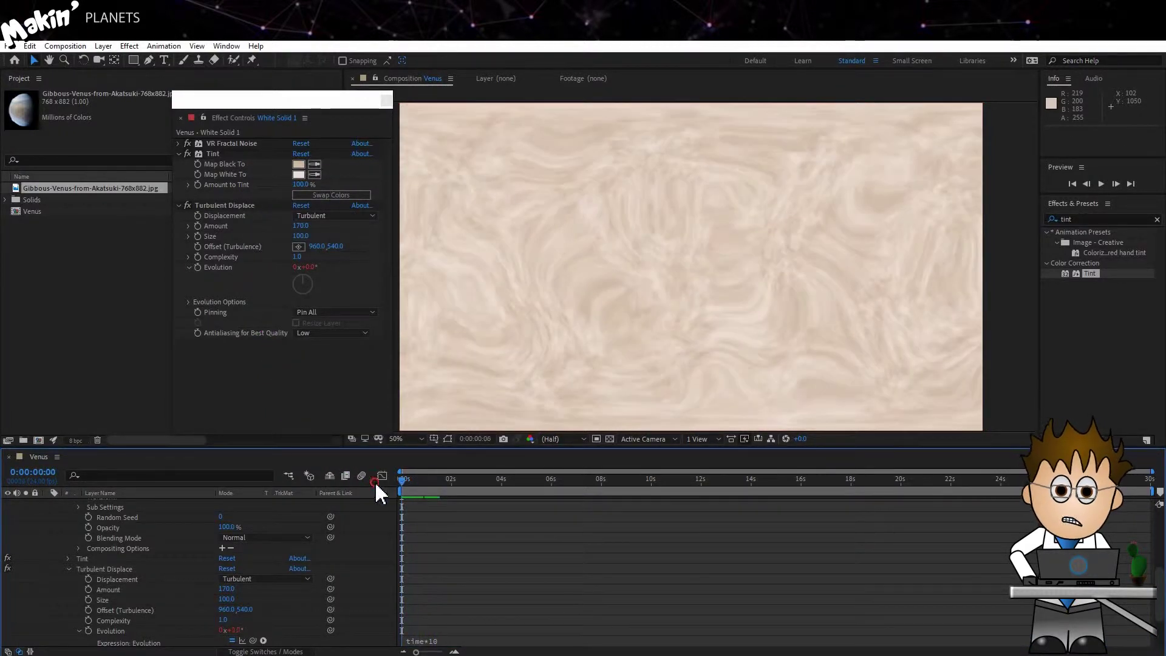
{"action": "scroll", "coordinate": [134, 553], "scroll_direction": "up", "scroll_amount": 10}
{"action": "left_click", "coordinate": [181, 514]}
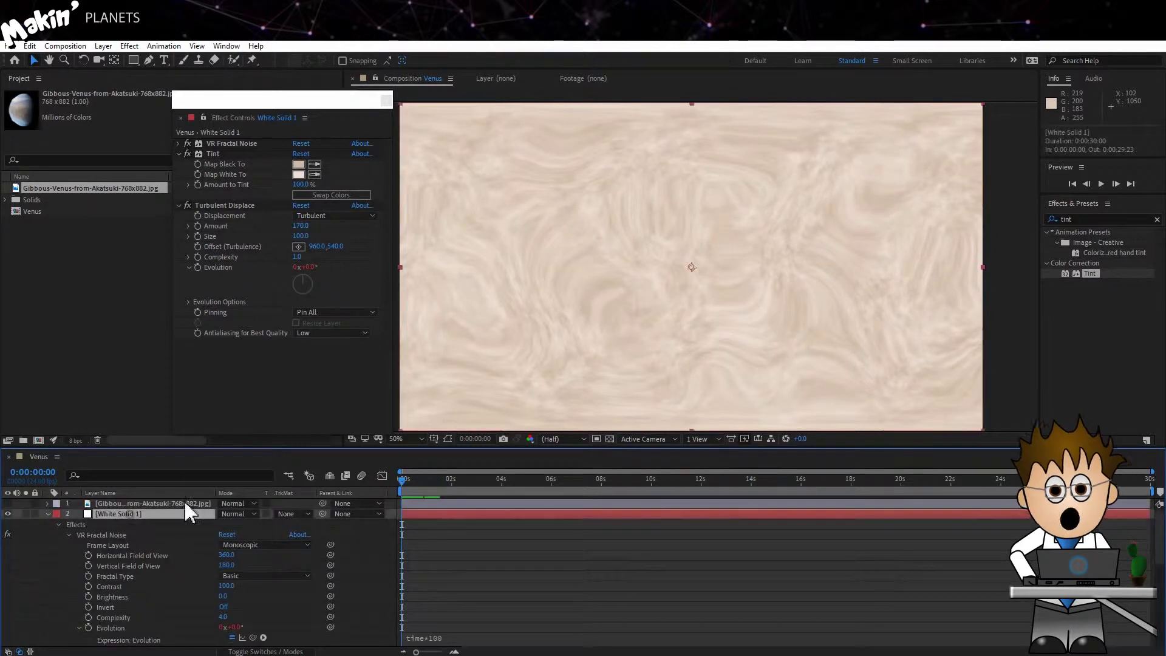
- Pre-compose White Solid 1 into a comp named 'Lower Clouds' and open it
{"action": "left_click", "coordinate": [105, 46]}
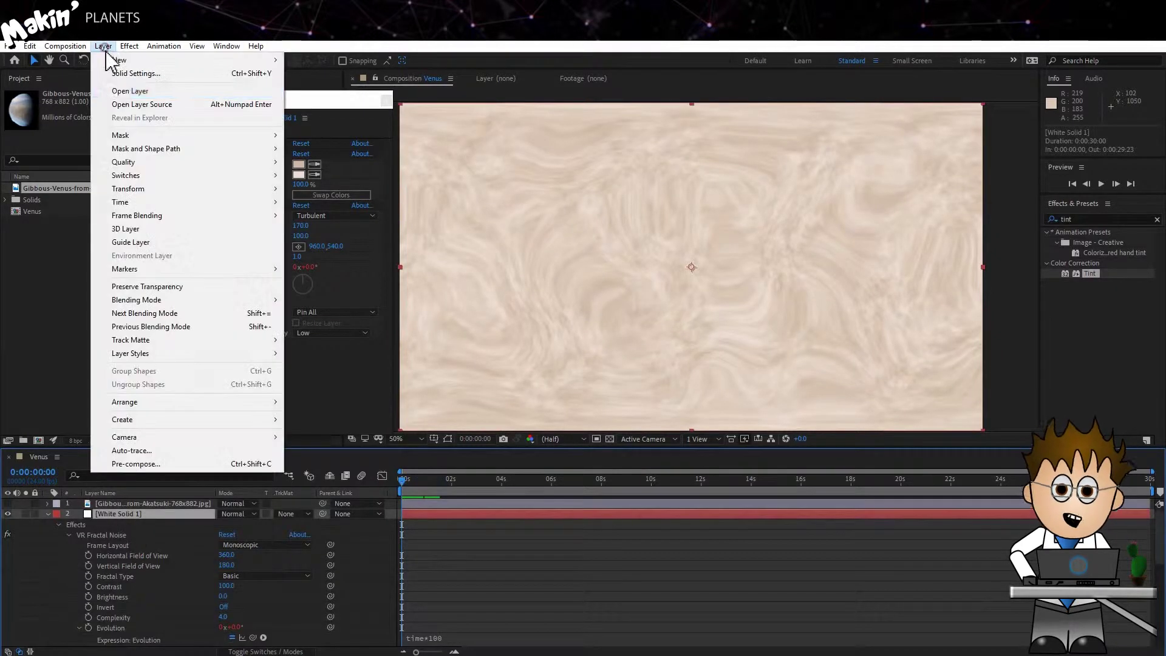
{"action": "left_click", "coordinate": [197, 468]}
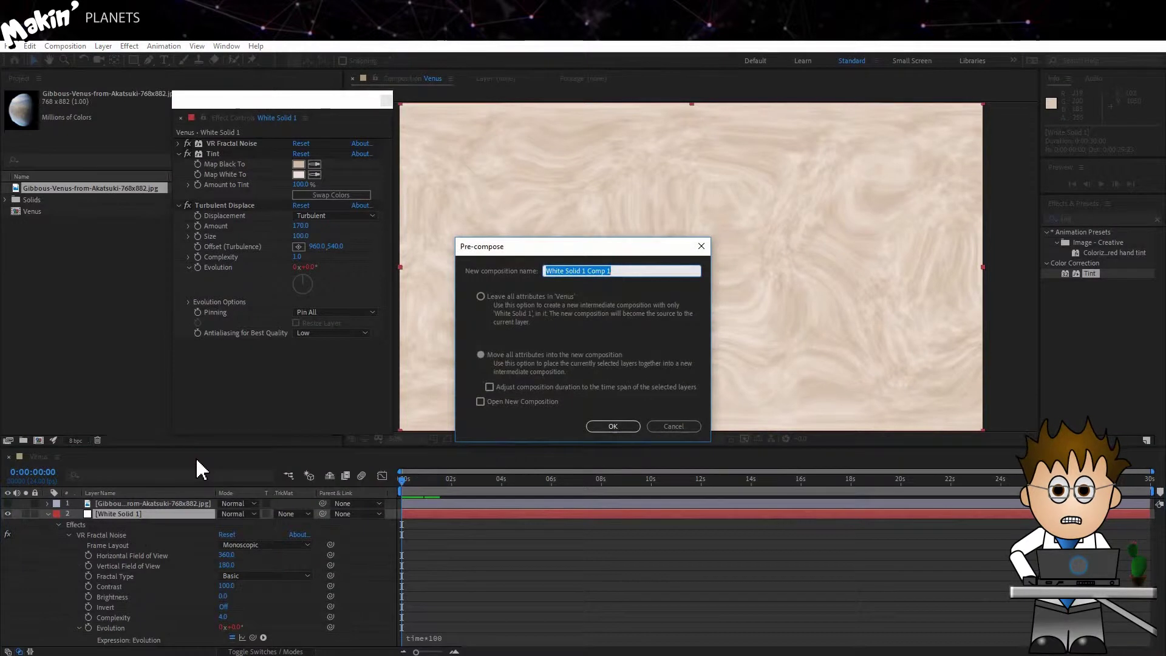
{"action": "type", "text": "Lower Cl"}
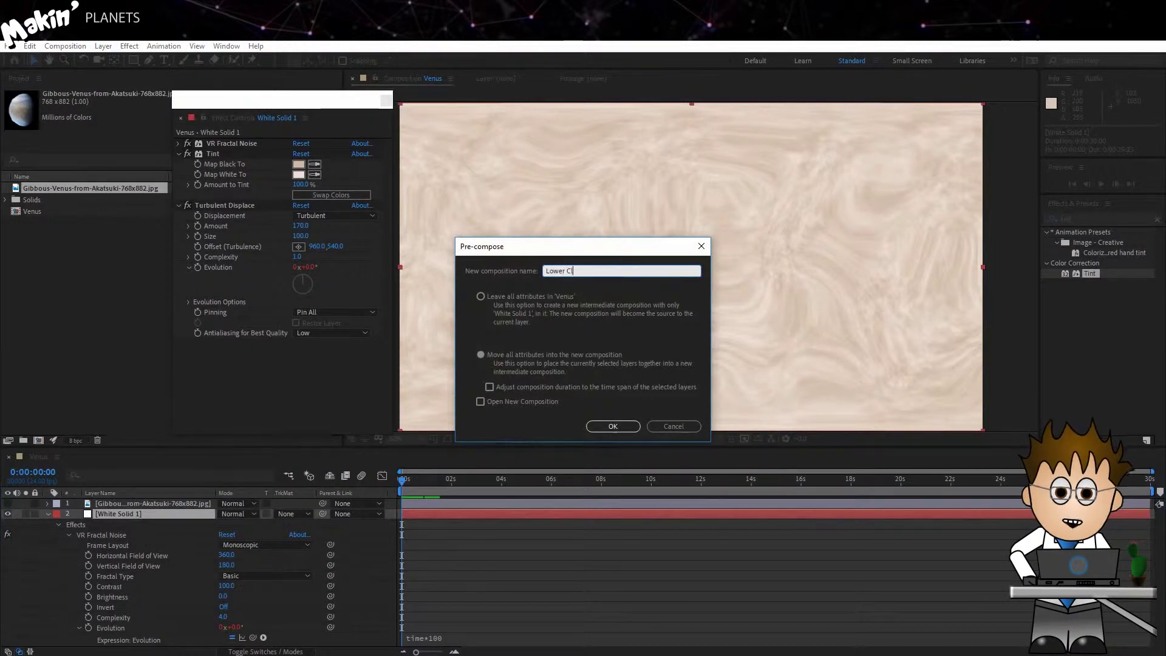
{"action": "type", "text": "ouds"}
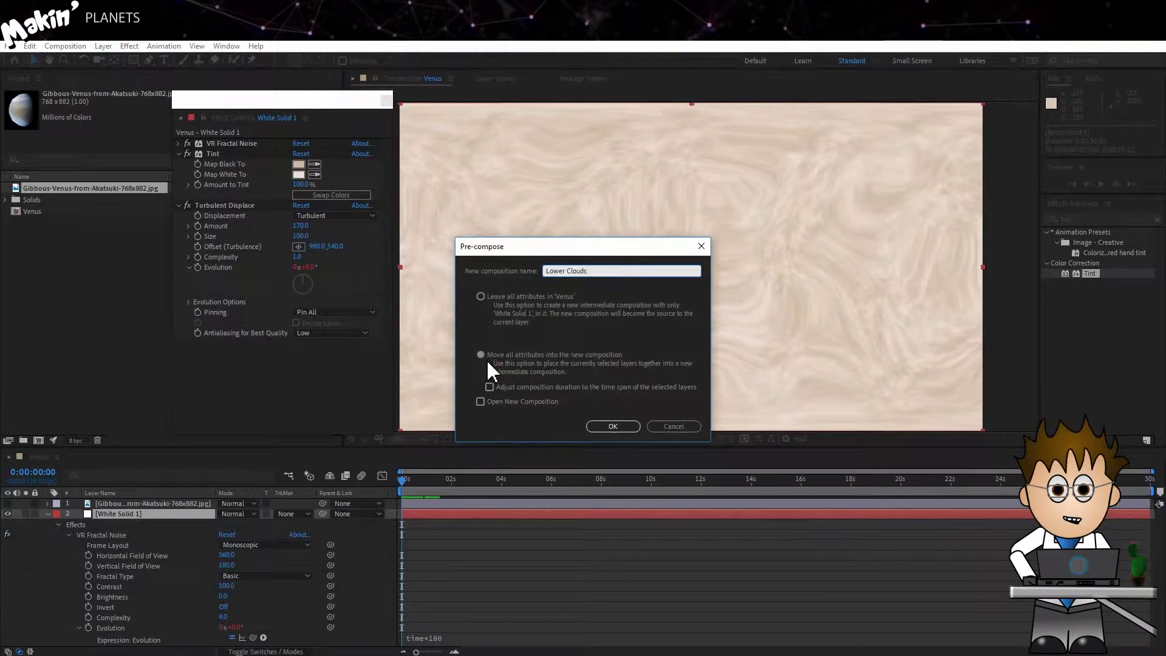
{"action": "left_click", "coordinate": [613, 426]}
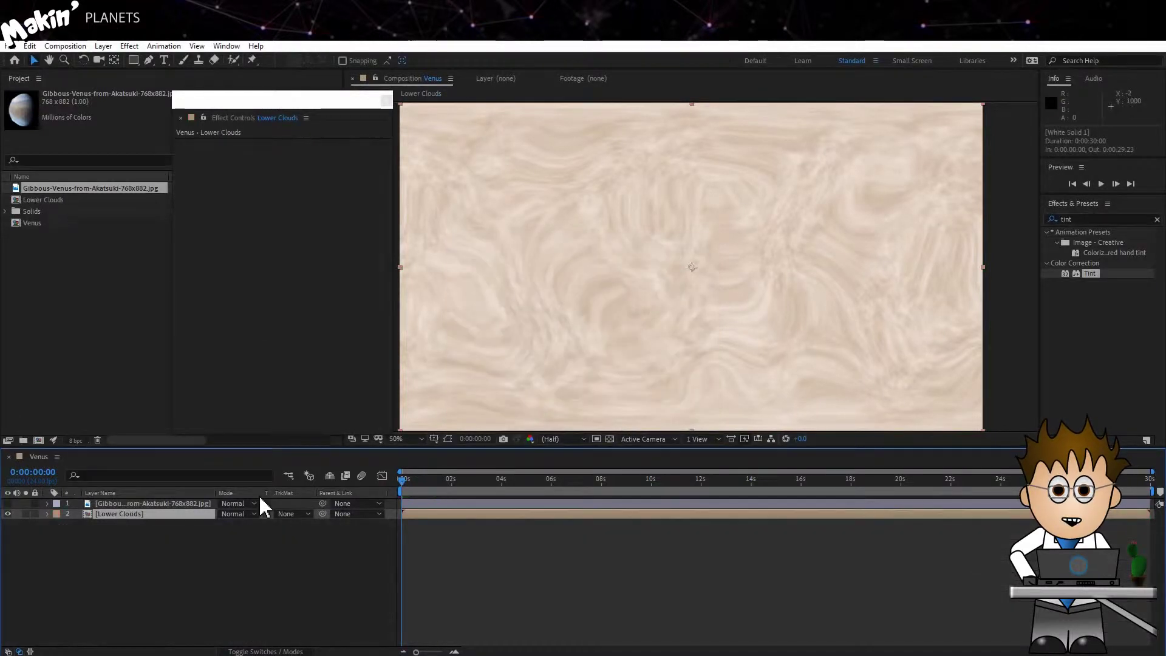
{"action": "double_click", "coordinate": [130, 514]}
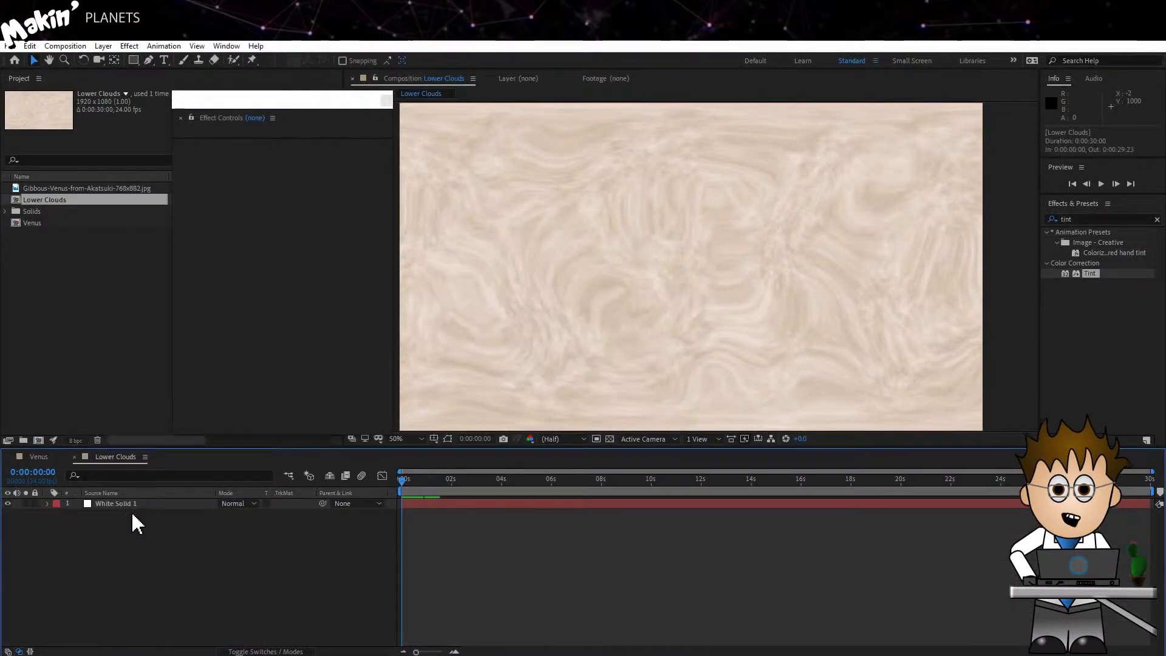
- Duplicate the cloud solid and strip Tint and Turbulent Displace from the top copy
{"action": "left_click", "coordinate": [29, 45]}
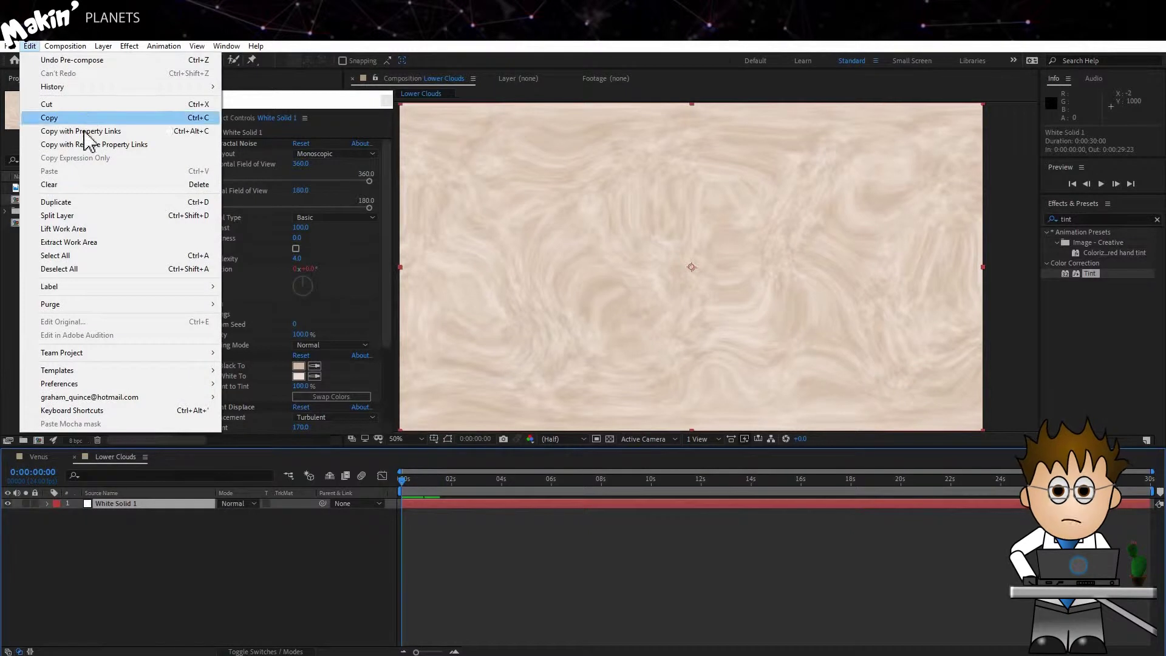
{"action": "left_click", "coordinate": [89, 205]}
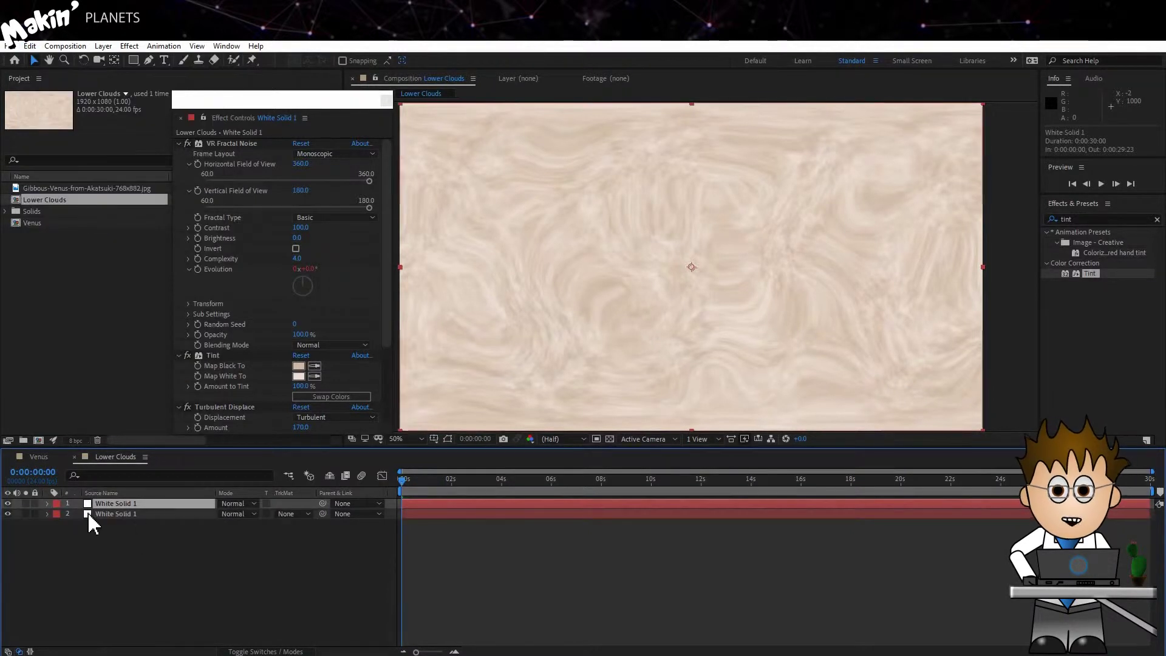
{"action": "key", "text": "e"}
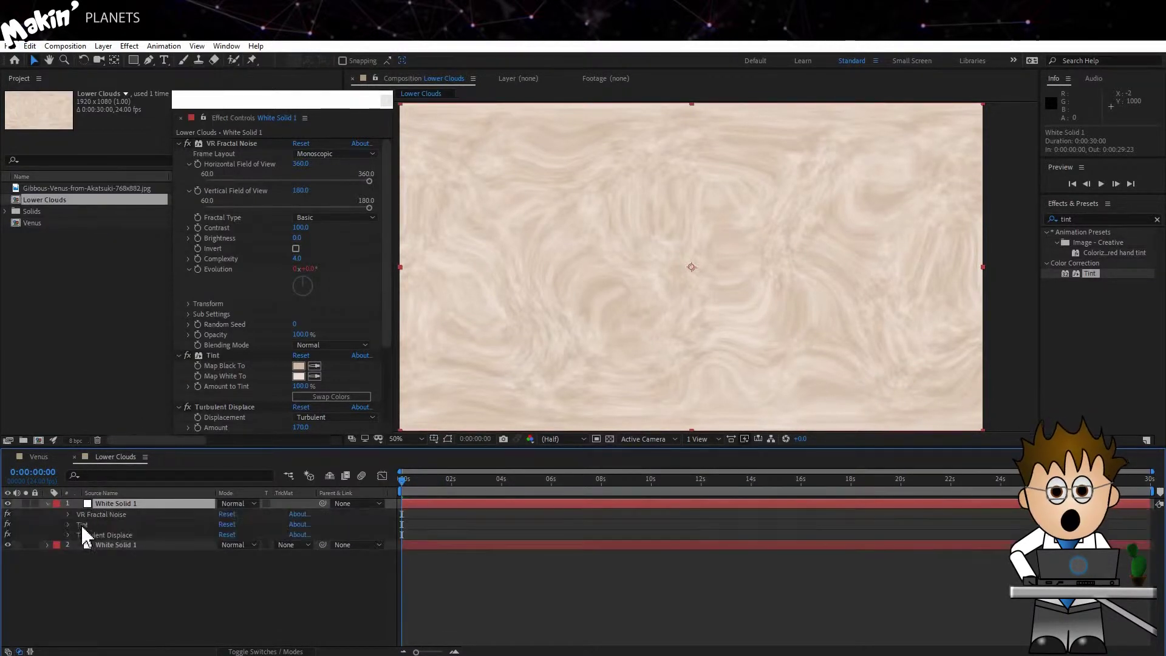
{"action": "left_click", "coordinate": [87, 525]}
{"action": "key", "text": "Delete"}
{"action": "left_click", "coordinate": [87, 525]}
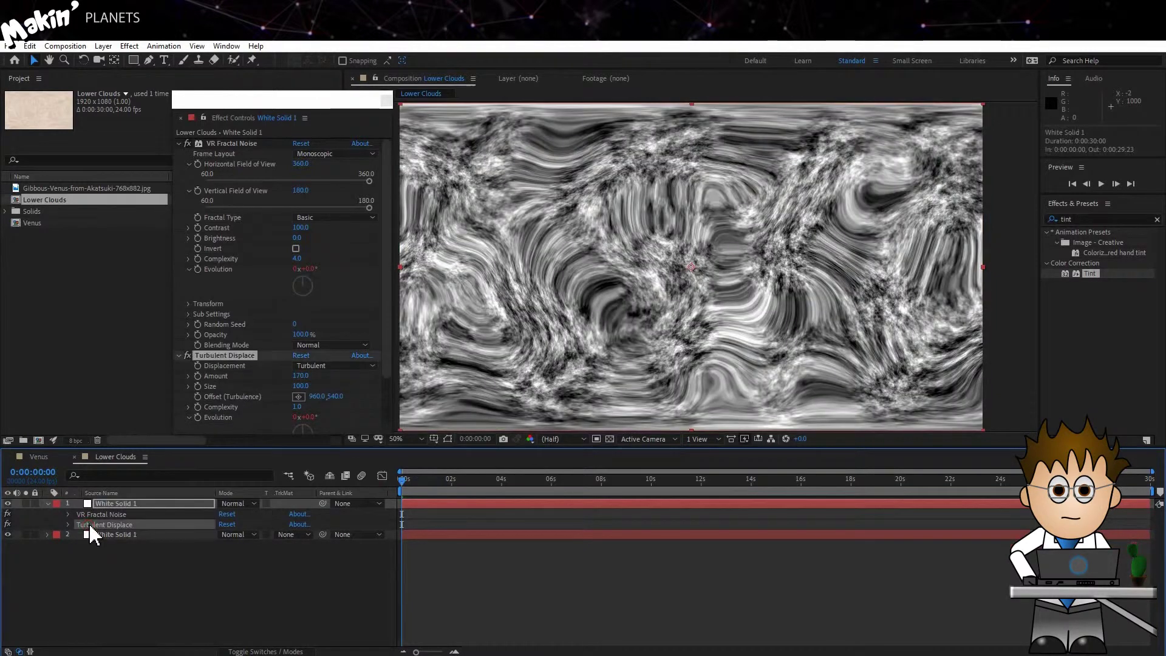
{"action": "key", "text": "Delete"}
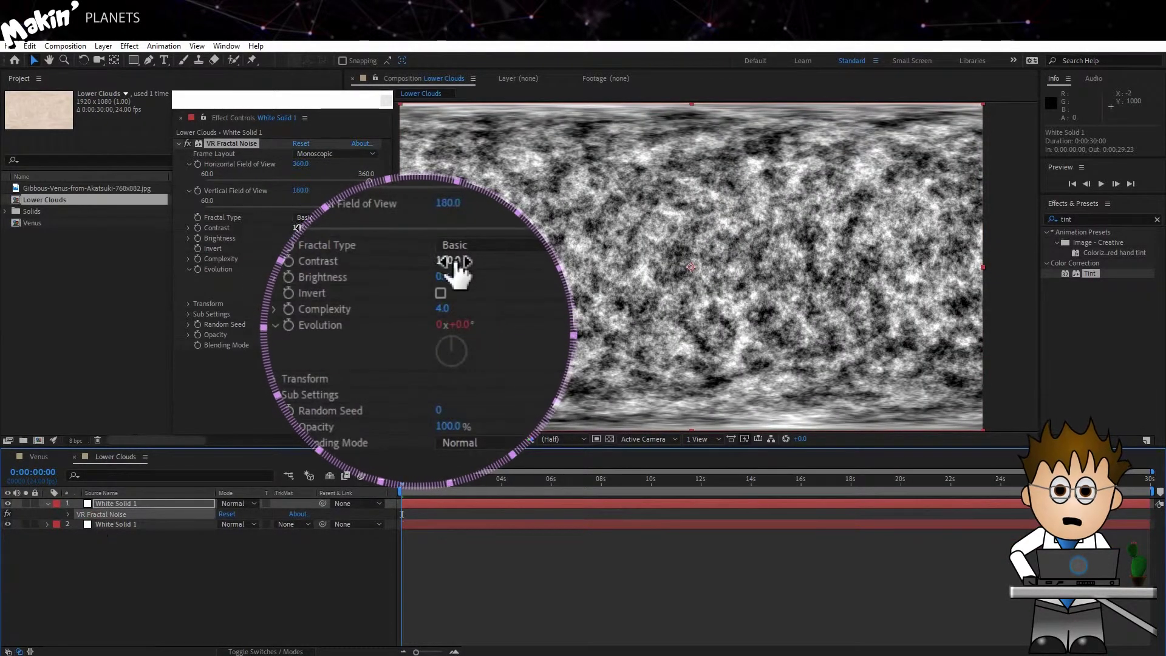
- Set the copy's noise Scale to 1 and blend it in Multiply mode
{"action": "left_click", "coordinate": [188, 304]}
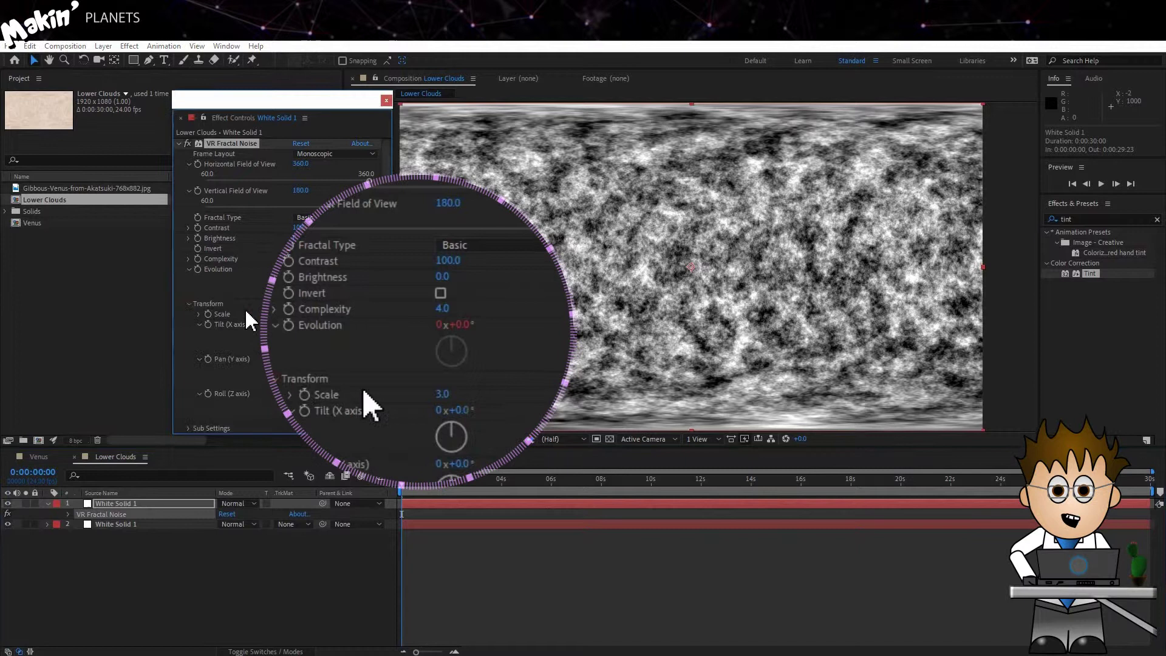
{"action": "left_click", "coordinate": [303, 314]}
{"action": "type", "text": "1"}
{"action": "key", "text": "Return"}
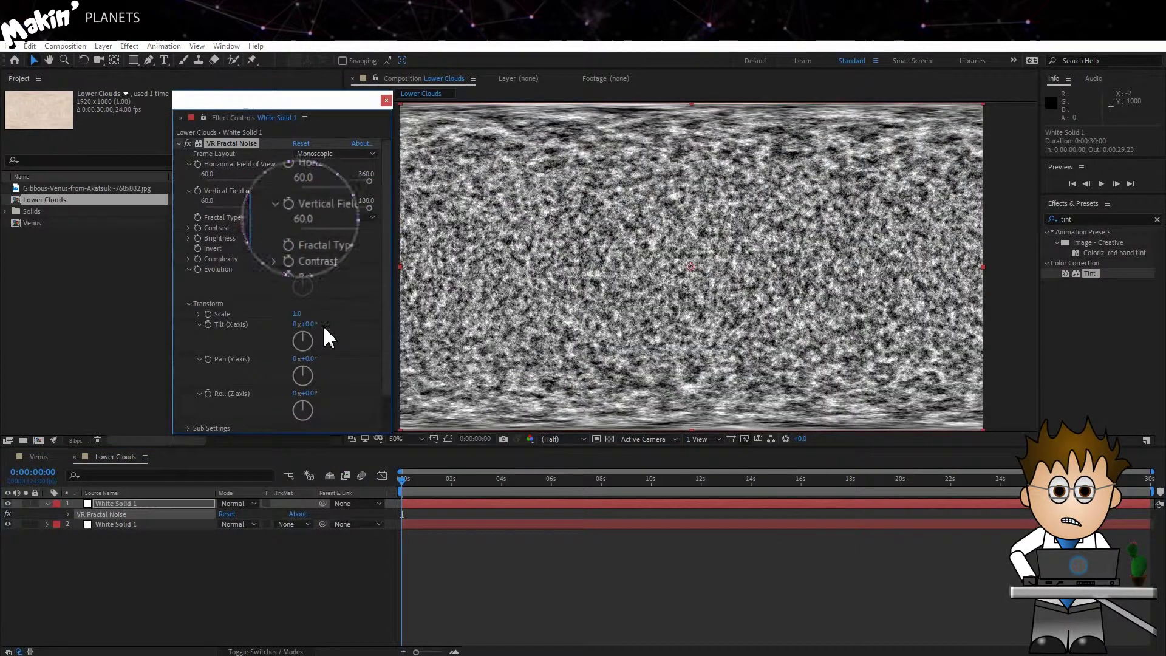
{"action": "left_click", "coordinate": [243, 504]}
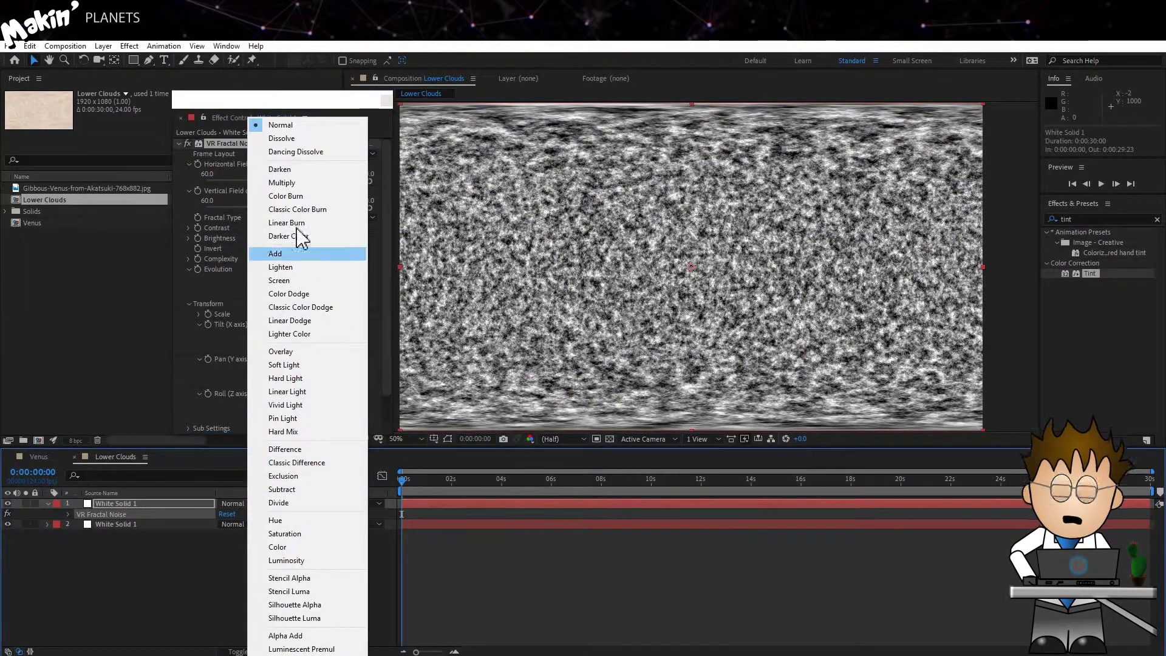
{"action": "left_click", "coordinate": [304, 183]}
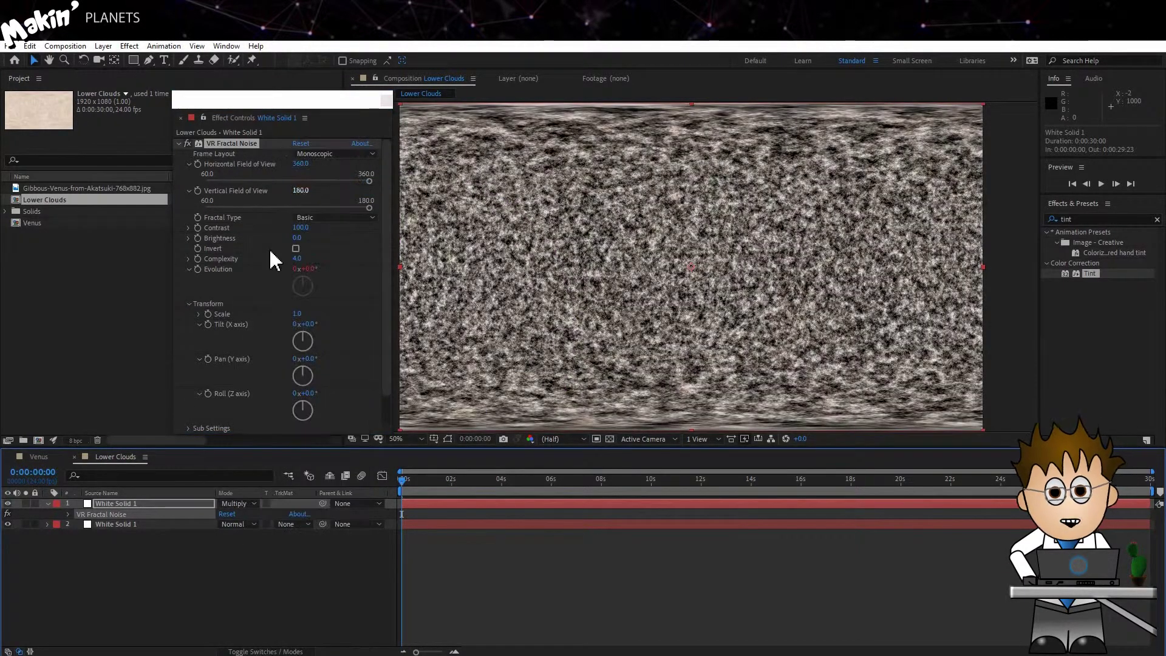
- Lower the top copy's opacity to 30% and deselect it to review
{"action": "left_click", "coordinate": [49, 504]}
{"action": "left_click", "coordinate": [48, 504]}
{"action": "left_click", "coordinate": [58, 535]}
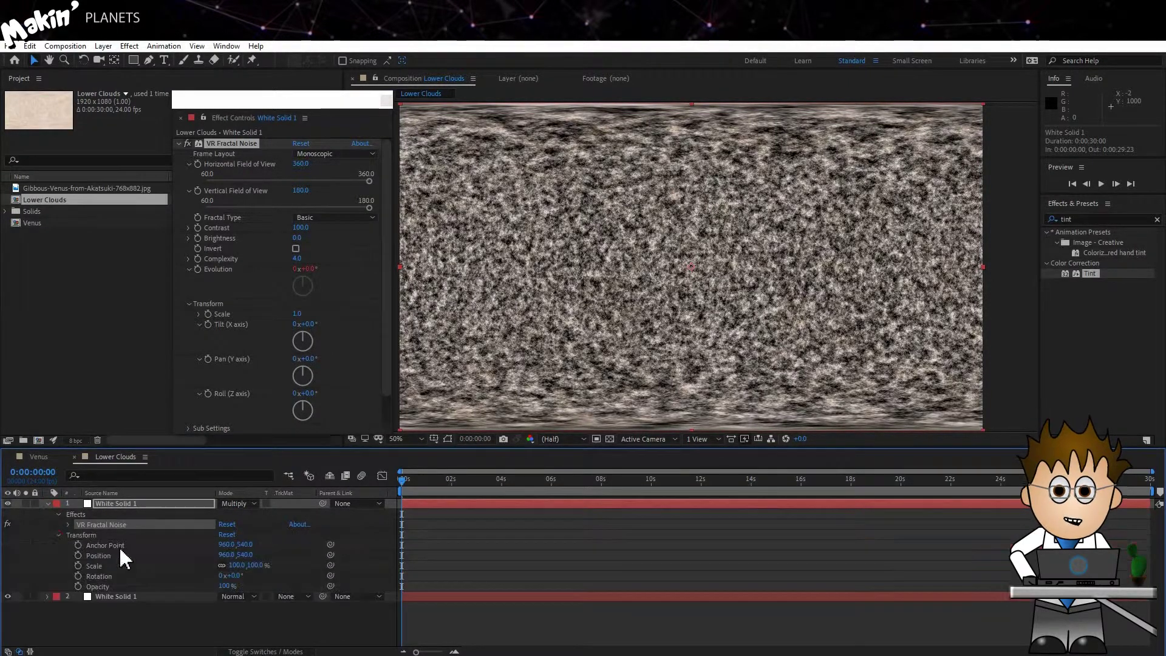
{"action": "left_click", "coordinate": [226, 586]}
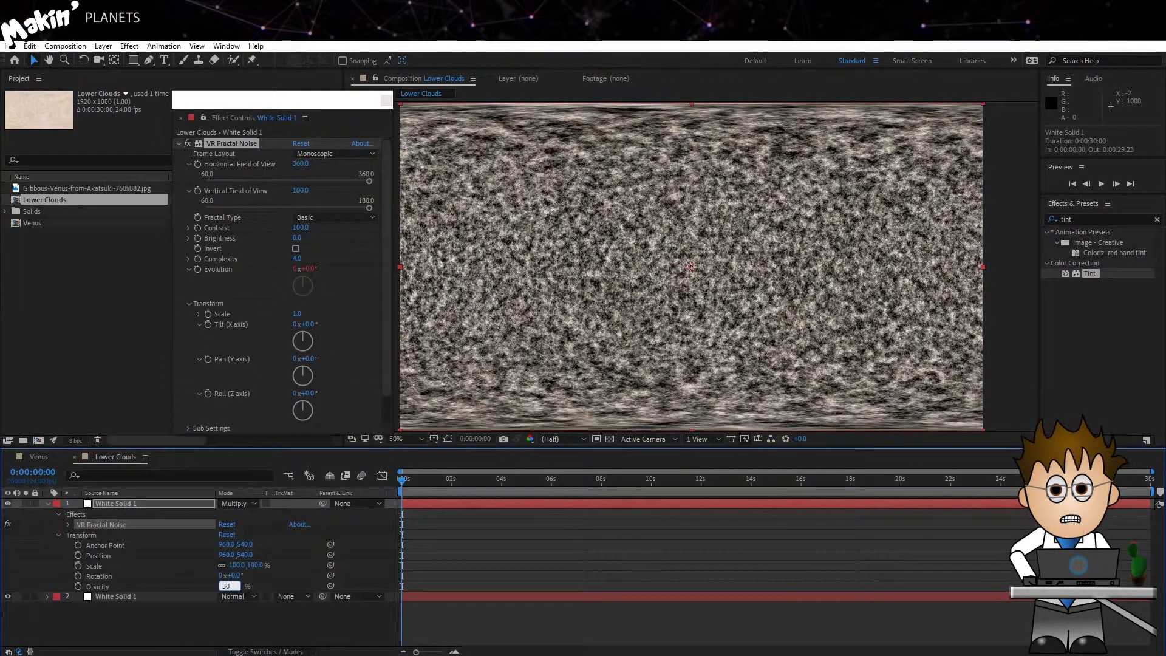
{"action": "type", "text": "30"}
{"action": "key", "text": "Return"}
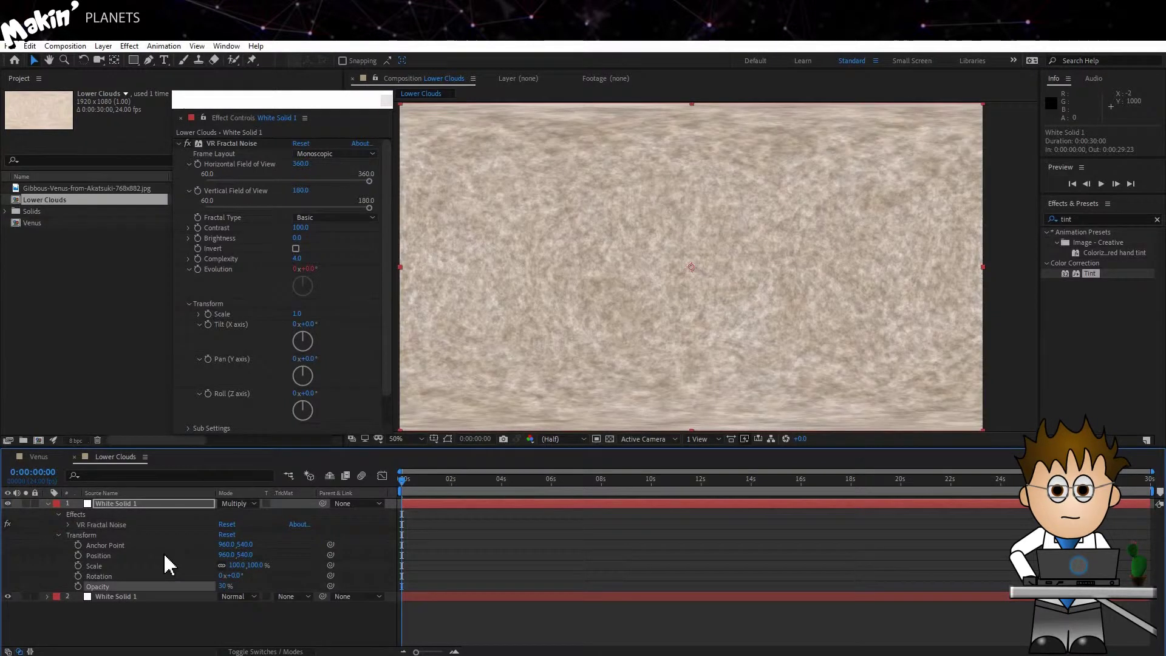
{"action": "left_click", "coordinate": [159, 630]}
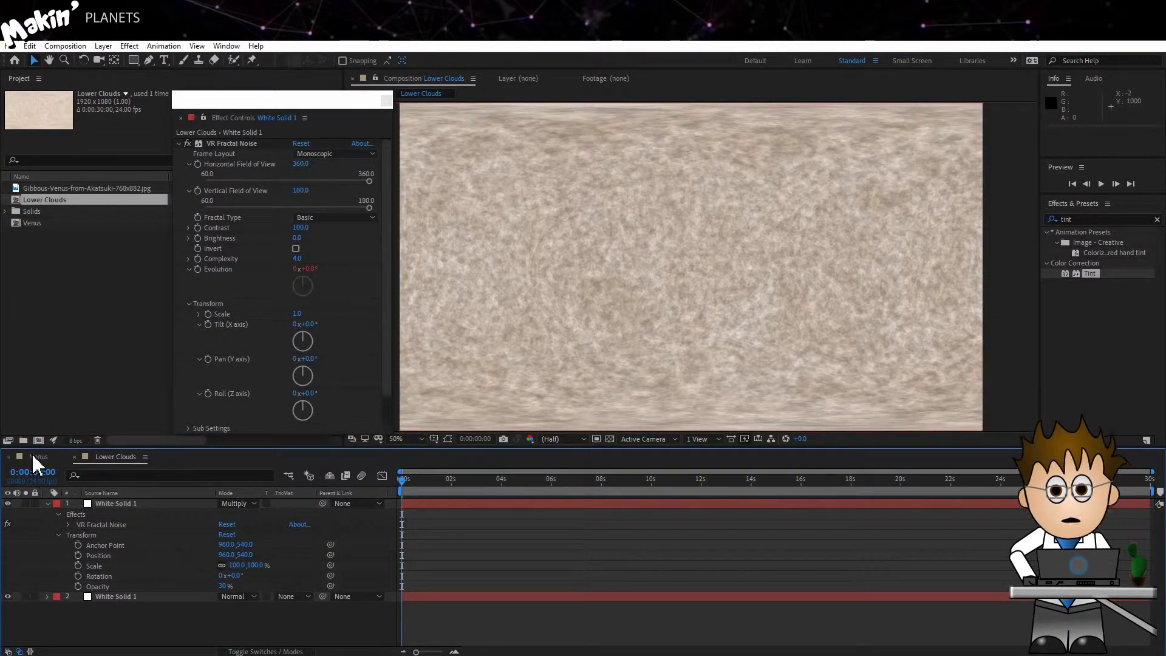
{"action": "double_click", "coordinate": [42, 189]}
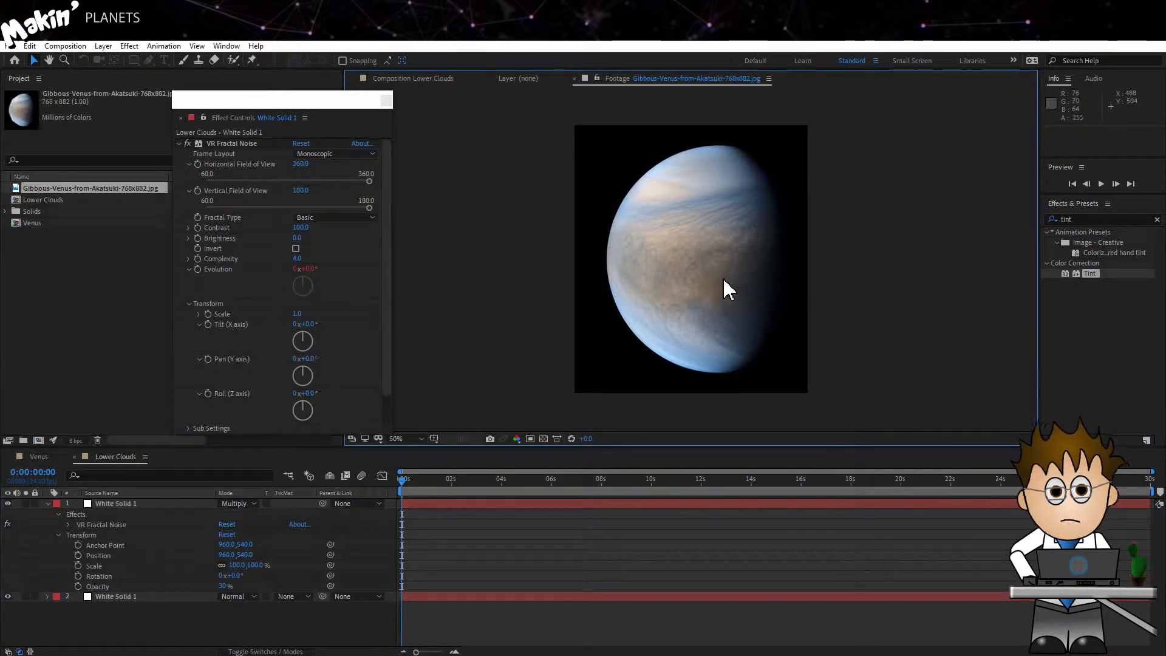
{"action": "left_click", "coordinate": [68, 543]}
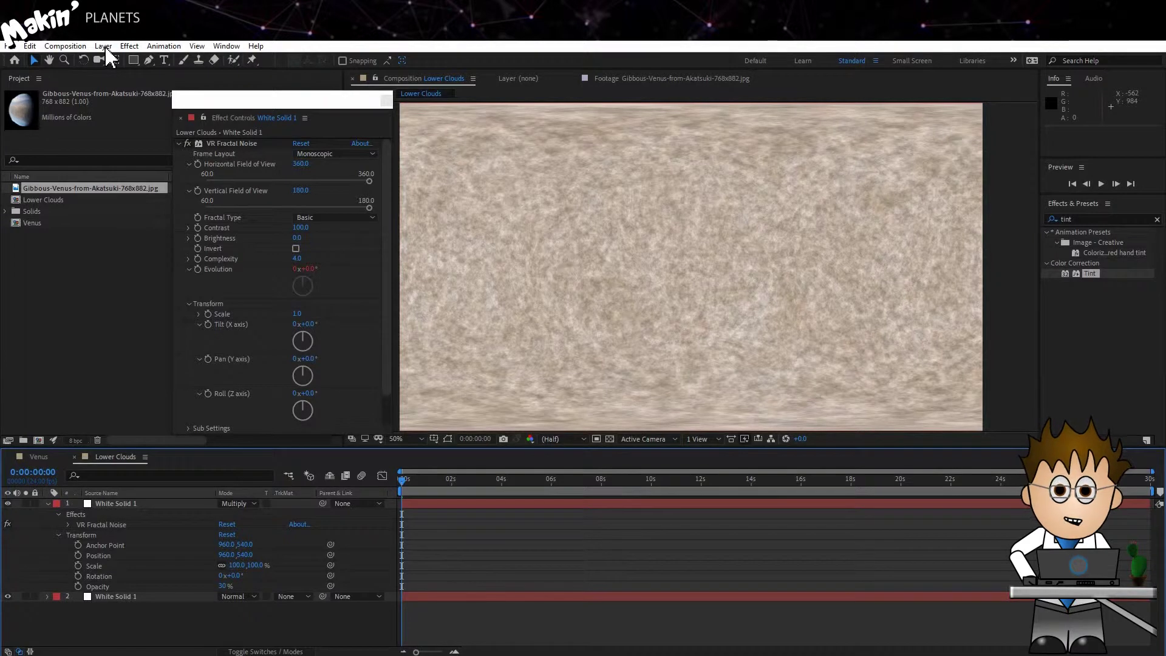
- Add a new solid, White Solid 2, to Lower Clouds
{"action": "left_click", "coordinate": [103, 46]}
{"action": "mouse_move", "coordinate": [119, 60]}
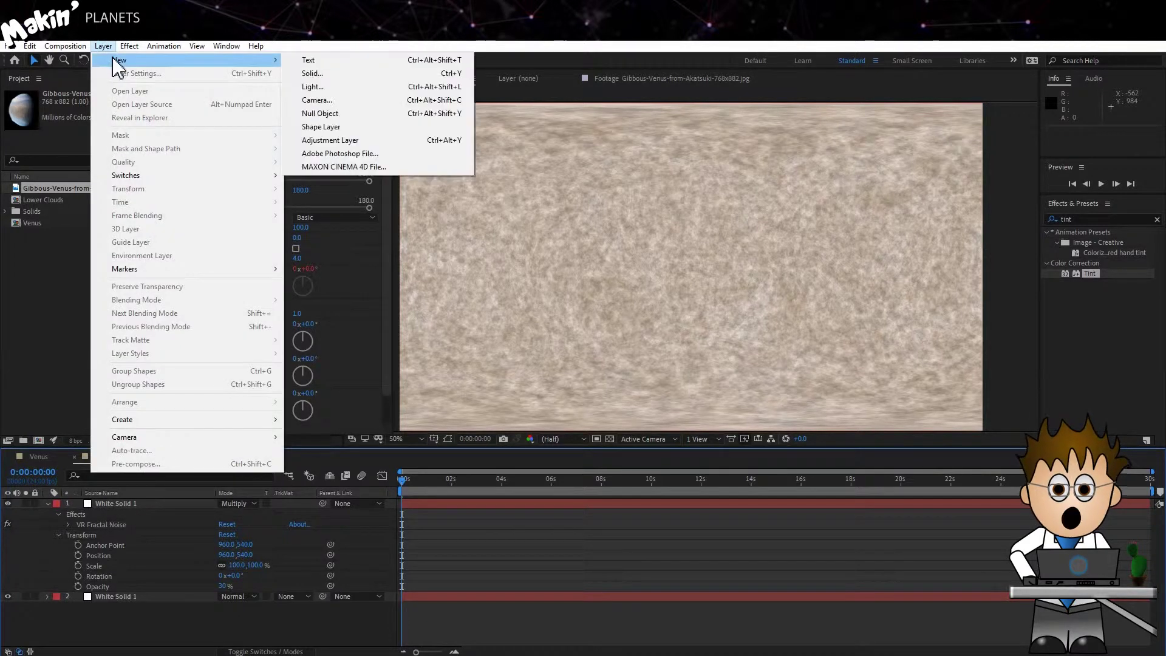
{"action": "left_click", "coordinate": [347, 76]}
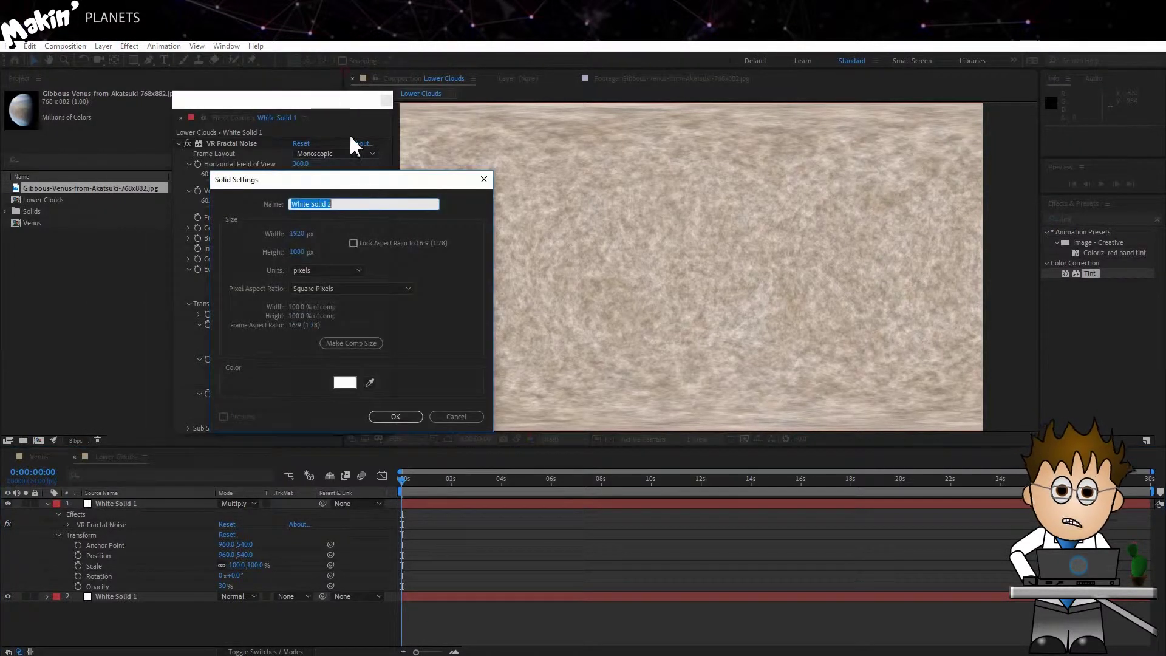
{"action": "left_click", "coordinate": [395, 417]}
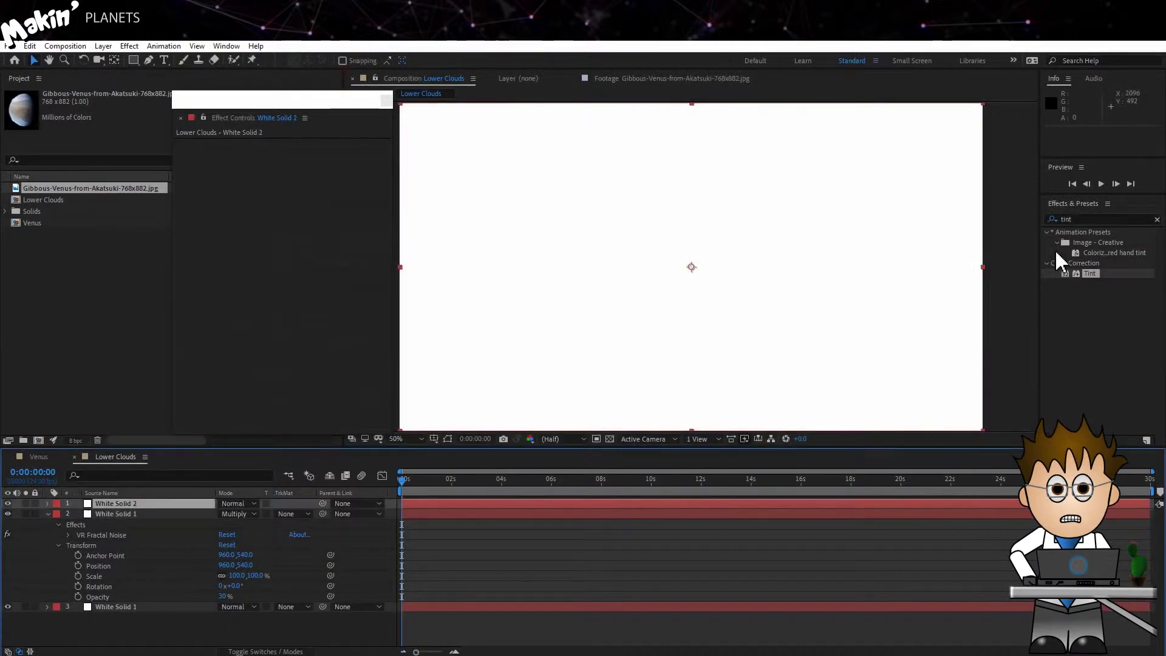
- Tint the new solid with Map White To FFCC00 and blend it in Multiply
{"action": "left_click_drag", "start_coordinate": [1090, 274], "coordinate": [143, 505]}
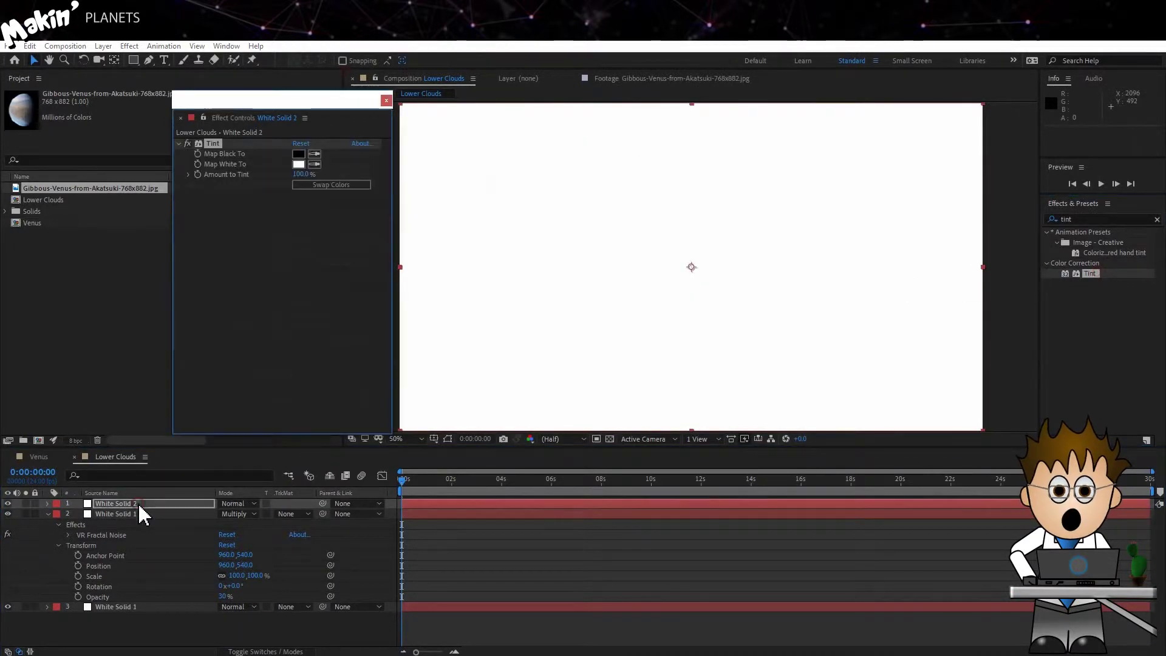
{"action": "left_click", "coordinate": [299, 164]}
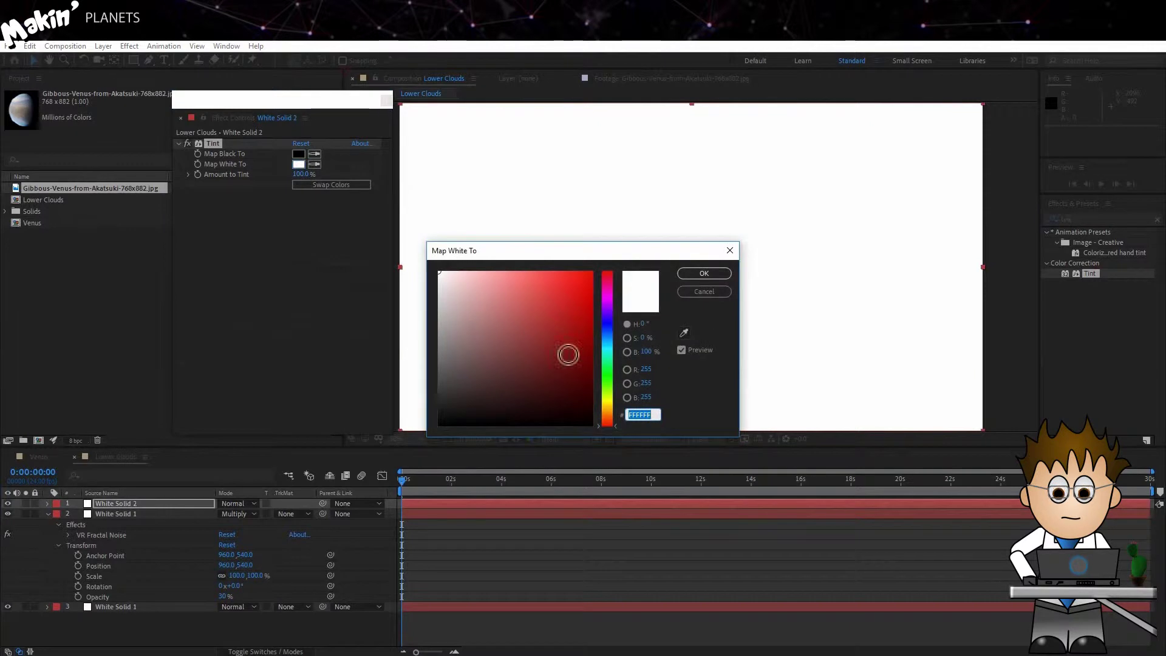
{"action": "left_click_drag", "start_coordinate": [609, 418], "coordinate": [611, 406]}
{"action": "left_click_drag", "start_coordinate": [559, 350], "coordinate": [592, 271]}
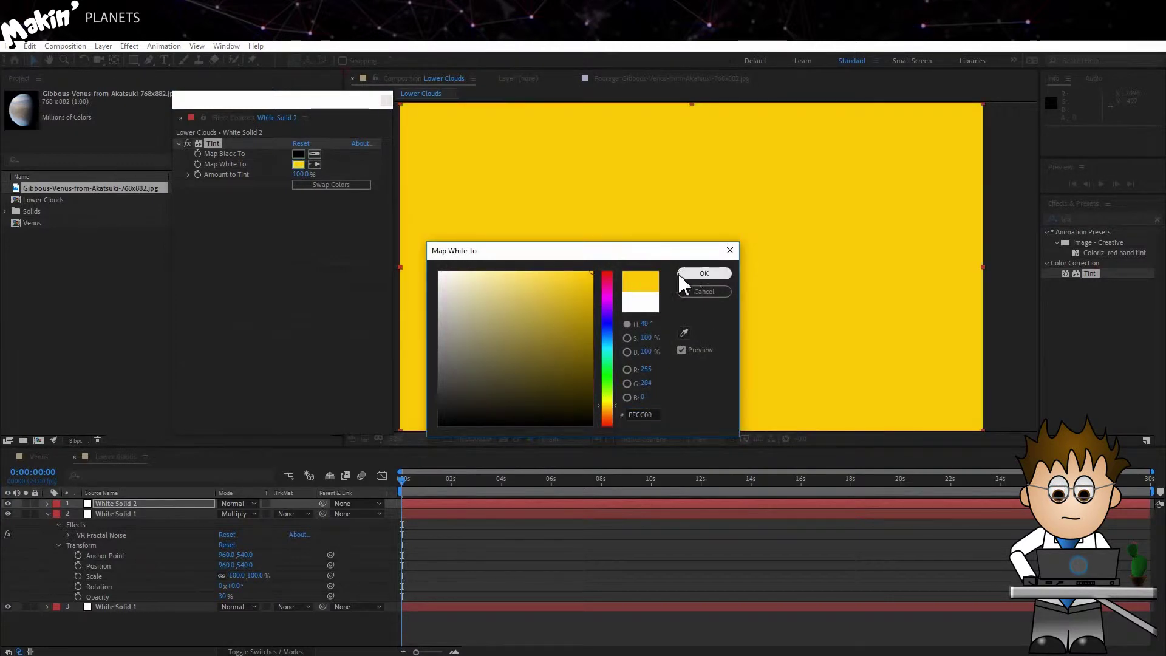
{"action": "left_click", "coordinate": [690, 274]}
{"action": "left_click", "coordinate": [243, 504]}
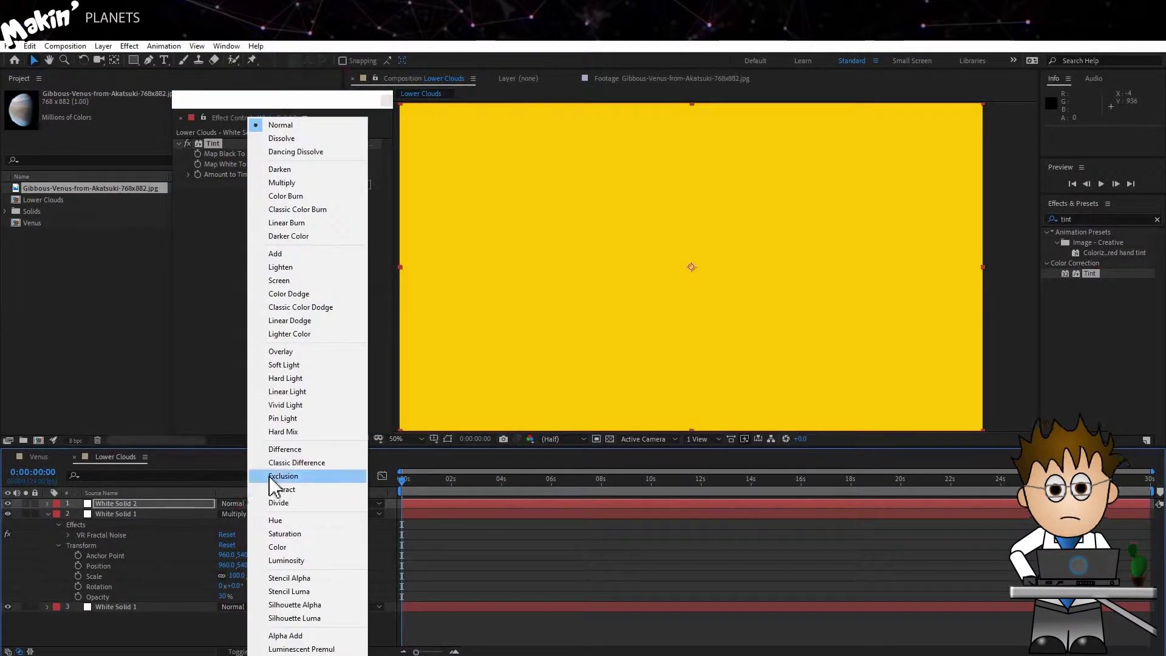
{"action": "left_click", "coordinate": [326, 183]}
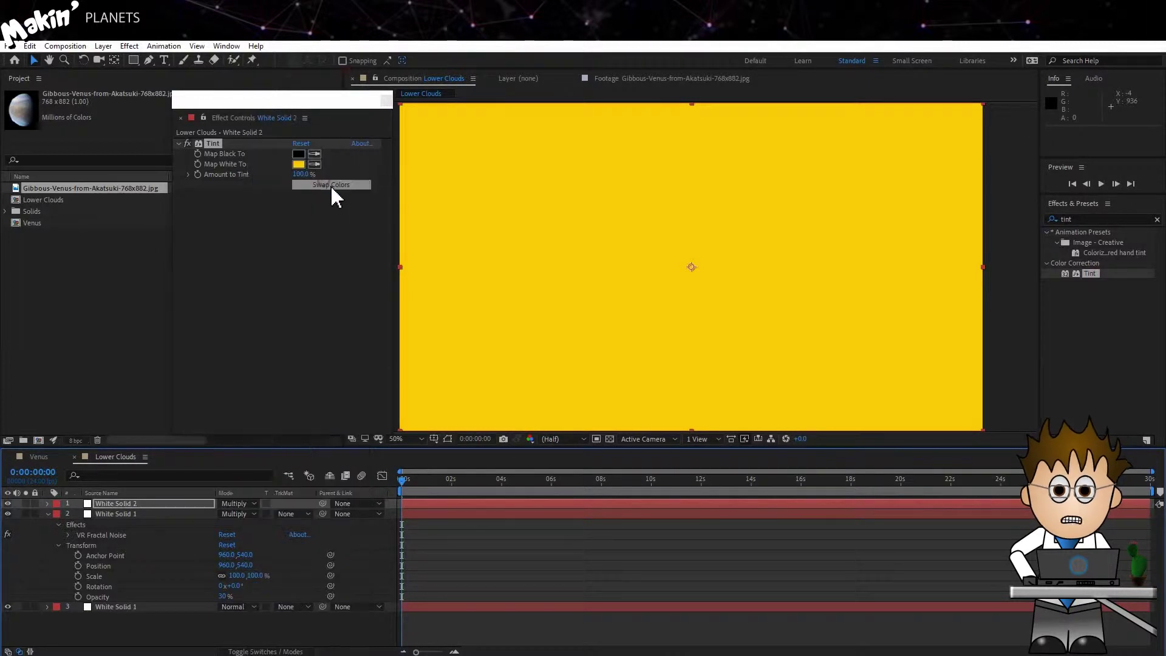
{"action": "key", "text": "comma"}
{"action": "key", "text": "comma"}
- Draw a rectangular mask across White Solid 2's middle and feather it 200 pixels
{"action": "left_click", "coordinate": [133, 60]}
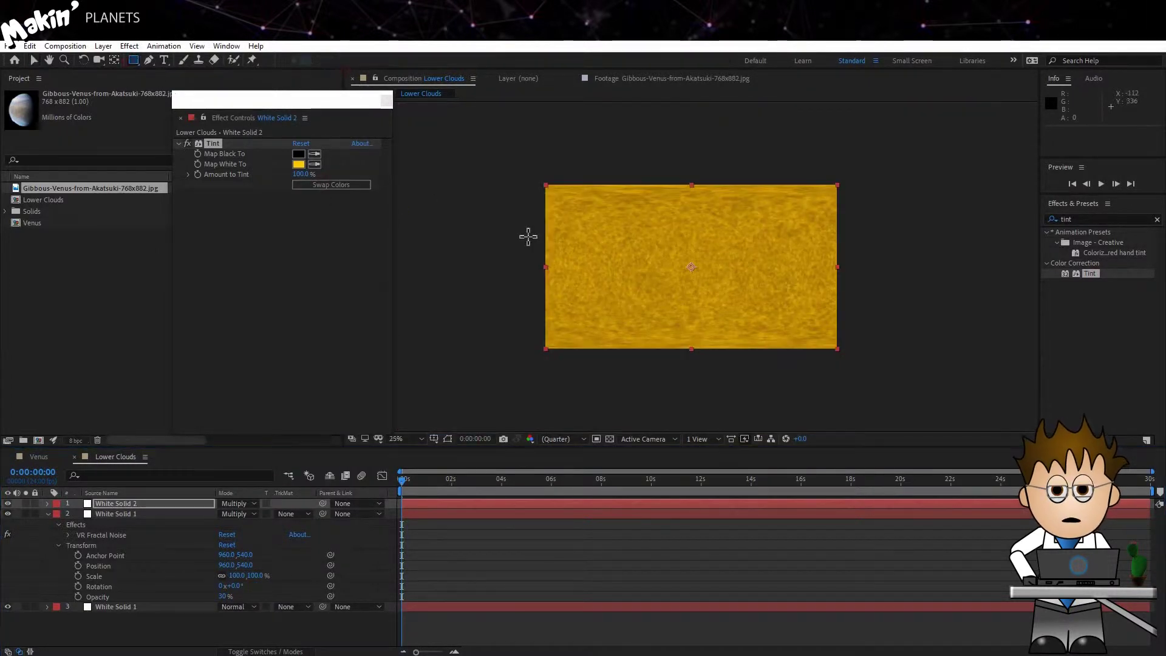
{"action": "left_click_drag", "start_coordinate": [484, 220], "coordinate": [909, 314]}
{"action": "left_click", "coordinate": [68, 524]}
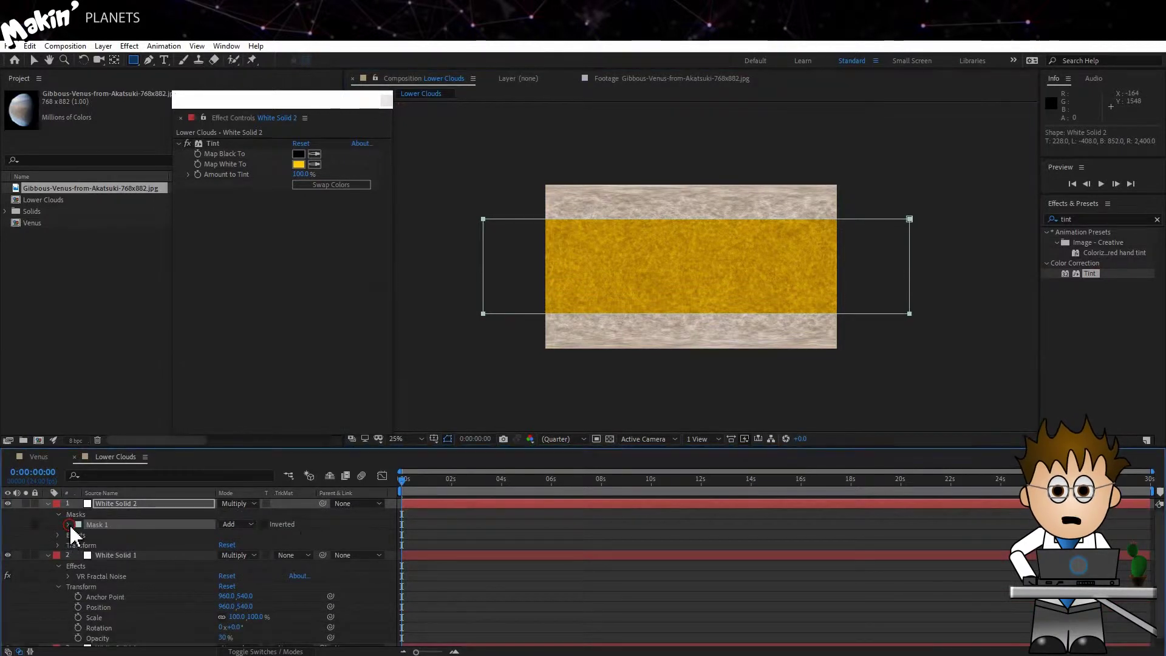
{"action": "left_click", "coordinate": [234, 544]}
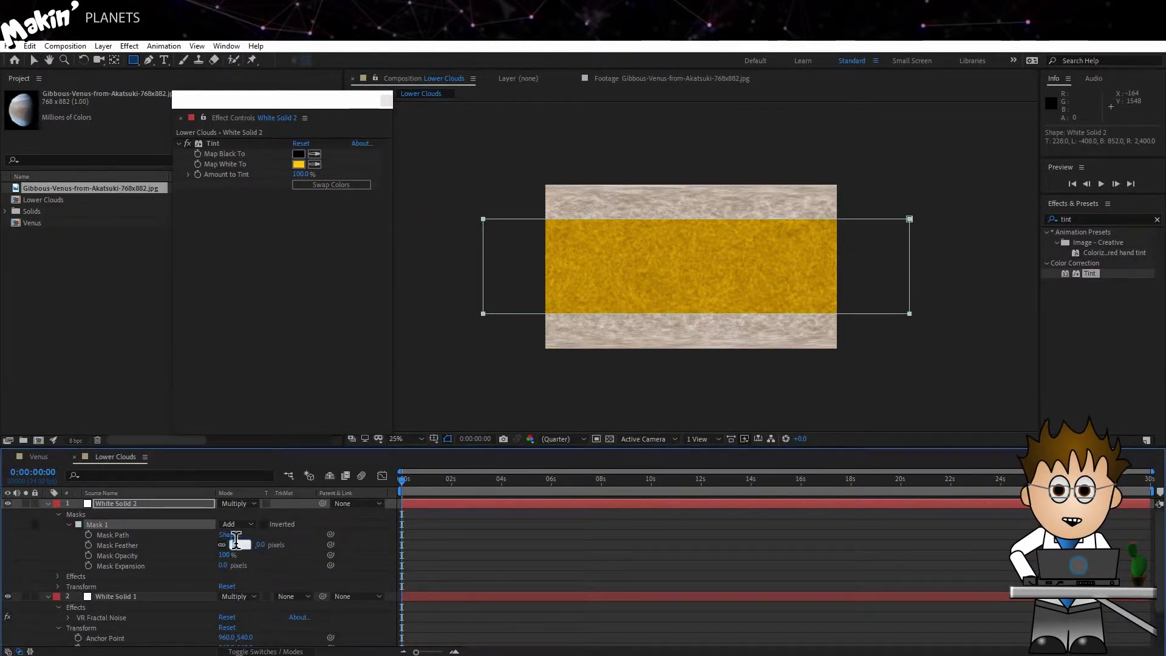
{"action": "type", "text": "200"}
{"action": "key", "text": "Return"}
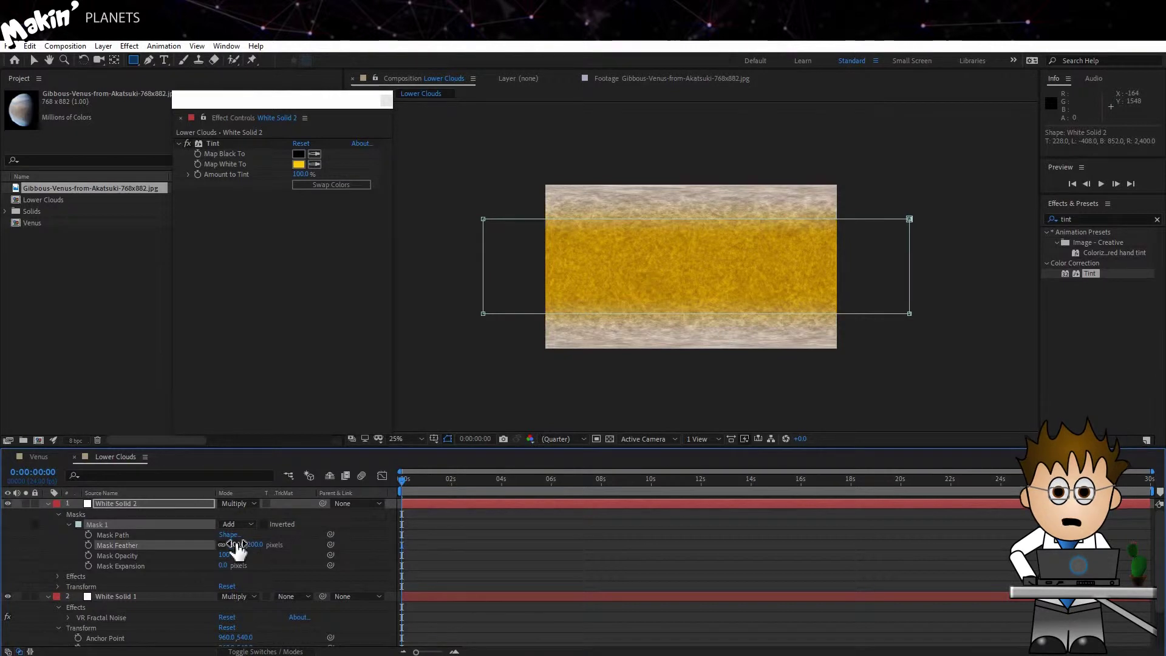
{"action": "left_click", "coordinate": [65, 560]}
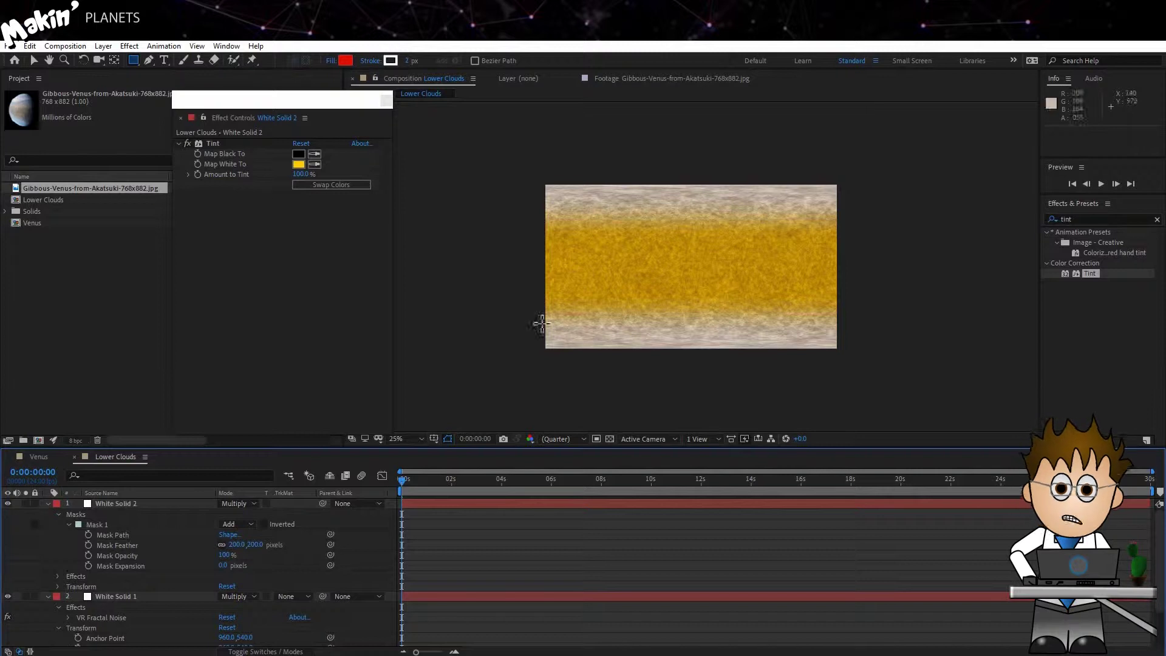
- In the Venus comp, add a full-frame white solid renamed 'Orb - Lower Clouds'
{"action": "left_click", "coordinate": [35, 61]}
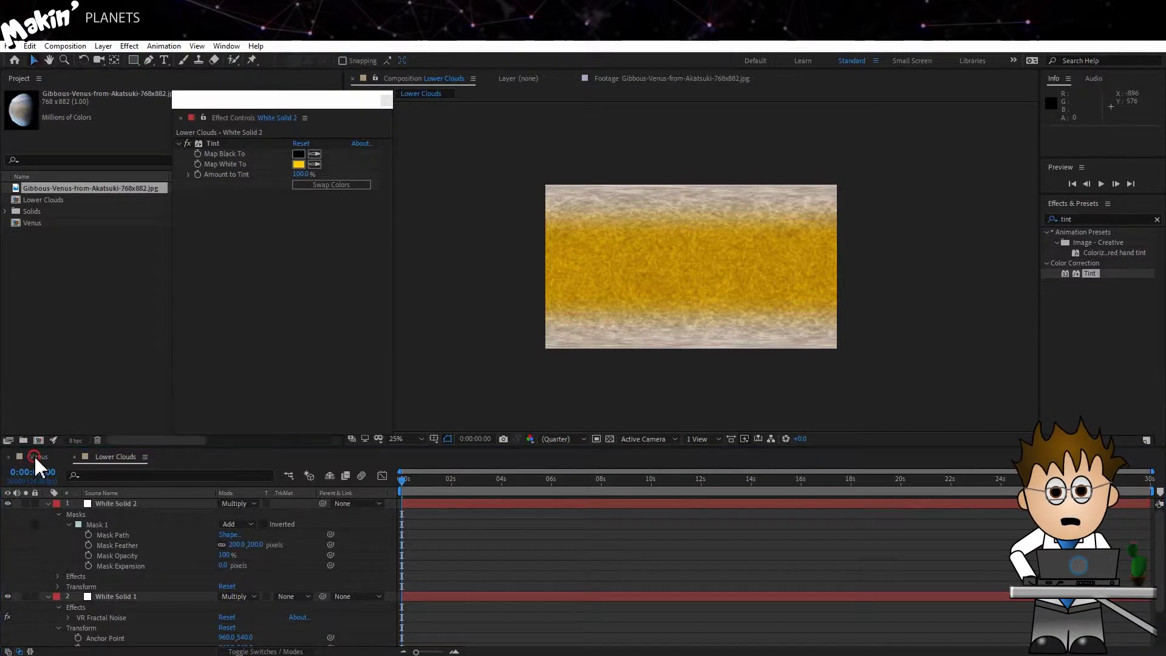
{"action": "left_click", "coordinate": [38, 457]}
{"action": "left_click", "coordinate": [103, 46]}
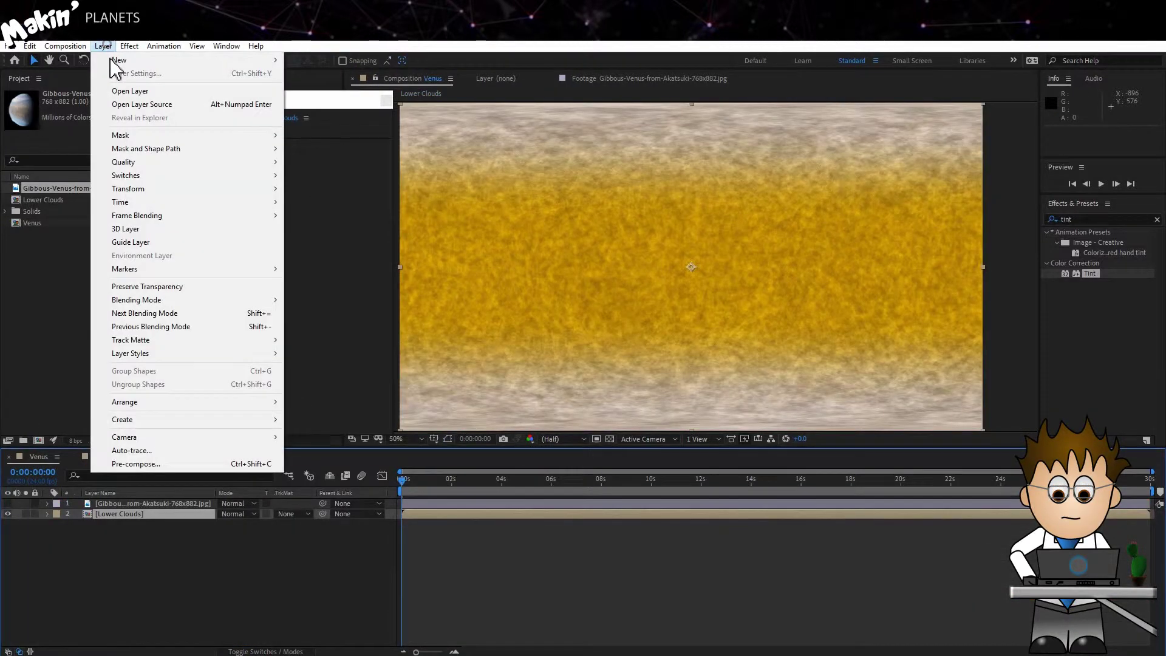
{"action": "mouse_move", "coordinate": [200, 60]}
{"action": "left_click", "coordinate": [331, 74]}
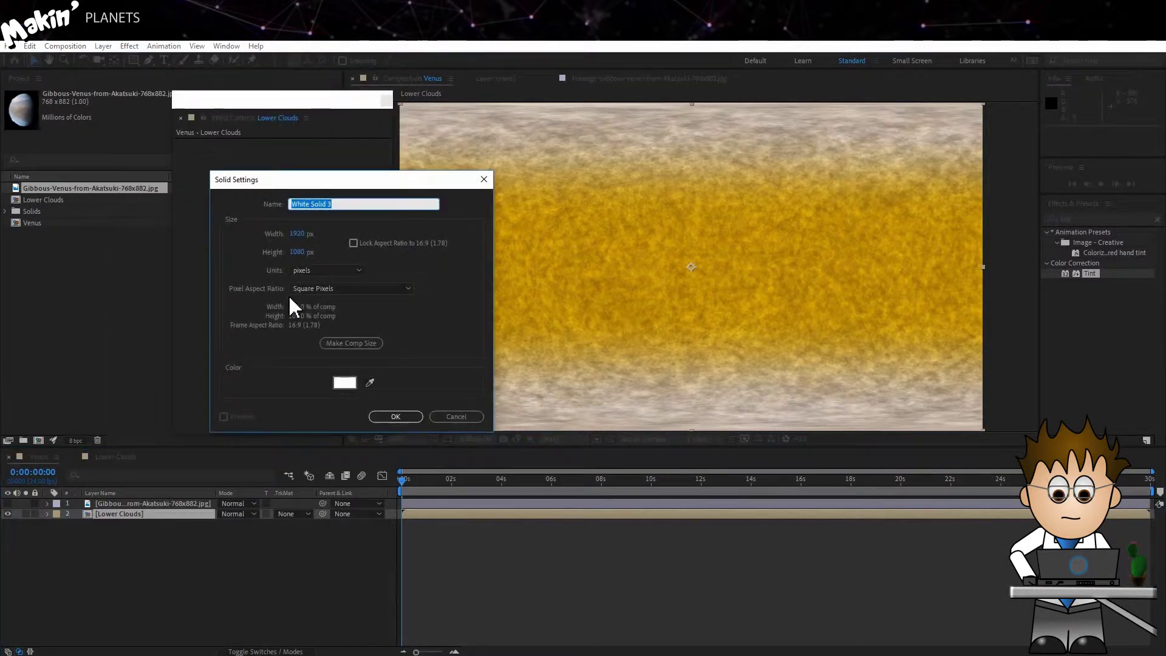
{"action": "key", "text": "Return"}
{"action": "key", "text": "Return"}
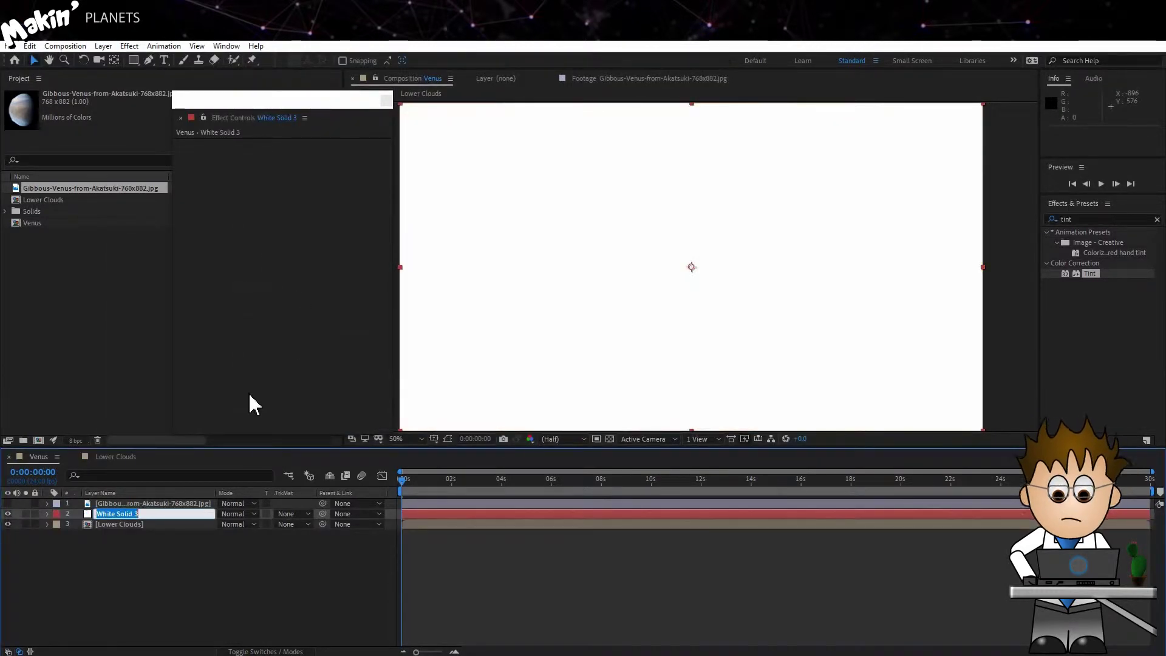
{"action": "type", "text": "Orb - Lower Clouds"}
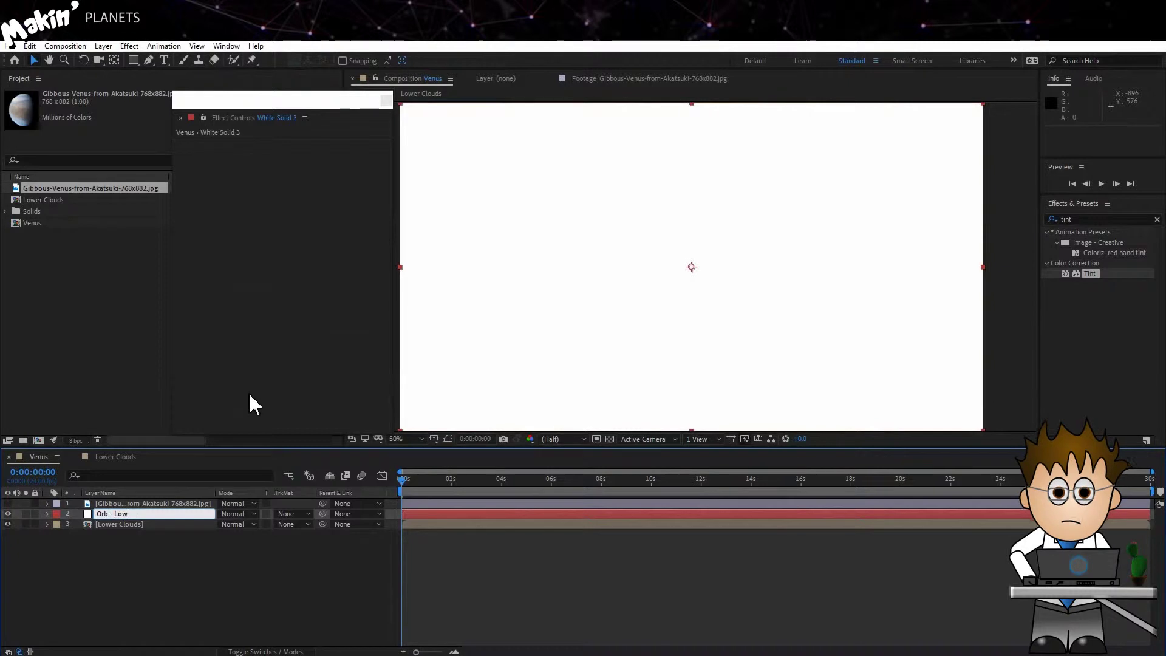
{"action": "left_click", "coordinate": [129, 46]}
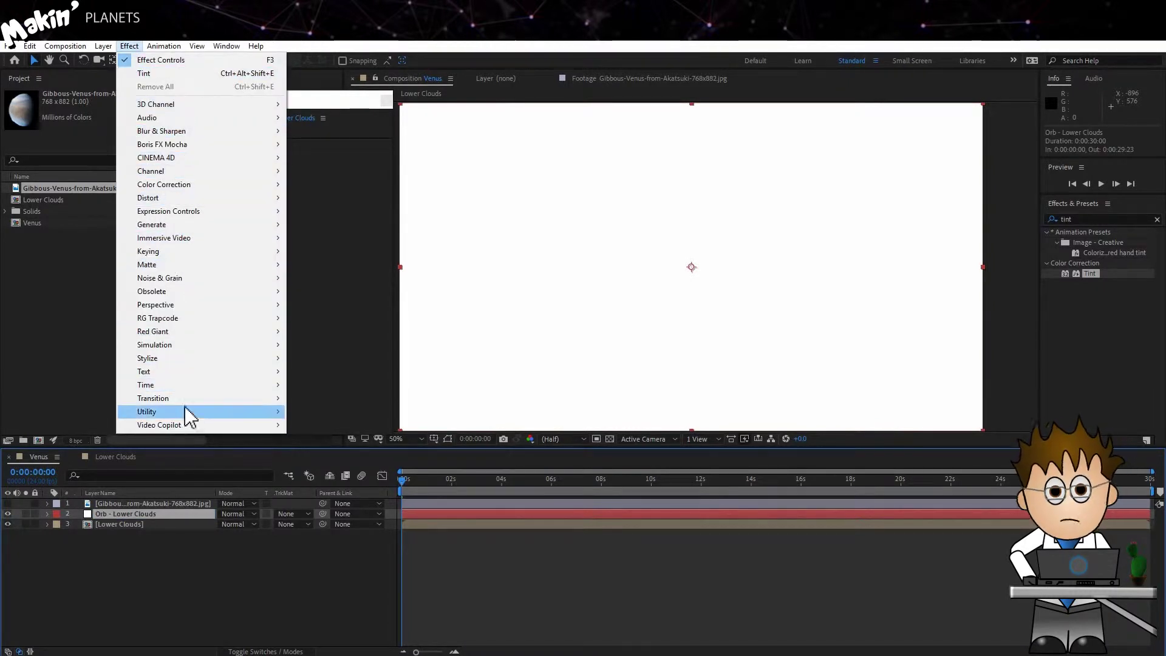
{"action": "mouse_move", "coordinate": [213, 426]}
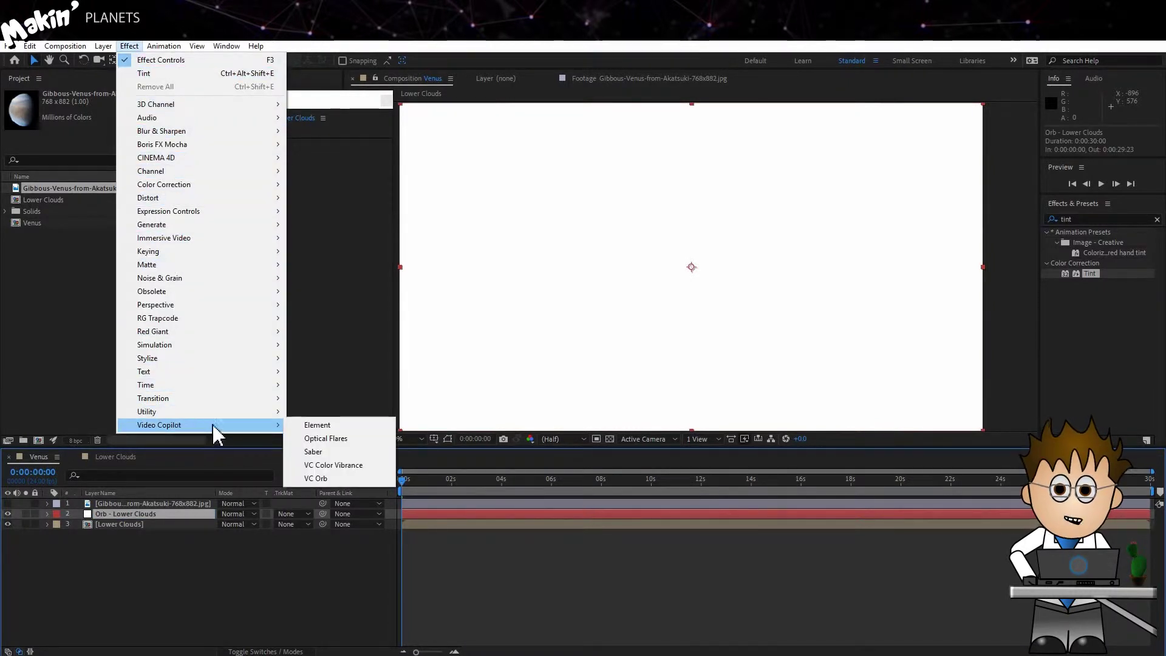
- Apply VC Orb to the new solid and commit an Edge Feather under Advanced Options
{"action": "left_click", "coordinate": [349, 480]}
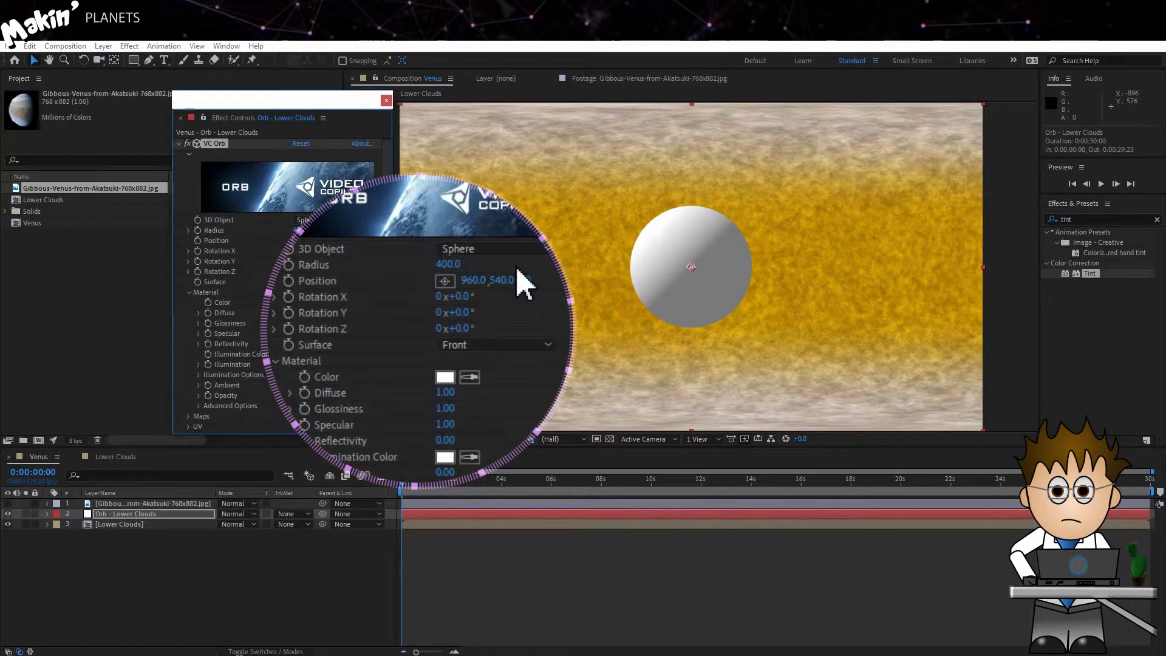
{"action": "scroll", "coordinate": [262, 309], "scroll_direction": "down", "scroll_amount": 1}
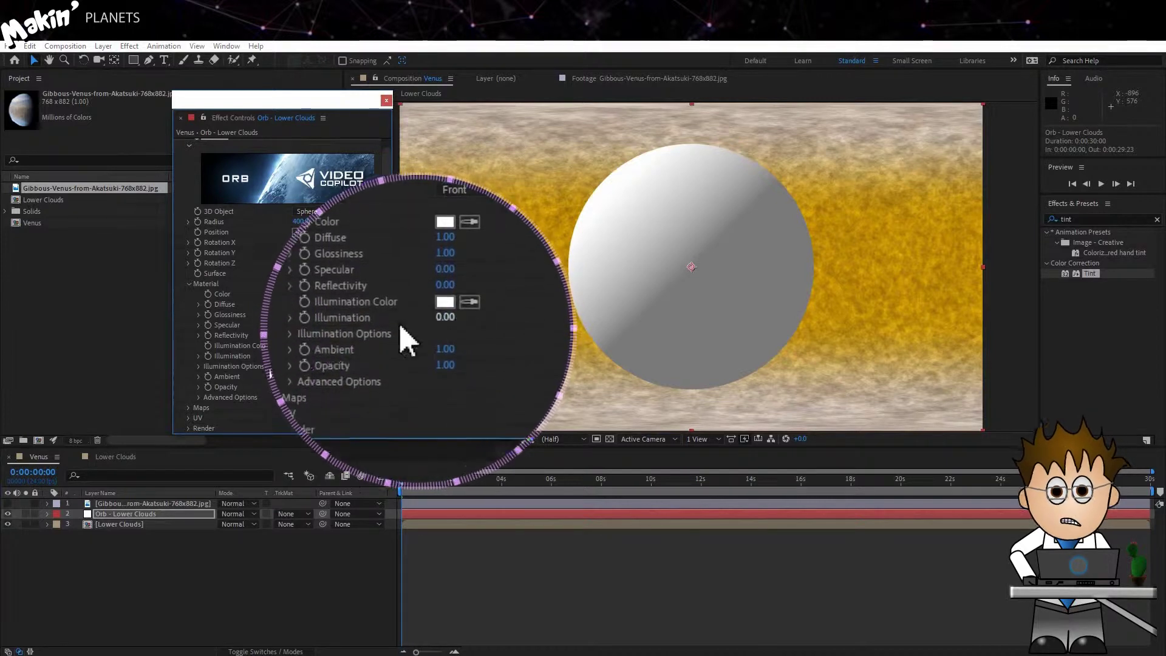
{"action": "left_click", "coordinate": [199, 356]}
{"action": "left_click", "coordinate": [199, 383]}
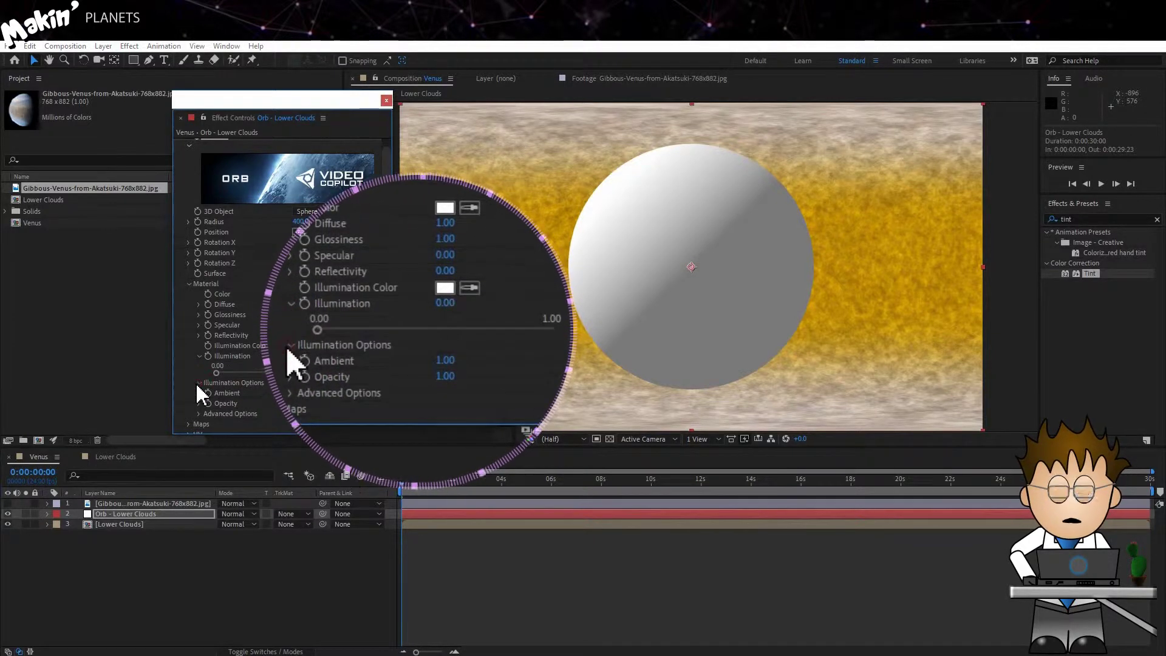
{"action": "scroll", "coordinate": [225, 393], "scroll_direction": "down", "scroll_amount": 2}
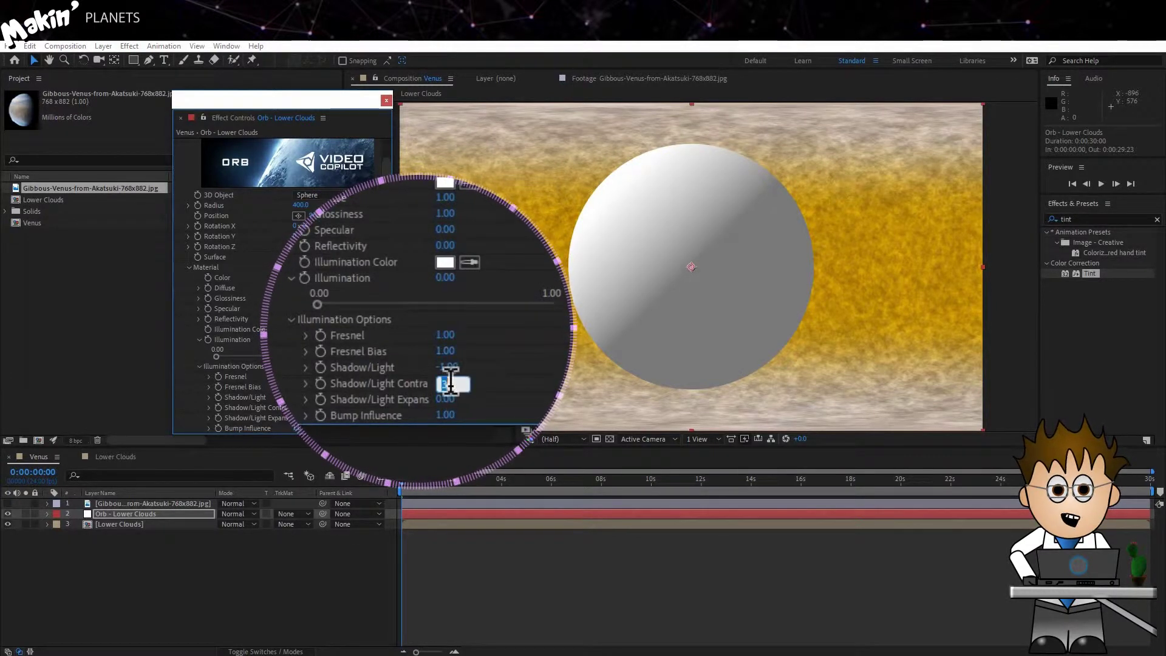
{"action": "scroll", "coordinate": [255, 398], "scroll_direction": "down", "scroll_amount": 4}
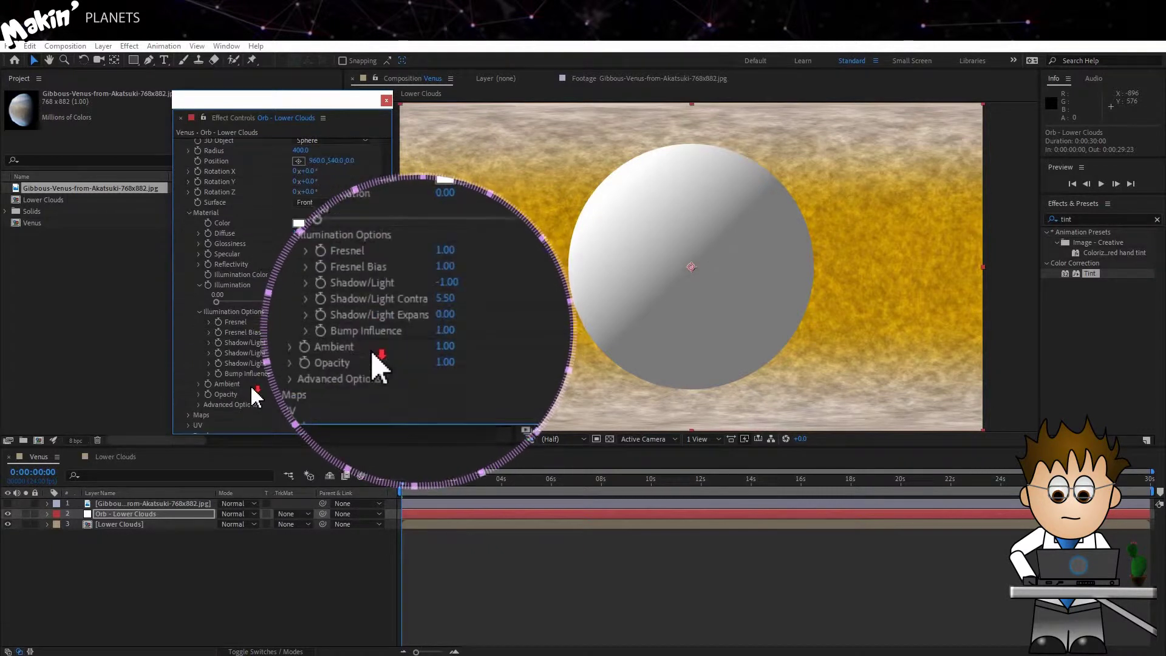
{"action": "left_click", "coordinate": [198, 404]}
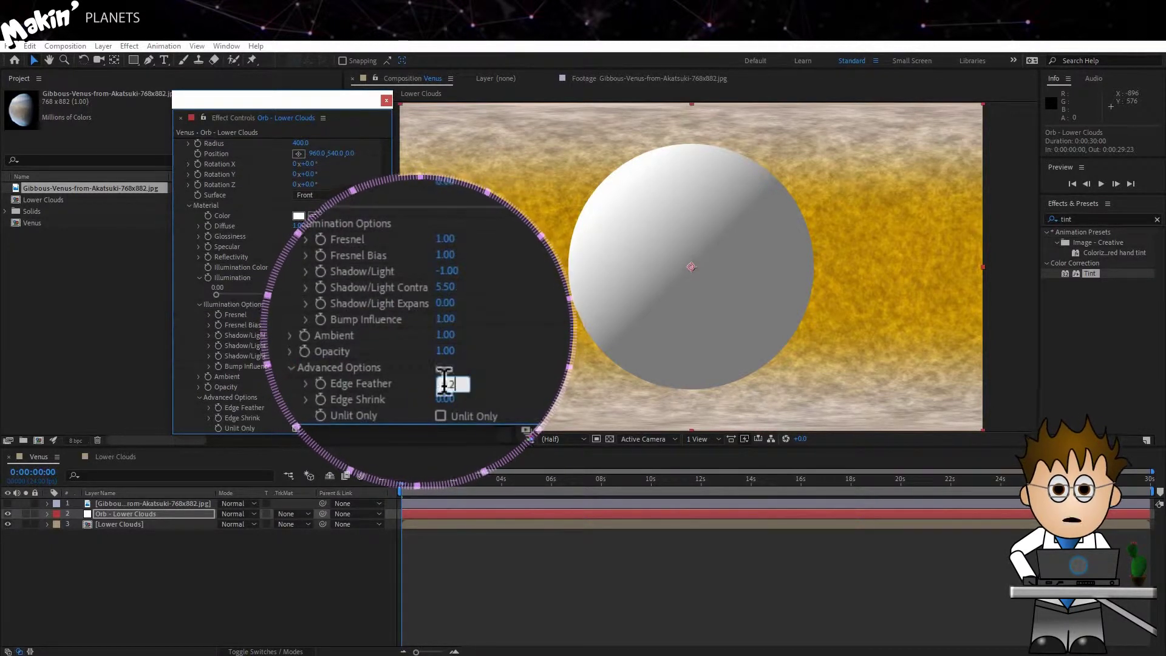
{"action": "key", "text": "Return"}
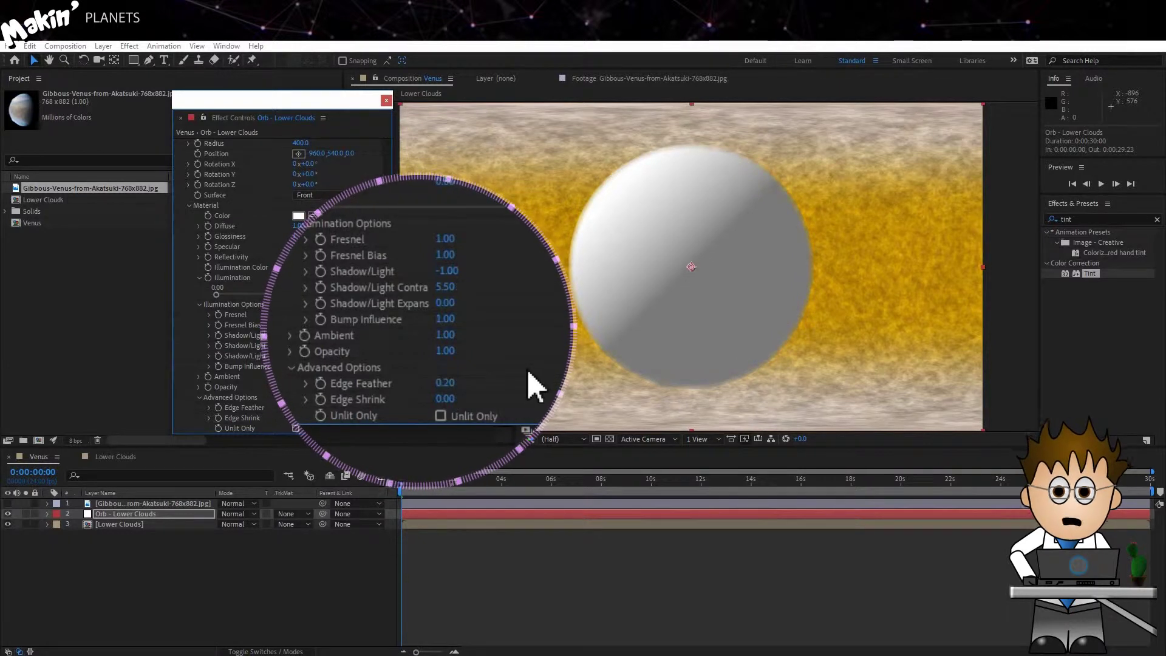
{"action": "scroll", "coordinate": [200, 407], "scroll_direction": "down", "scroll_amount": 2}
- Set the orb's Diffuse Layer to 3. Lower Clouds, hide the flat layer, and preview to 4s
{"action": "left_click", "coordinate": [188, 408]}
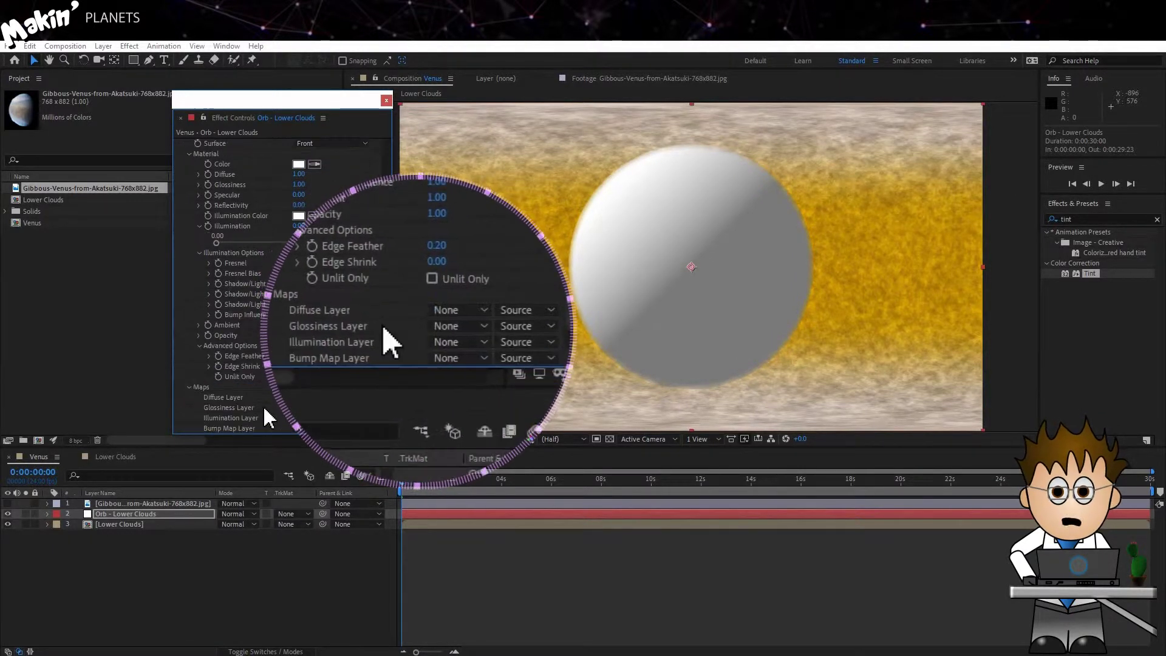
{"action": "left_click", "coordinate": [344, 453]}
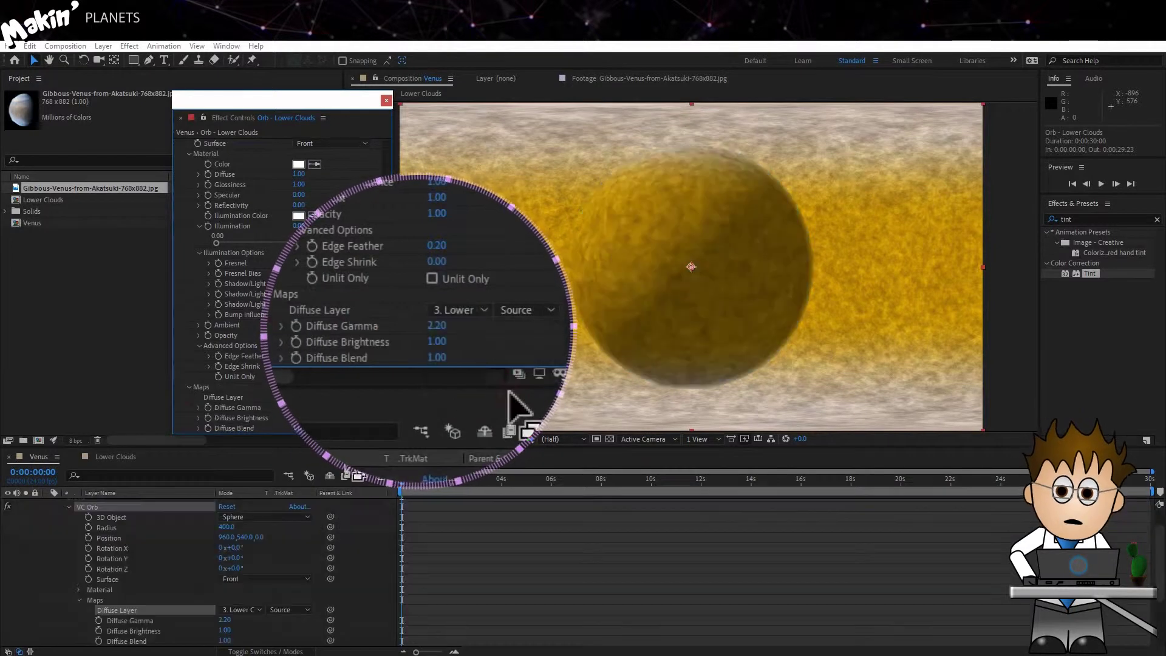
{"action": "scroll", "coordinate": [71, 534], "scroll_direction": "down", "scroll_amount": 4}
{"action": "left_click", "coordinate": [8, 640]}
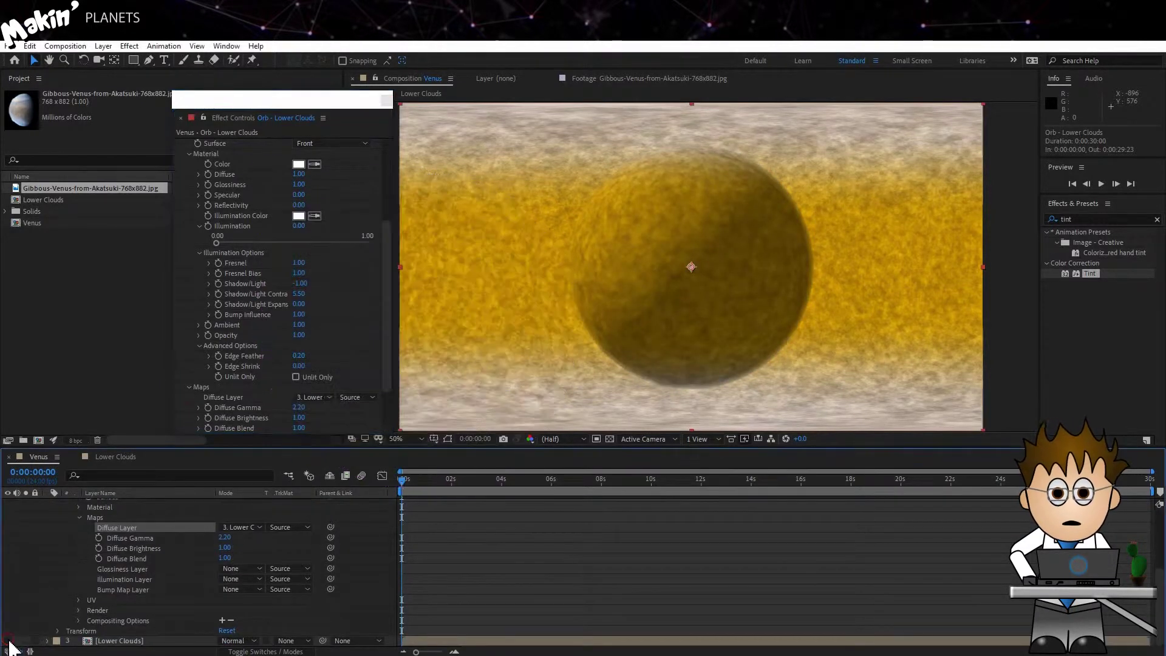
{"action": "scroll", "coordinate": [85, 564], "scroll_direction": "up", "scroll_amount": 4}
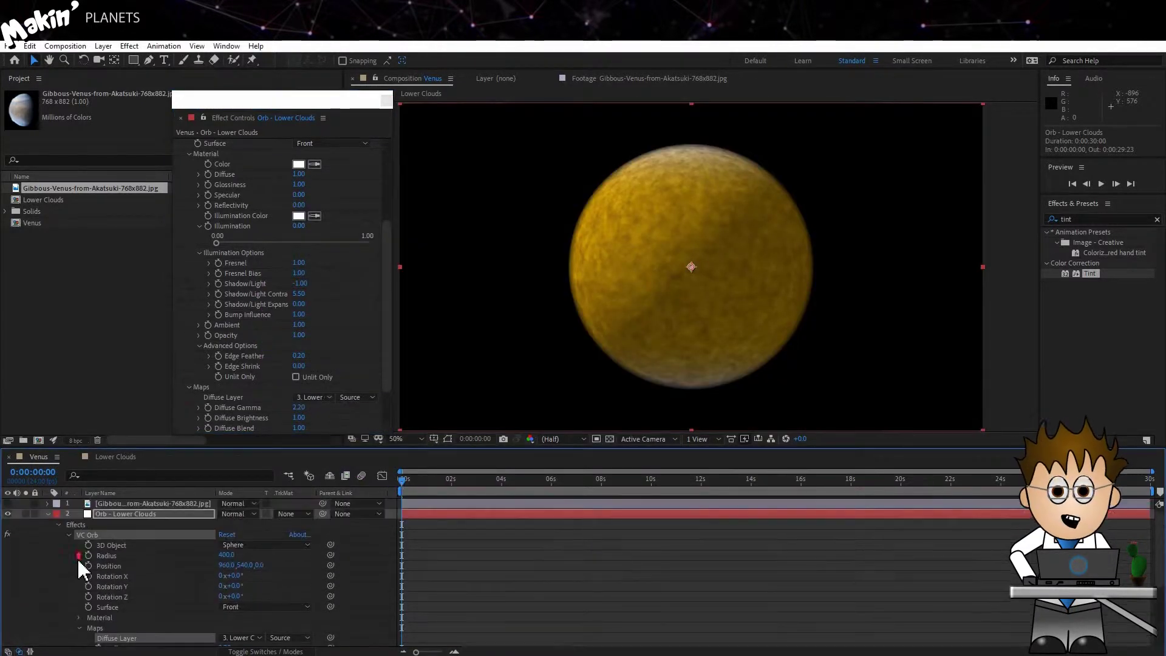
{"action": "left_click", "coordinate": [131, 516]}
{"action": "key", "text": "space"}
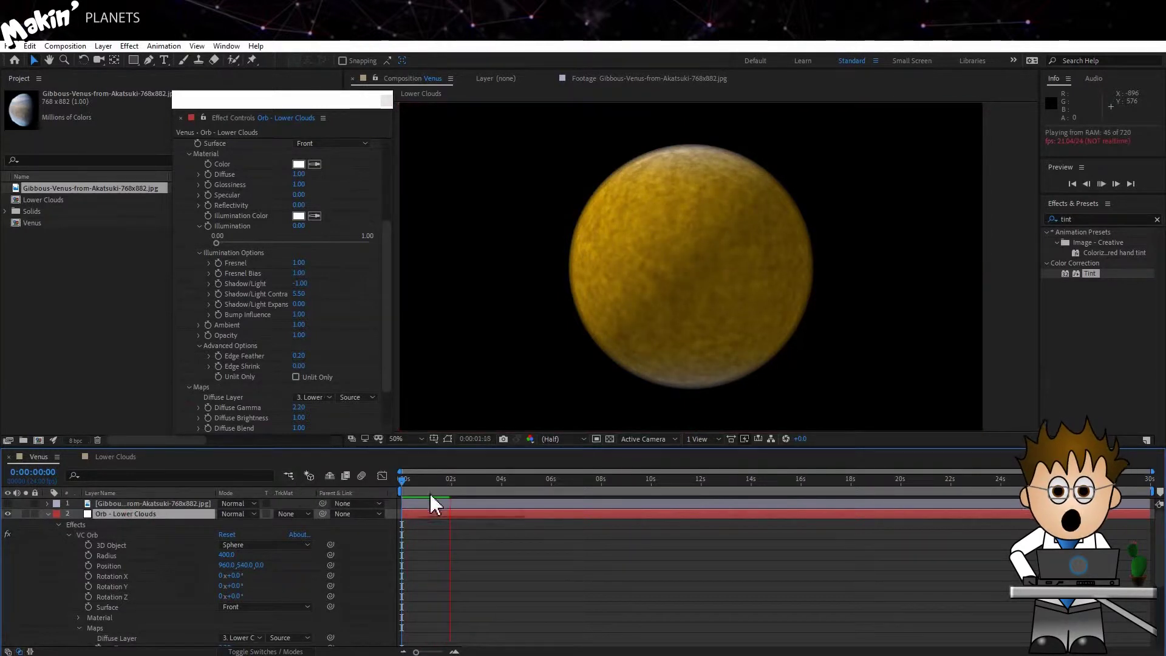
{"action": "left_click", "coordinate": [513, 493]}
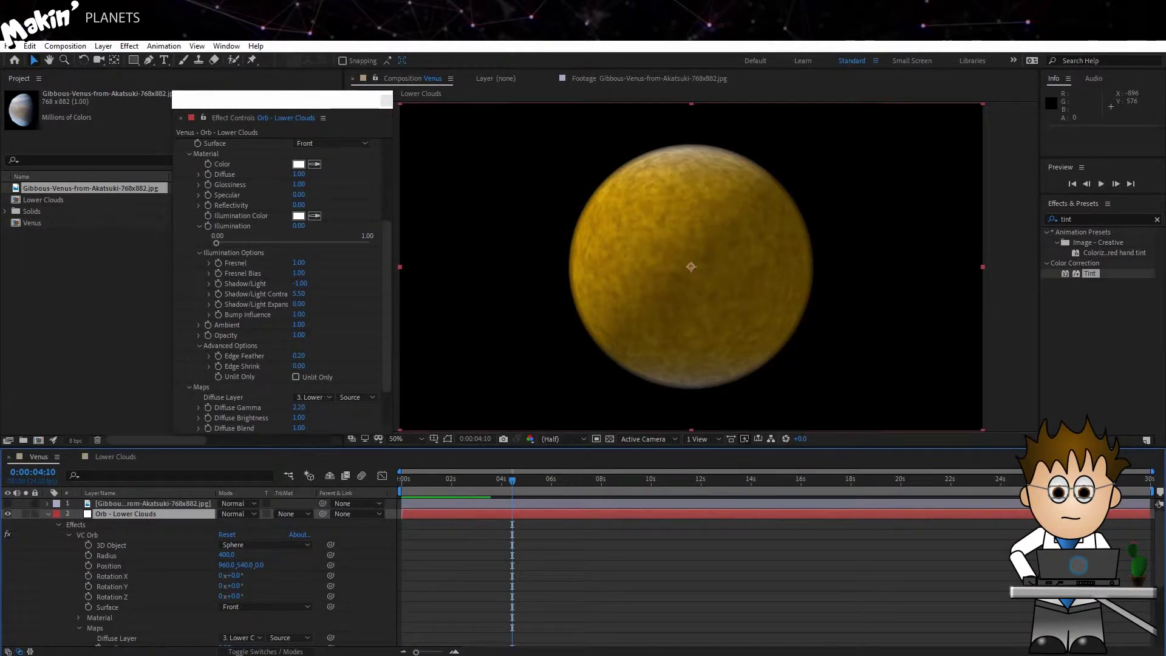
- In the Lower Clouds comp, set White Solid 2's Mask Expansion to -149 pixels
{"action": "left_click", "coordinate": [115, 456]}
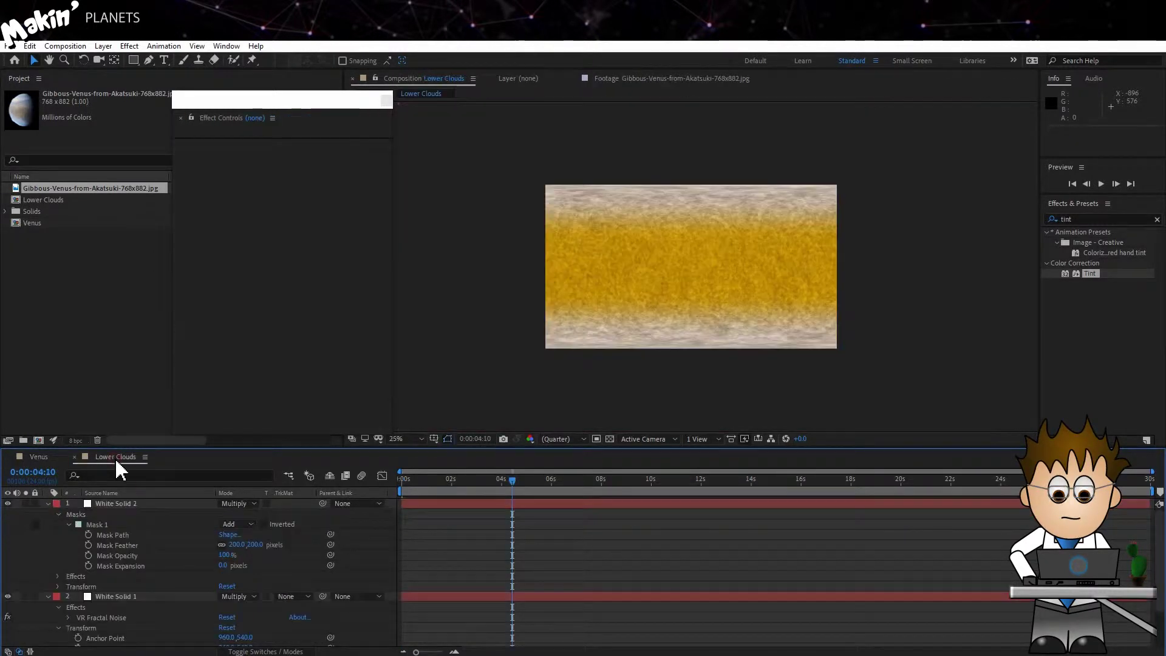
{"action": "left_click", "coordinate": [116, 504]}
{"action": "left_click_drag", "start_coordinate": [222, 565], "coordinate": [211, 565]}
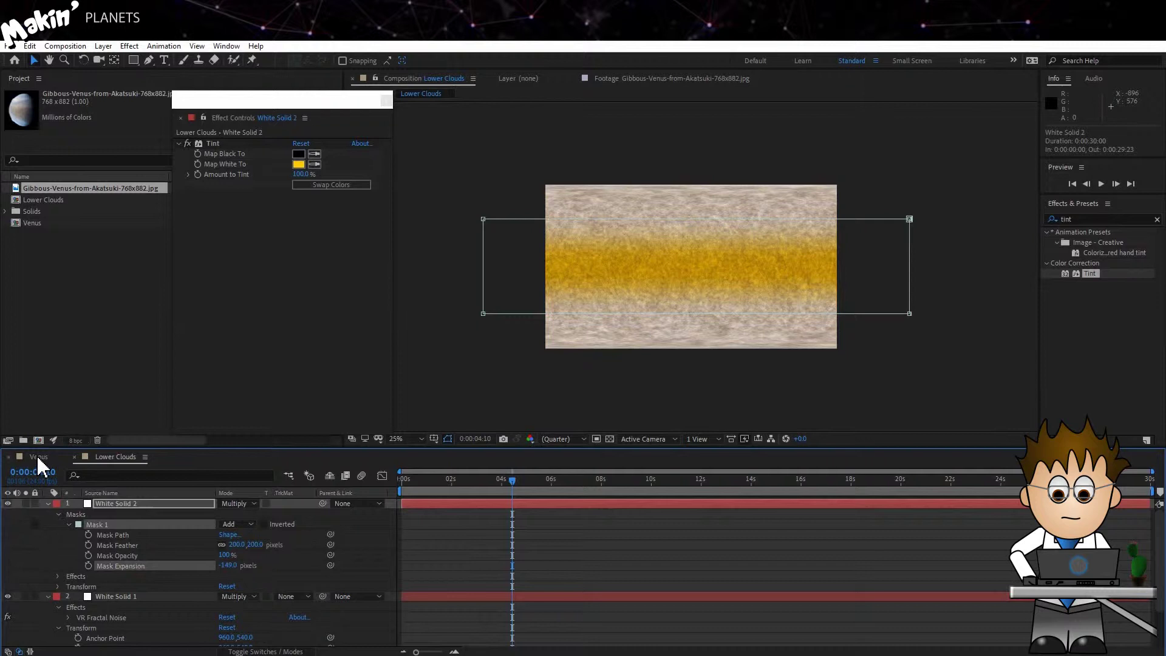
- Back in Venus, open the Gibbous-Venus photo layer on its own and zoom in
{"action": "left_click", "coordinate": [38, 457]}
{"action": "left_click", "coordinate": [158, 419]}
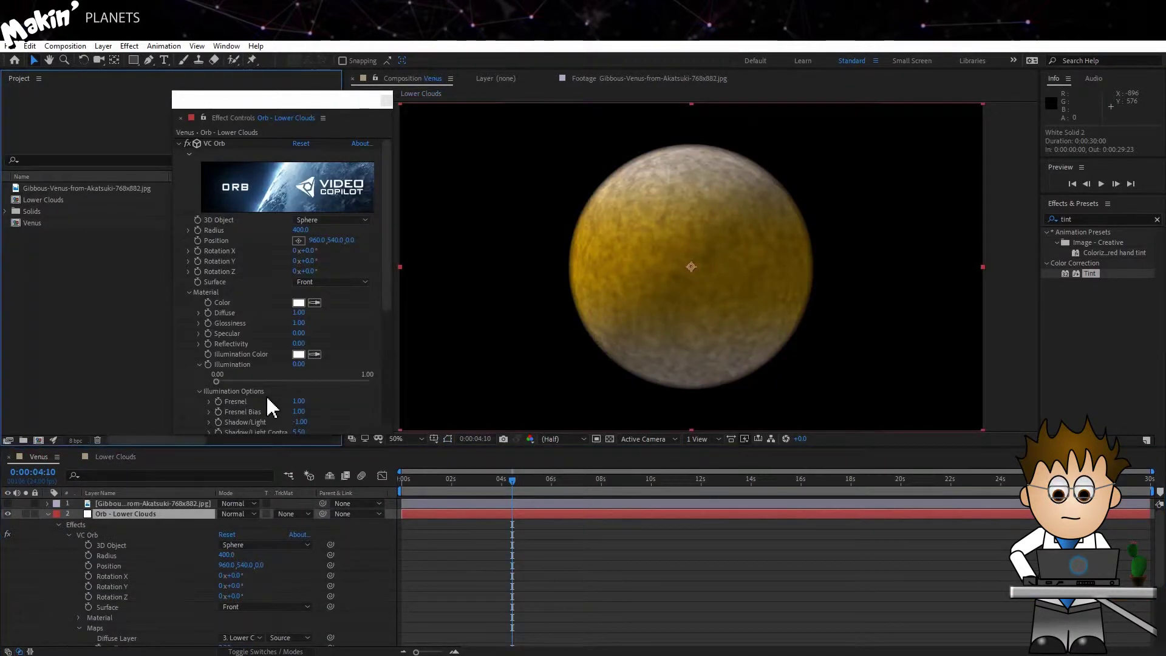
{"action": "double_click", "coordinate": [122, 504]}
{"action": "key", "text": "period"}
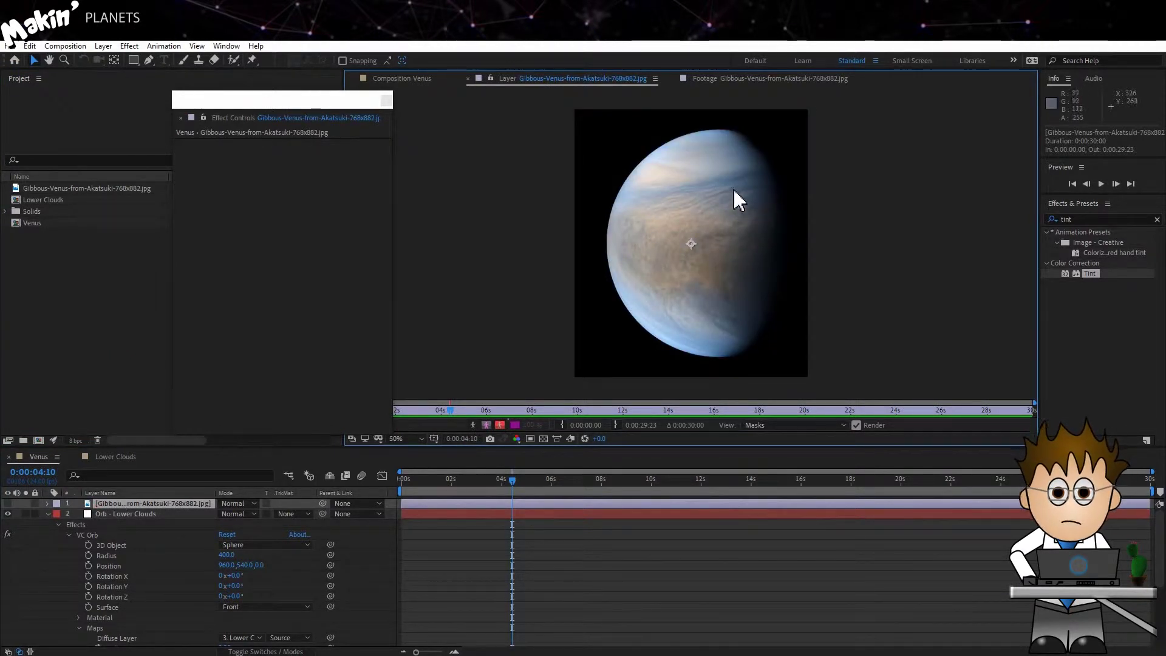
- Return to the Venus composition viewer and collapse the Orb - Lower Clouds layer's properties
{"action": "left_click", "coordinate": [425, 80]}
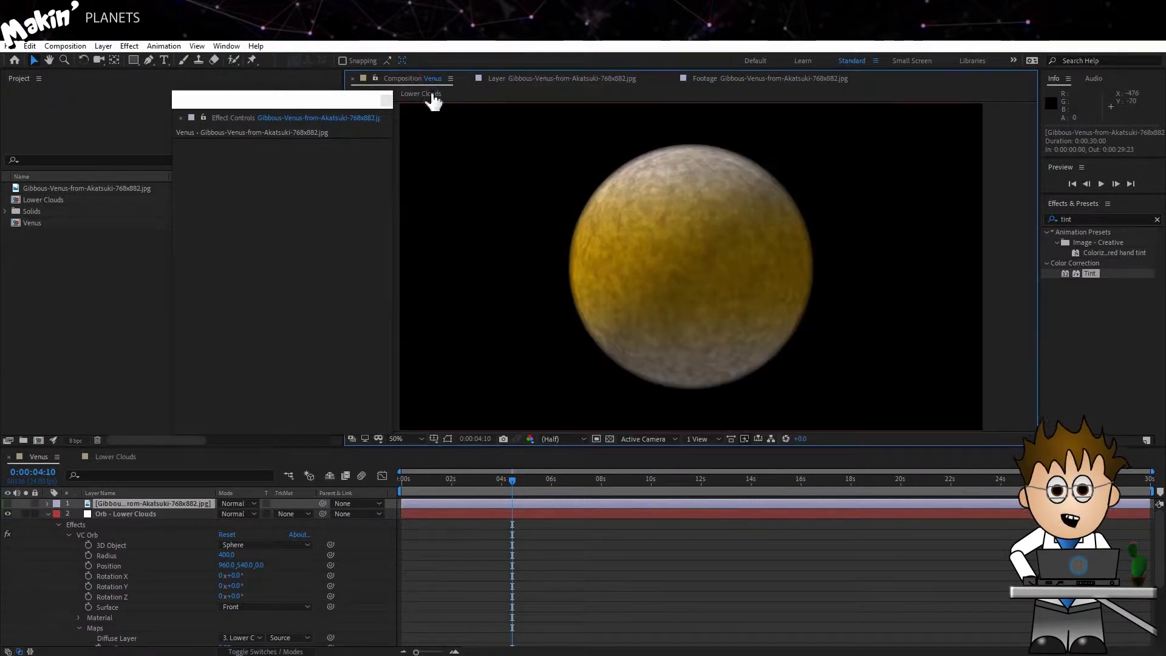
{"action": "left_click", "coordinate": [48, 514]}
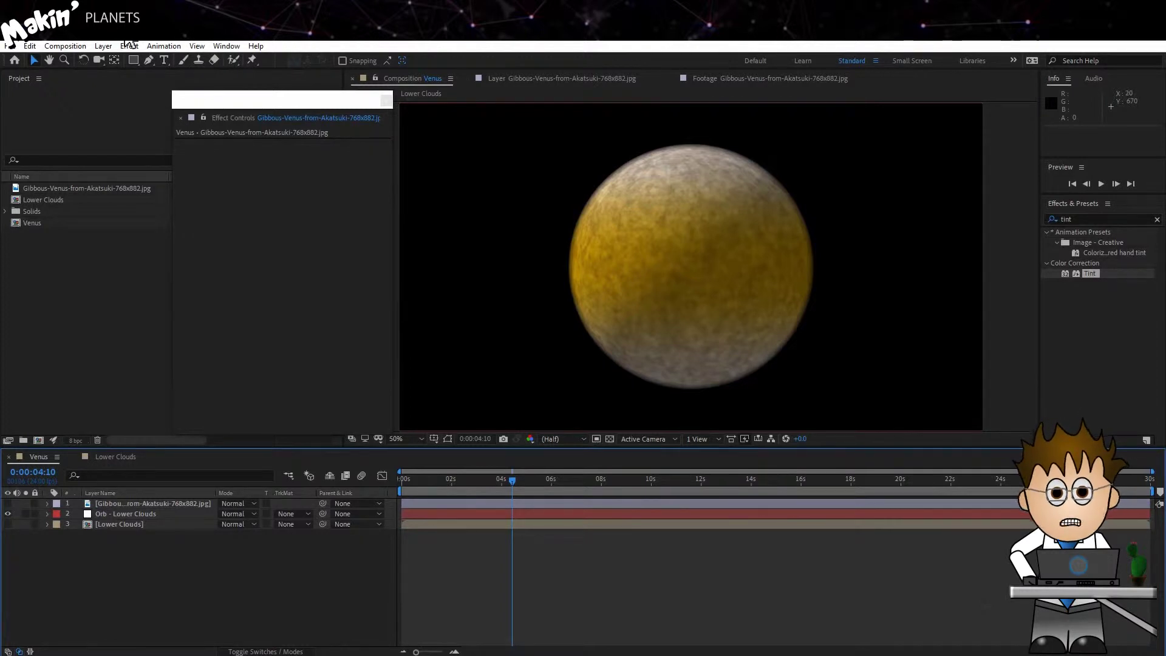
- Create a new white solid and apply Fractal Noise to it
{"action": "left_click", "coordinate": [105, 46]}
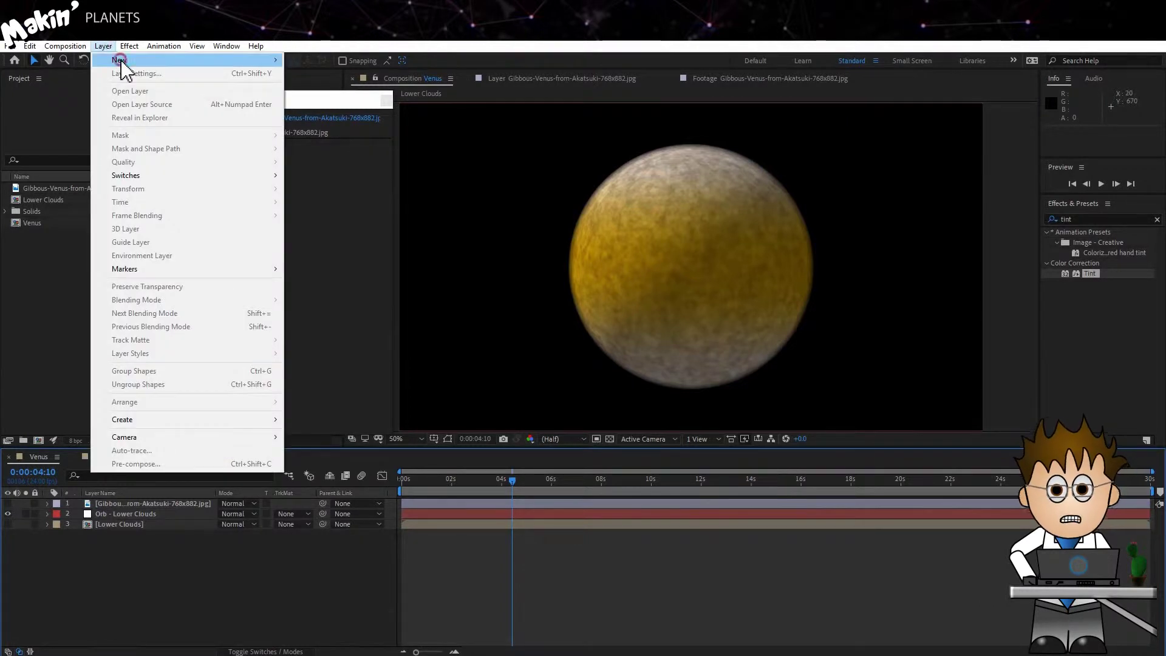
{"action": "mouse_move", "coordinate": [122, 57]}
{"action": "left_click", "coordinate": [344, 77]}
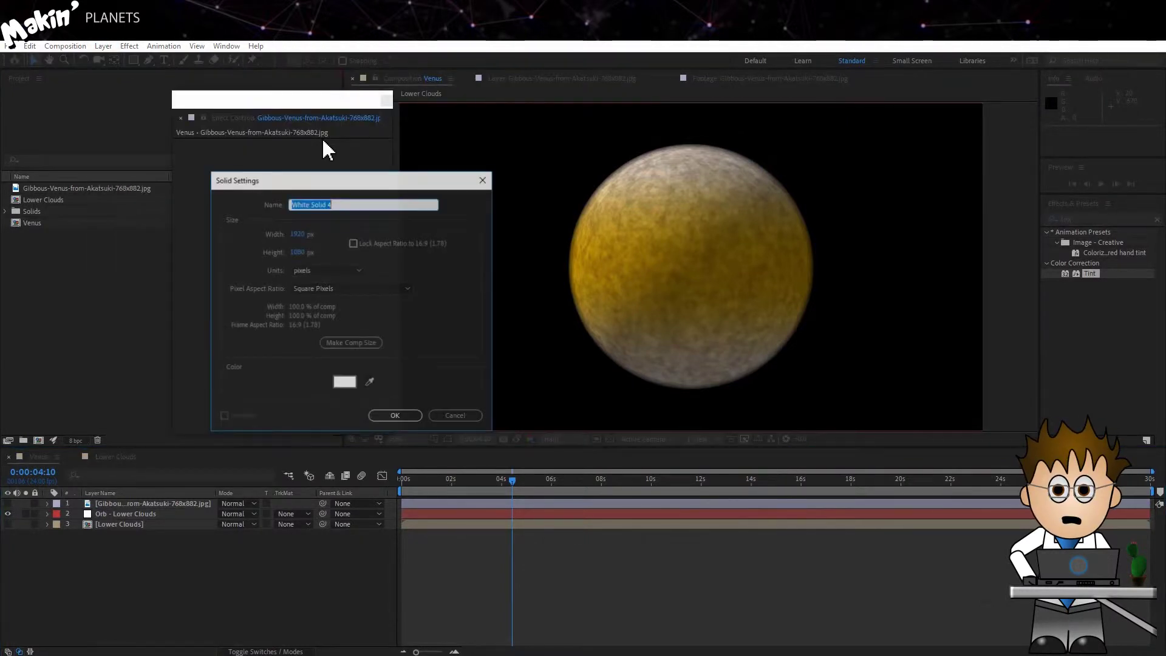
{"action": "left_click", "coordinate": [394, 416]}
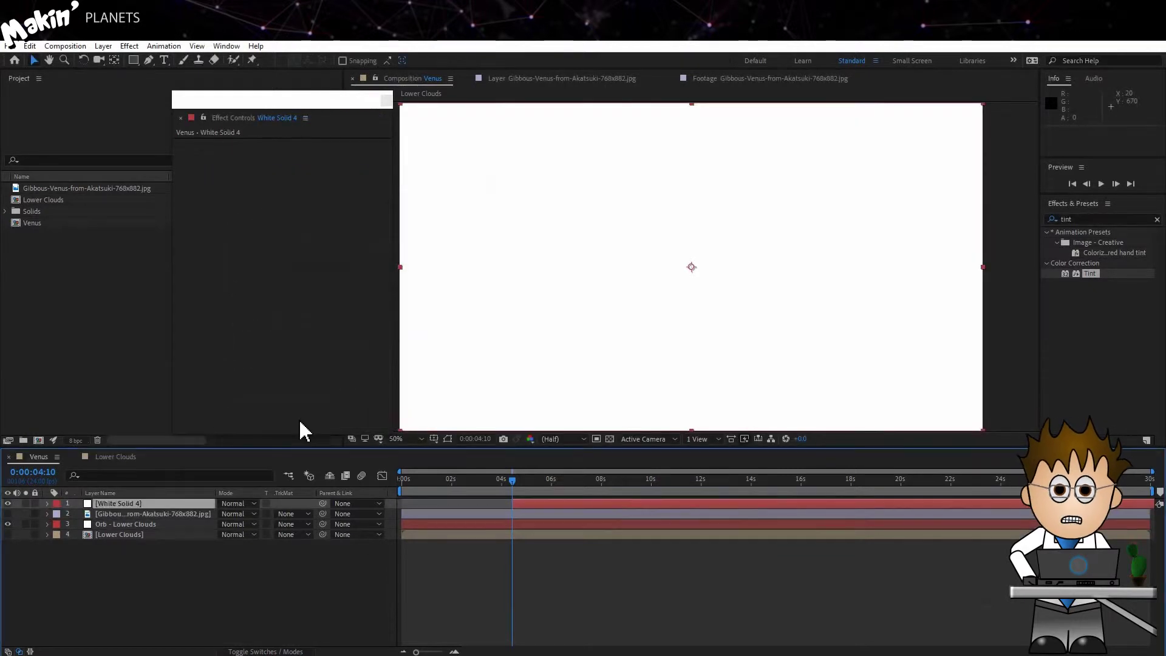
{"action": "left_click", "coordinate": [127, 48]}
{"action": "mouse_move", "coordinate": [202, 290]}
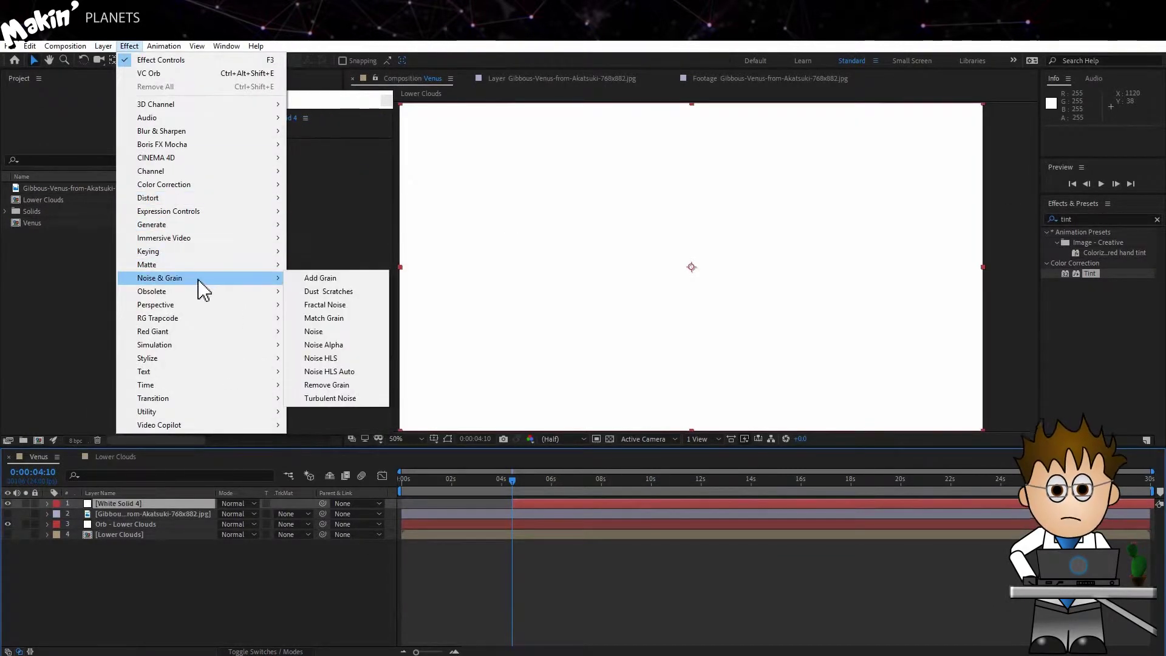
{"action": "left_click", "coordinate": [368, 305]}
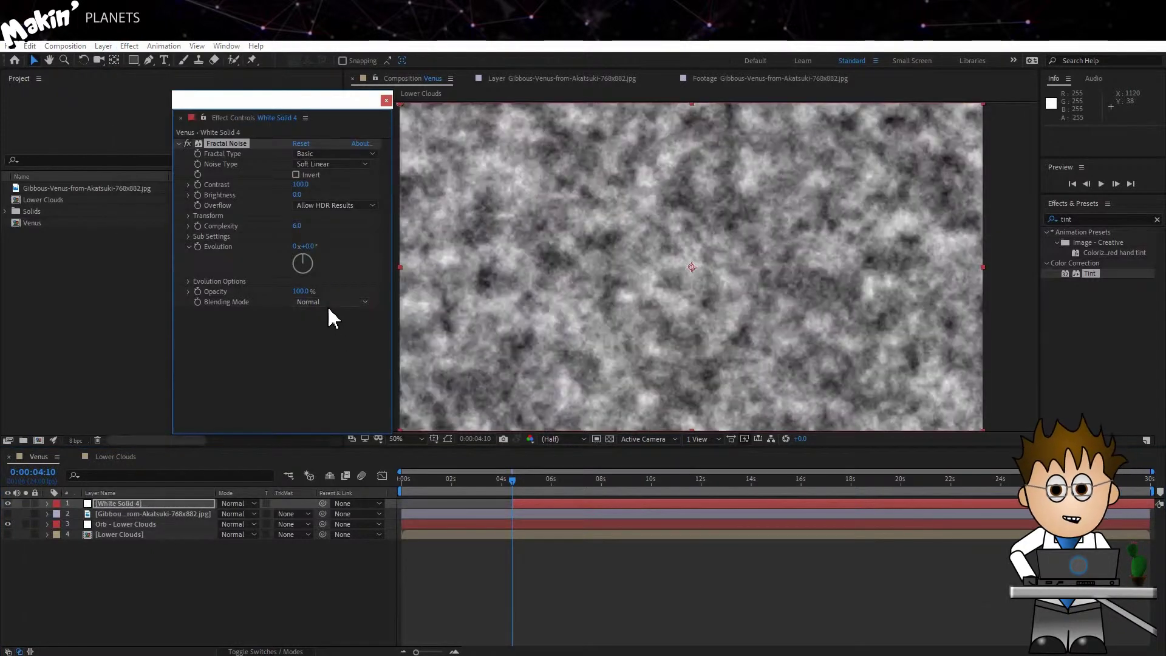
- Set the noise to Turbulent Sharp, inverted, Contrast 125, Brightness -15, Overflow Clip
{"action": "left_click", "coordinate": [346, 156]}
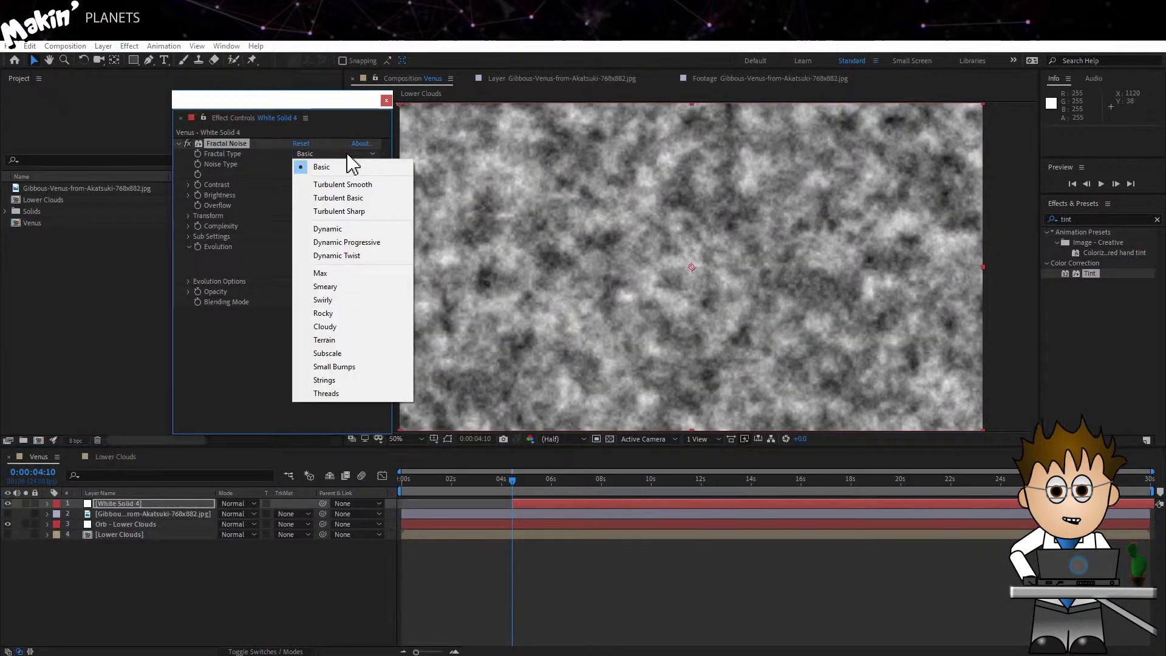
{"action": "left_click", "coordinate": [361, 210]}
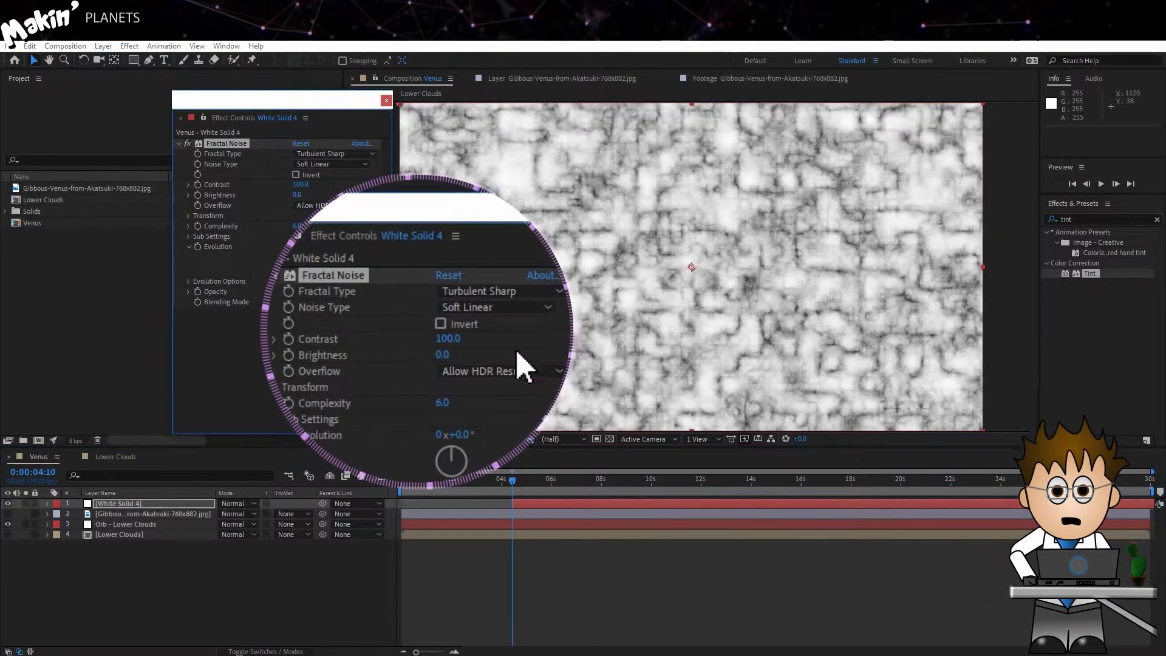
{"action": "left_click", "coordinate": [295, 175]}
{"action": "left_click", "coordinate": [304, 185]}
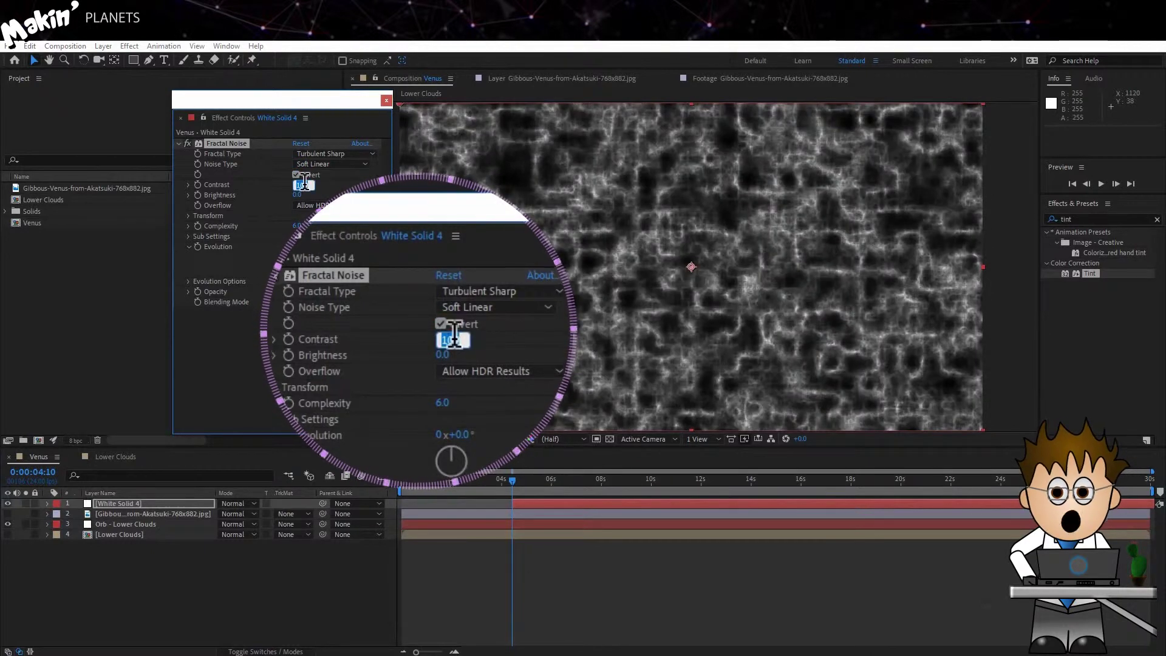
{"action": "type", "text": "150"}
{"action": "key", "text": "Return"}
{"action": "left_click", "coordinate": [299, 195]}
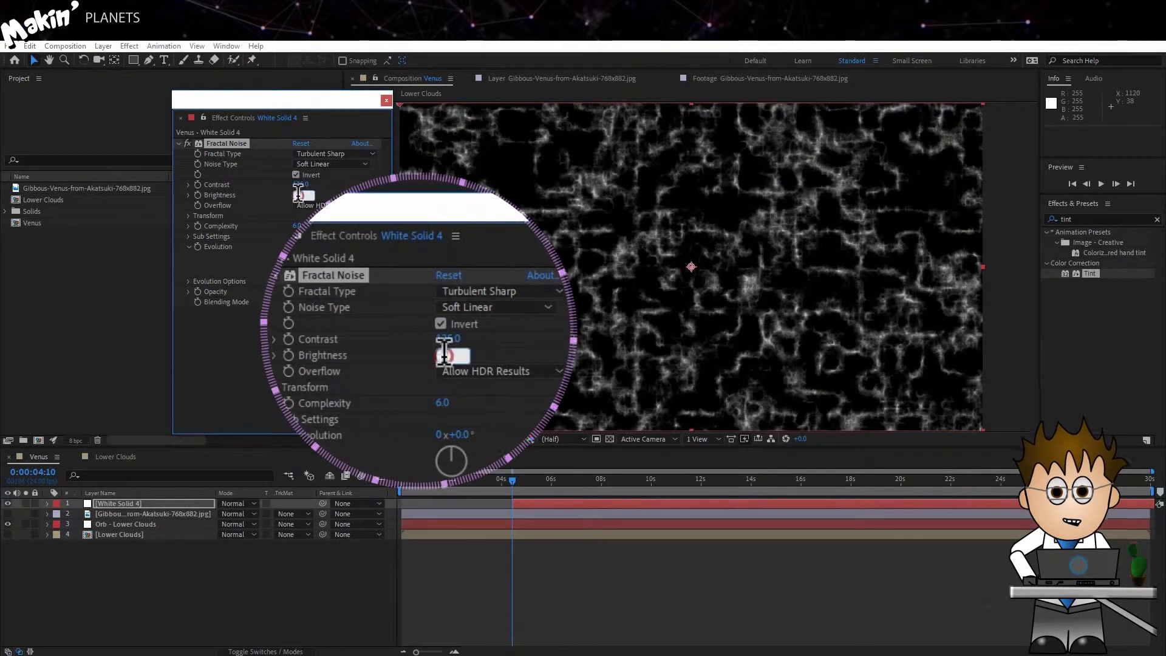
{"action": "type", "text": "-15"}
{"action": "key", "text": "Return"}
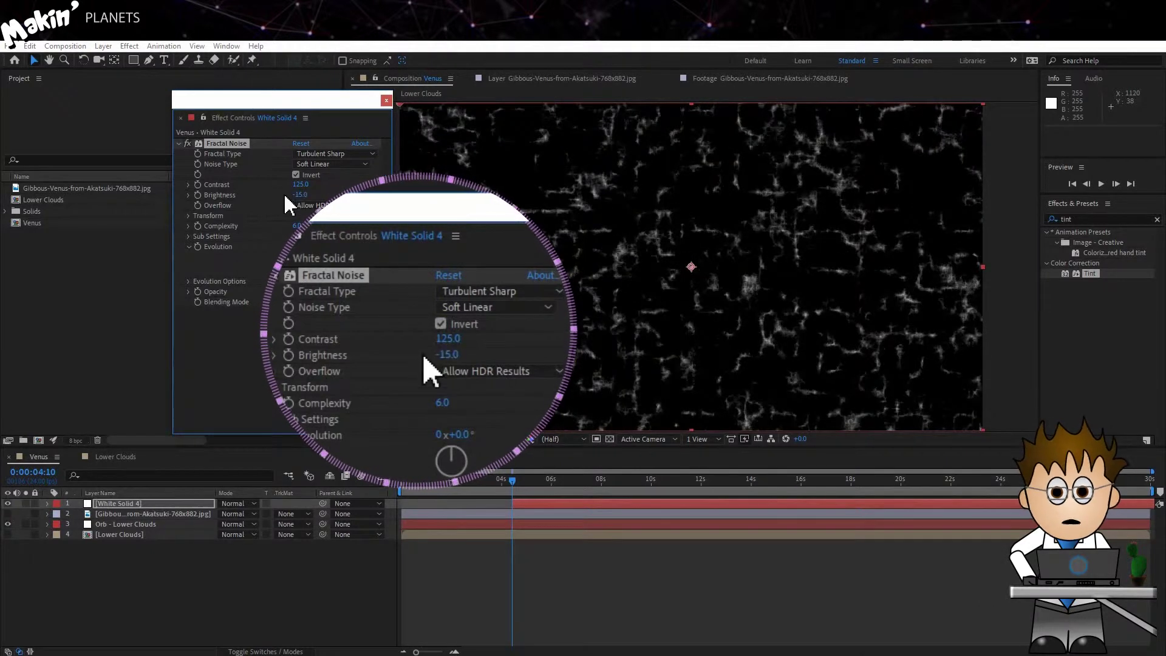
{"action": "left_click", "coordinate": [306, 207]}
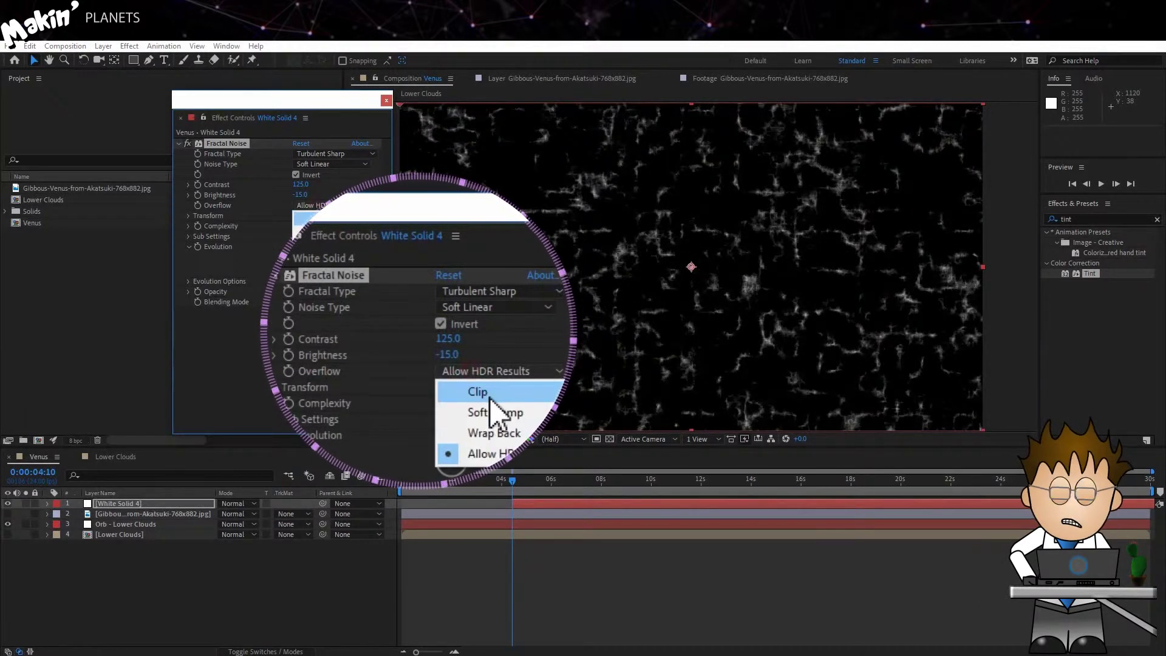
{"action": "left_click", "coordinate": [322, 216]}
{"action": "left_click", "coordinate": [188, 215]}
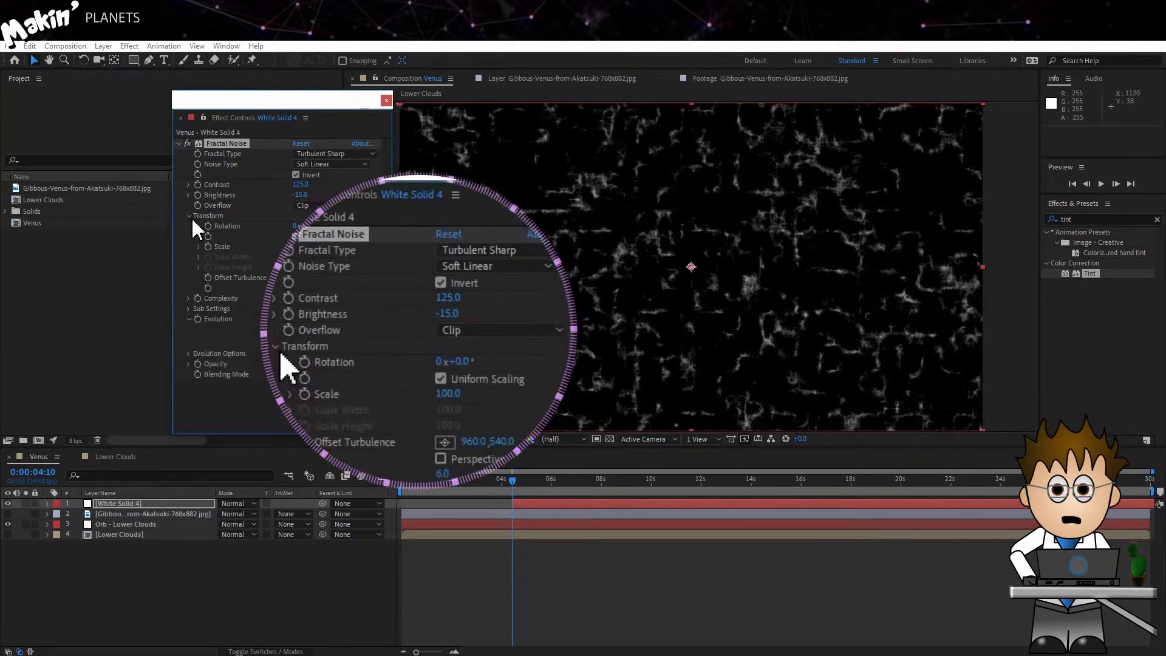
- Turn off Uniform Scaling, set Scale Height 500, and drive Offset Turbulence with [time*8,0]
{"action": "left_click", "coordinate": [296, 237]}
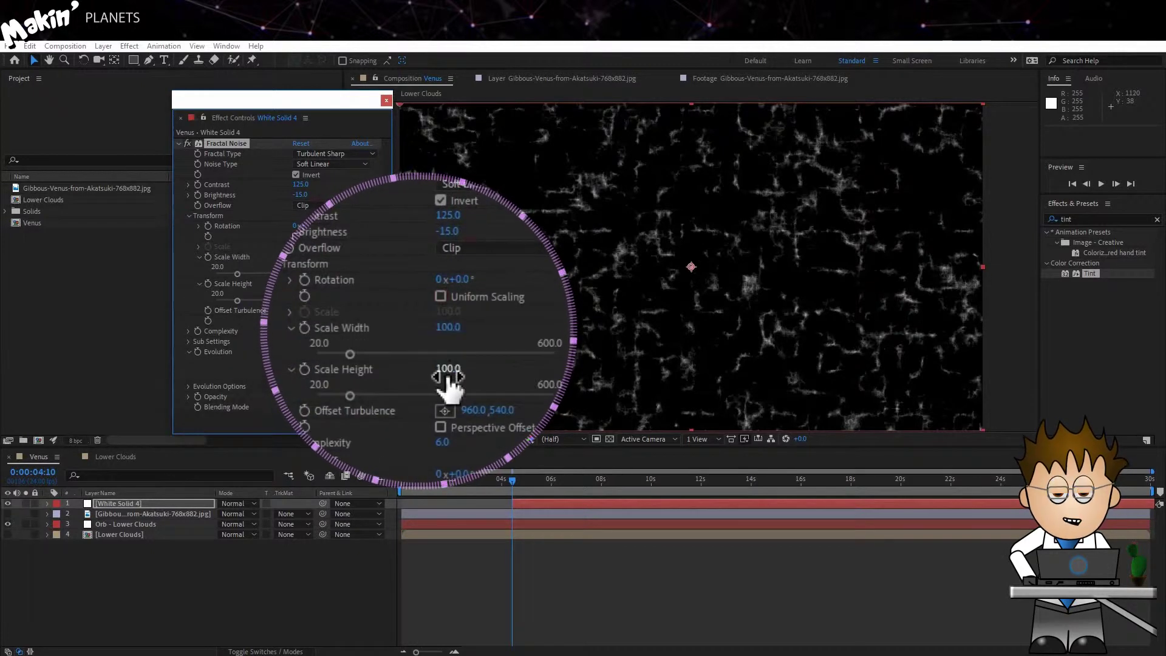
{"action": "left_click", "coordinate": [302, 284]}
{"action": "type", "text": "500"}
{"action": "key", "text": "Return"}
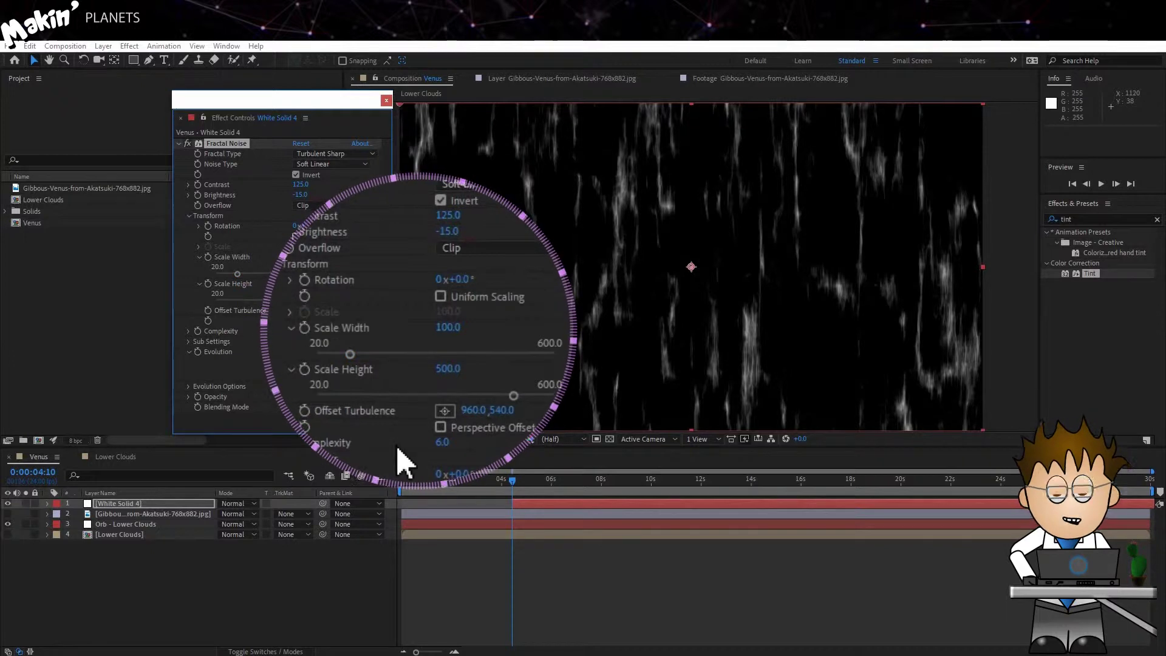
{"action": "left_click", "coordinate": [207, 310], "text": "alt"}
{"action": "type", "text": "["}
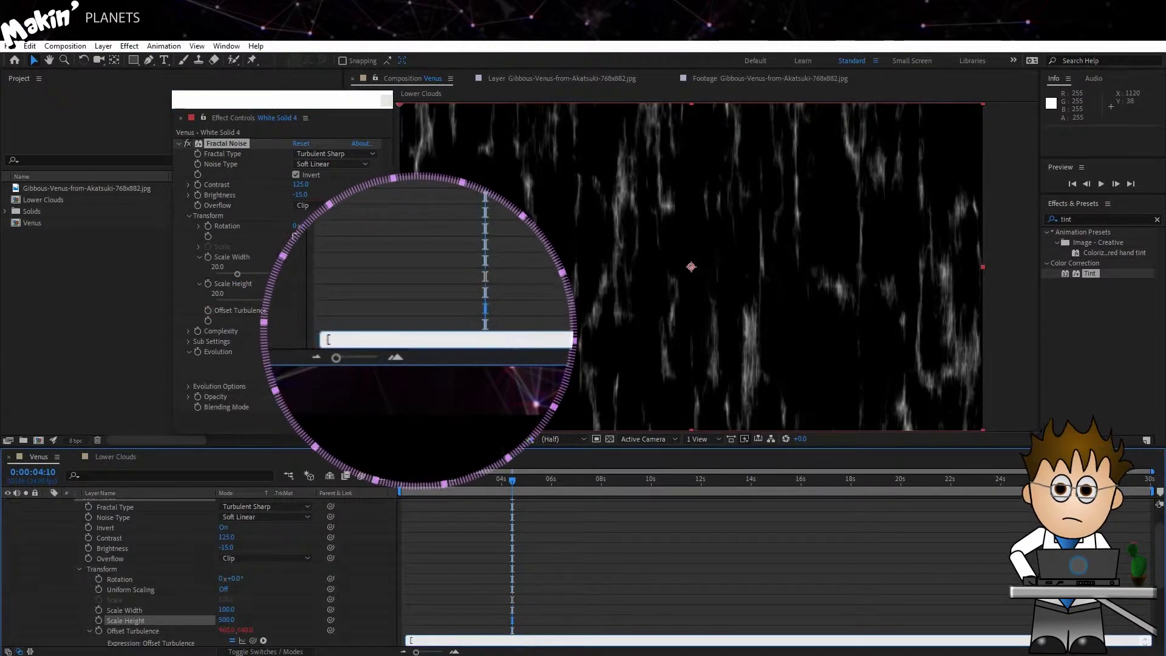
{"action": "type", "text": "time*8"}
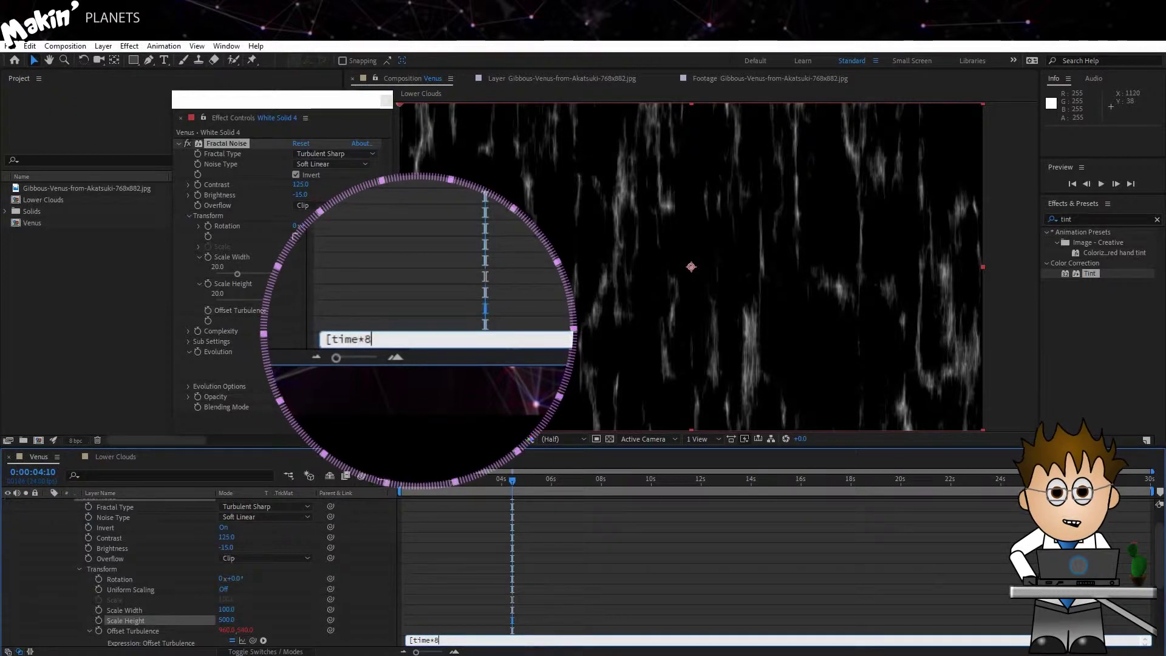
{"action": "type", "text": ",0]"}
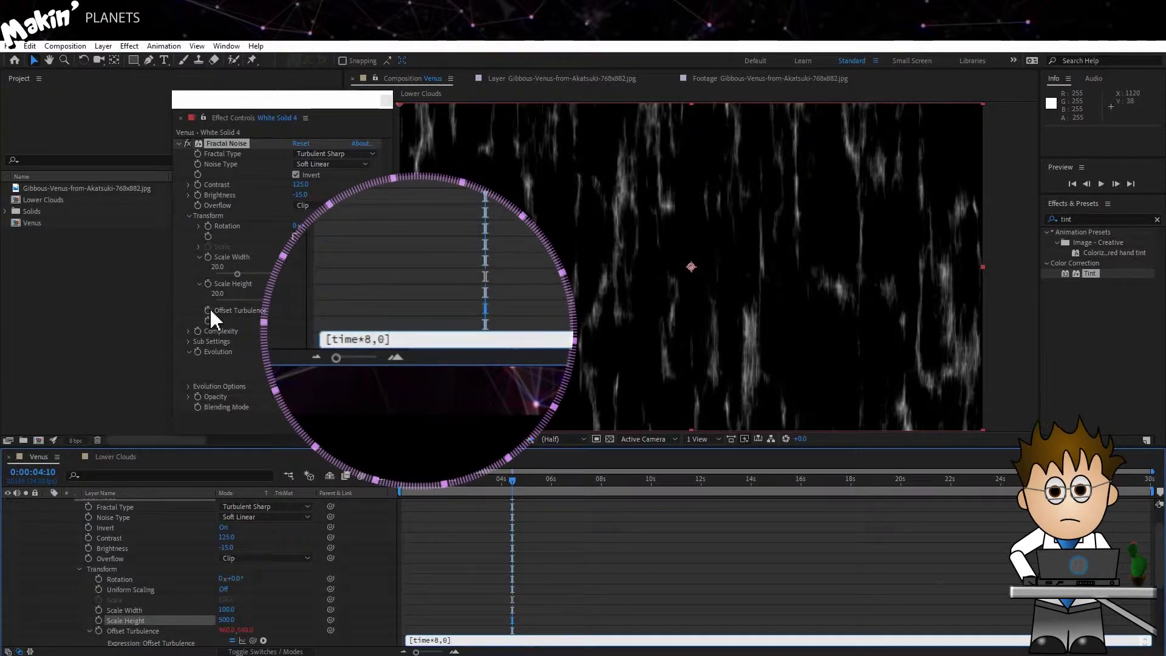
{"action": "left_click", "coordinate": [372, 590]}
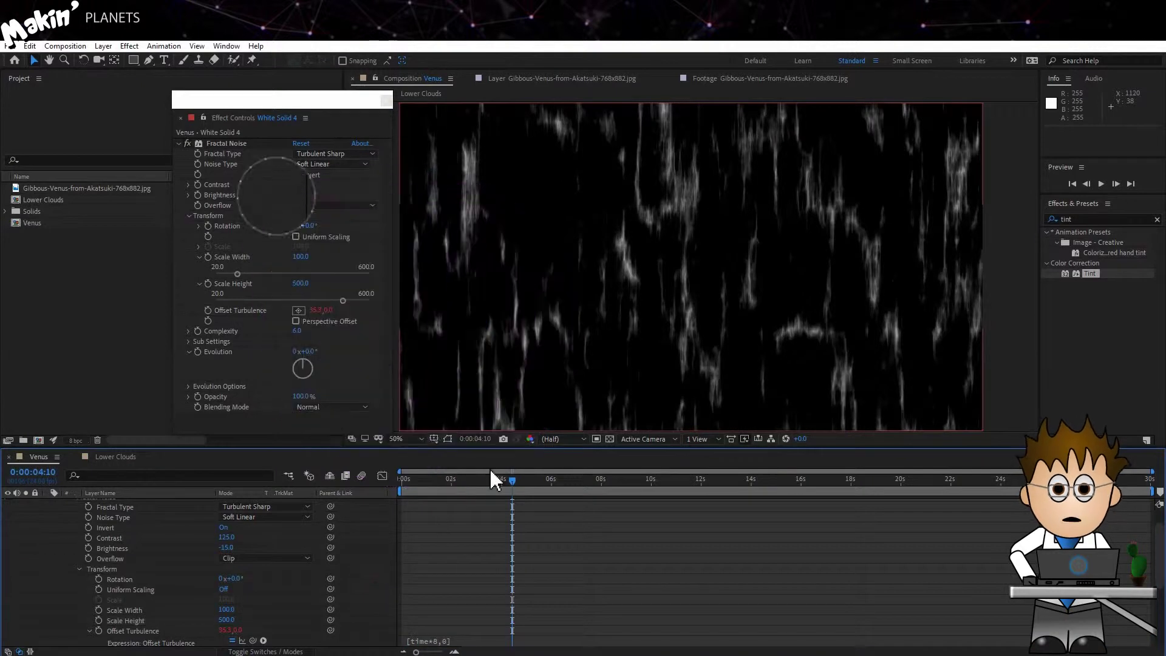
{"action": "left_click_drag", "start_coordinate": [432, 479], "coordinate": [557, 487]}
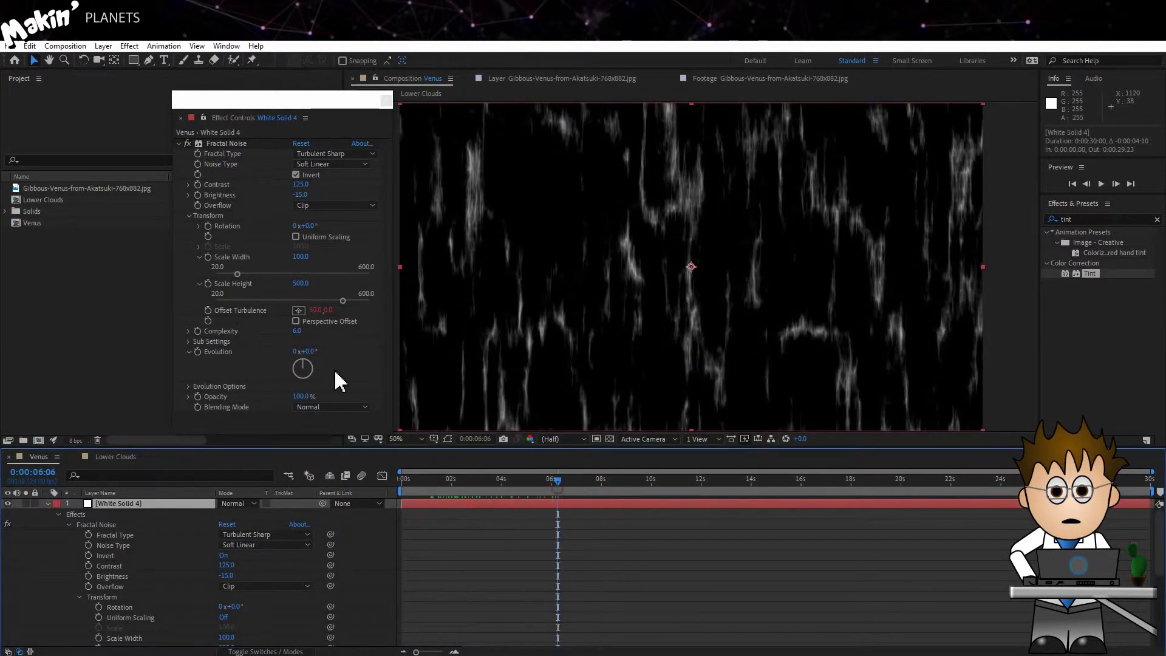
- Set noise Complexity to 3 and animate Evolution with the expression time*20
{"action": "left_click", "coordinate": [298, 331]}
{"action": "type", "text": "3"}
{"action": "key", "text": "Return"}
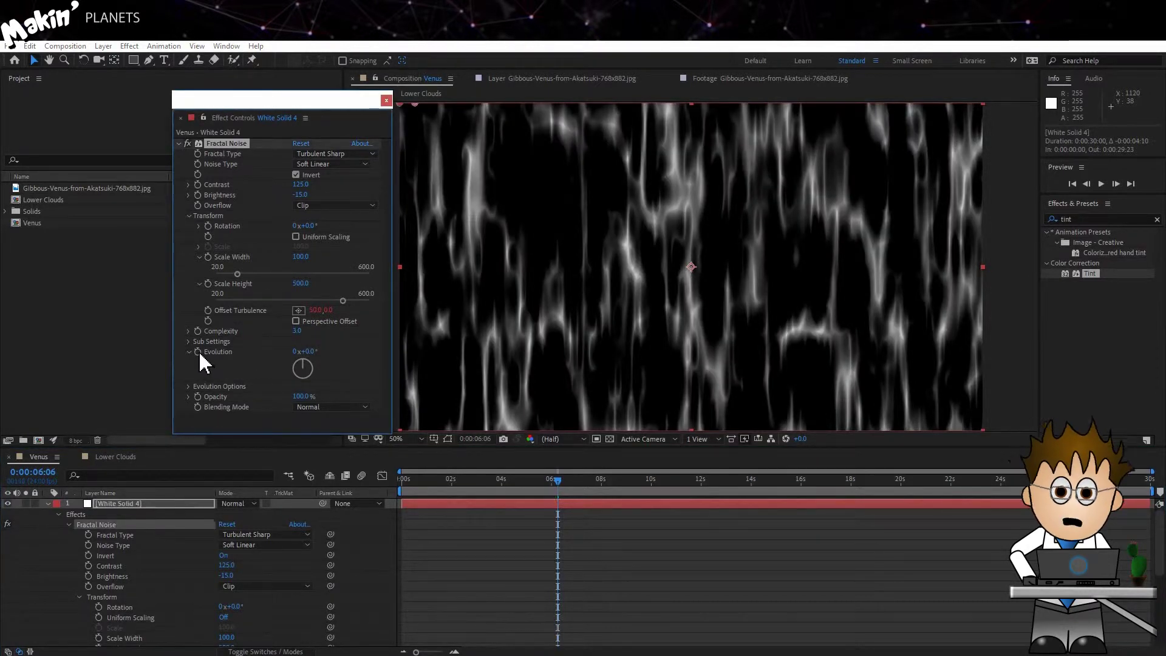
{"action": "left_click", "coordinate": [198, 351], "text": "alt"}
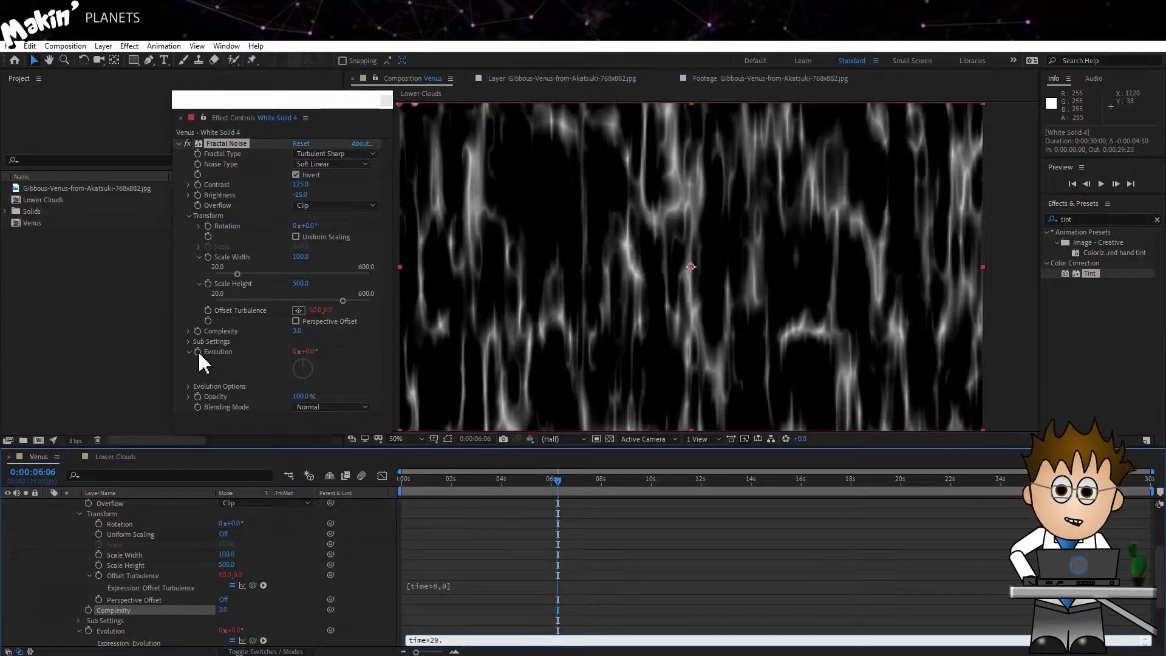
{"action": "left_click", "coordinate": [453, 499]}
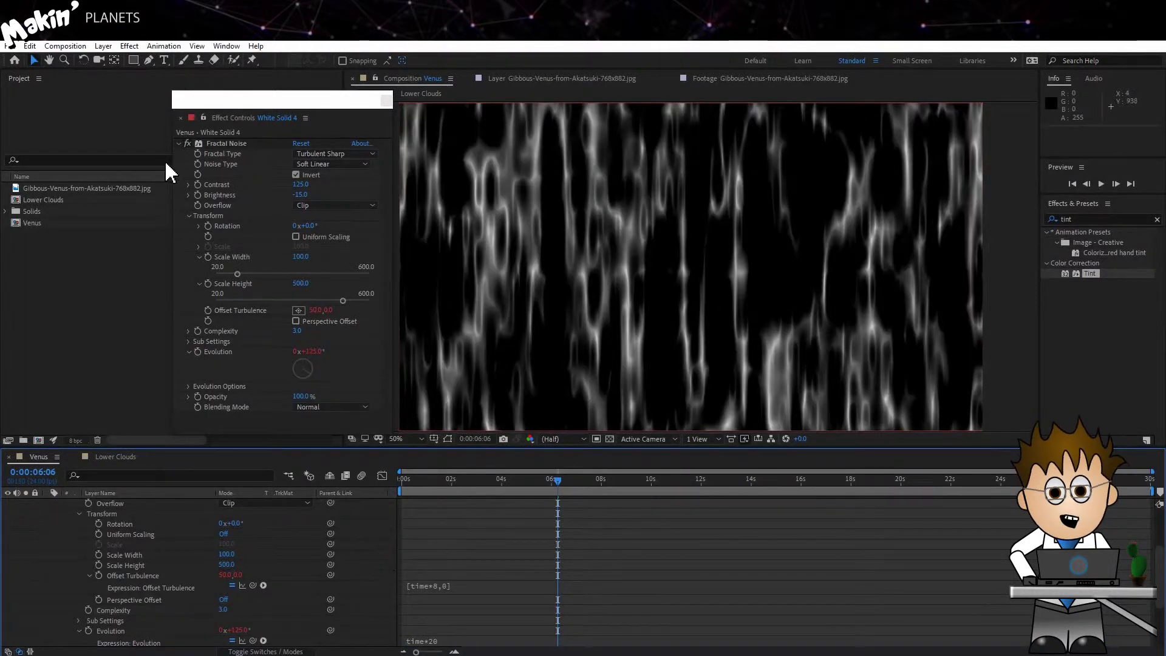
- Select White Solid 4 and apply the Wave Warp effect
{"action": "left_click", "coordinate": [128, 48]}
{"action": "left_click", "coordinate": [85, 554]}
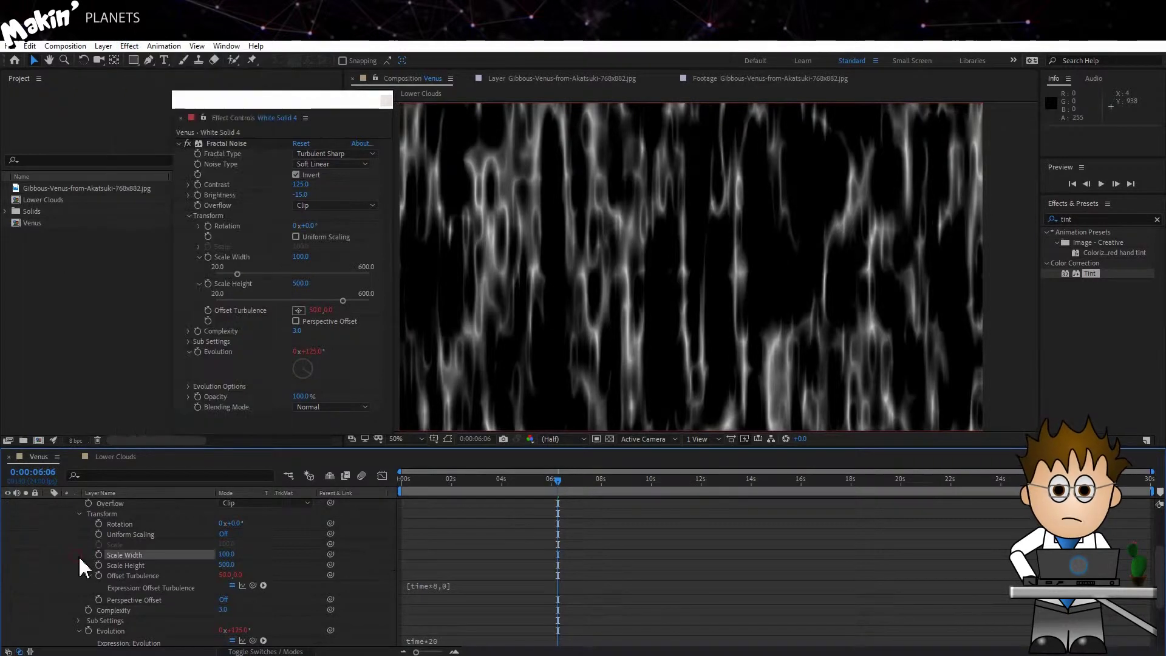
{"action": "scroll", "coordinate": [108, 546], "scroll_direction": "up", "scroll_amount": 3}
{"action": "left_click", "coordinate": [120, 505]}
{"action": "left_click", "coordinate": [135, 149]}
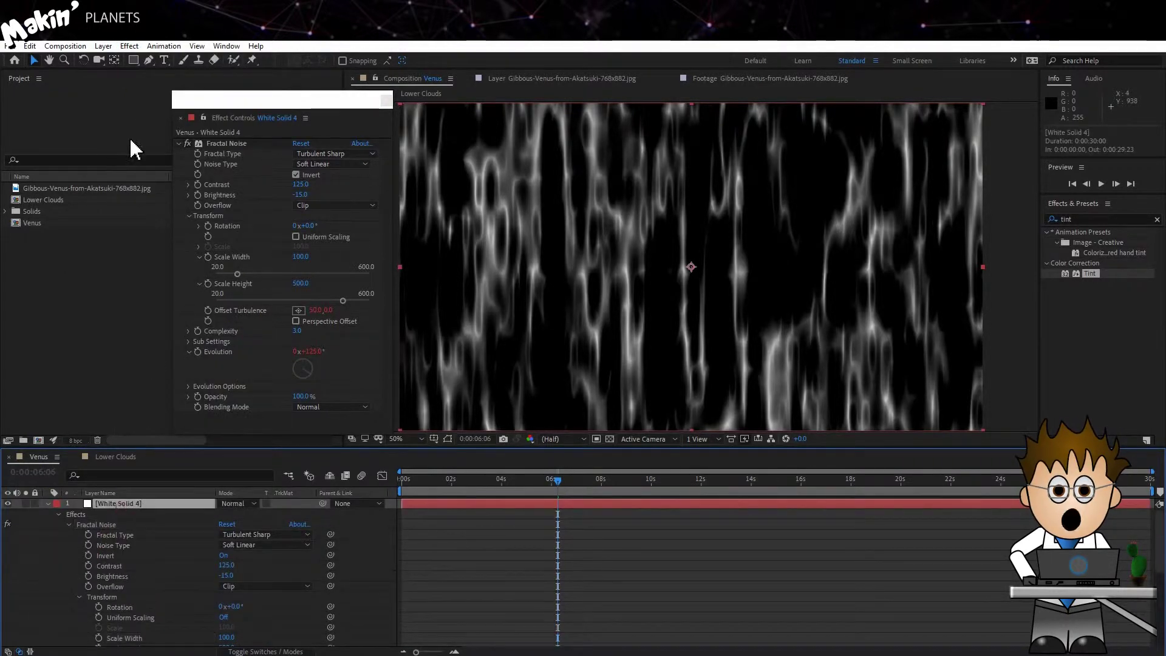
{"action": "left_click", "coordinate": [129, 47]}
{"action": "mouse_move", "coordinate": [190, 198]}
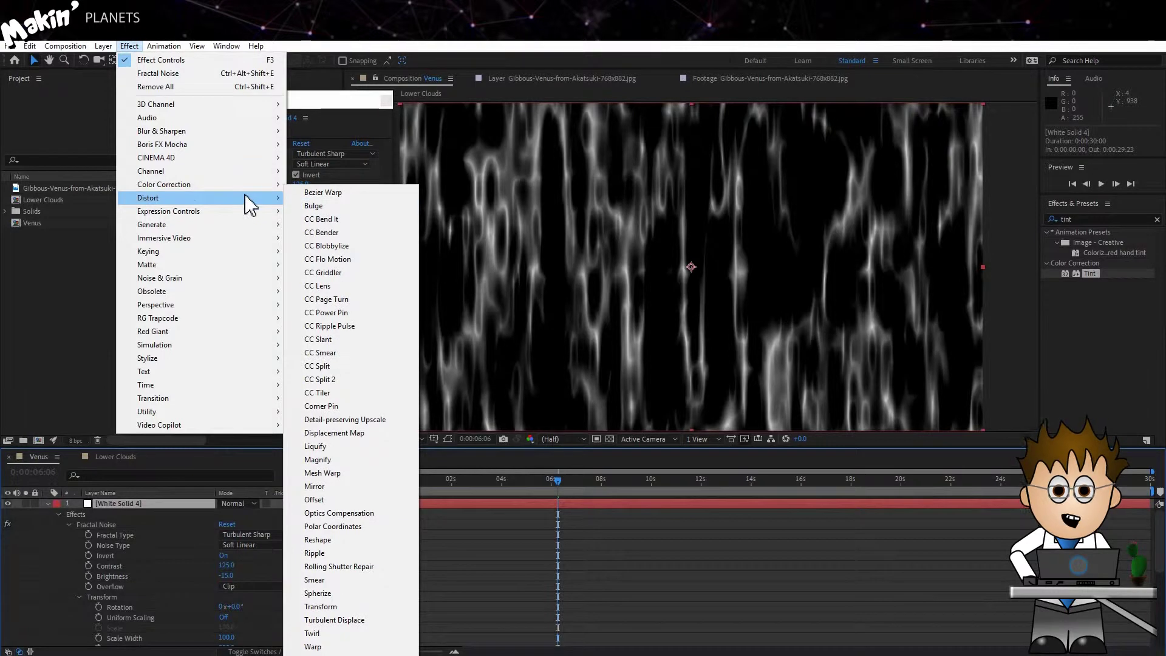
{"action": "left_click", "coordinate": [325, 654]}
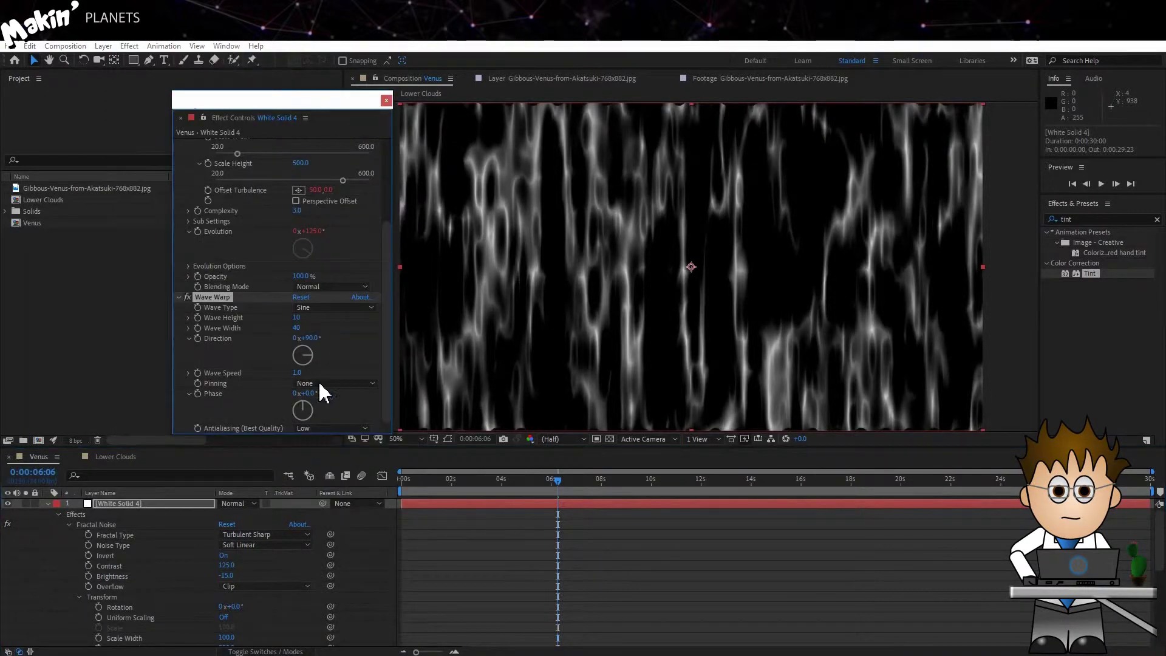
- Set Wave Height 50, Wave Width 100, and Pinning to All Edges
{"action": "type", "text": "50"}
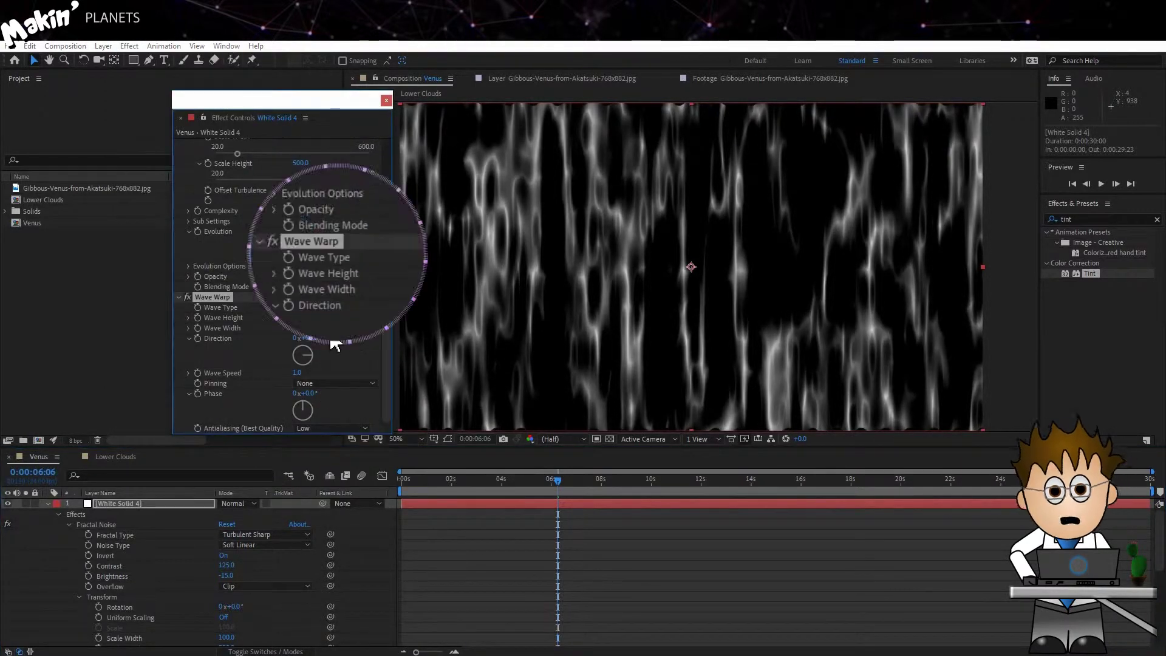
{"action": "key", "text": "Return"}
{"action": "left_click", "coordinate": [304, 328]}
{"action": "type", "text": "100"}
{"action": "key", "text": "Return"}
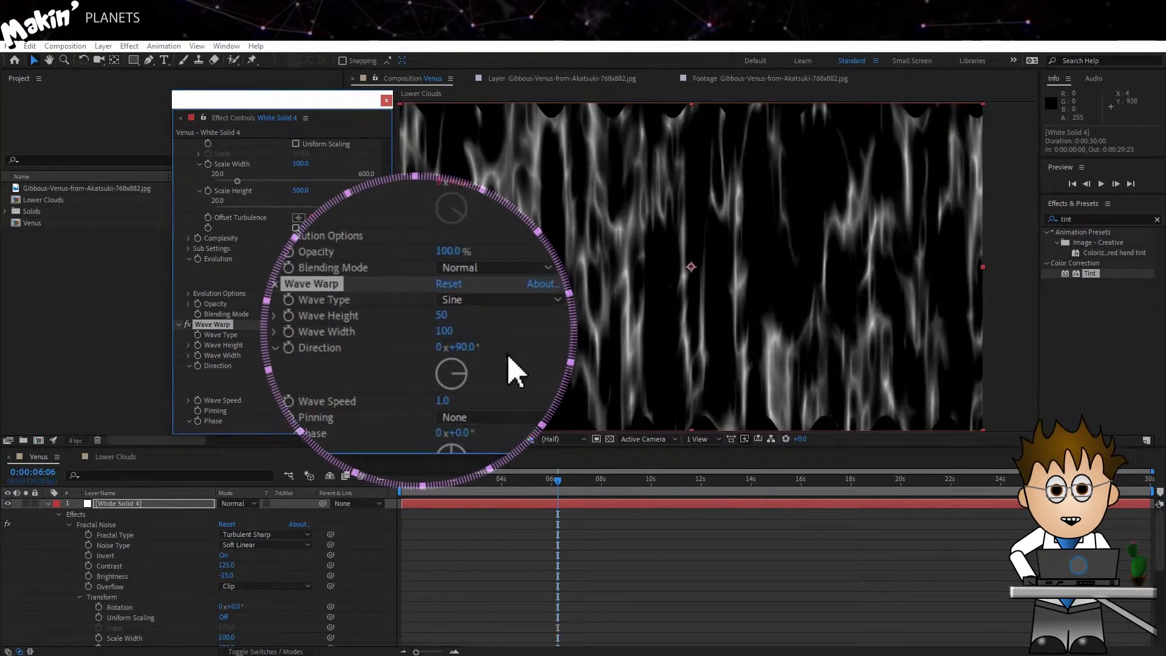
{"action": "scroll", "coordinate": [336, 377], "scroll_direction": "down", "scroll_amount": 1}
{"action": "left_click", "coordinate": [322, 383]}
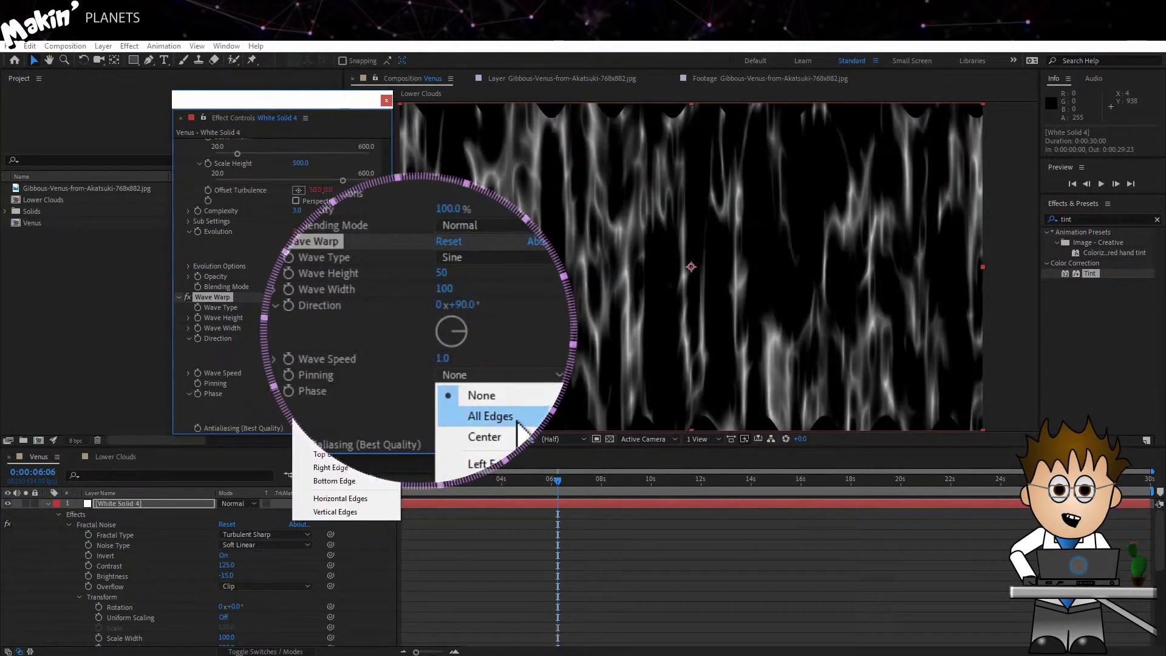
{"action": "left_click", "coordinate": [345, 408]}
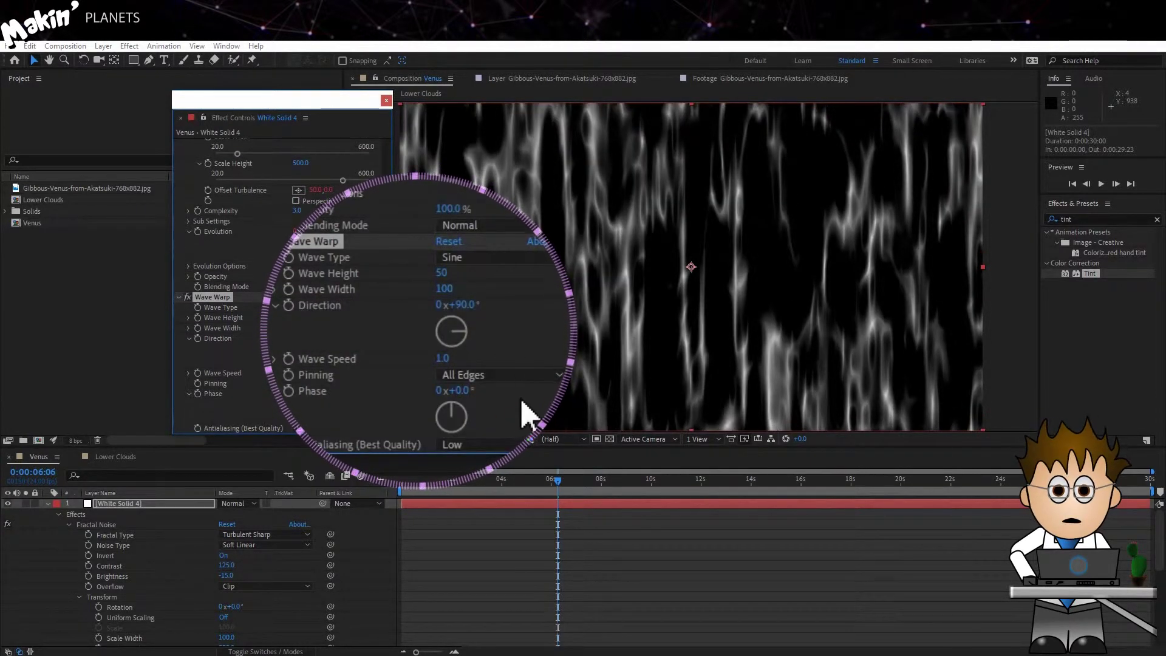
- Set Wave Speed to 0.5 and drive Phase with the expression time*100
{"action": "left_click", "coordinate": [447, 361]}
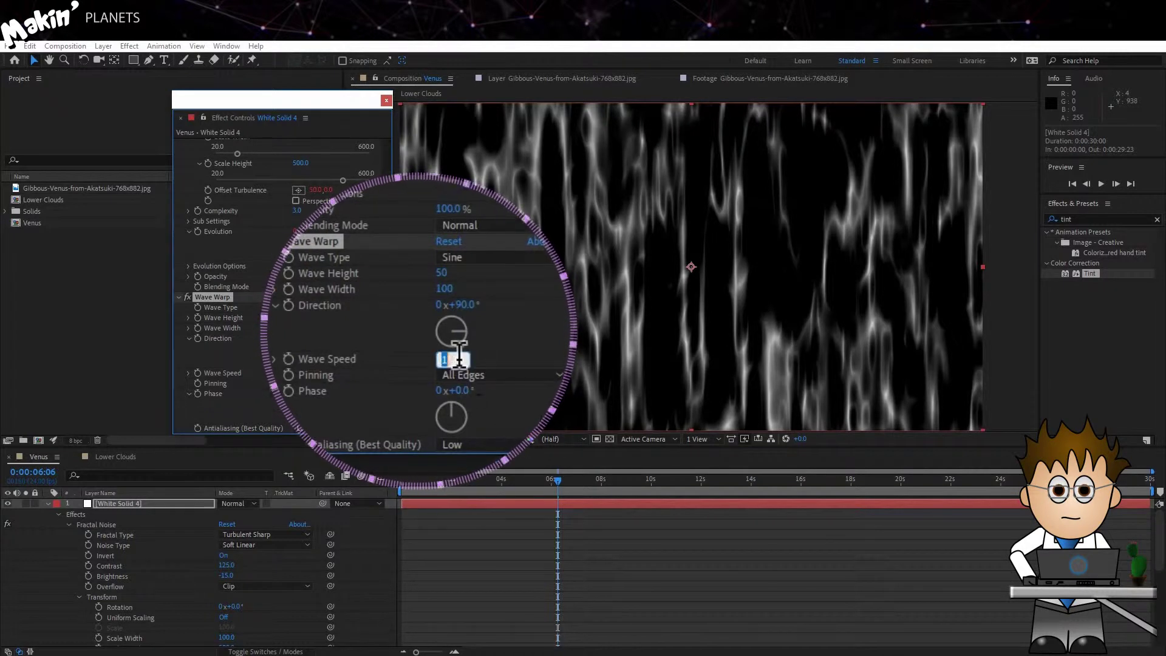
{"action": "type", "text": "0.5"}
{"action": "left_click", "coordinate": [350, 375]}
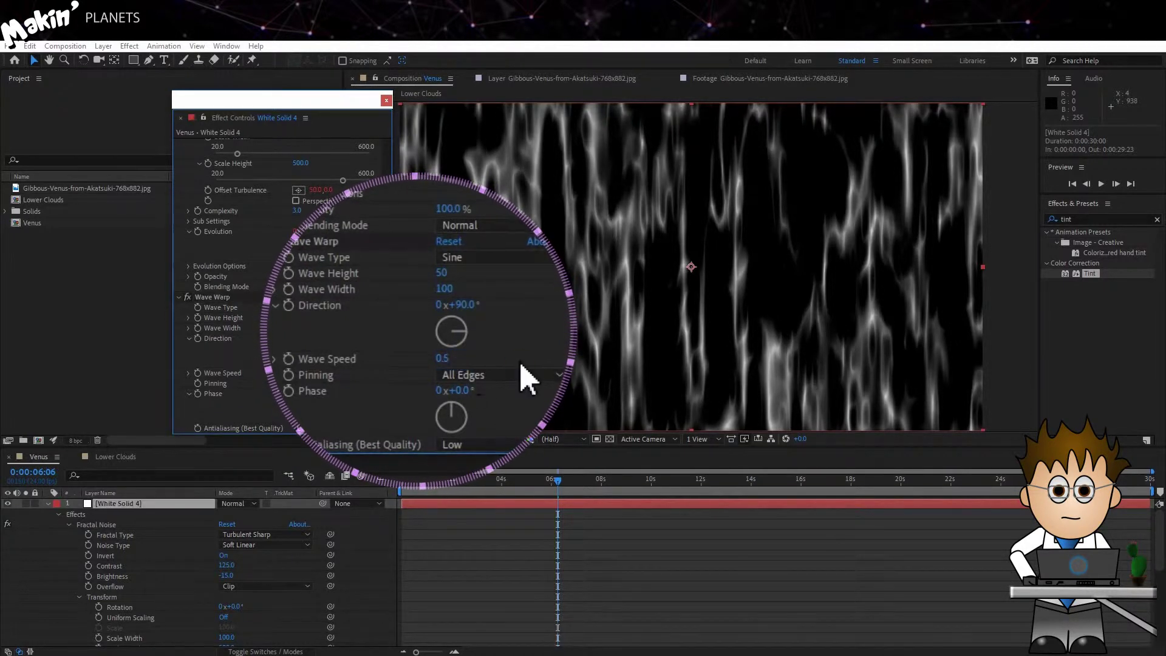
{"action": "left_click", "coordinate": [197, 393], "text": "alt"}
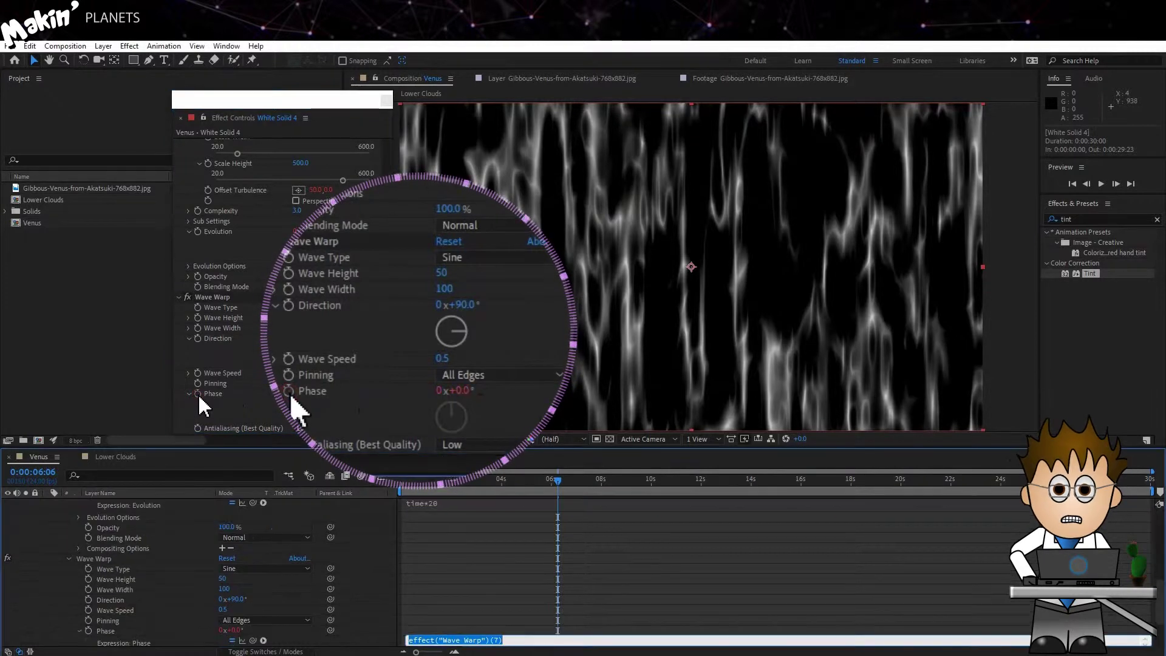
{"action": "type", "text": "time*100"}
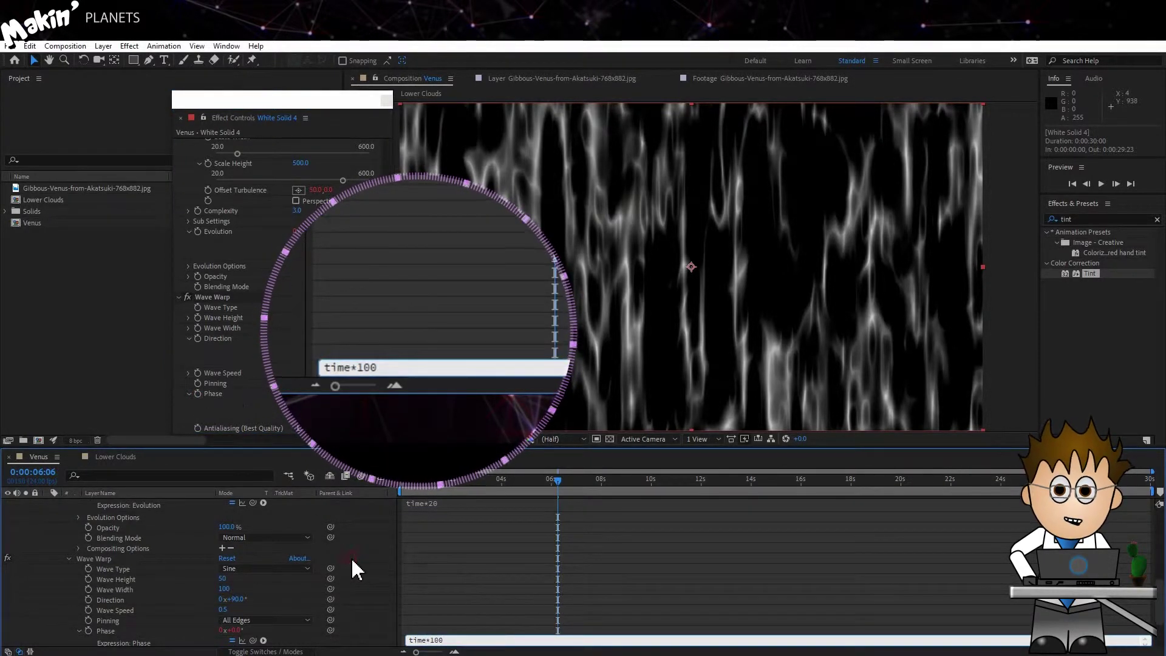
{"action": "left_click_drag", "start_coordinate": [477, 482], "coordinate": [396, 492]}
- Collapse Fractal Noise and Wave Warp in Effect Controls and select White Solid 4
{"action": "scroll", "coordinate": [333, 511], "scroll_direction": "up", "scroll_amount": 10}
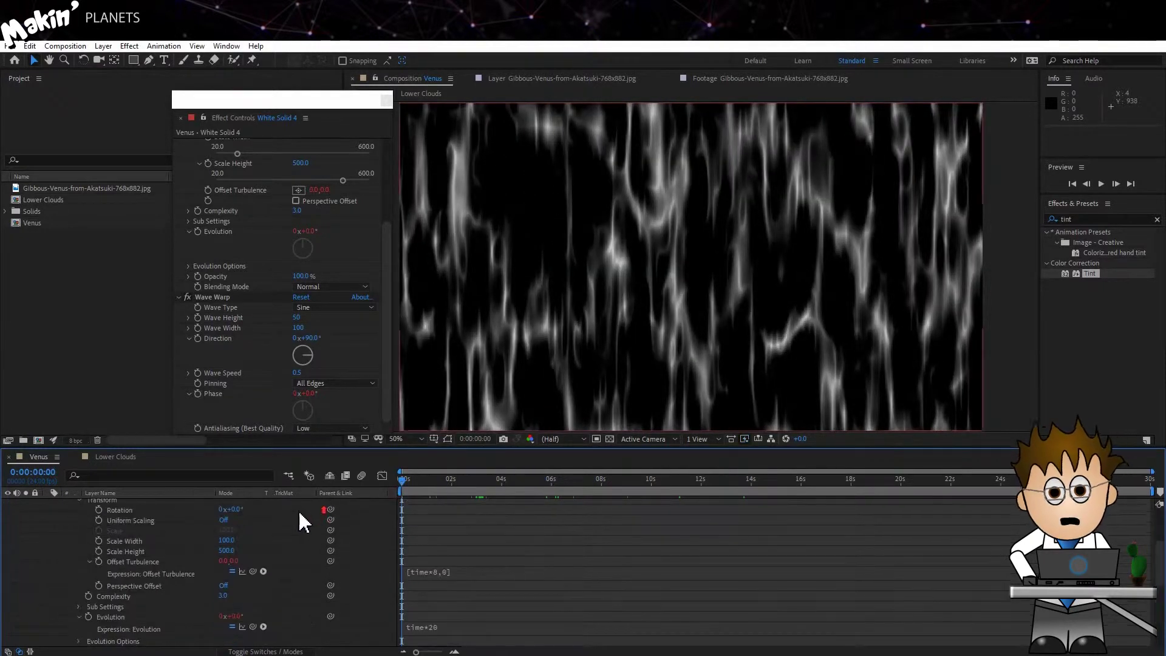
{"action": "scroll", "coordinate": [260, 320], "scroll_direction": "up", "scroll_amount": 5}
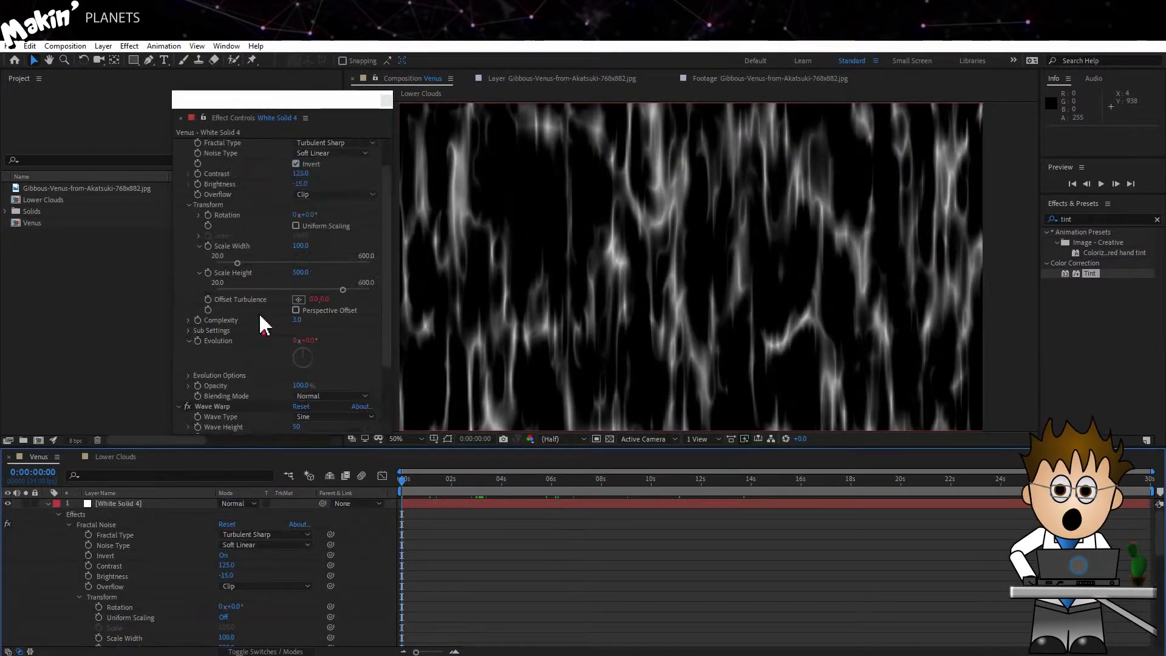
{"action": "left_click", "coordinate": [178, 144]}
{"action": "left_click", "coordinate": [178, 153]}
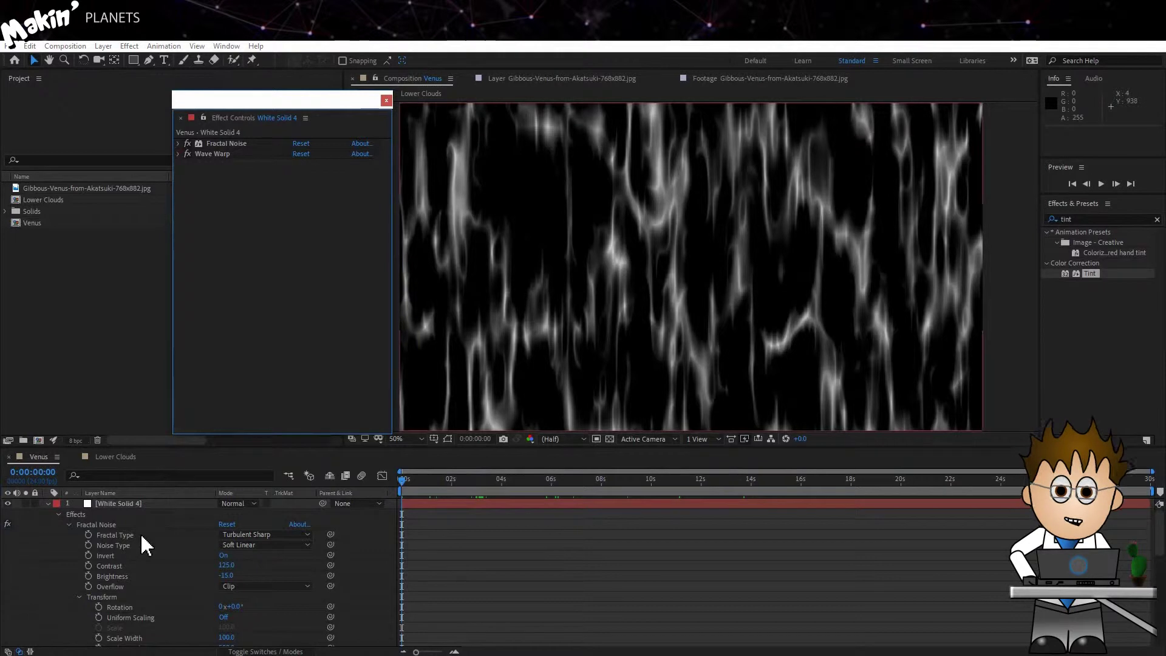
{"action": "left_click", "coordinate": [140, 503]}
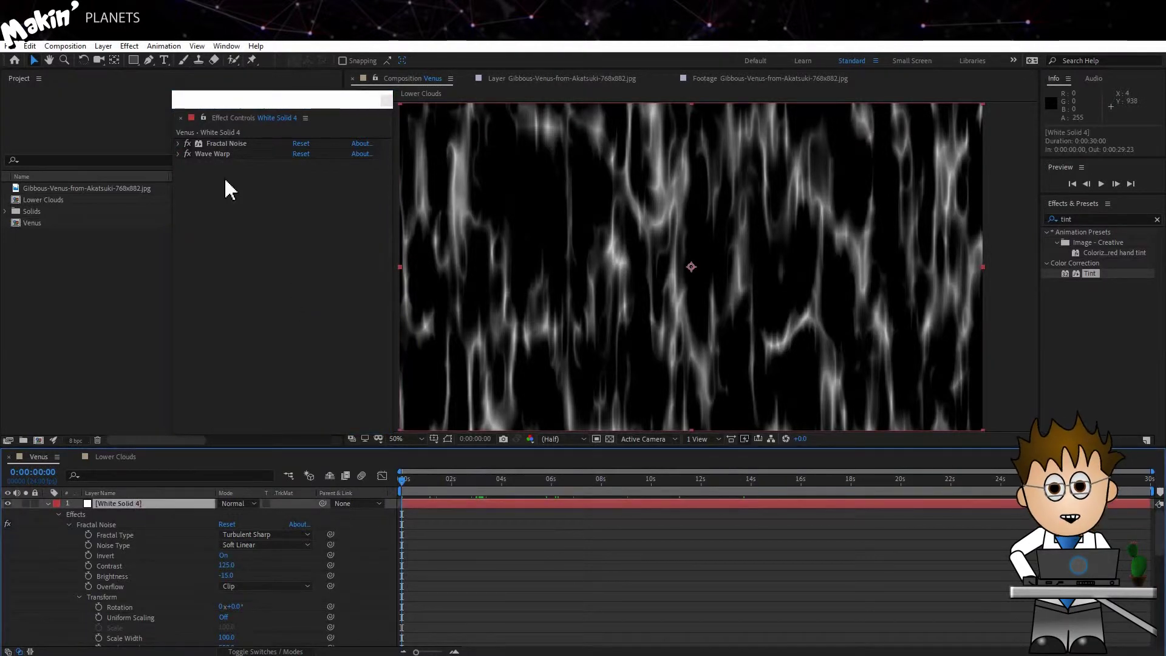
- Add Linear Wipe to White Solid 4: completion 60%, angle 0°, feather 150
{"action": "left_click", "coordinate": [129, 45]}
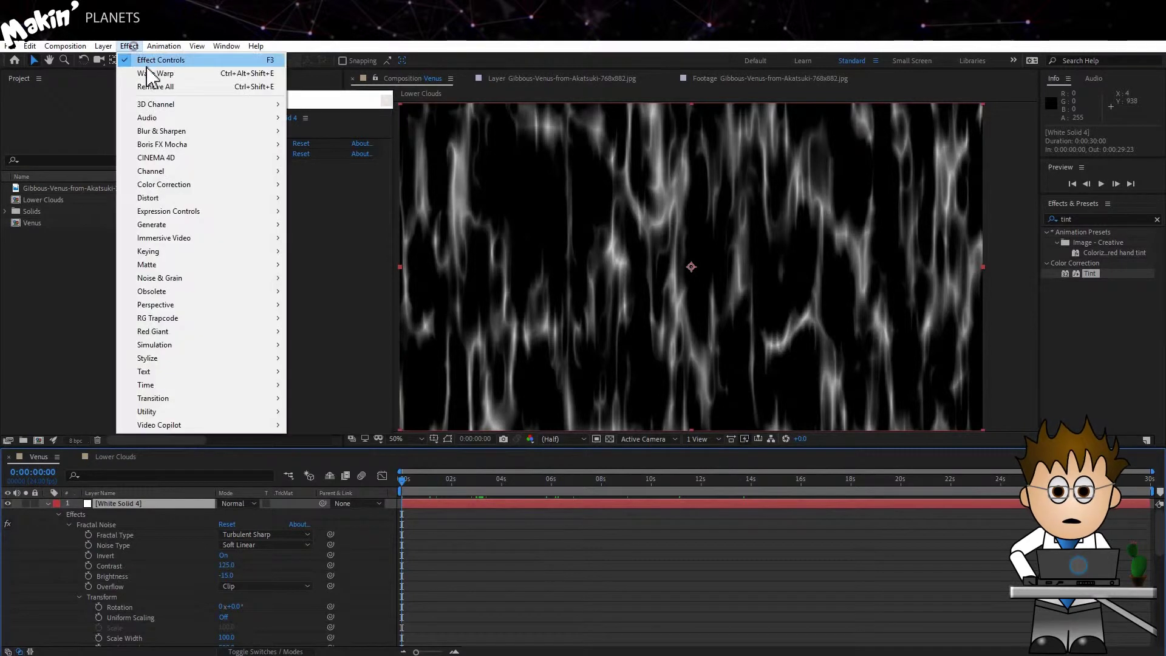
{"action": "mouse_move", "coordinate": [234, 401]}
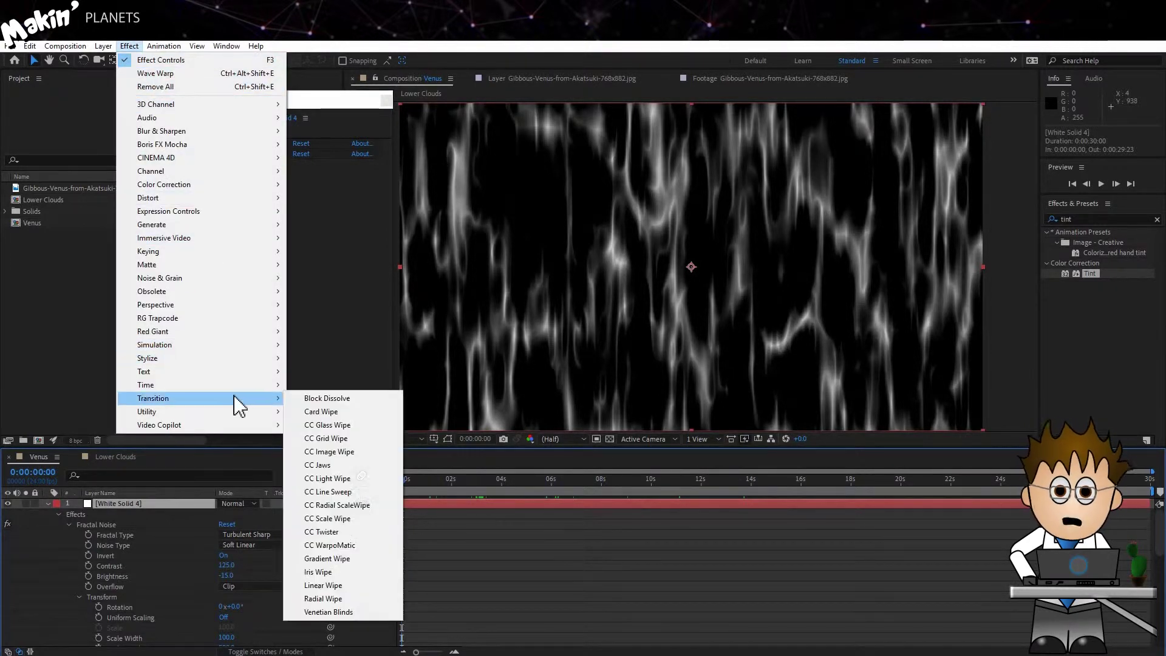
{"action": "left_click", "coordinate": [359, 586]}
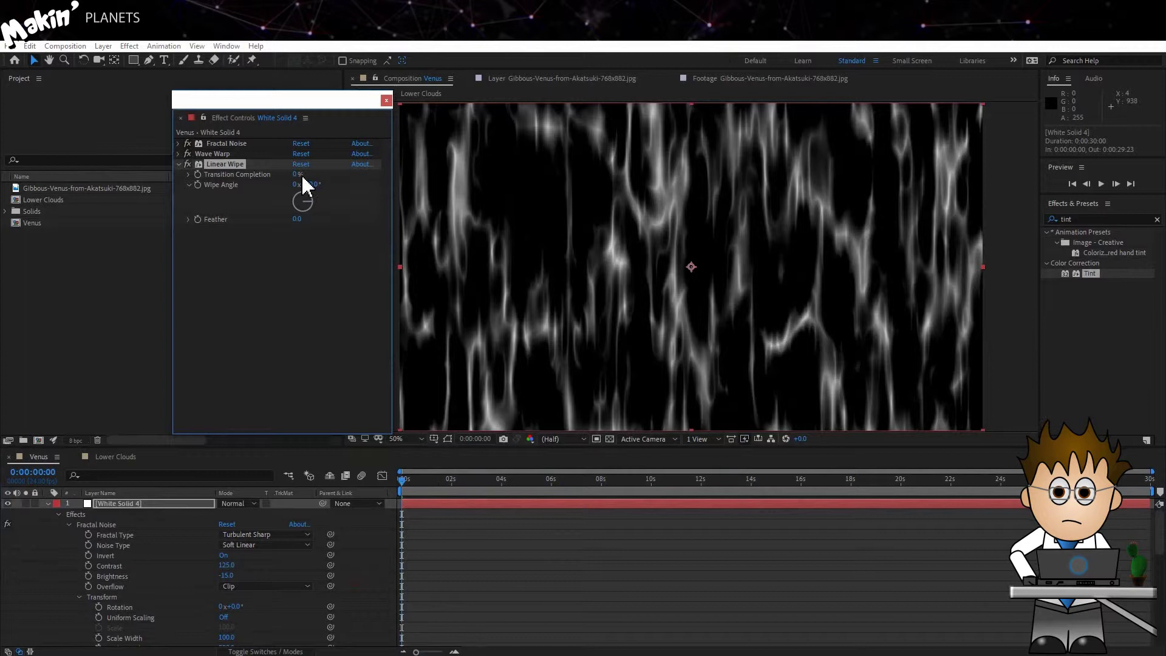
{"action": "type", "text": "60"}
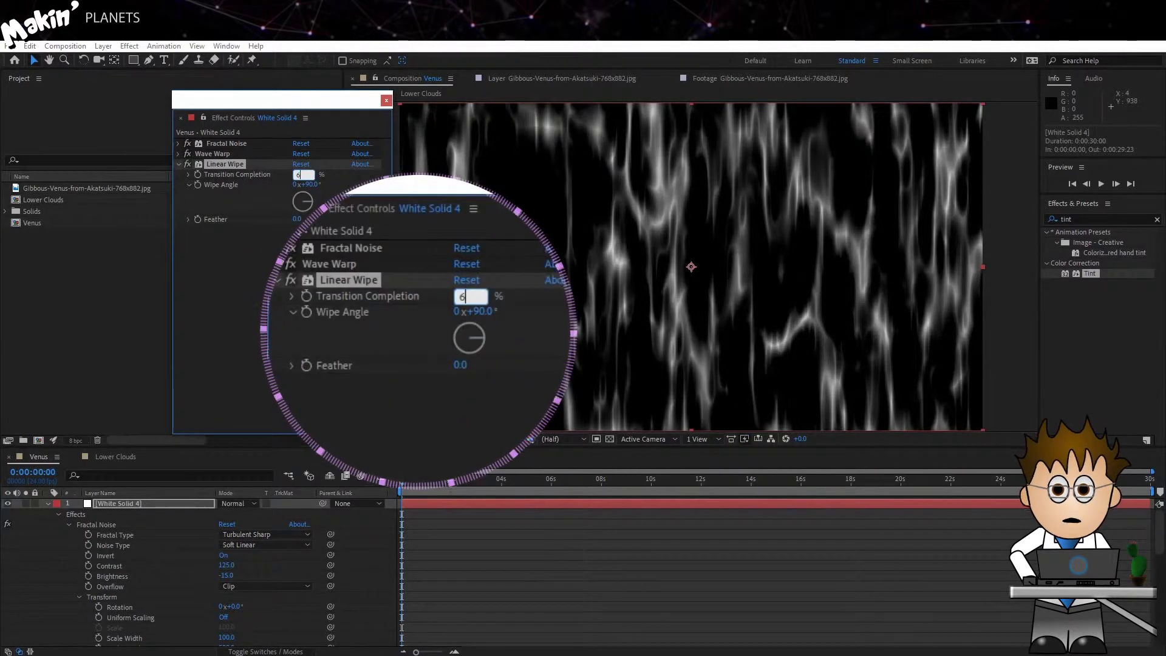
{"action": "left_click", "coordinate": [310, 184]}
{"action": "type", "text": "0"}
{"action": "key", "text": "Return"}
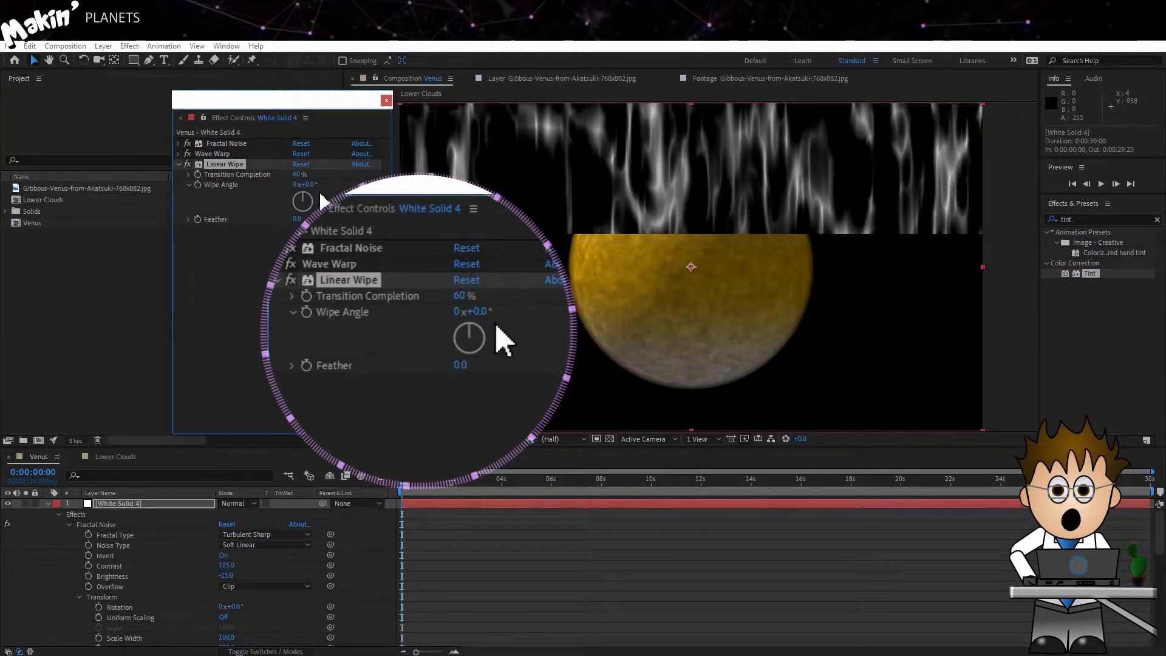
{"action": "left_click", "coordinate": [297, 220]}
{"action": "type", "text": "150"}
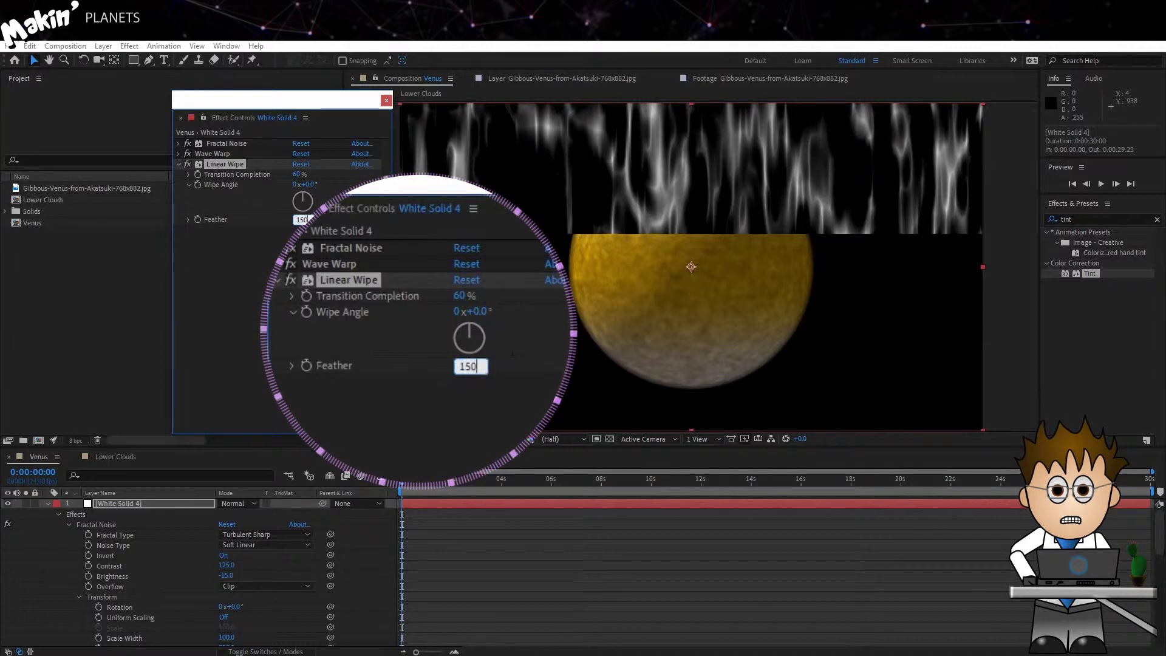
{"action": "key", "text": "Return"}
{"action": "left_click", "coordinate": [308, 266]}
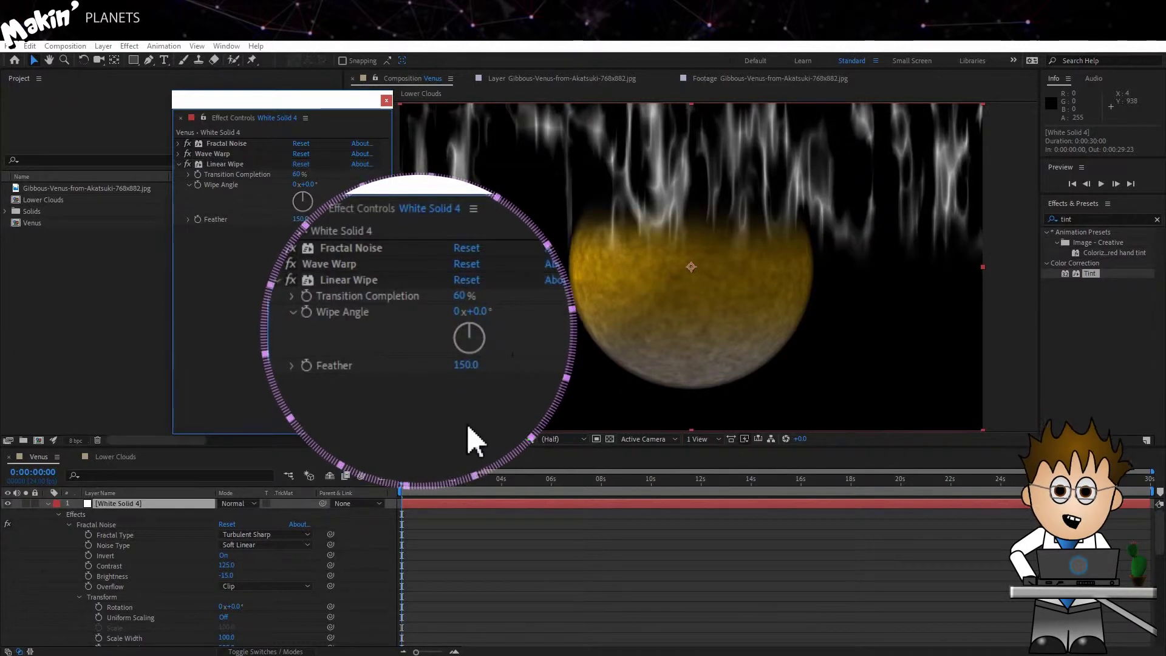
- Add CC Smear to the cloud solid with its From X at 1700
{"action": "left_click", "coordinate": [130, 46]}
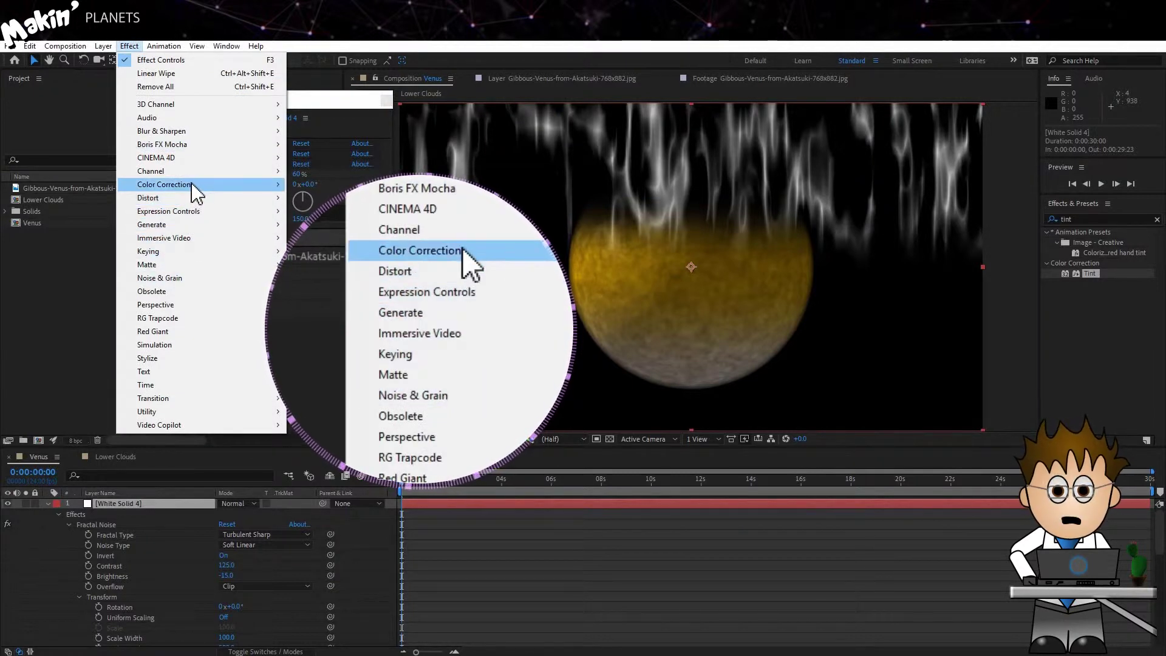
{"action": "mouse_move", "coordinate": [195, 200]}
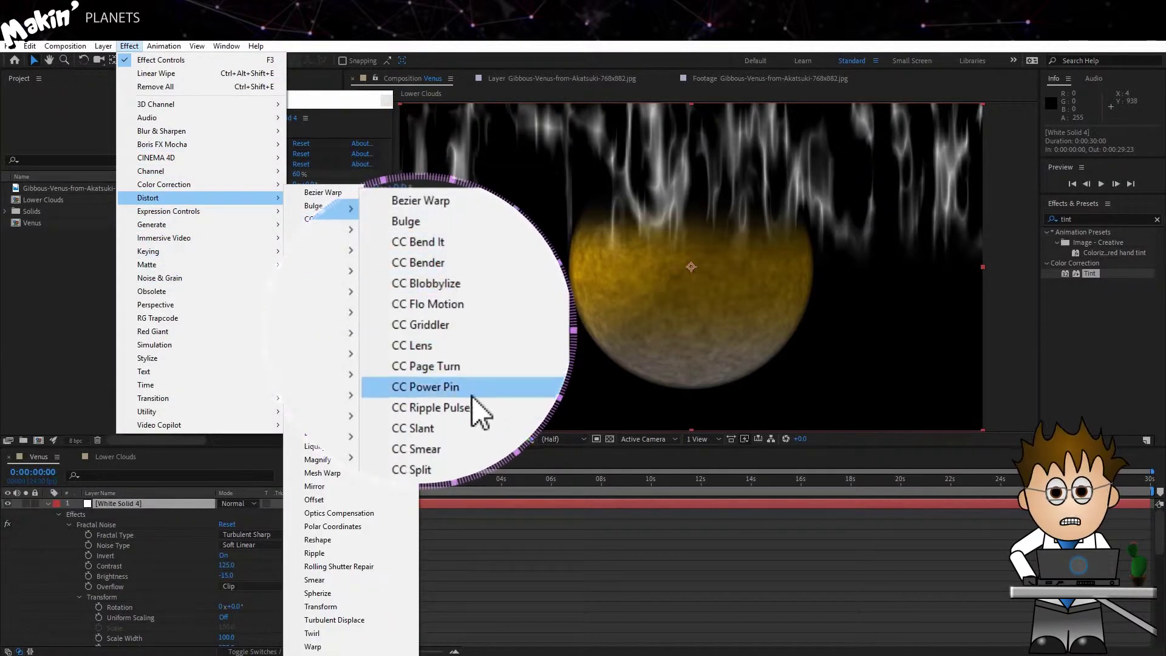
{"action": "left_click", "coordinate": [357, 353]}
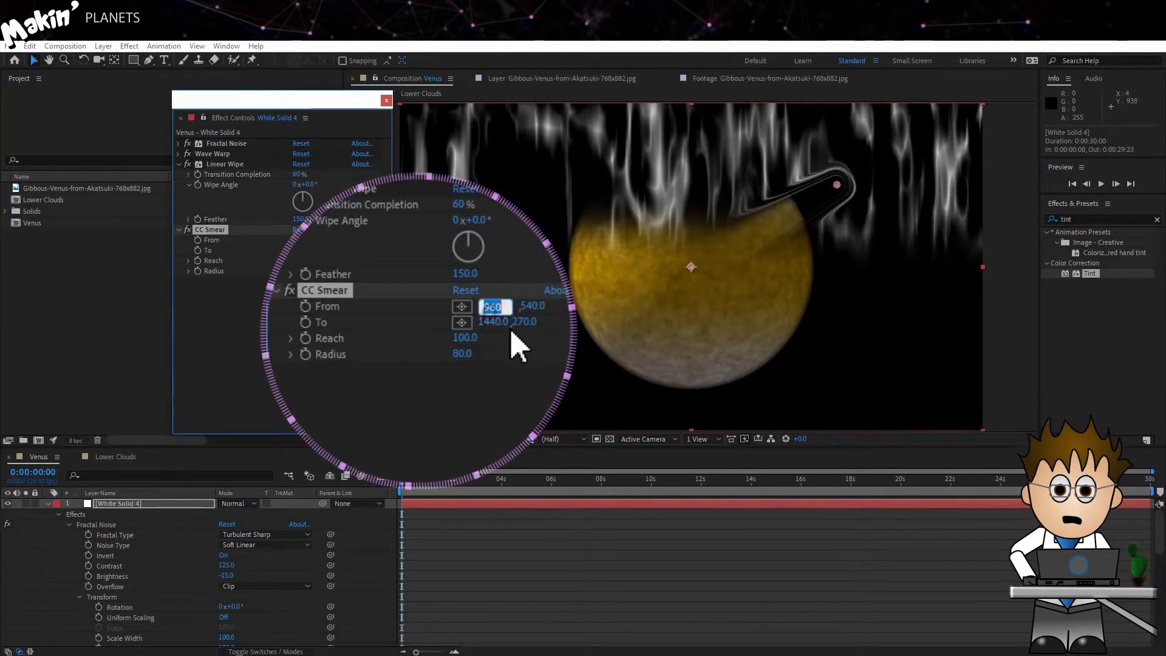
{"action": "type", "text": "1700"}
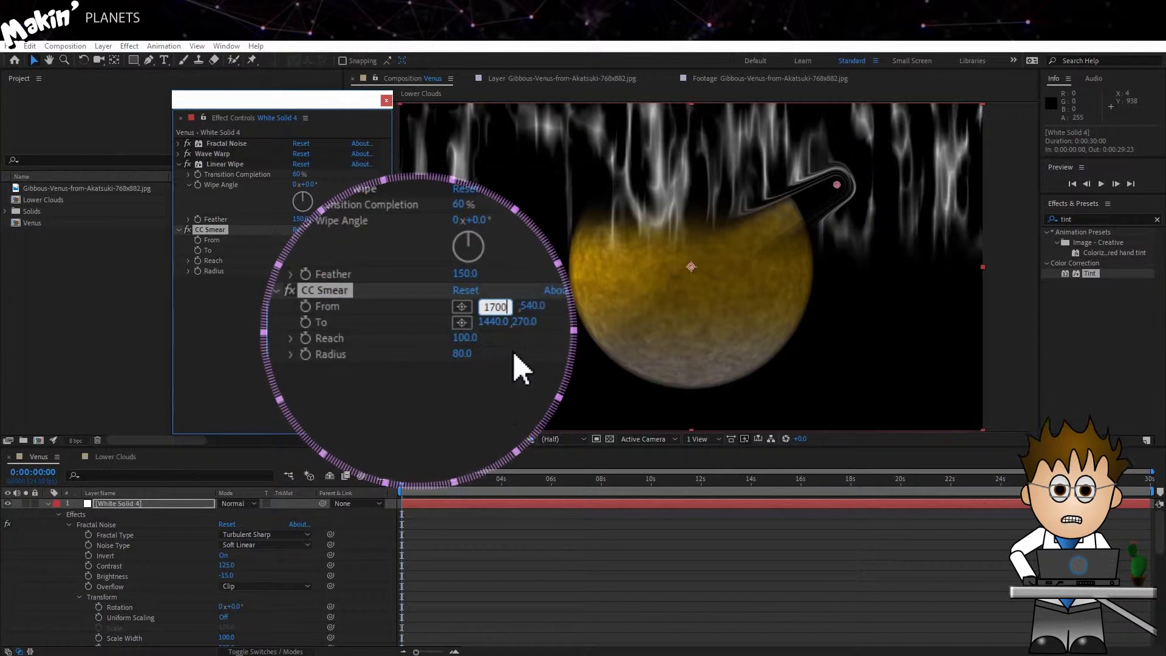
{"action": "key", "text": "Return"}
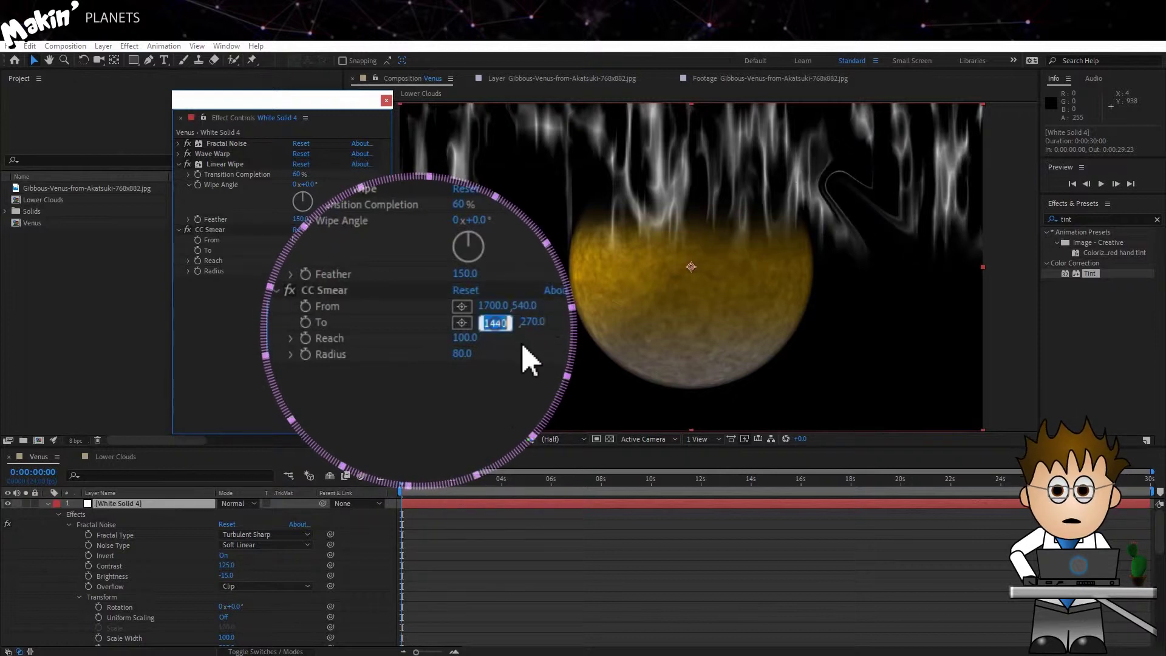
- Set Smear To 630,430 and Radius 500, then solo the layer over the transparency grid
{"action": "type", "text": "630"}
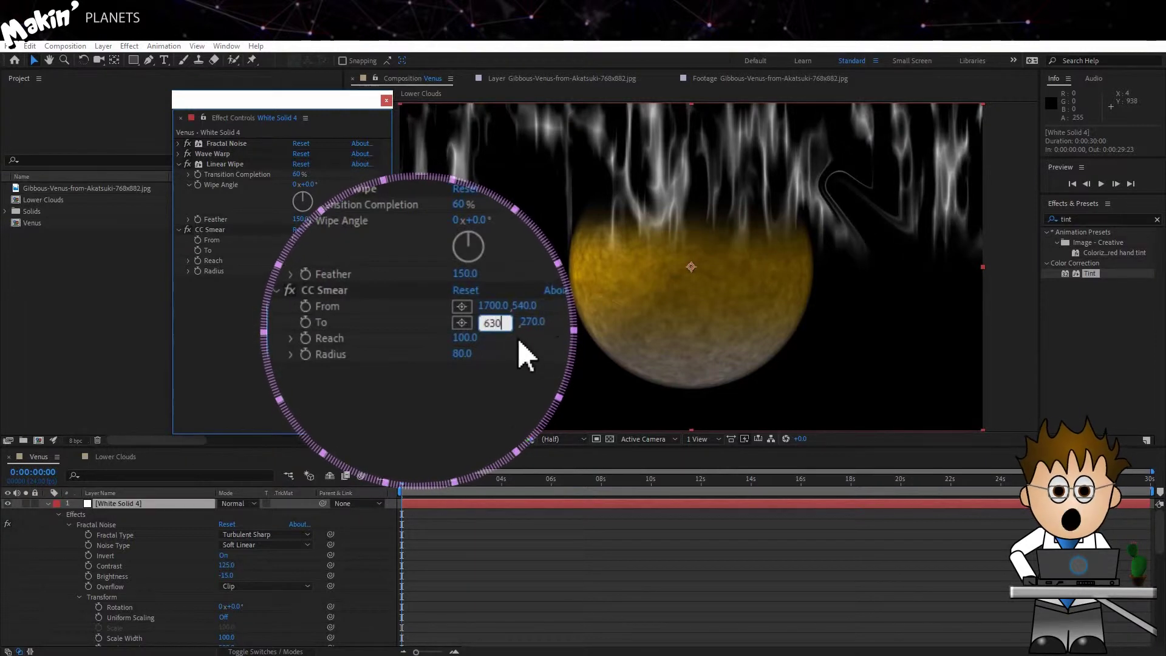
{"action": "key", "text": "Return"}
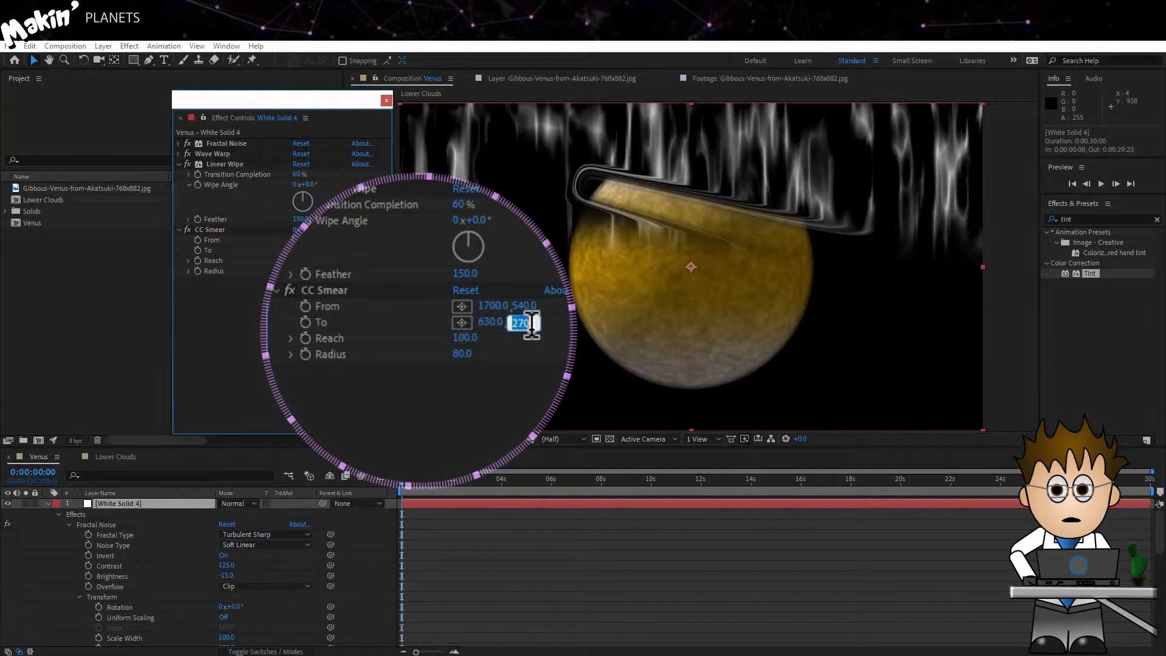
{"action": "type", "text": "430"}
{"action": "key", "text": "Return"}
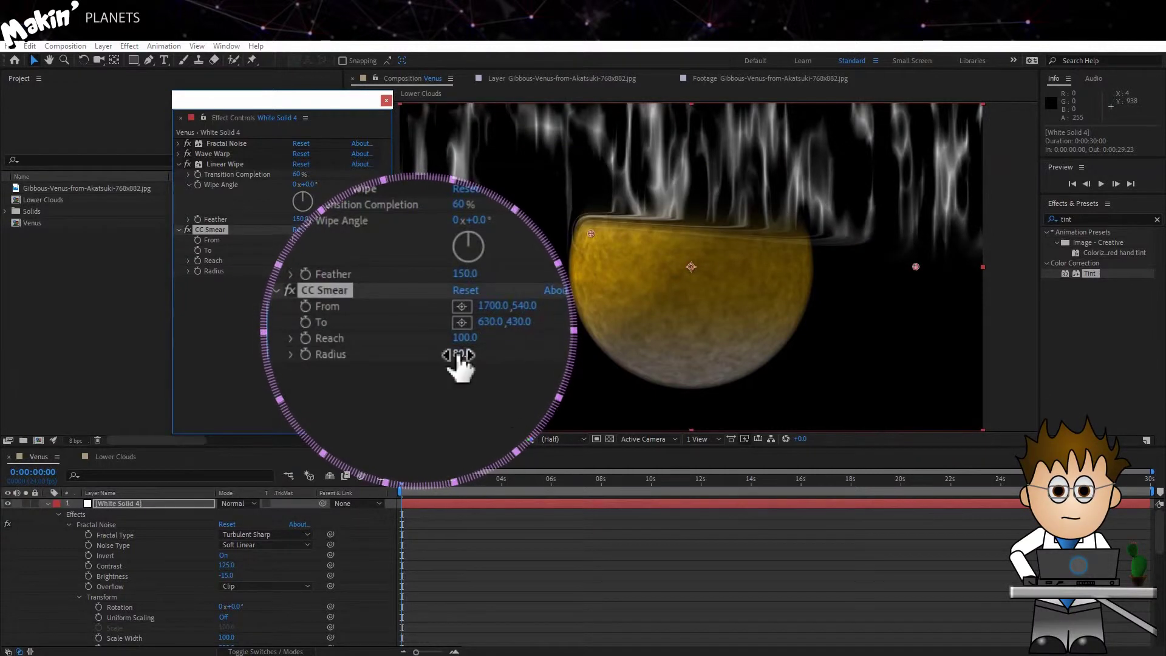
{"action": "left_click", "coordinate": [465, 354]}
{"action": "type", "text": "500"}
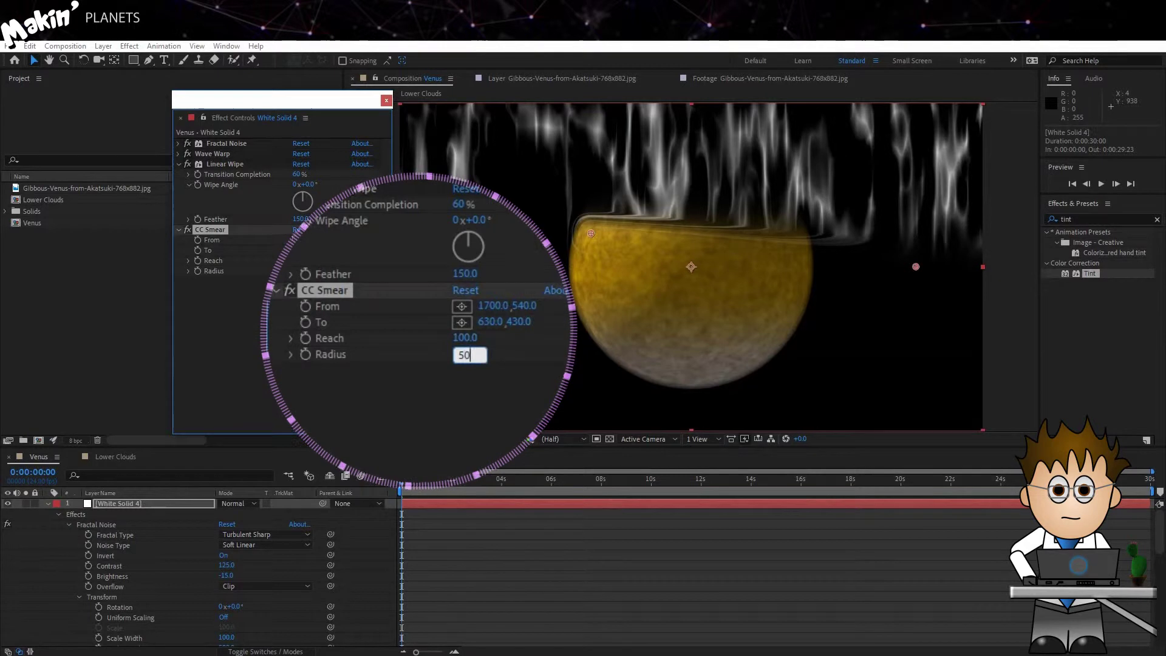
{"action": "key", "text": "Return"}
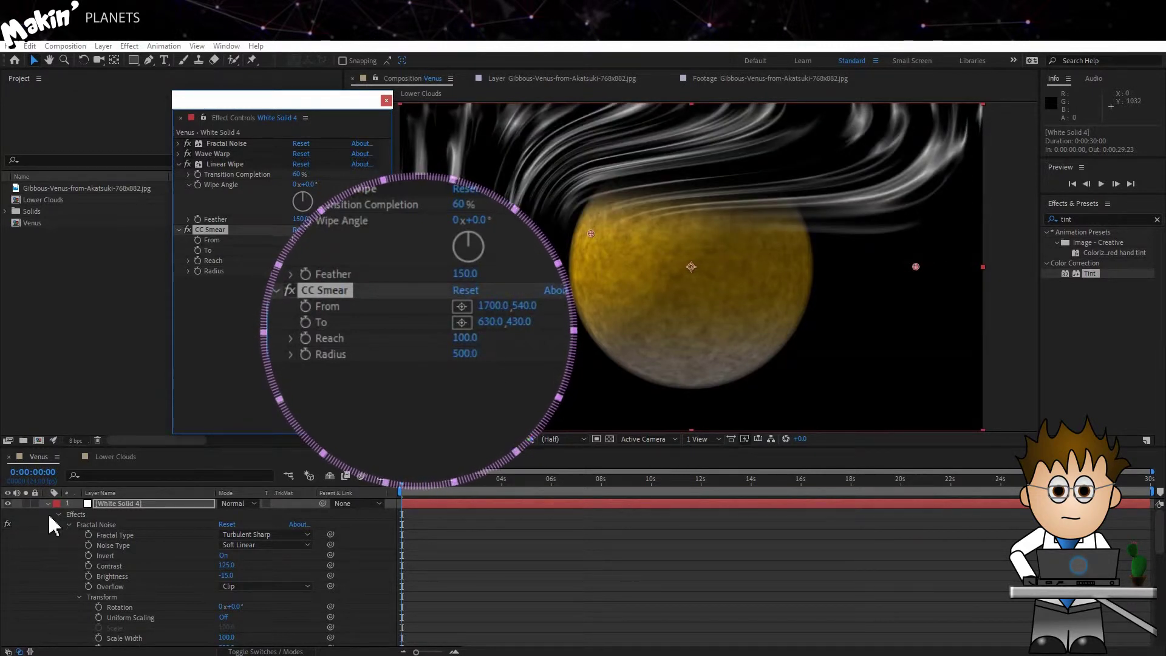
{"action": "left_click", "coordinate": [26, 504]}
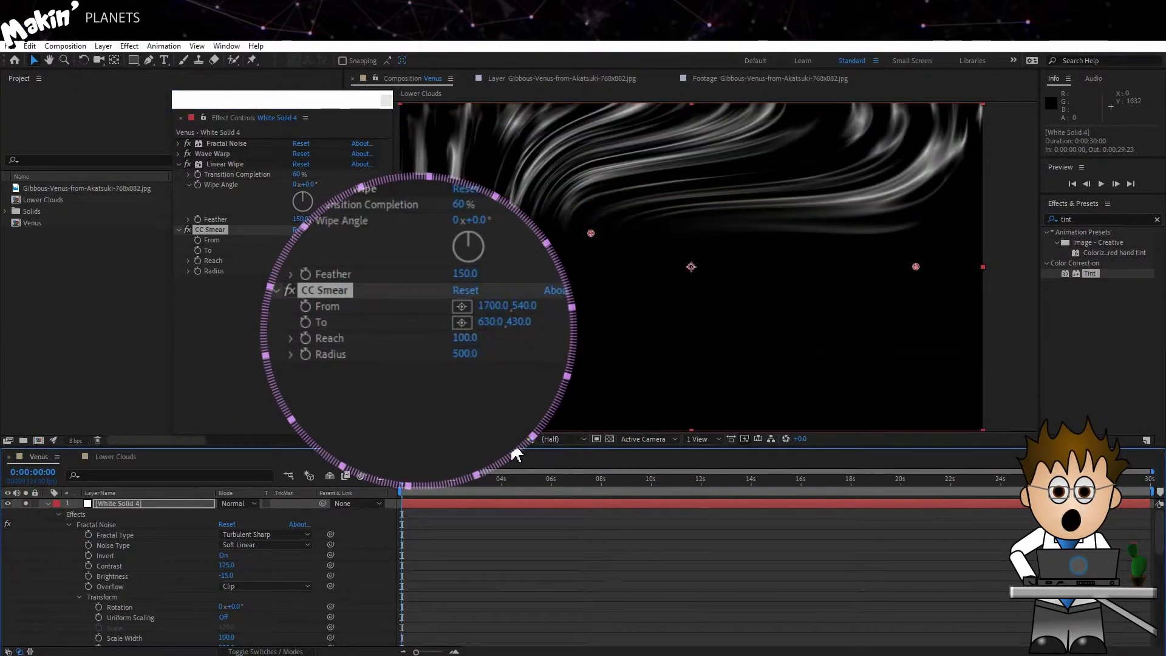
{"action": "left_click", "coordinate": [610, 439]}
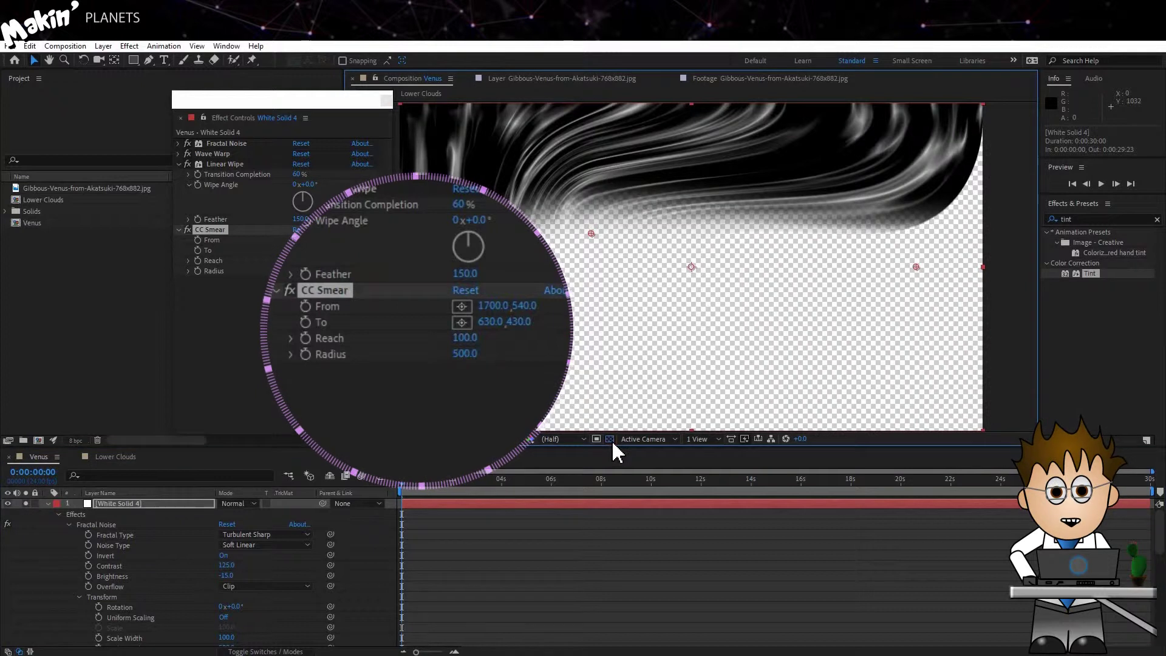
- Add Extract with Black Point and Black Softness 233 on black, then collapse the effect stack
{"action": "left_click", "coordinate": [131, 47]}
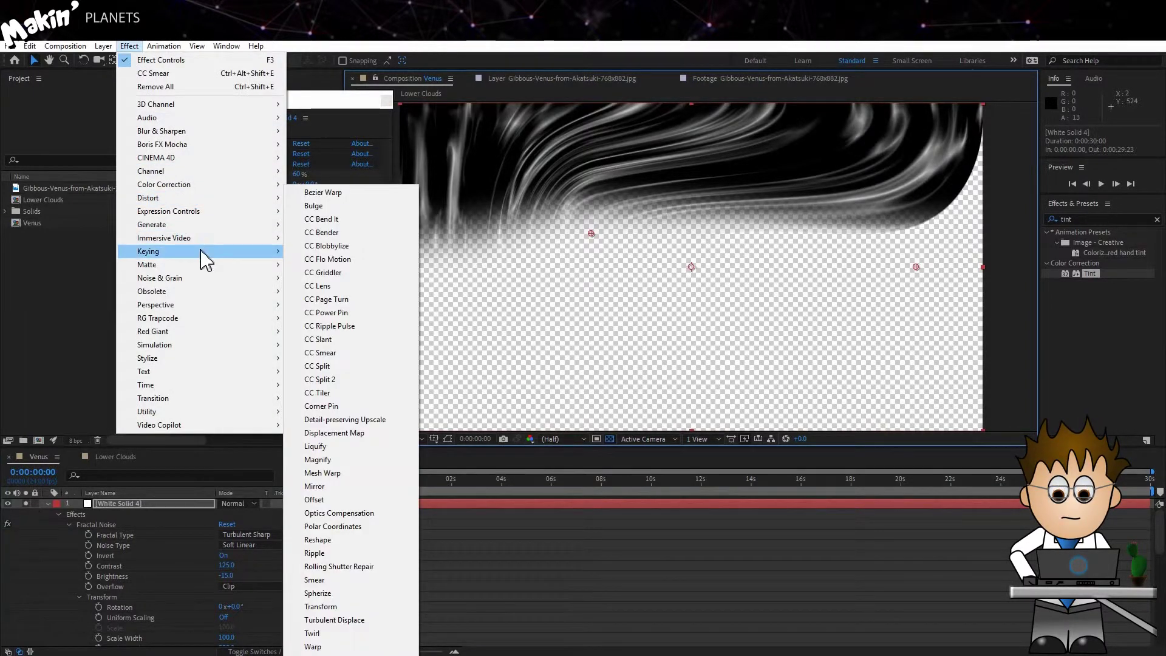
{"action": "mouse_move", "coordinate": [205, 260]}
{"action": "left_click", "coordinate": [355, 319]}
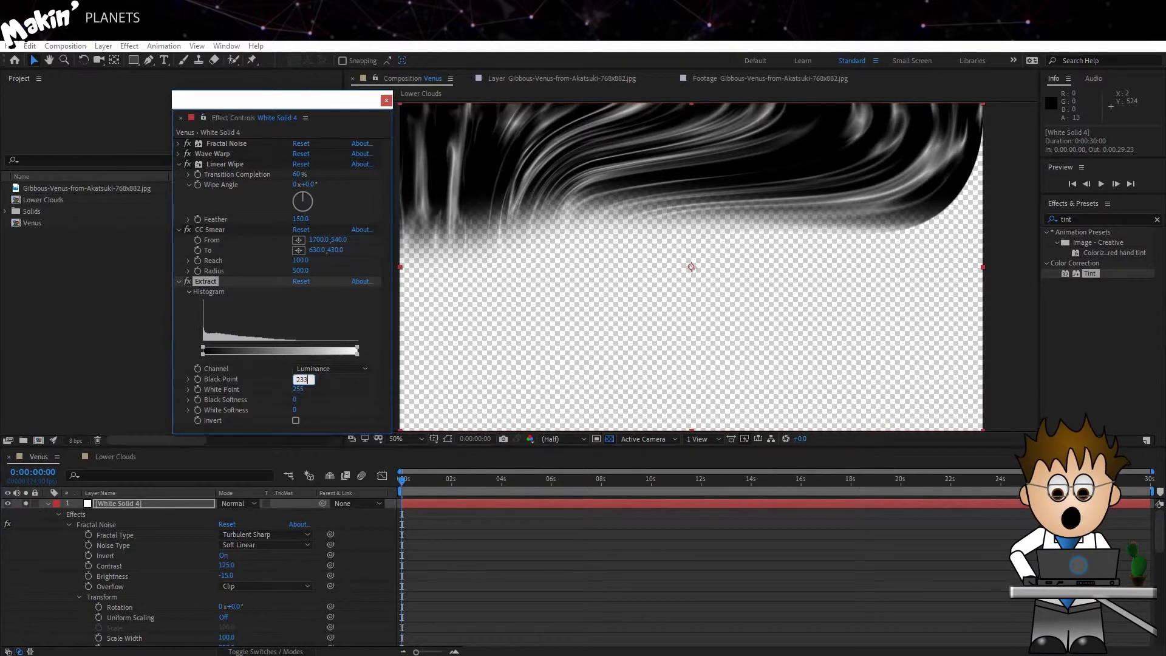
{"action": "key", "text": "Return"}
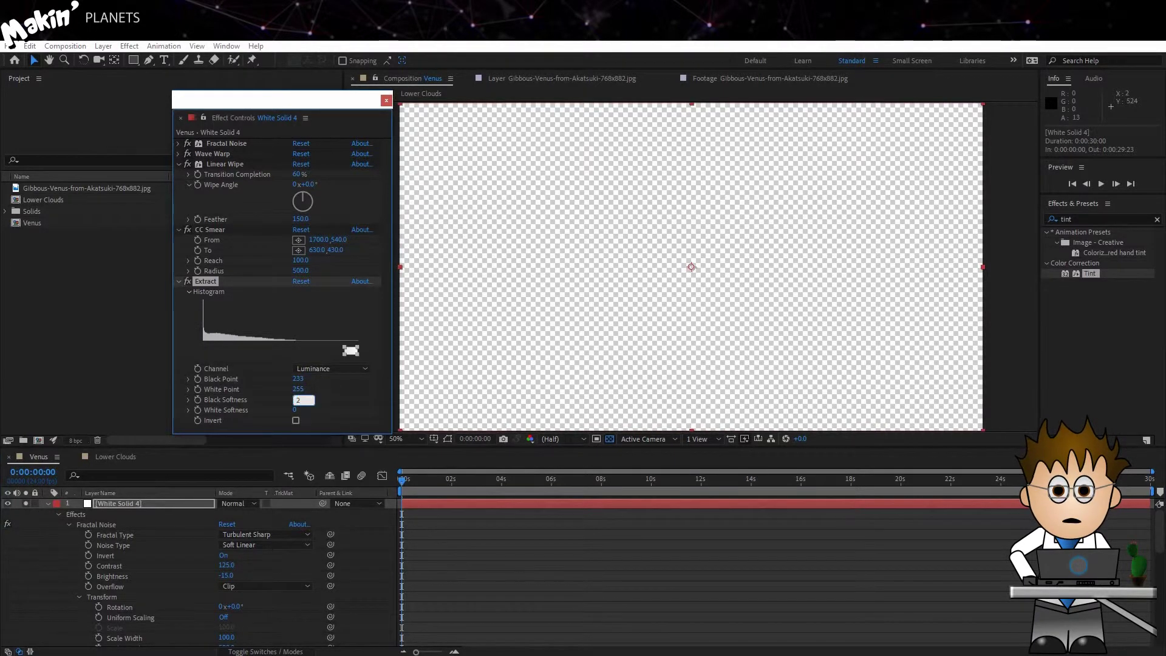
{"action": "key", "text": "Return"}
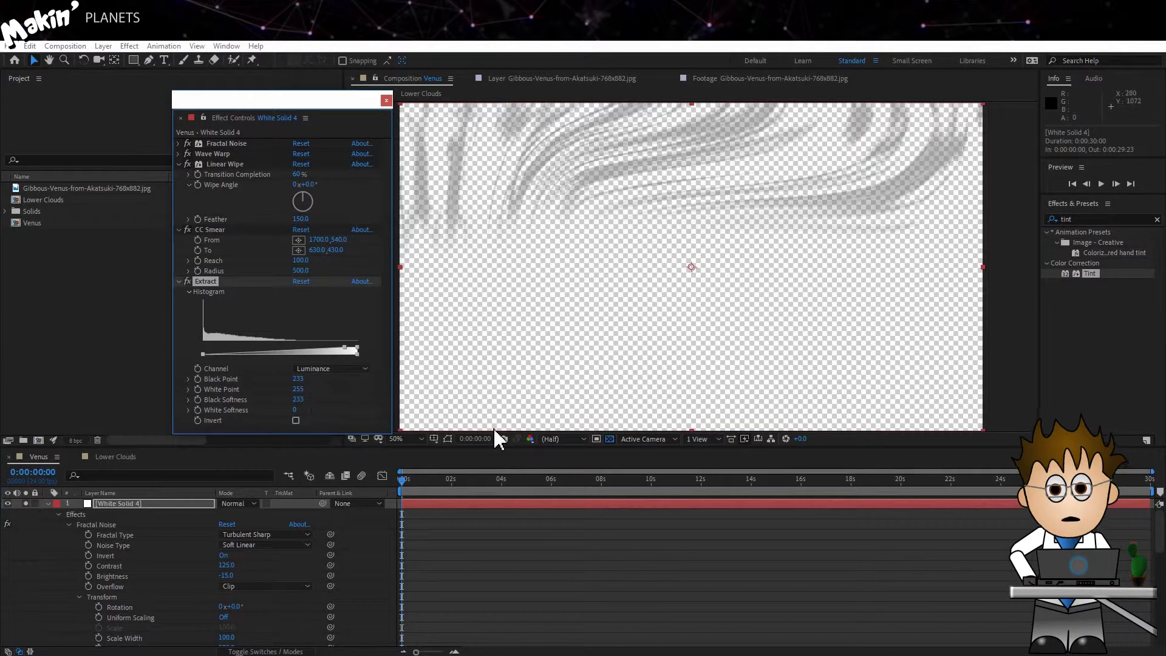
{"action": "left_click", "coordinate": [609, 439]}
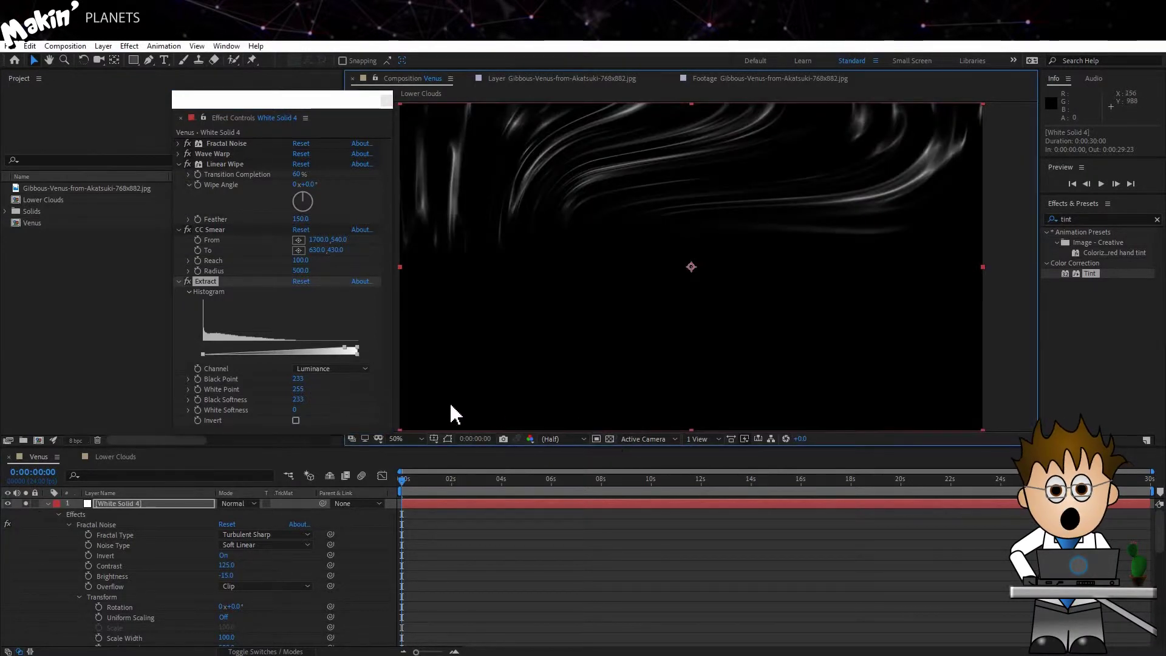
{"action": "left_click", "coordinate": [179, 281]}
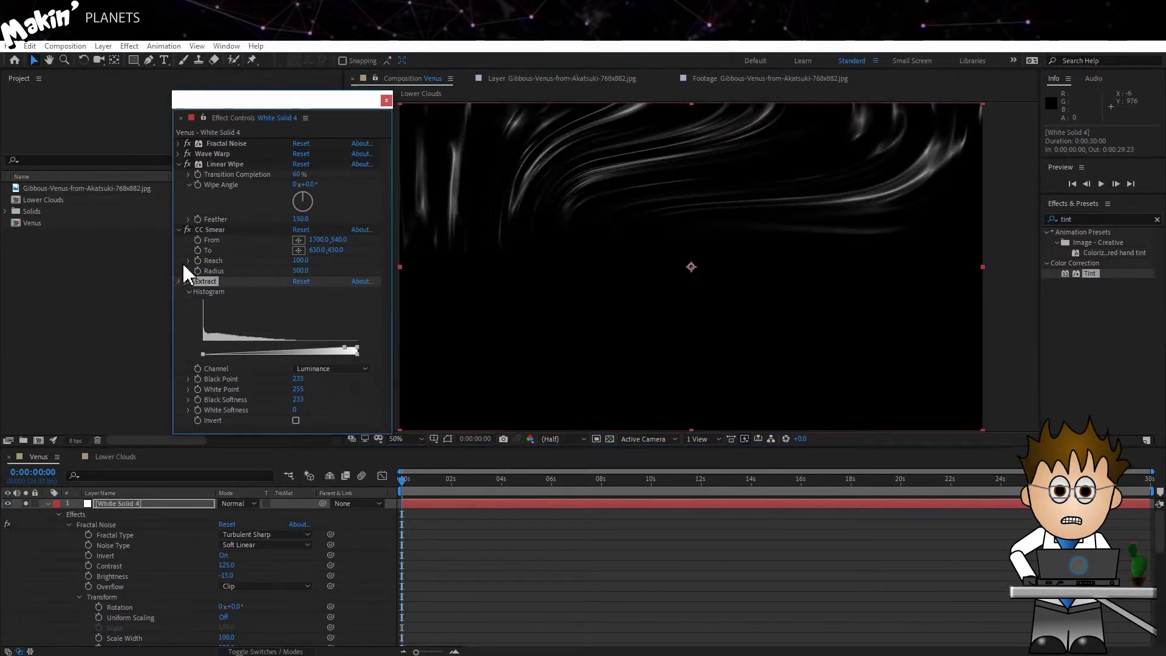
{"action": "left_click", "coordinate": [179, 229]}
{"action": "left_click", "coordinate": [178, 164]}
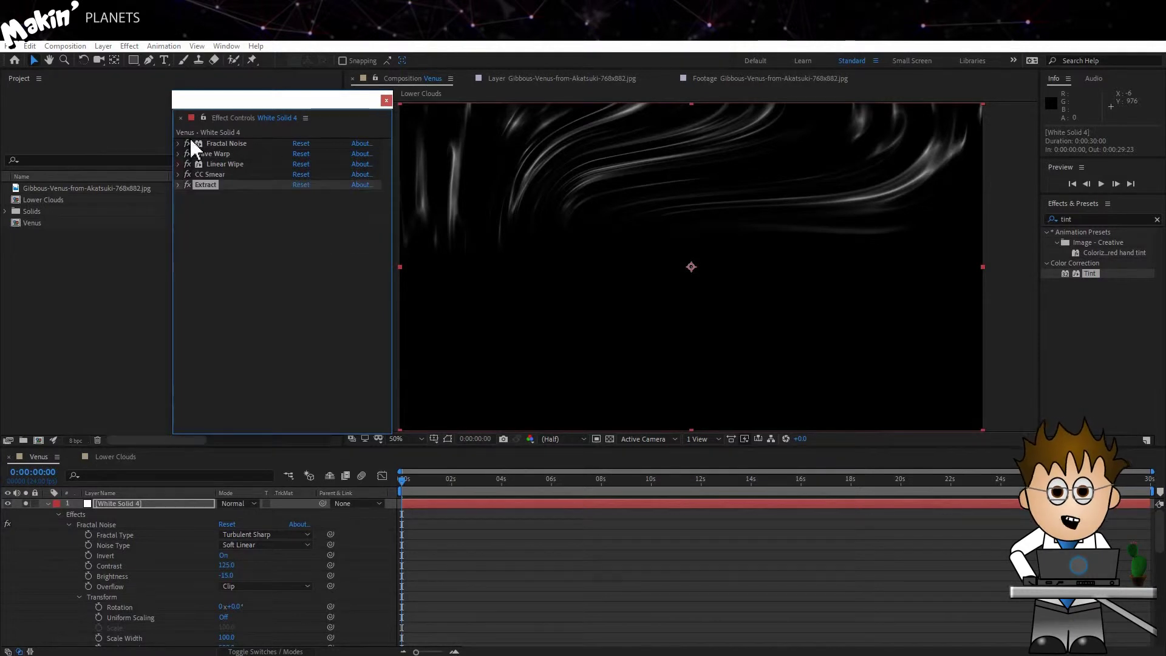
- Add Roughen Edges to the clouds with the Spiky edge type
{"action": "left_click", "coordinate": [130, 46]}
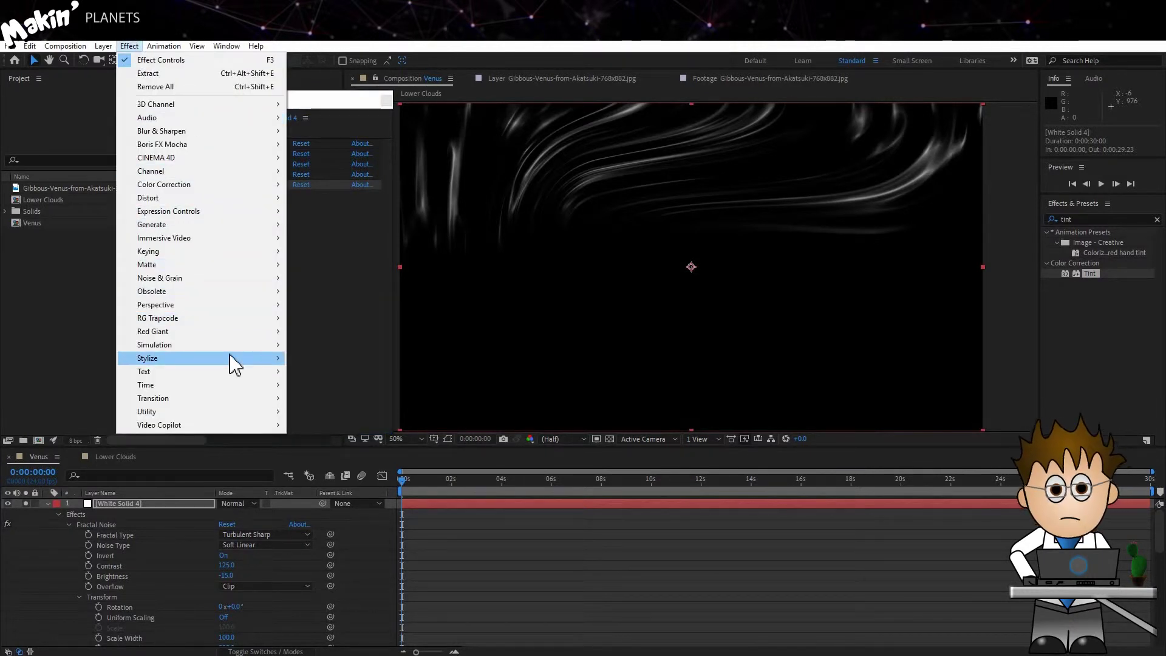
{"action": "mouse_move", "coordinate": [232, 358]}
{"action": "left_click", "coordinate": [382, 304]}
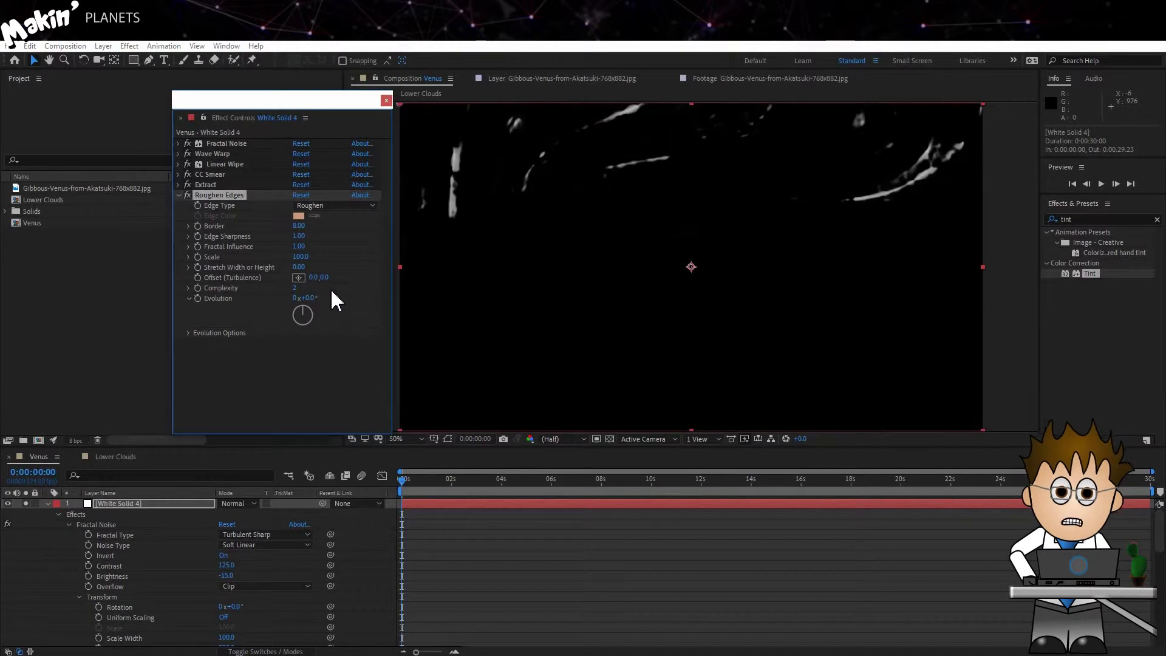
{"action": "left_click", "coordinate": [320, 210]}
{"action": "left_click", "coordinate": [347, 260]}
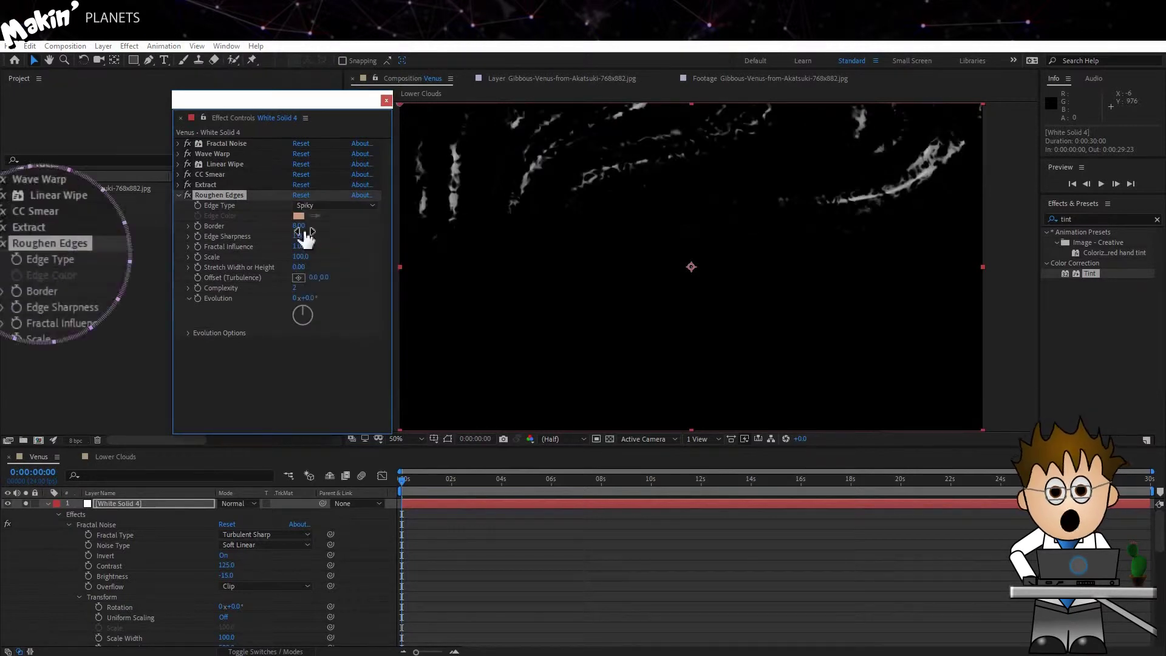
- Set Roughen Edges Border 0, Sharpness 10, Scale 10, and Complexity 5
{"action": "left_click", "coordinate": [303, 226]}
{"action": "type", "text": "0"}
{"action": "key", "text": "Return"}
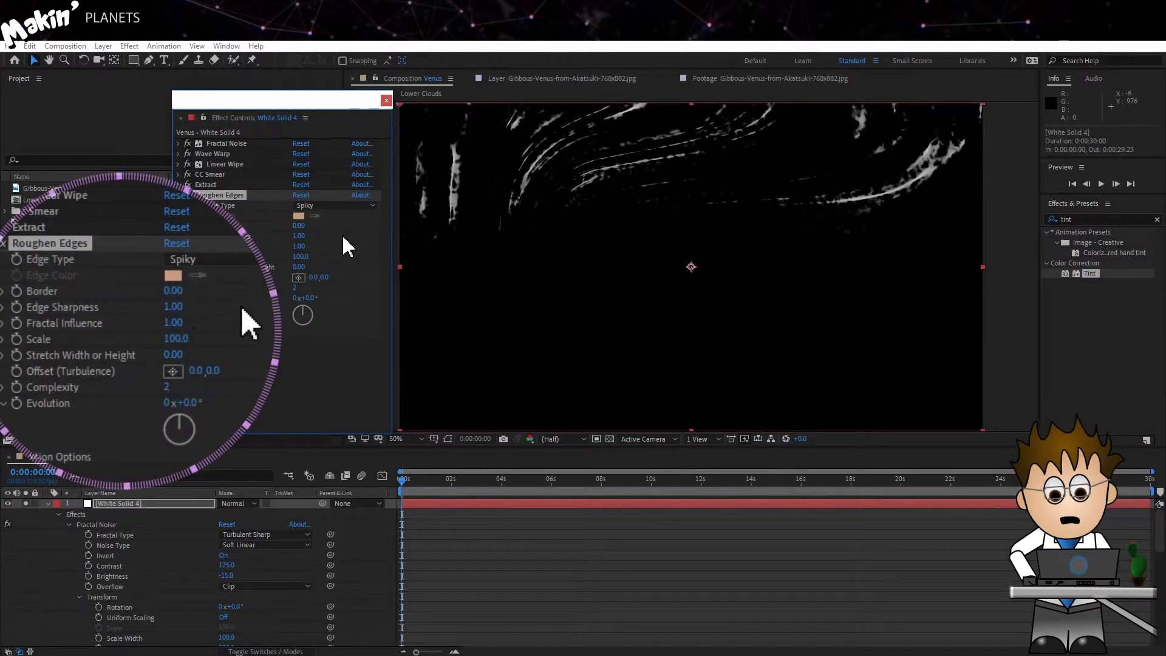
{"action": "left_click", "coordinate": [302, 236]}
{"action": "type", "text": "10"}
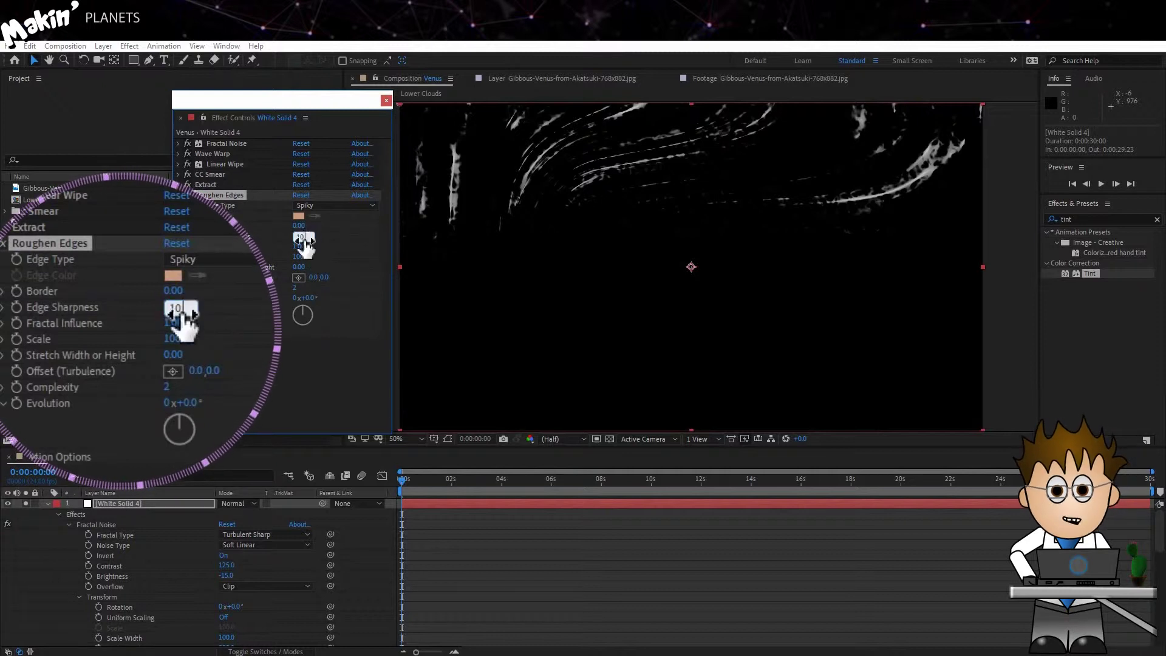
{"action": "key", "text": "Return"}
{"action": "left_click", "coordinate": [302, 257]}
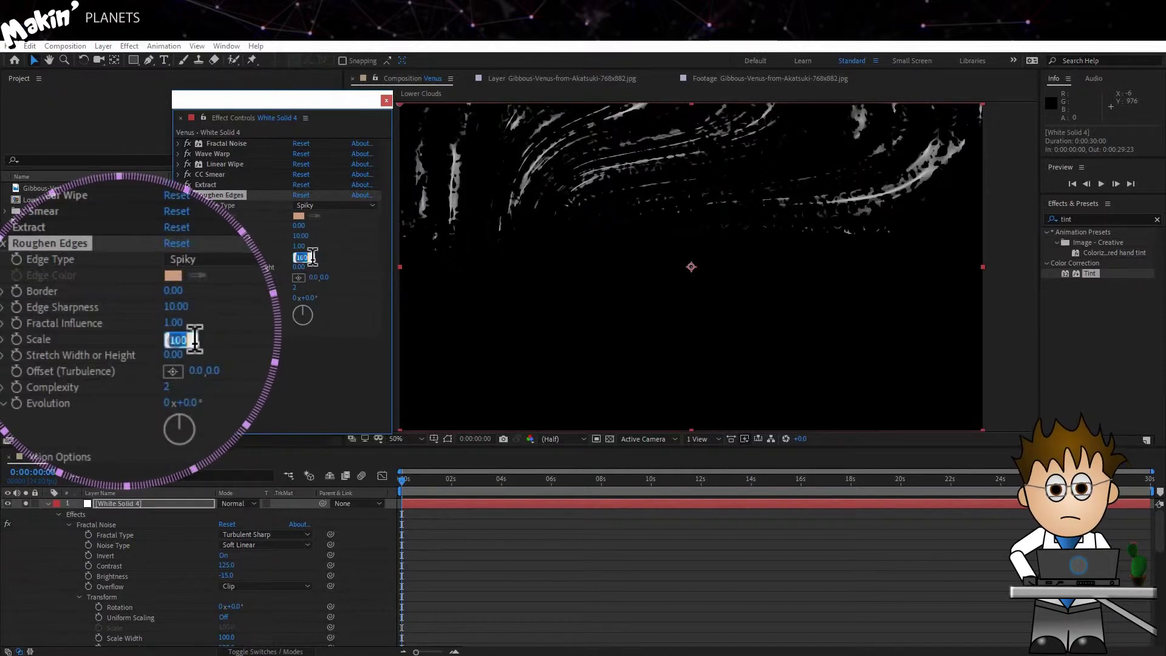
{"action": "type", "text": "10"}
{"action": "key", "text": "Return"}
{"action": "left_click", "coordinate": [297, 288]}
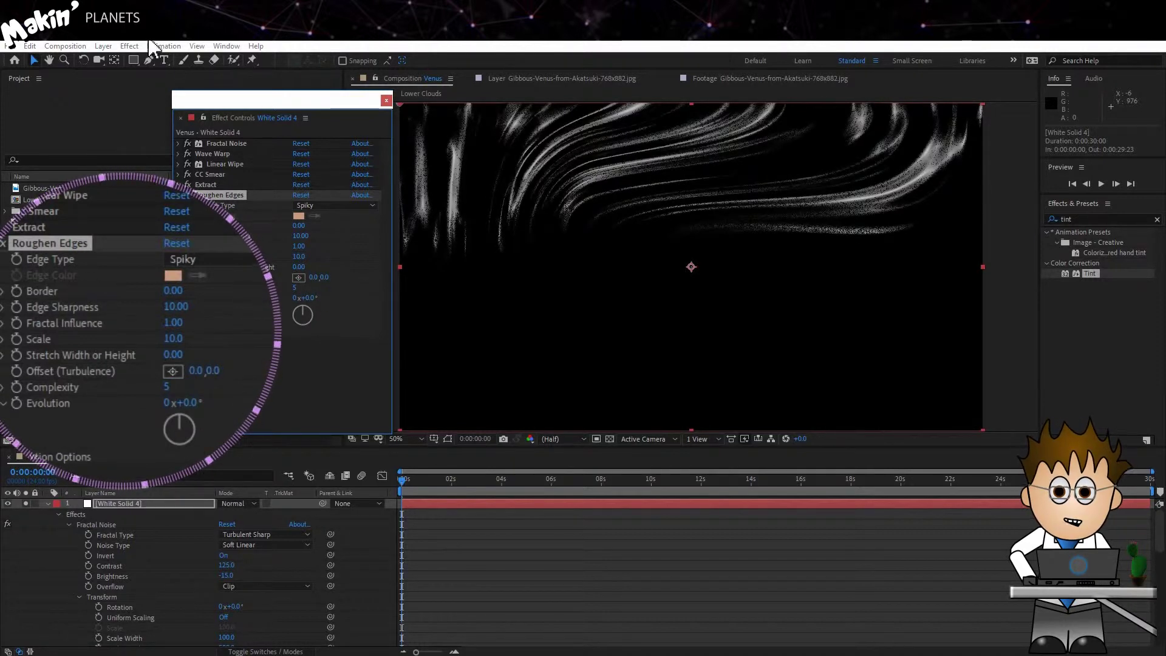
- Add a Tritone effect to the cloud solid and show the Venus photo alongside it
{"action": "left_click", "coordinate": [130, 46]}
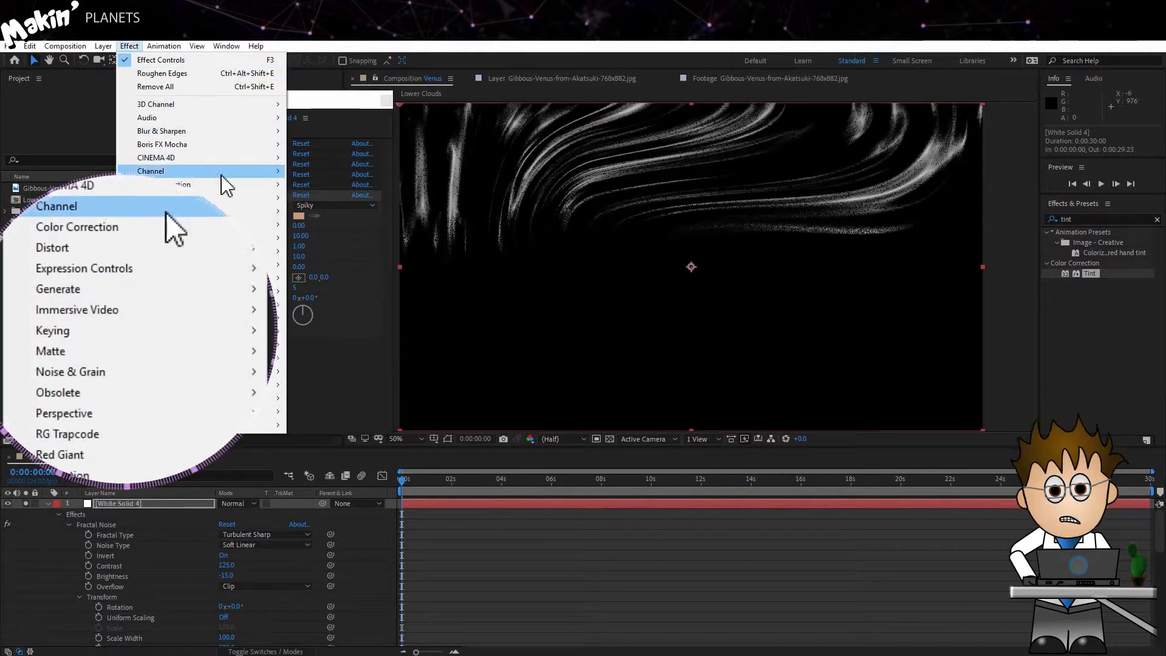
{"action": "mouse_move", "coordinate": [224, 184]}
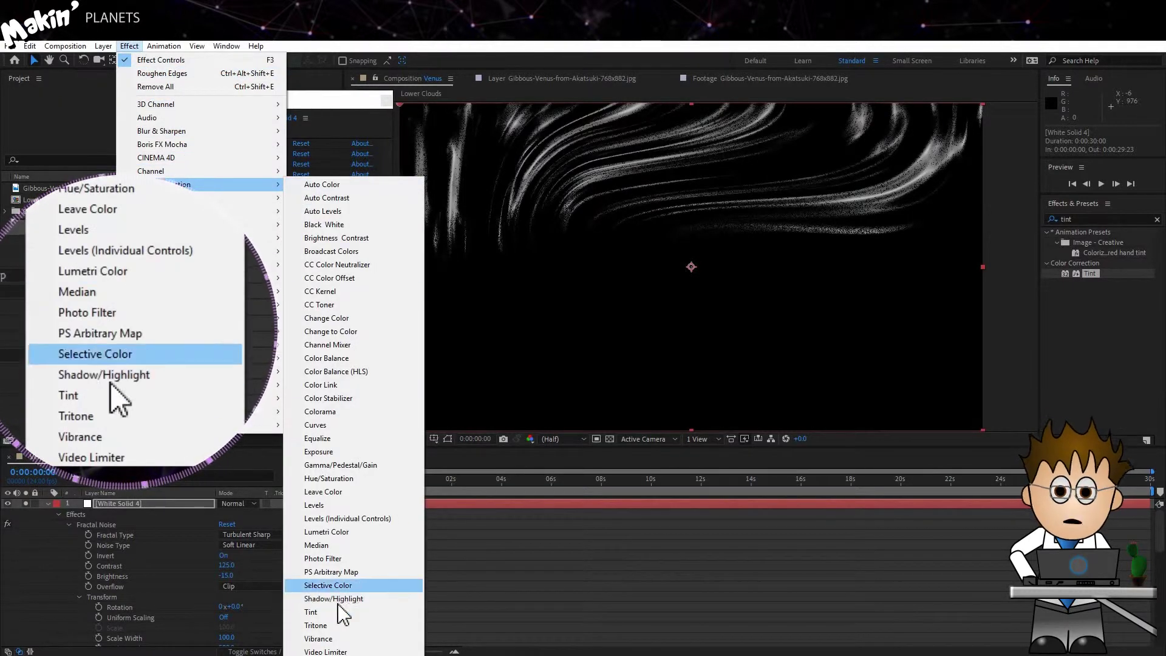
{"action": "left_click", "coordinate": [340, 625]}
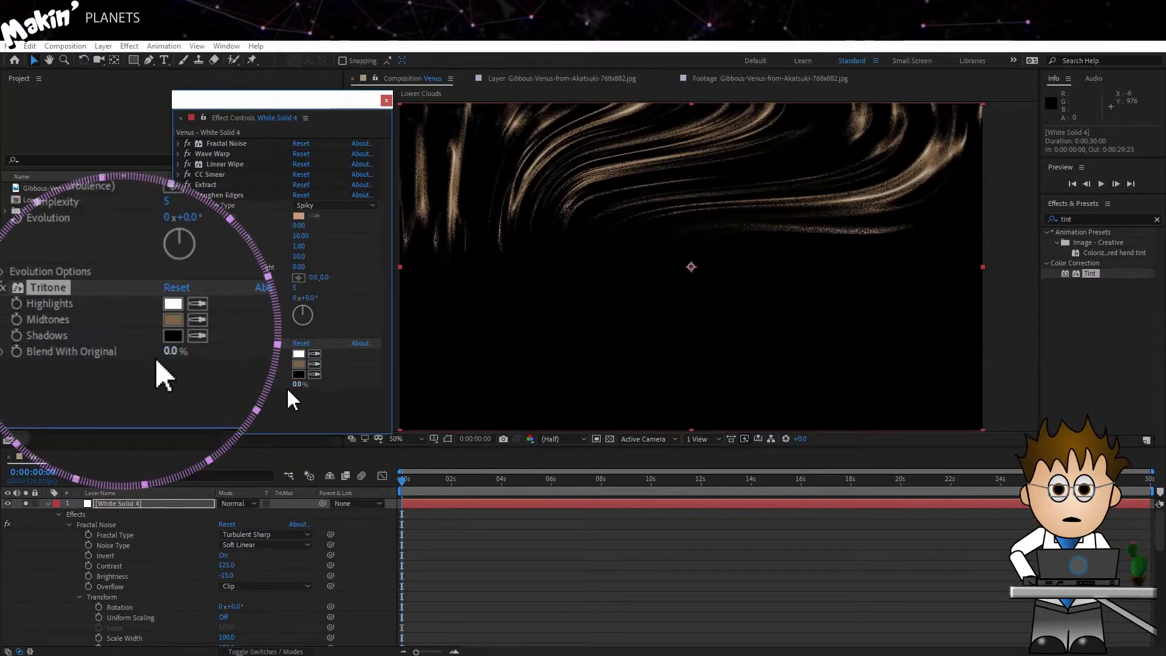
{"action": "left_click", "coordinate": [53, 515]}
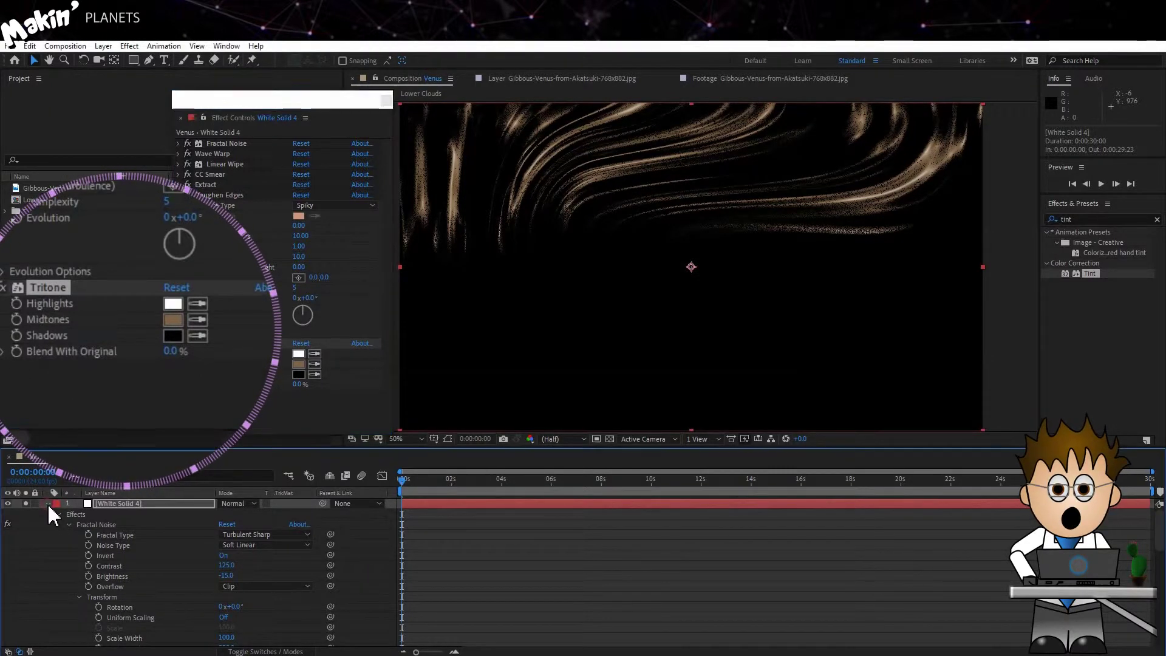
{"action": "left_click", "coordinate": [48, 504]}
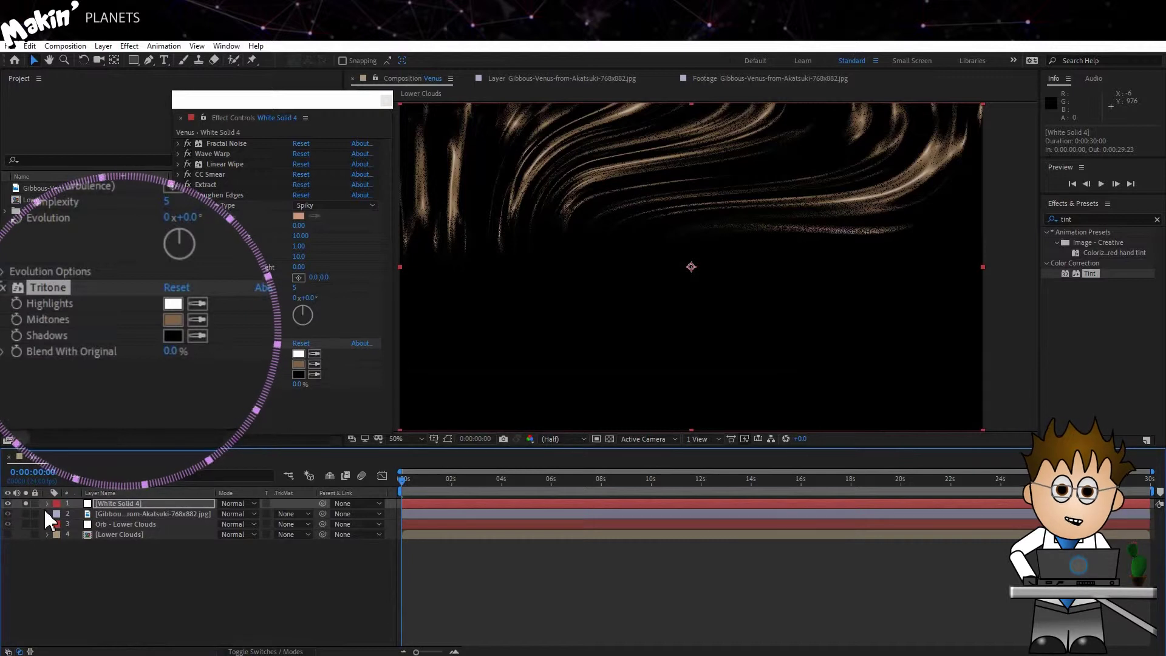
{"action": "left_click", "coordinate": [25, 514]}
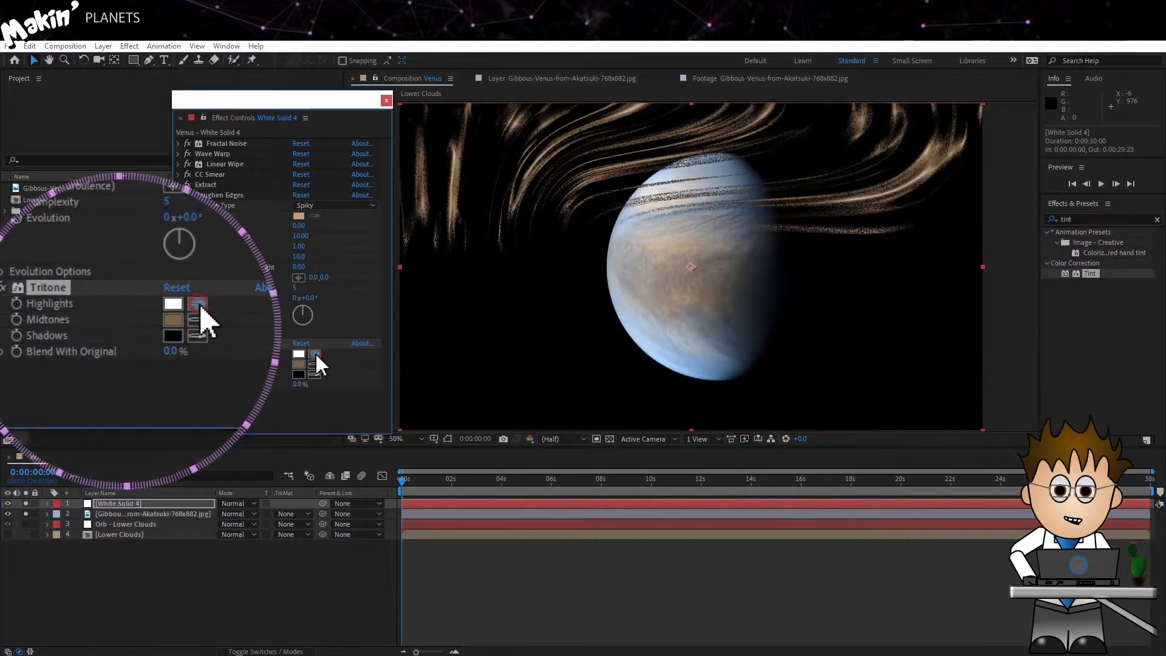
- Sample the planet's light blue for Tritone highlights and set the midtones to 55789C
{"action": "left_click", "coordinate": [702, 351]}
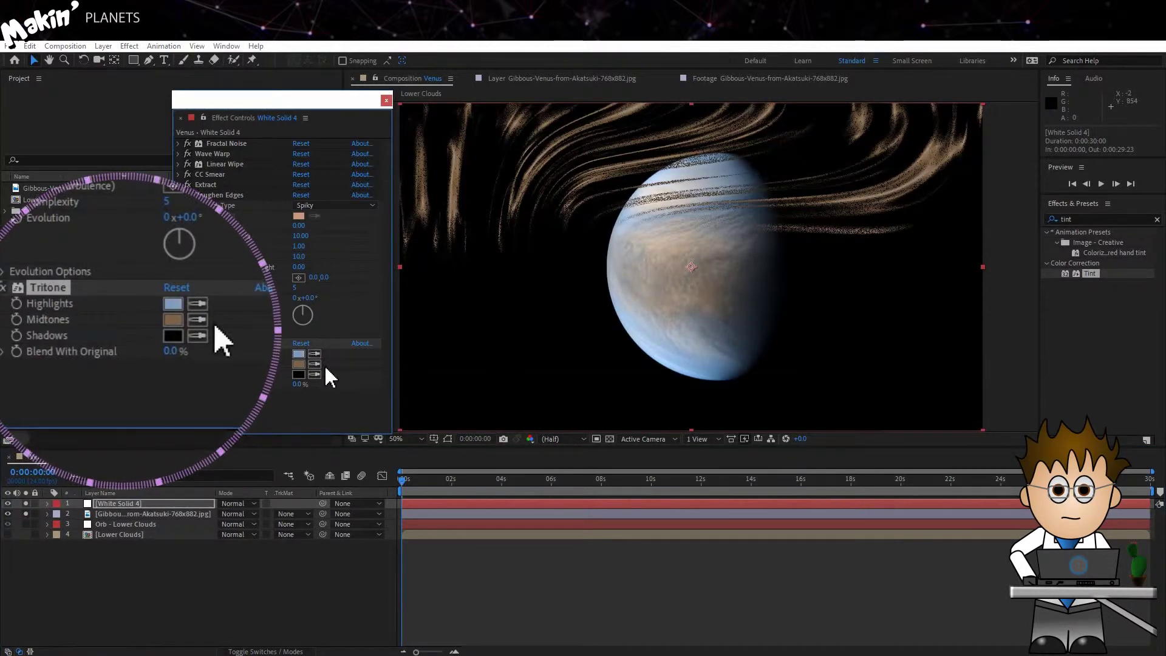
{"action": "left_click", "coordinate": [314, 364]}
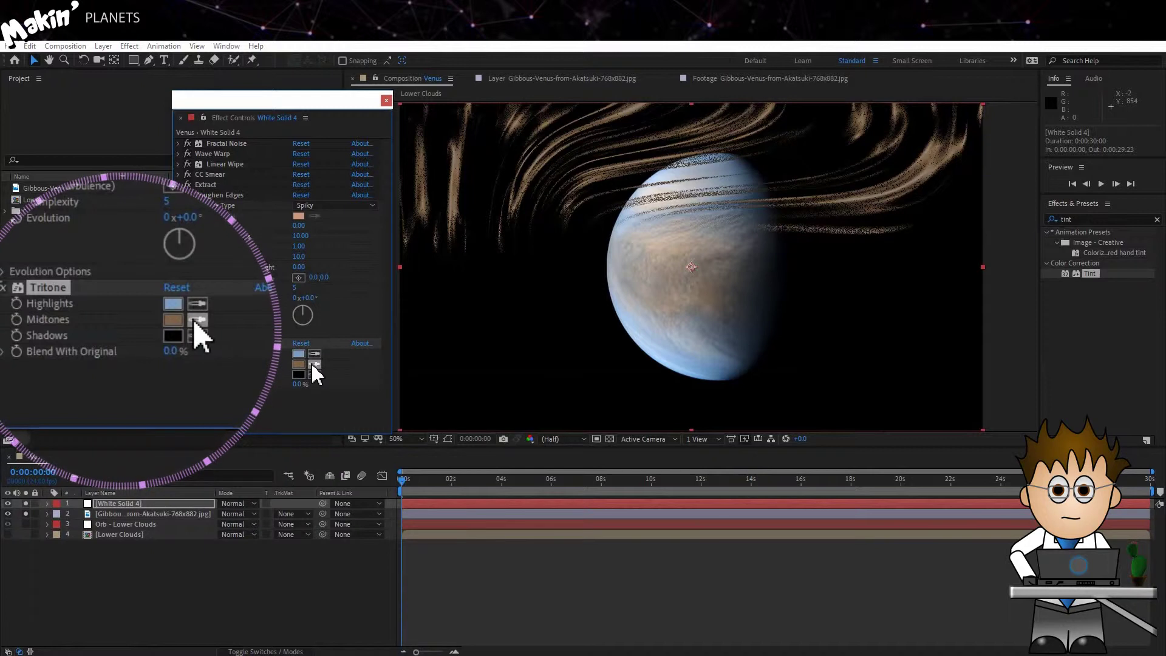
{"action": "left_click", "coordinate": [690, 367]}
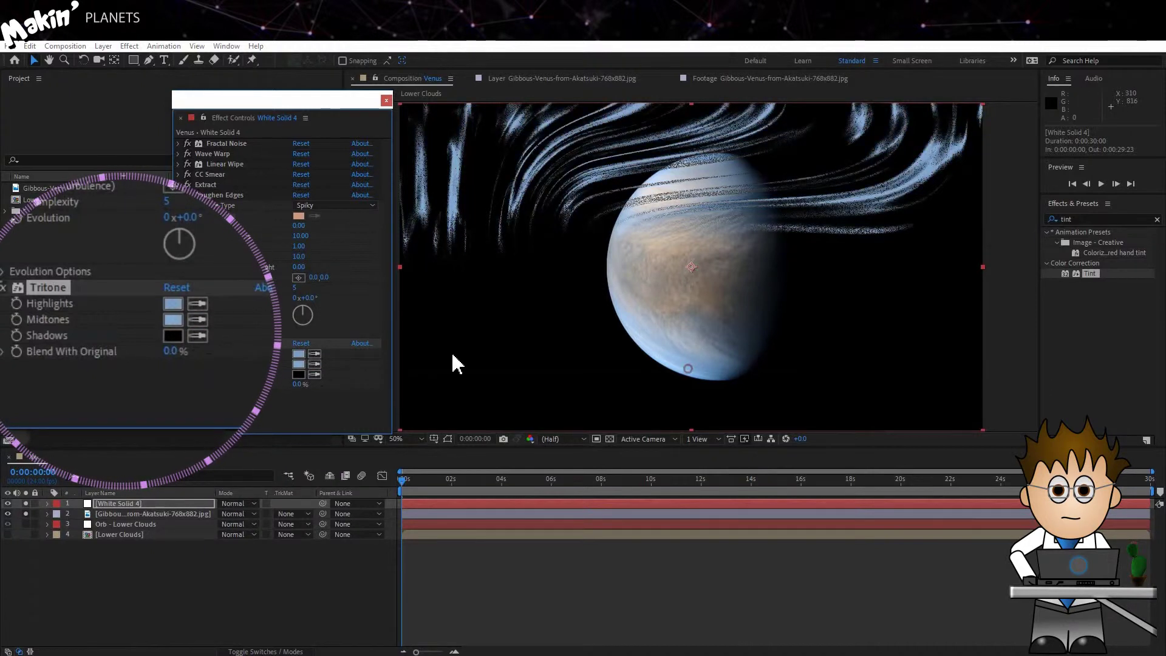
{"action": "left_click", "coordinate": [298, 365]}
{"action": "left_click", "coordinate": [509, 331]}
{"action": "left_click", "coordinate": [703, 274]}
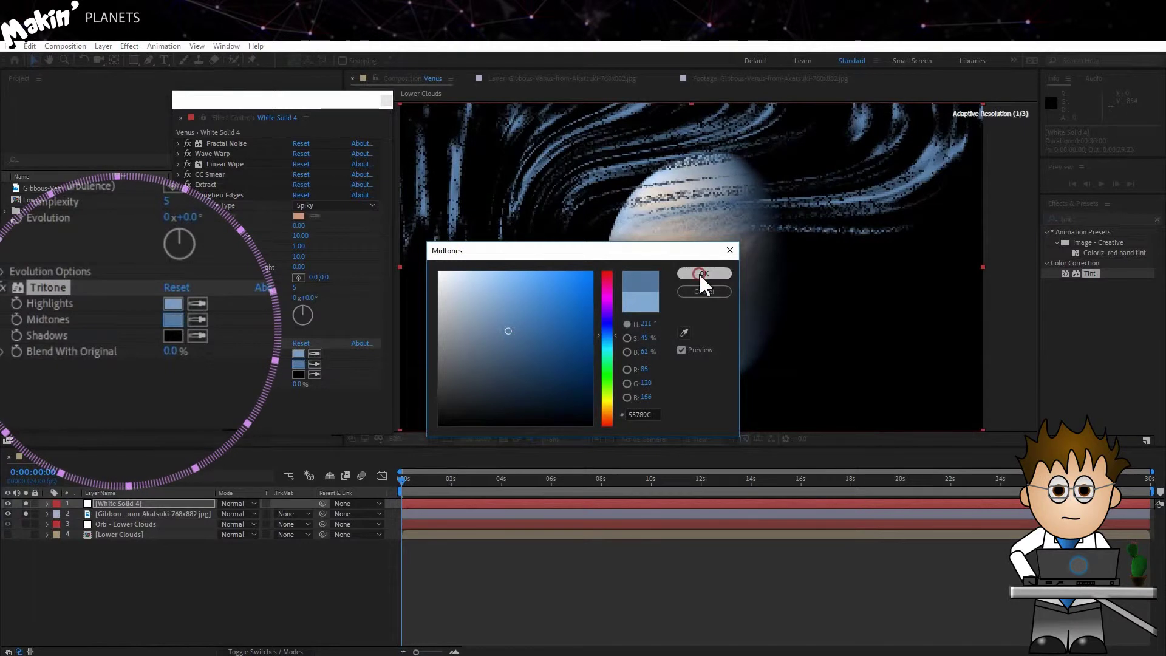
- Sample the planet for the Tritone shadows, then pick the dark blue-grey 3C5672
{"action": "left_click", "coordinate": [314, 374]}
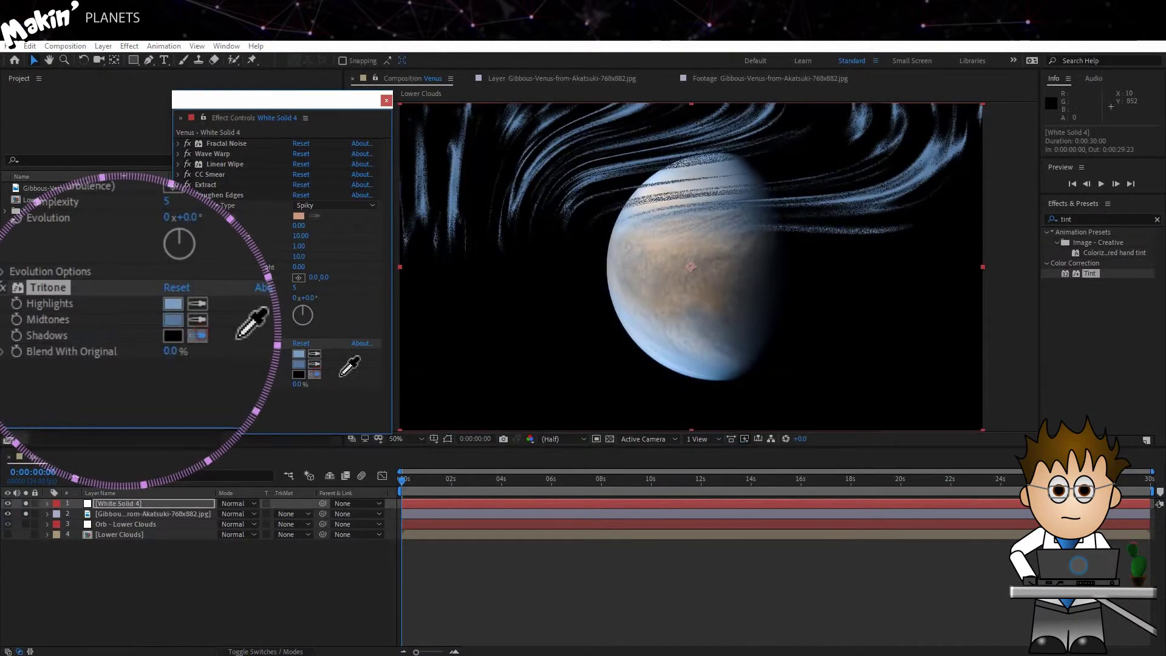
{"action": "left_click", "coordinate": [688, 369]}
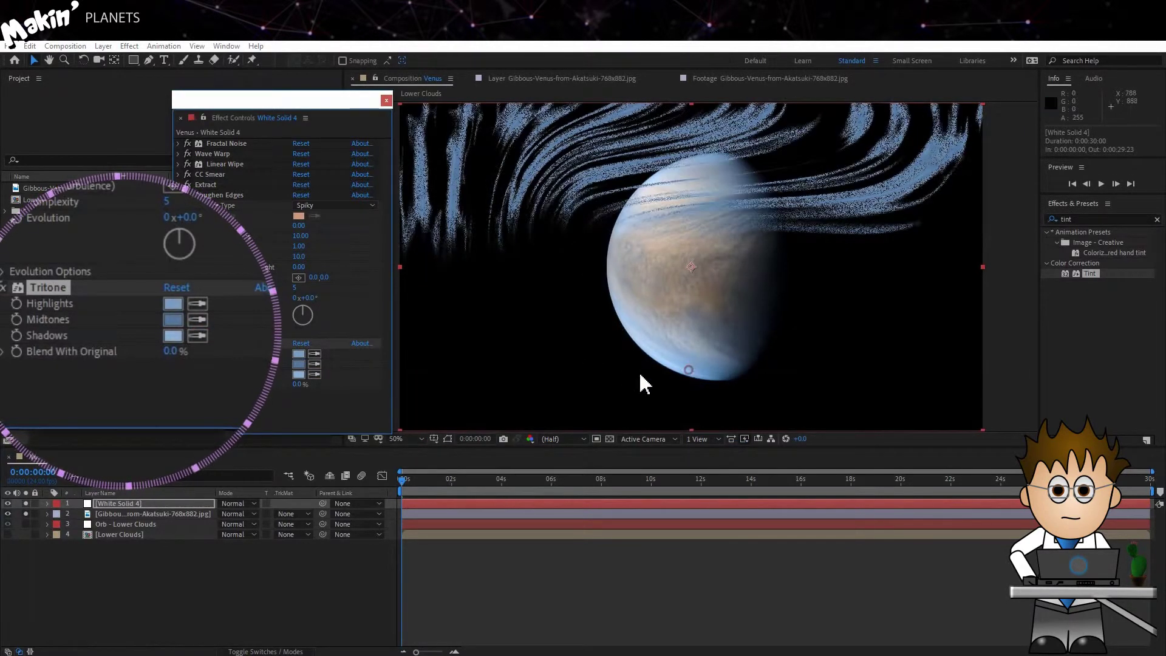
{"action": "left_click", "coordinate": [298, 374]}
{"action": "left_click", "coordinate": [511, 356]}
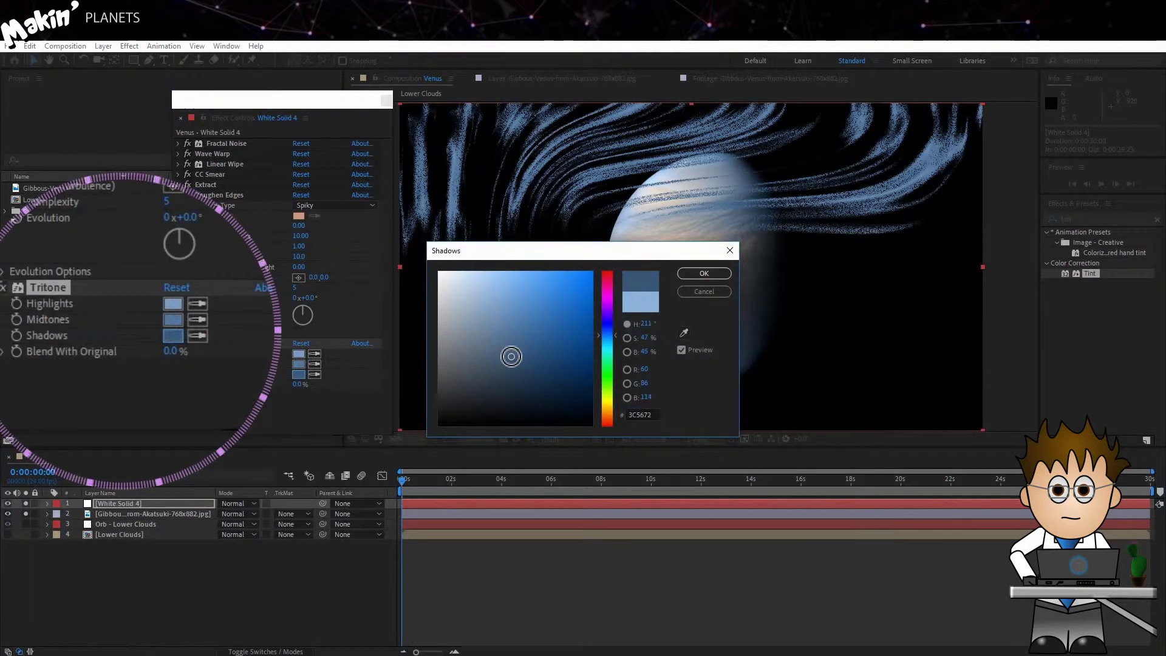
- Confirm the shadow colour, turn off the solo switches and hide the Venus photo
{"action": "left_click", "coordinate": [705, 274]}
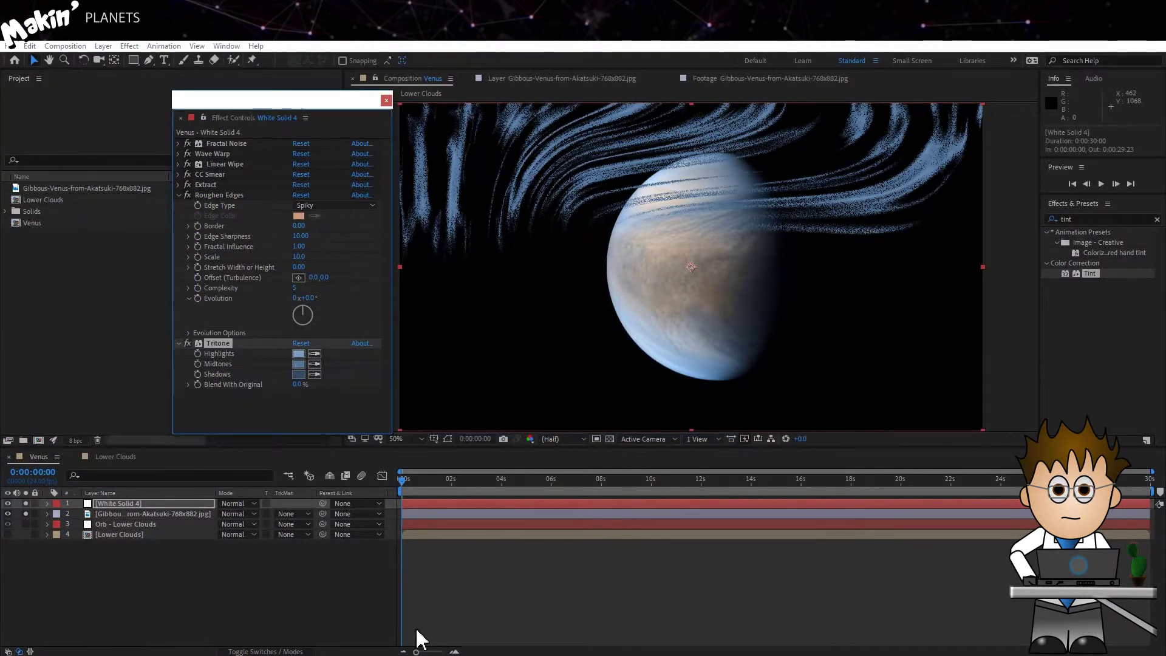
{"action": "left_click", "coordinate": [26, 514]}
{"action": "left_click", "coordinate": [25, 504]}
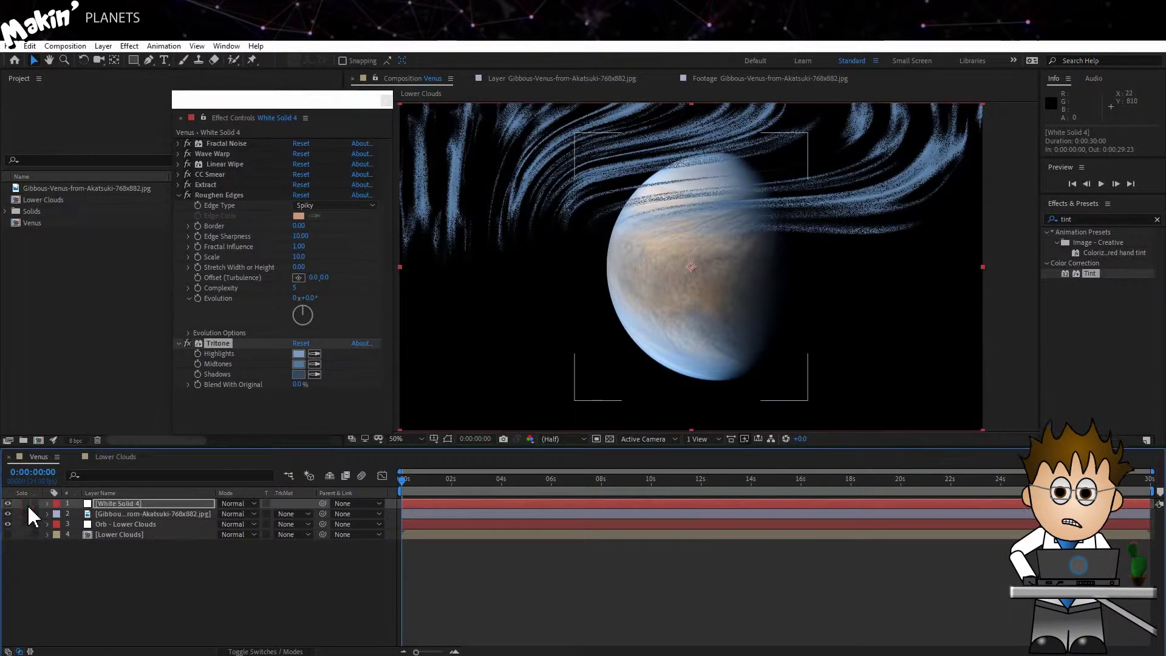
{"action": "left_click", "coordinate": [8, 514]}
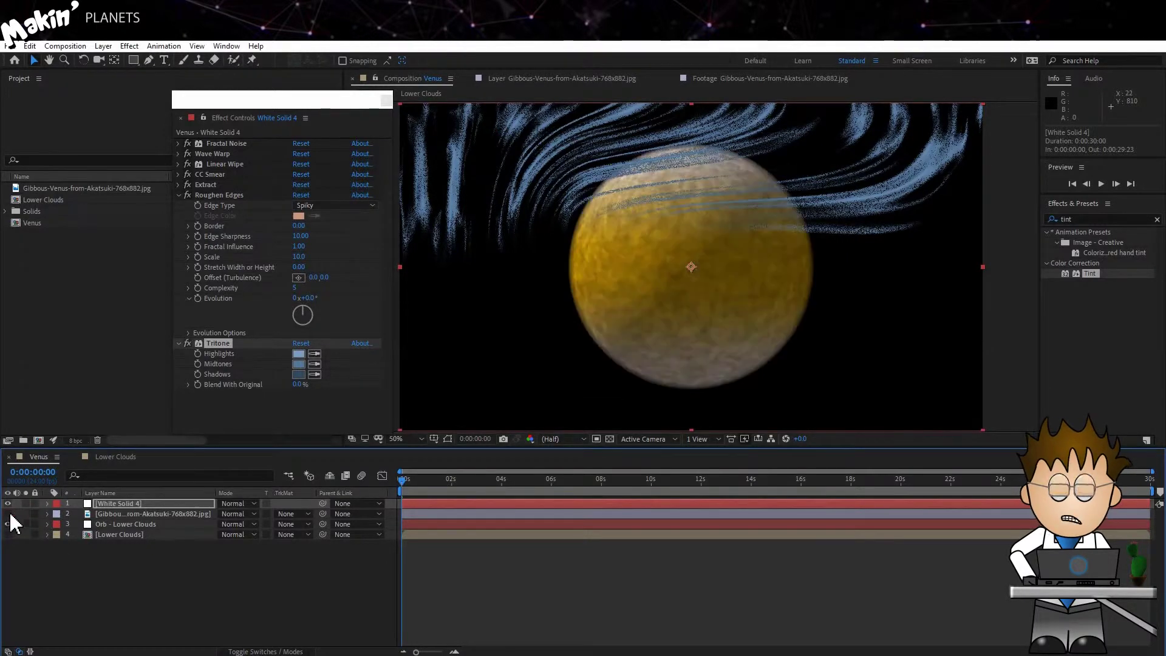
- Add Turbulent Displace to the cloud solid with Amount 70 and Size 20
{"action": "left_click", "coordinate": [130, 46]}
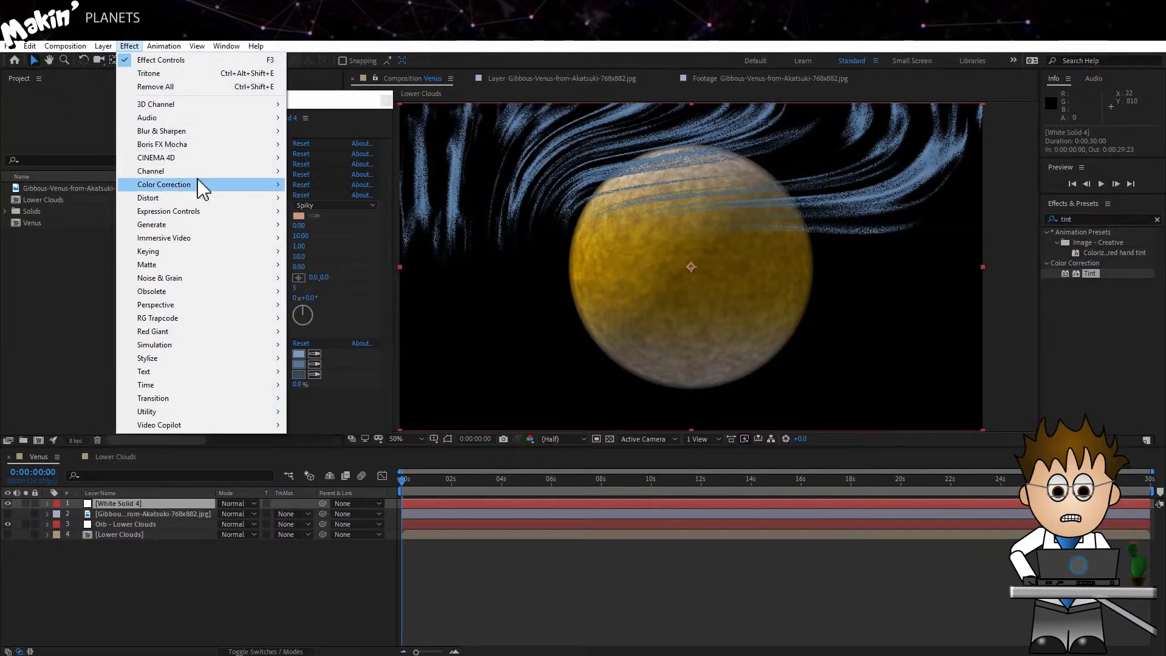
{"action": "mouse_move", "coordinate": [200, 198]}
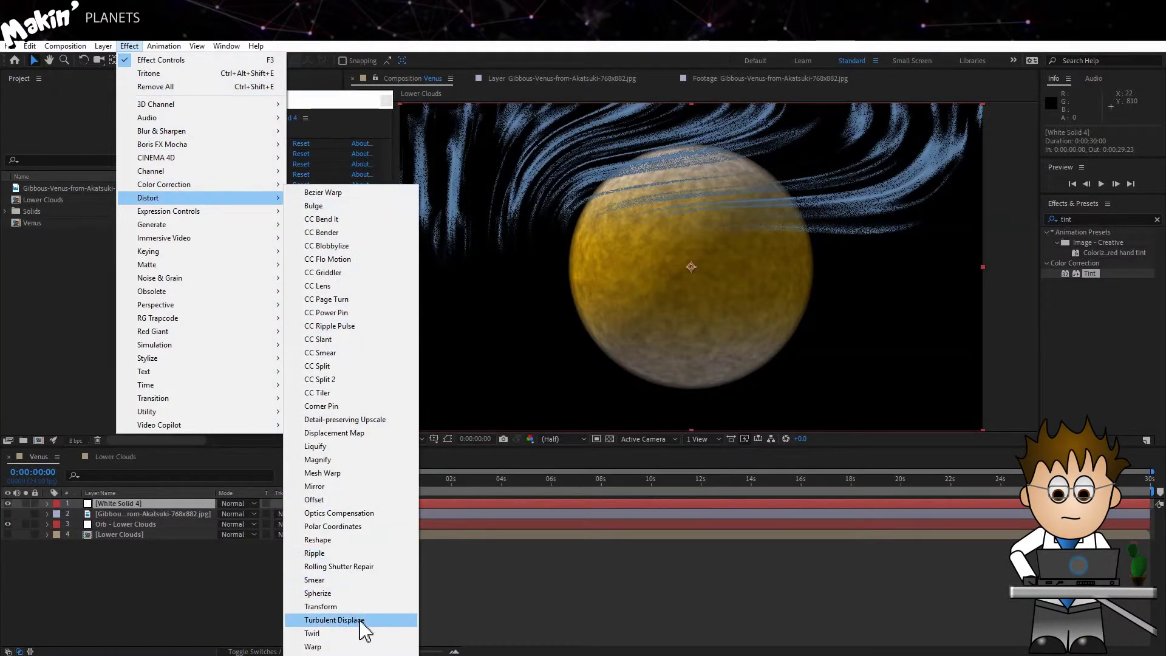
{"action": "left_click", "coordinate": [334, 620]}
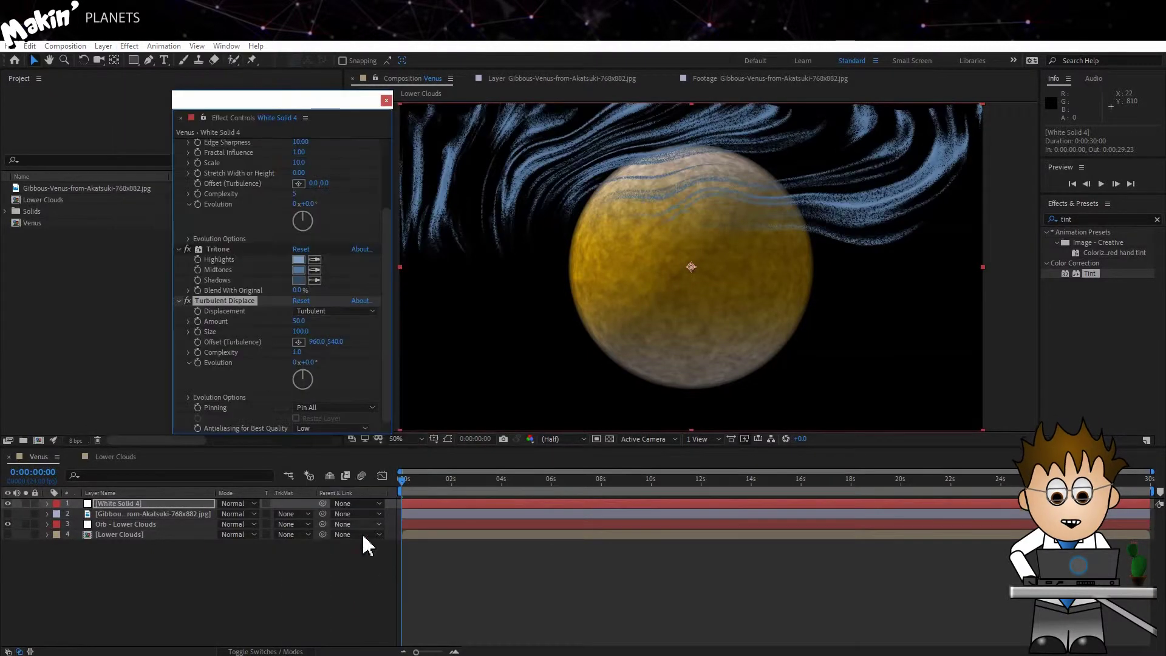
{"action": "left_click", "coordinate": [300, 321]}
{"action": "type", "text": "70"}
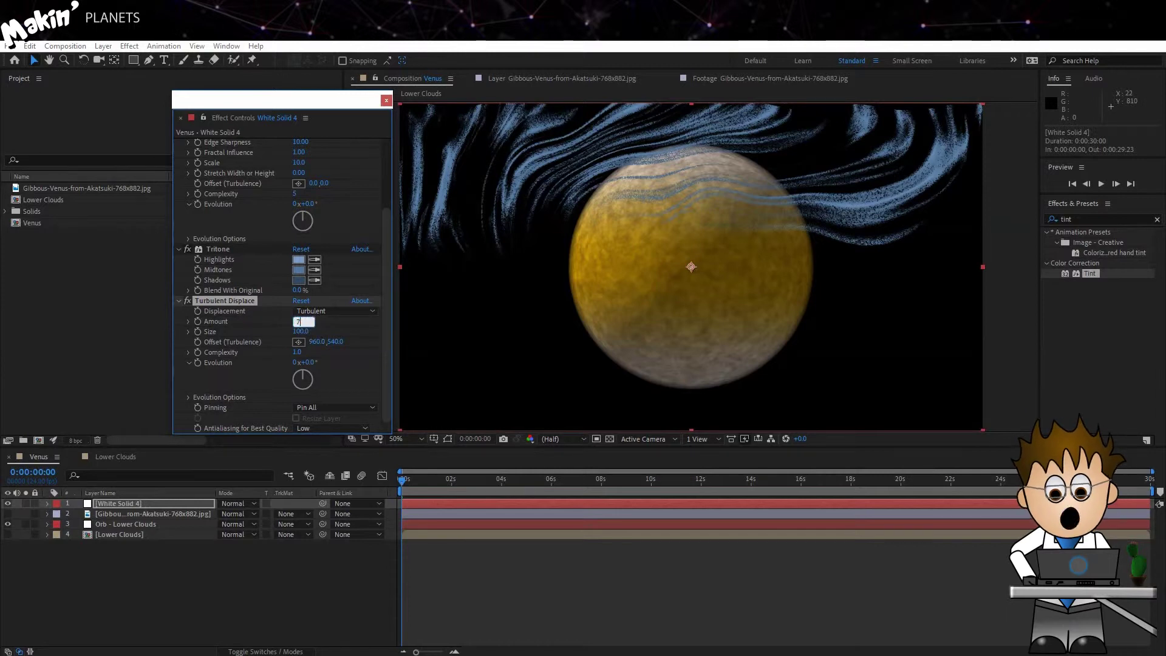
{"action": "key", "text": "Return"}
{"action": "left_click", "coordinate": [302, 331]}
{"action": "type", "text": "20"}
{"action": "key", "text": "Return"}
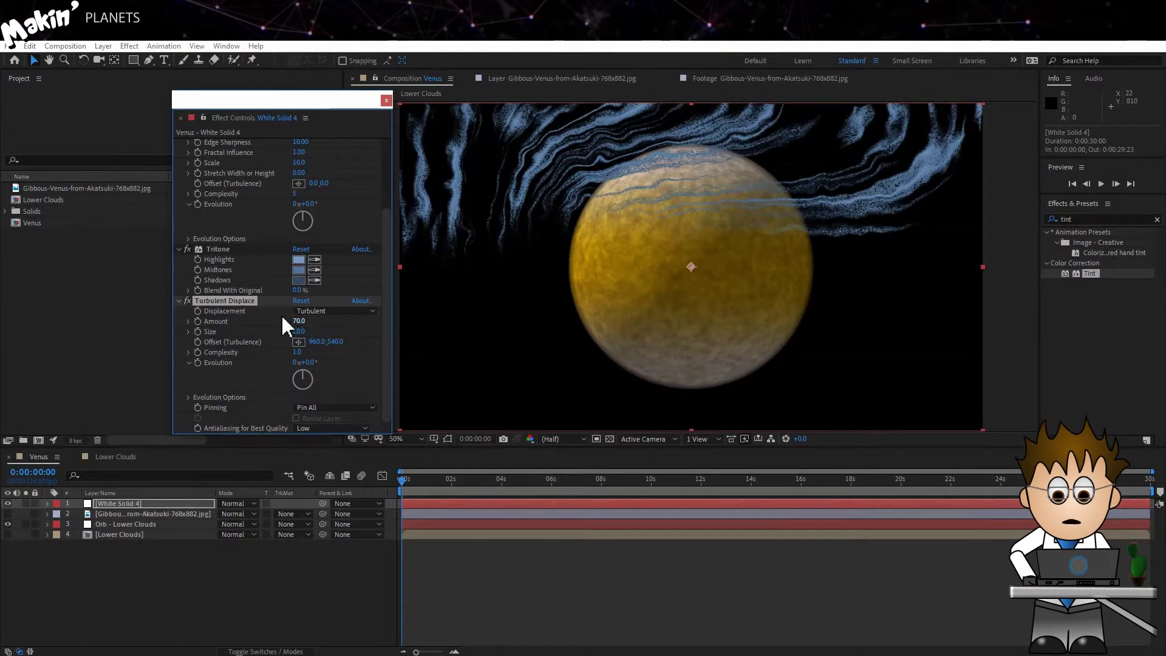
- Pre-compose the White Solid 4 layer into a new composition named Upper Clouds
{"action": "left_click", "coordinate": [155, 501]}
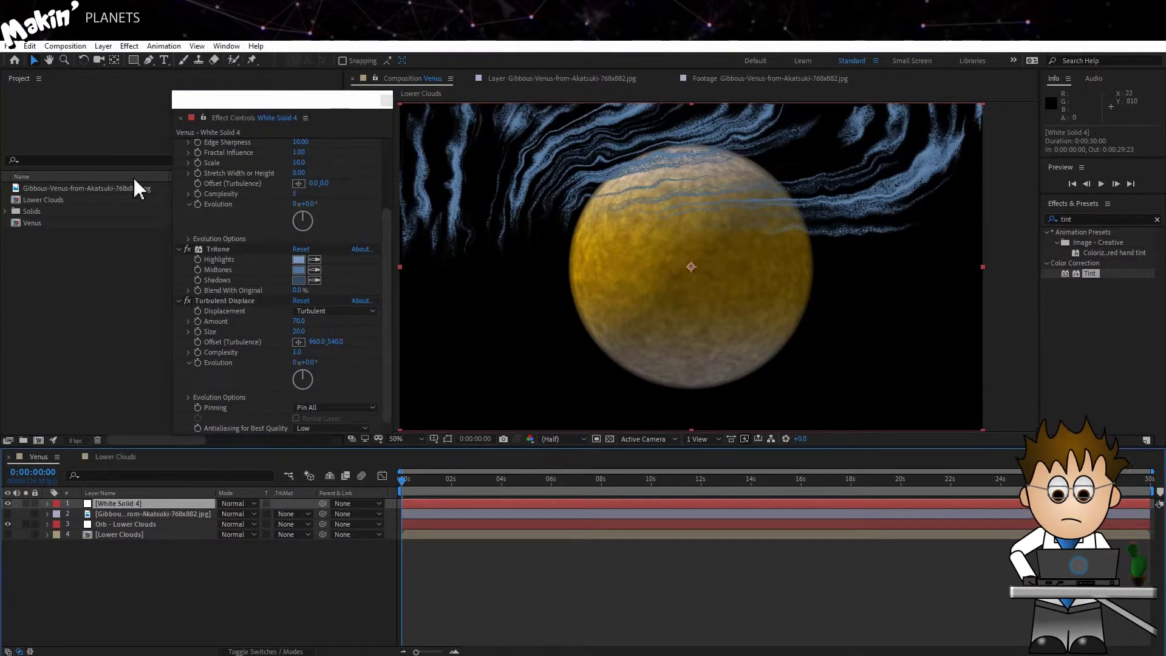
{"action": "left_click", "coordinate": [104, 47]}
{"action": "left_click", "coordinate": [182, 467]}
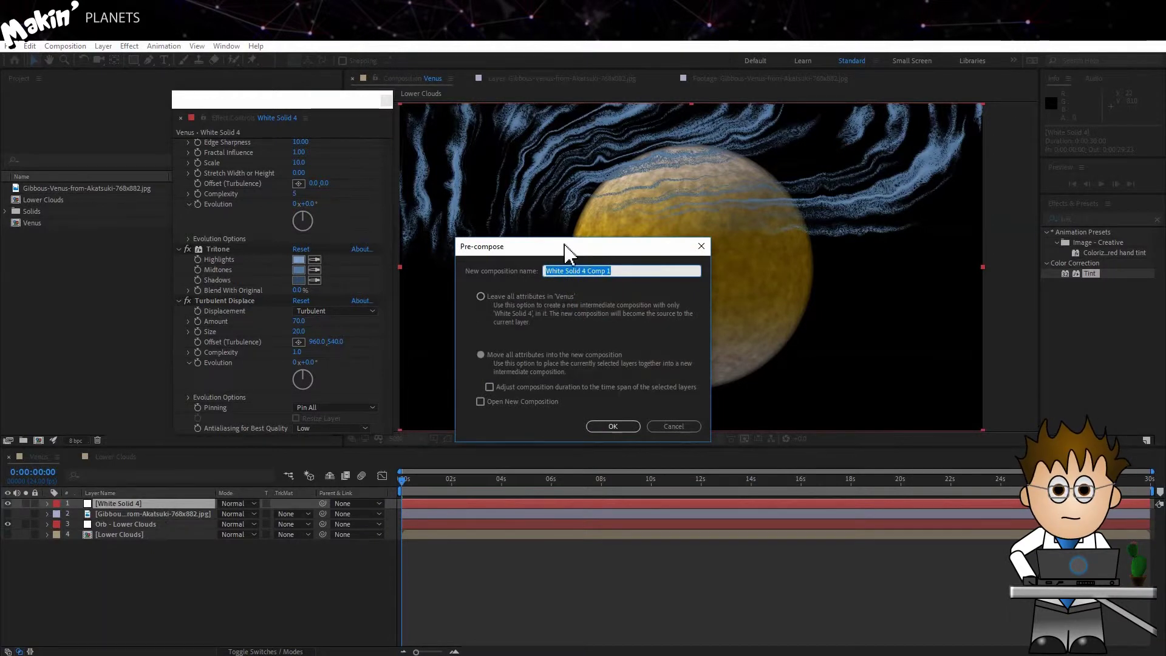
{"action": "type", "text": "Upper Clouds"}
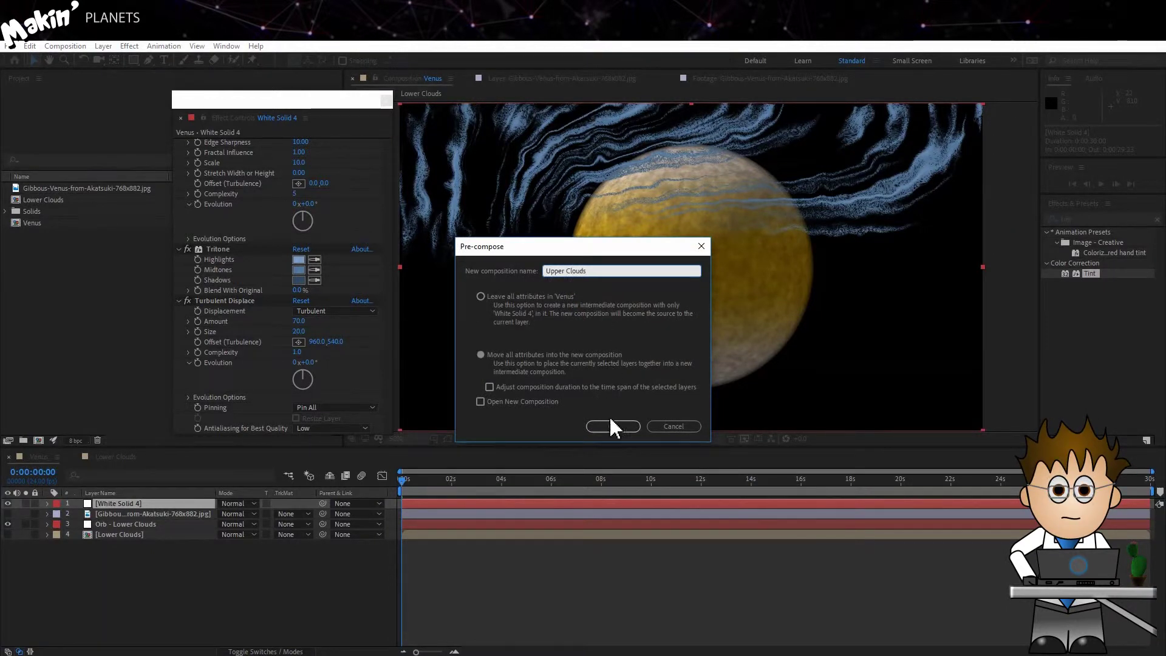
{"action": "left_click", "coordinate": [612, 426]}
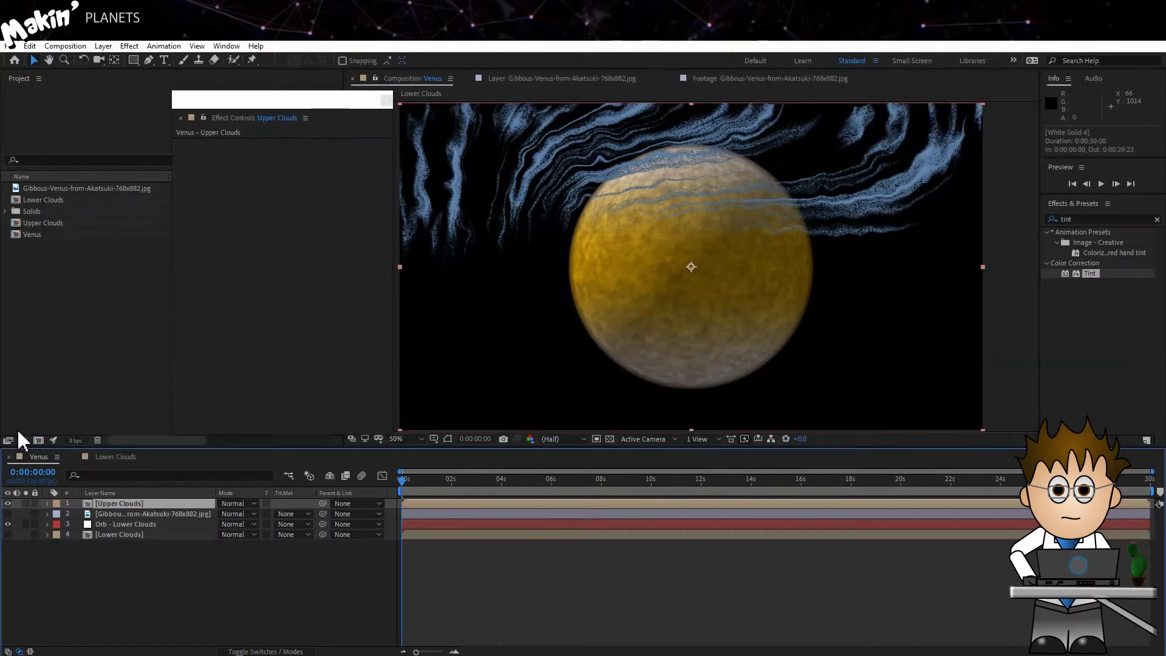
- Open the Upper Clouds composition and duplicate its White Solid 4 layer
{"action": "double_click", "coordinate": [97, 502]}
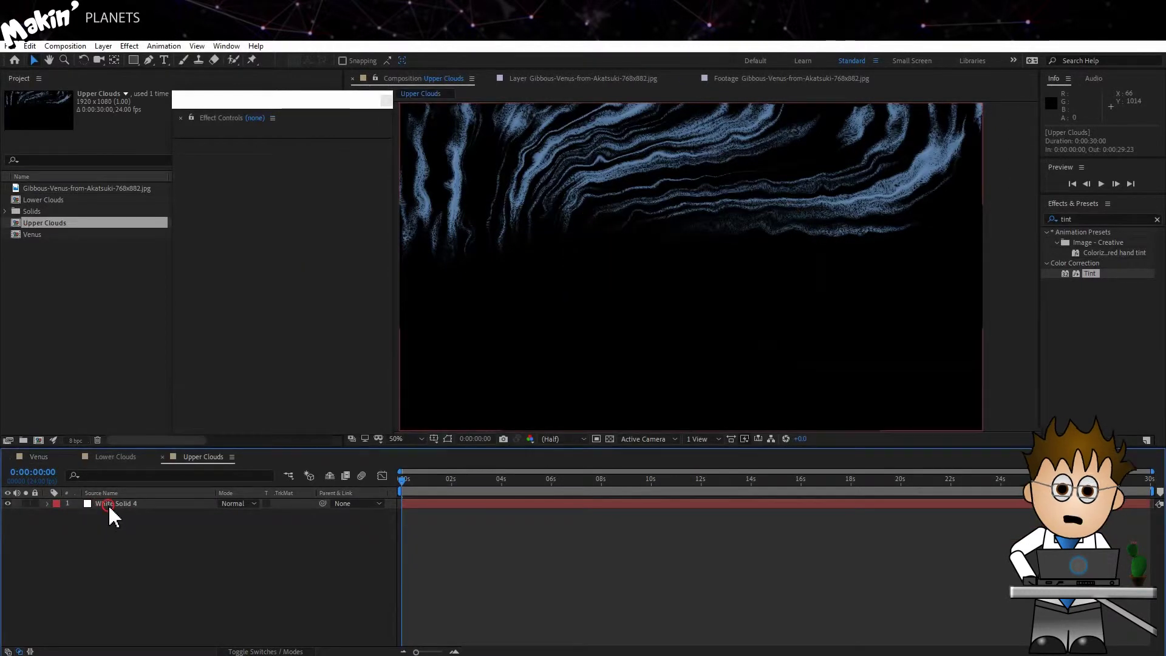
{"action": "left_click", "coordinate": [108, 505]}
{"action": "left_click", "coordinate": [29, 45]}
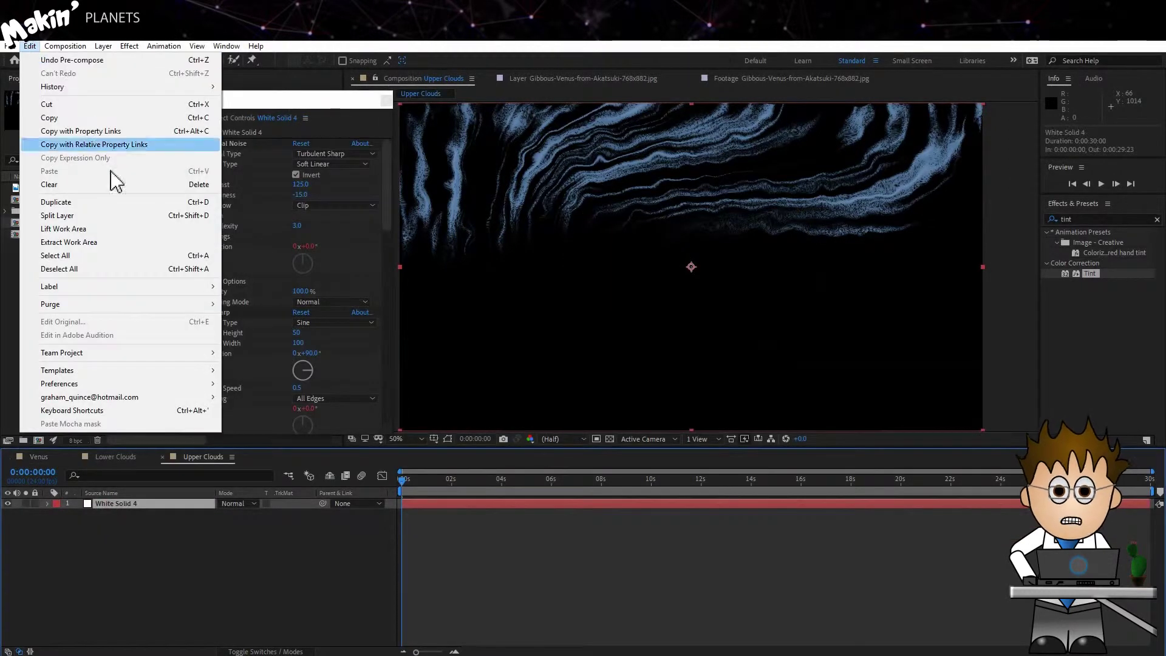
{"action": "left_click", "coordinate": [109, 207]}
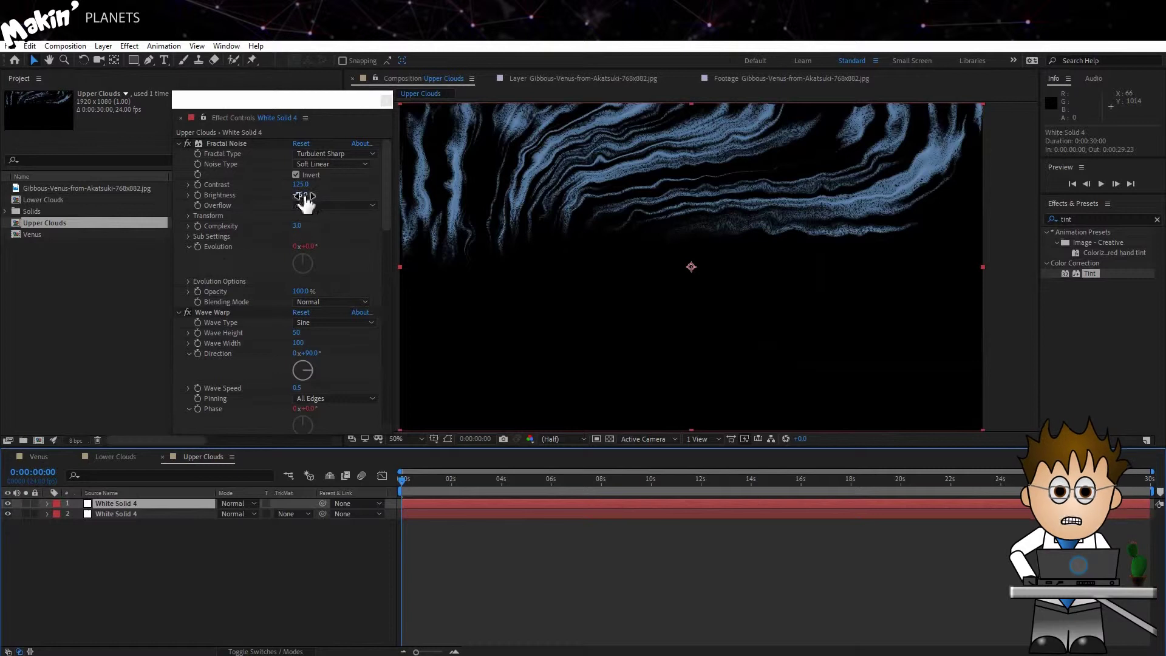
- Give the top copy's Fractal Noise Evolution the expression time*10
{"action": "left_click", "coordinate": [197, 247]}
{"action": "key", "text": "u"}
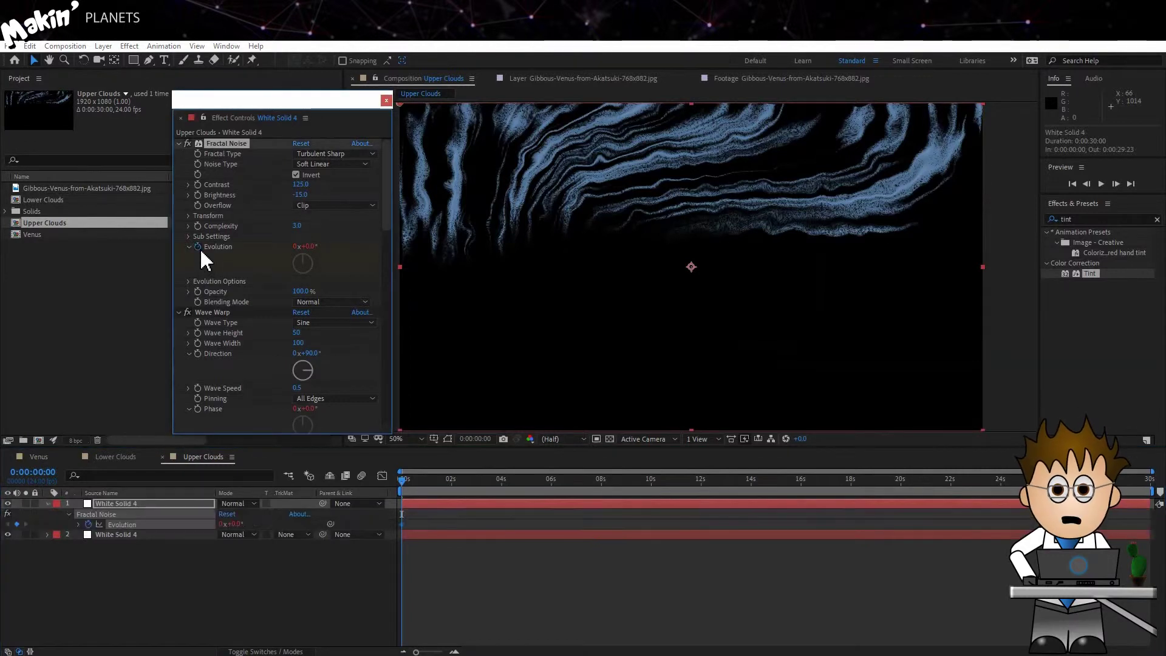
{"action": "left_click", "coordinate": [88, 524], "text": "alt"}
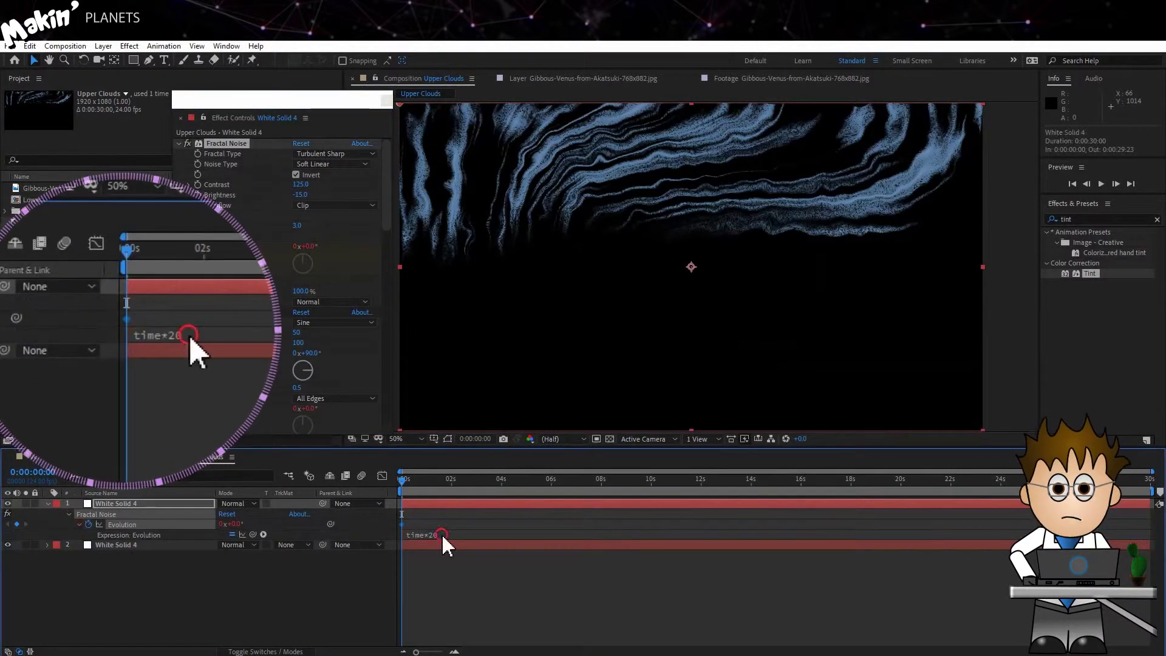
{"action": "type", "text": "time*20"}
{"action": "key", "text": "BackSpace"}
{"action": "key", "text": "BackSpace"}
{"action": "type", "text": "10"}
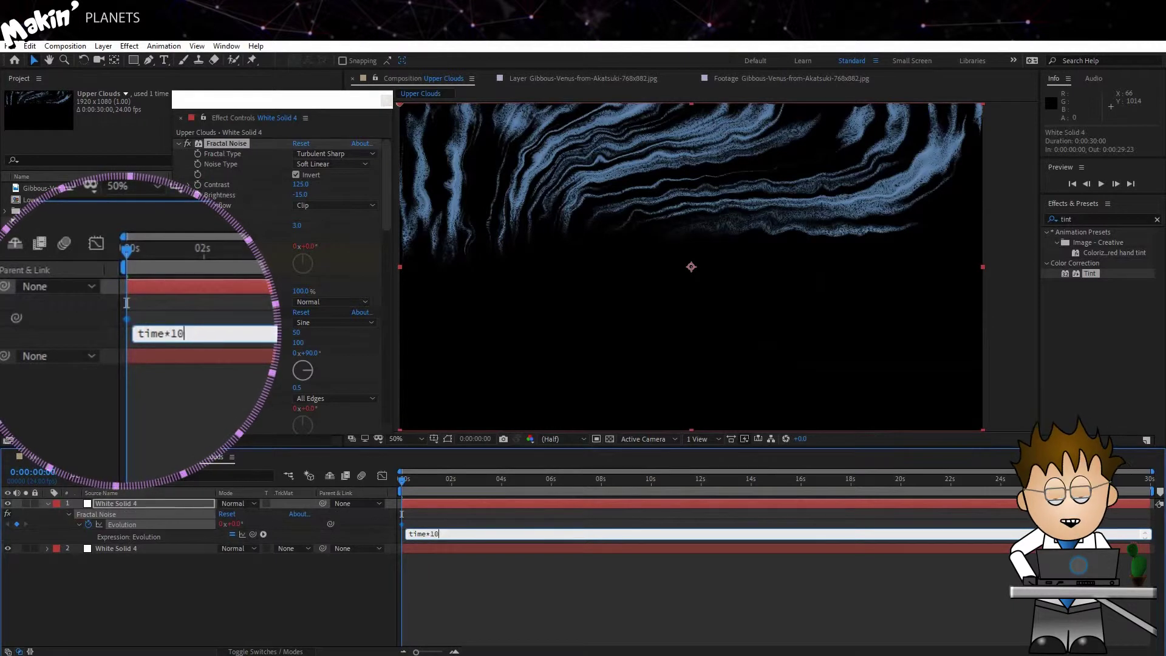
{"action": "key", "text": "KP_Enter"}
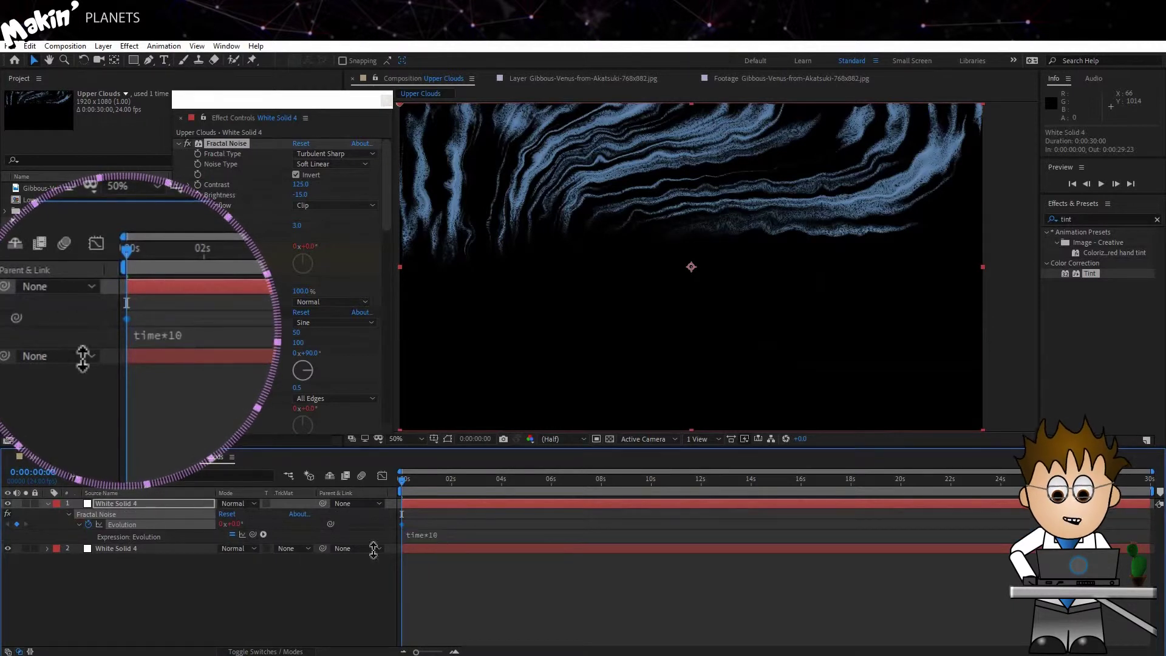
- Set the Linear Wipe Transition Completion to 70% and its angle to 180°
{"action": "left_click", "coordinate": [179, 144]}
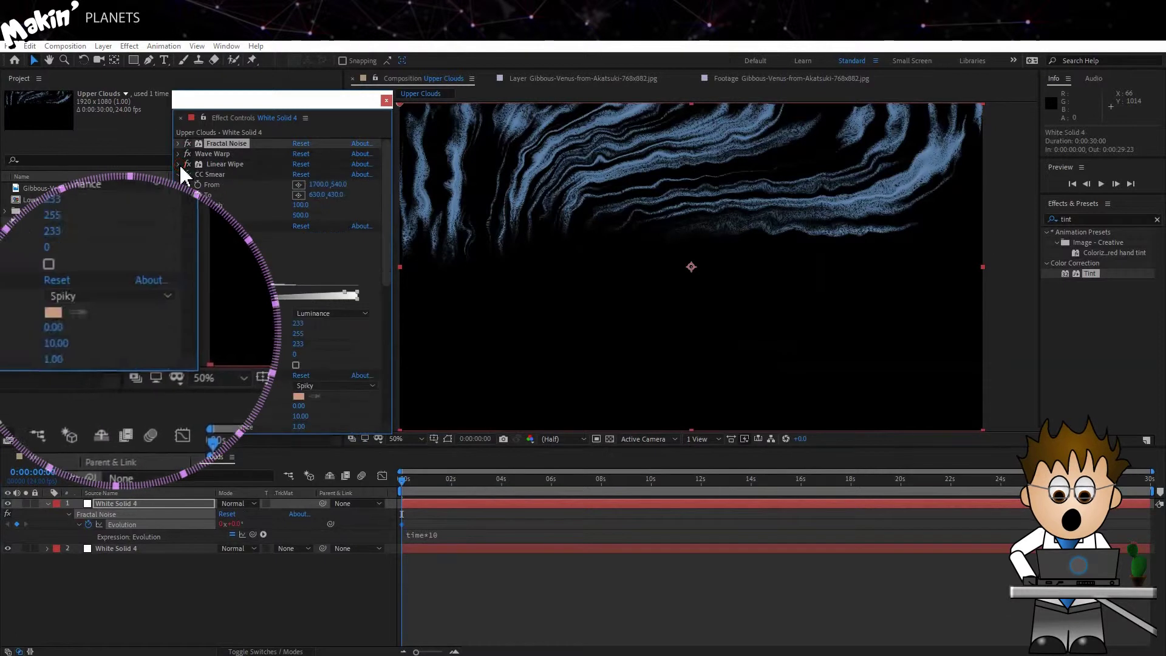
{"action": "left_click", "coordinate": [298, 174]}
{"action": "type", "text": "70"}
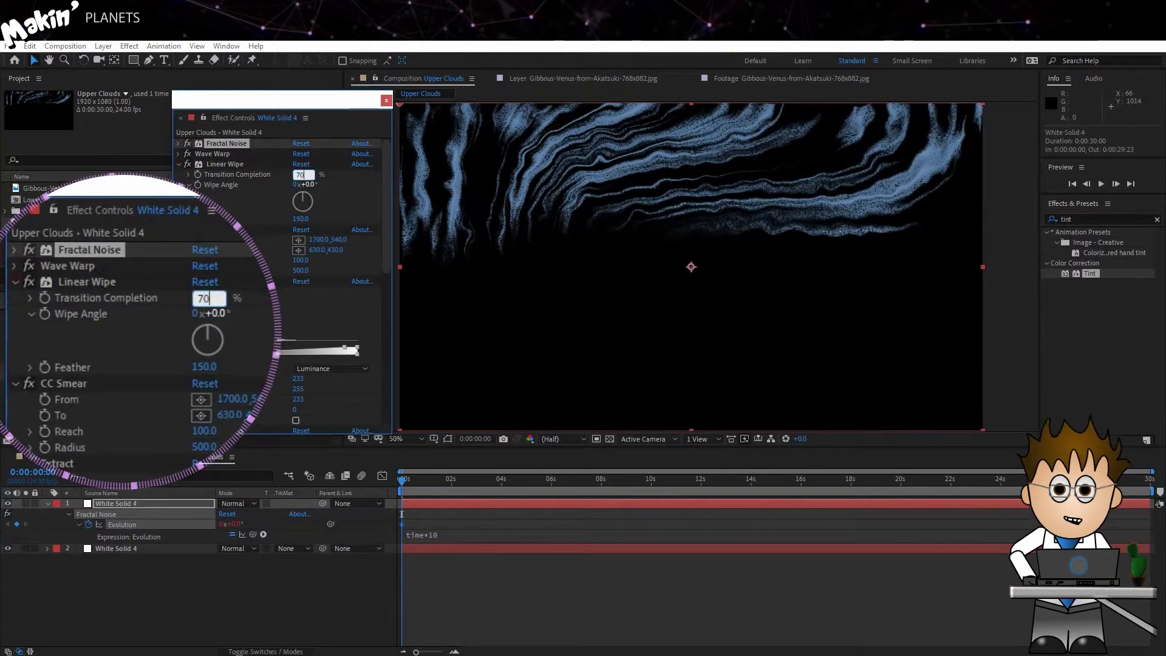
{"action": "key", "text": "KP_Enter"}
{"action": "left_click", "coordinate": [222, 164]}
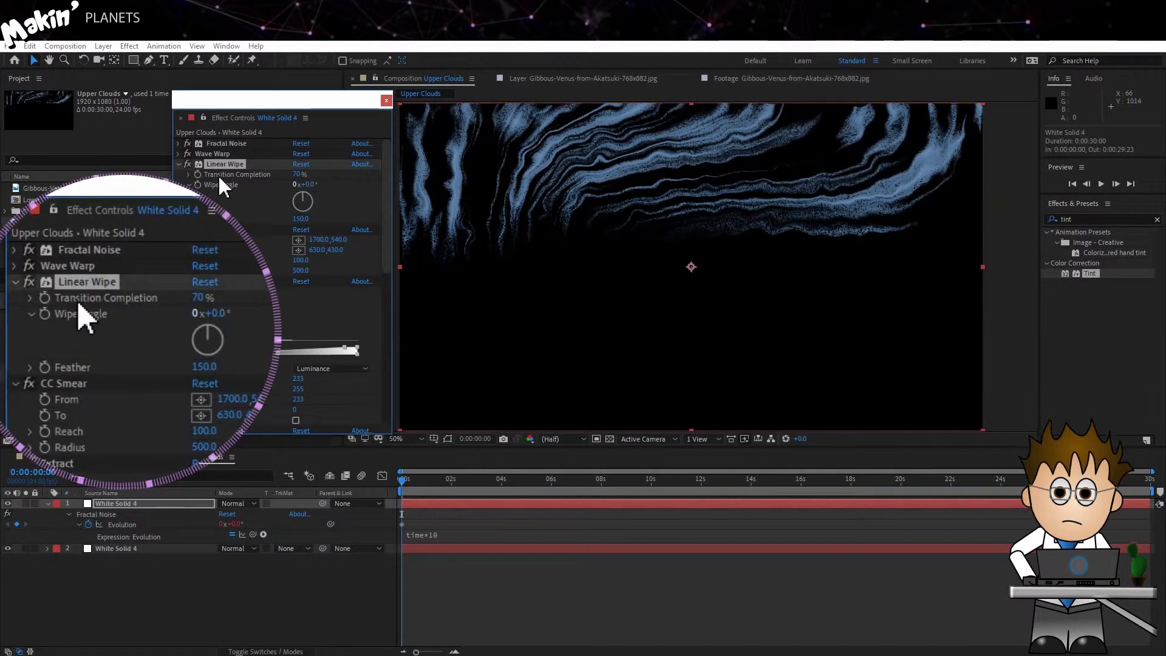
{"action": "left_click", "coordinate": [310, 184]}
{"action": "type", "text": "180"}
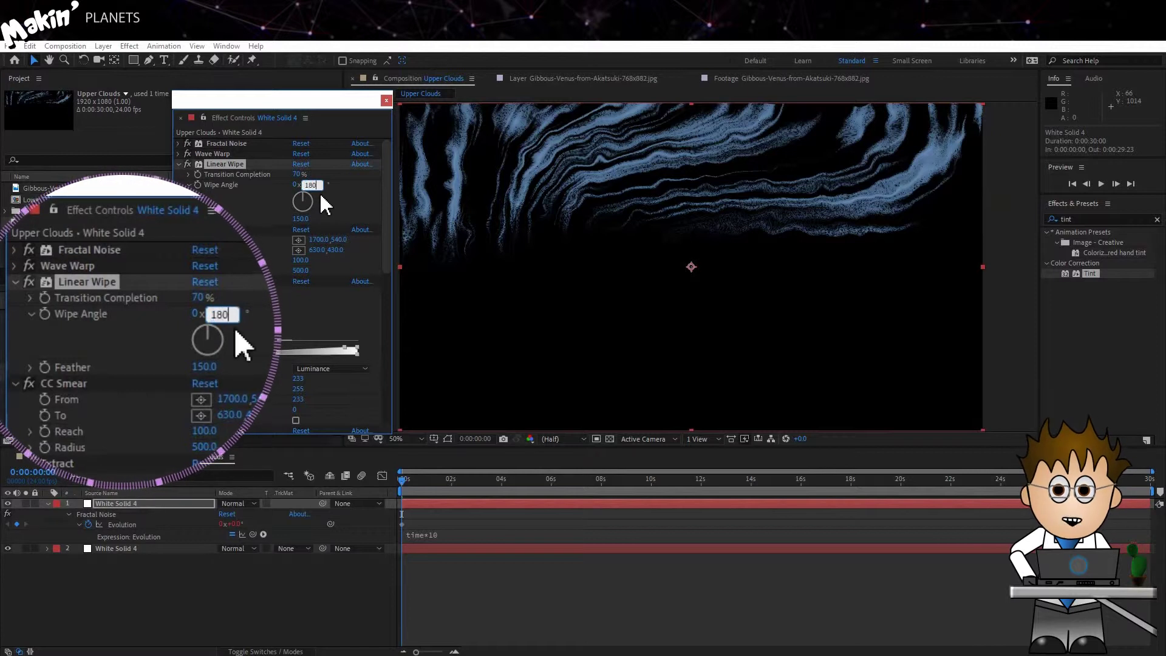
{"action": "key", "text": "KP_Enter"}
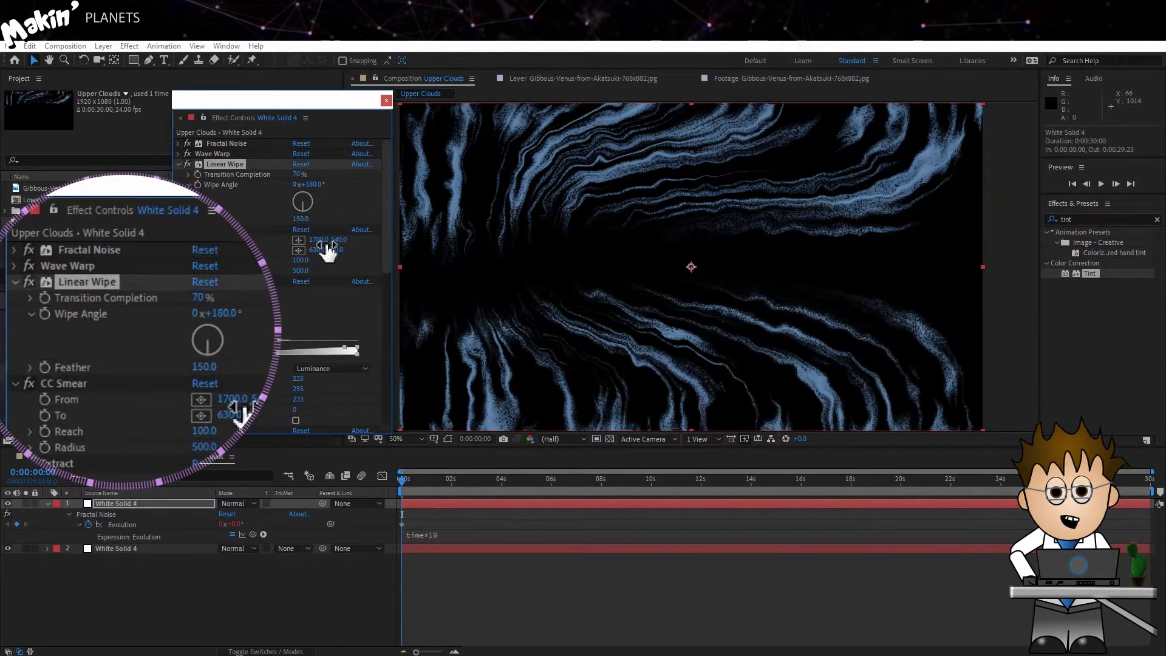
- Set the CC Smear From Y to 670 and the To point to 660, 630
{"action": "left_click_drag", "start_coordinate": [326, 247], "coordinate": [334, 247]}
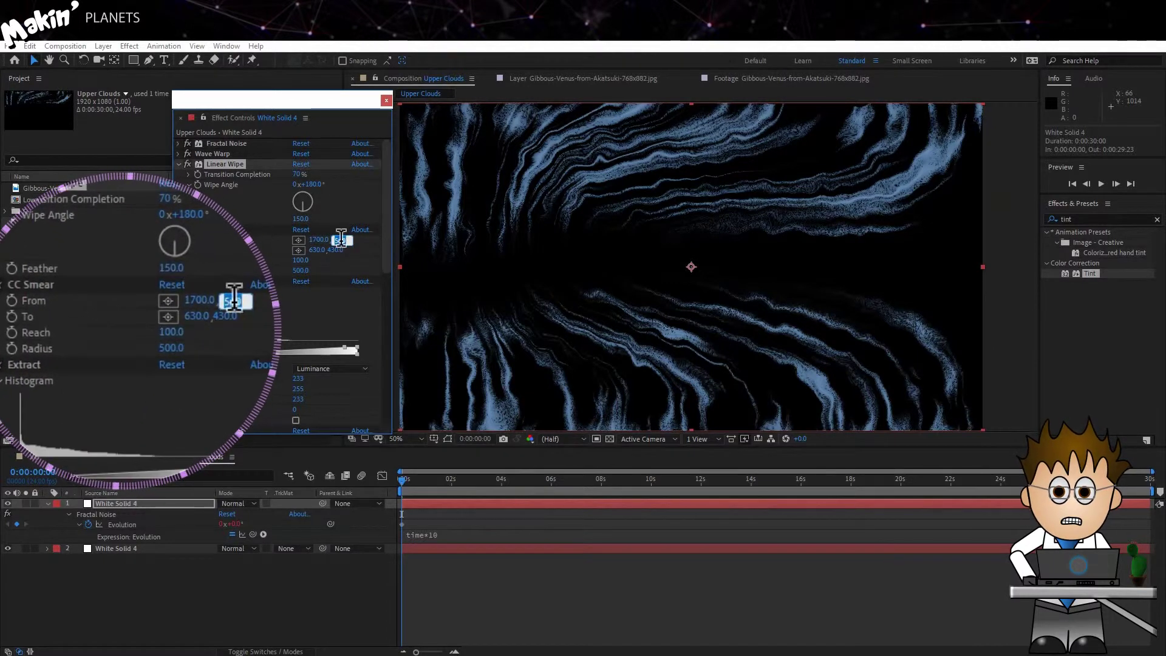
{"action": "left_click", "coordinate": [338, 240]}
{"action": "type", "text": "670"}
{"action": "key", "text": "Tab"}
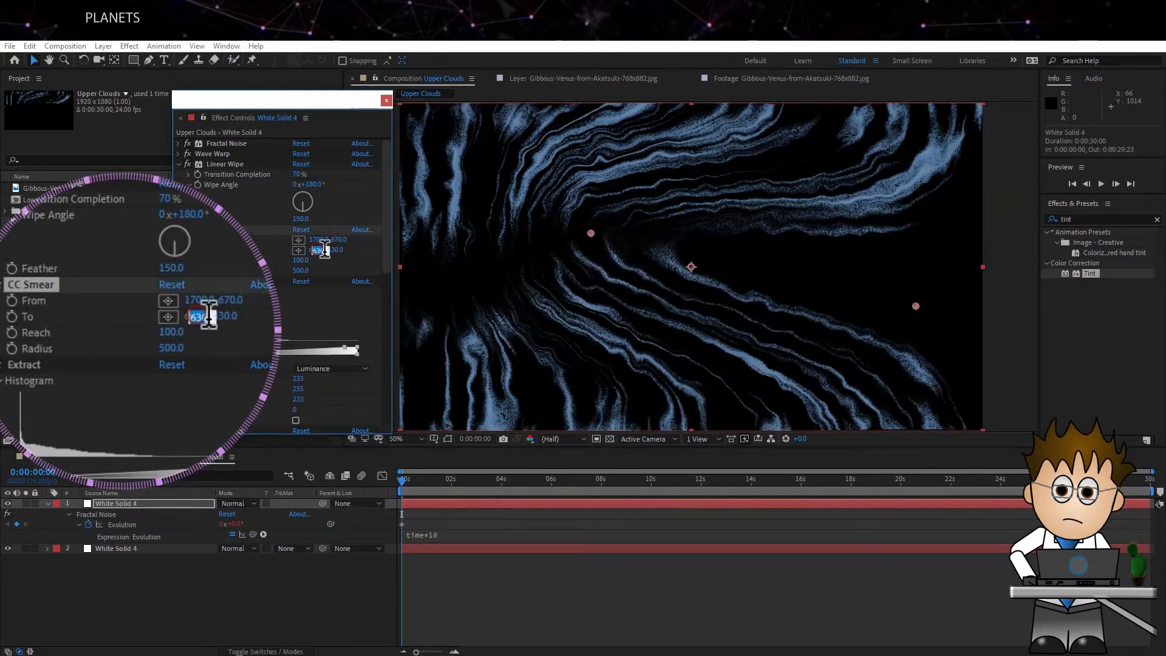
{"action": "type", "text": "660"}
{"action": "key", "text": "Return"}
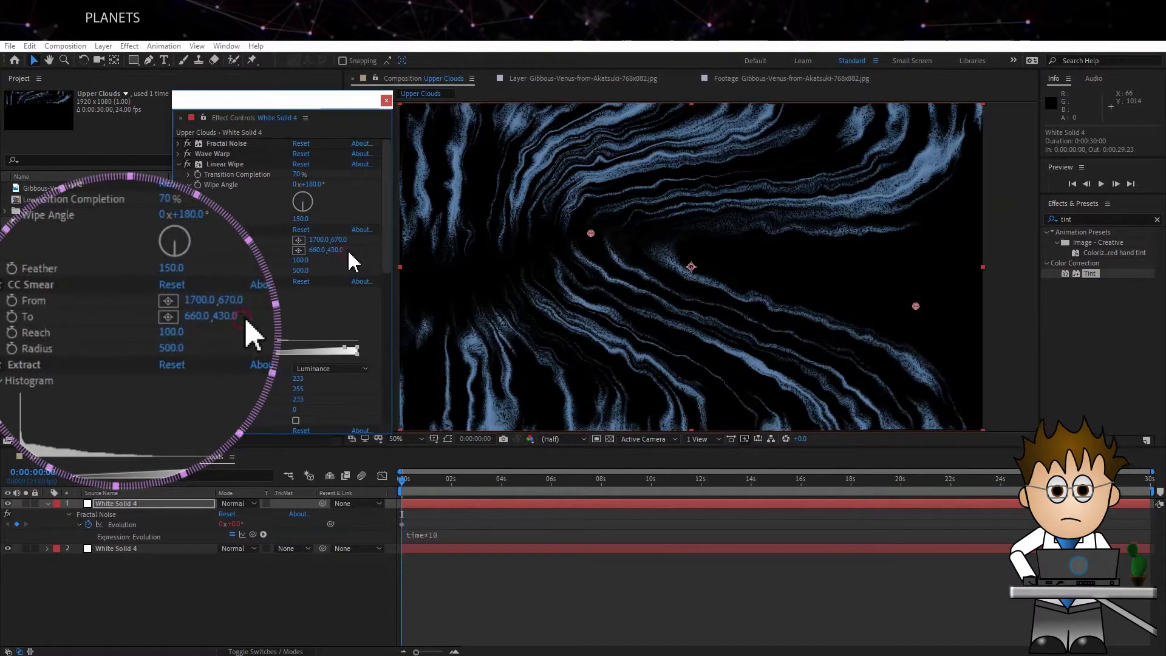
{"action": "left_click", "coordinate": [334, 249]}
{"action": "type", "text": "63"}
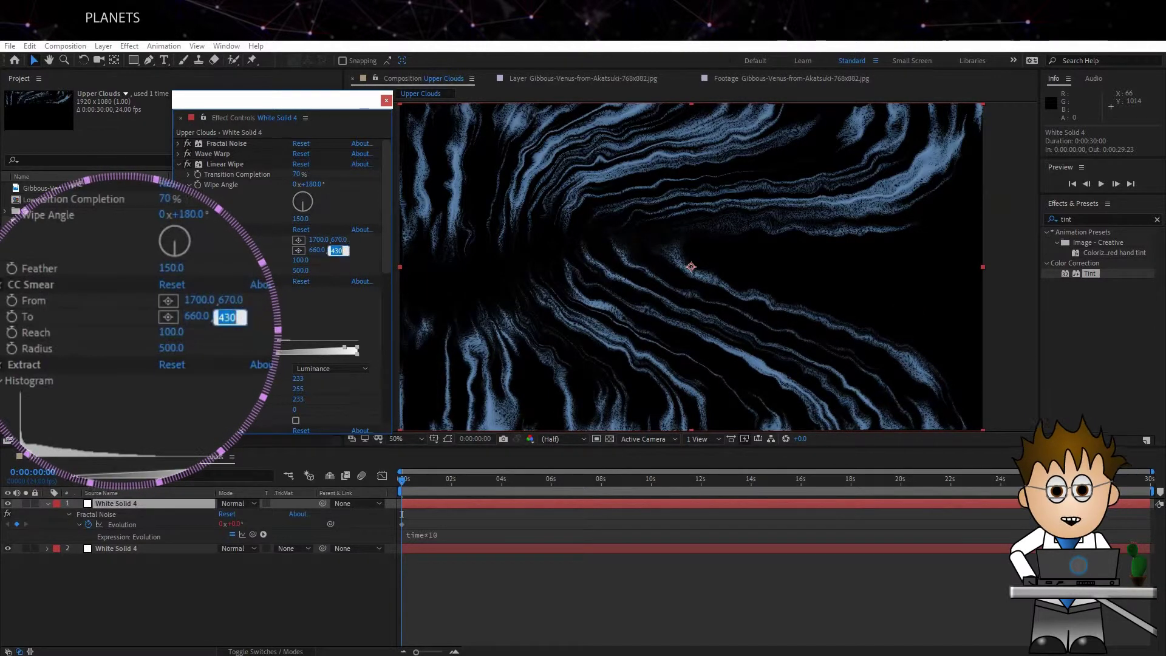
{"action": "type", "text": "0"}
{"action": "key", "text": "Return"}
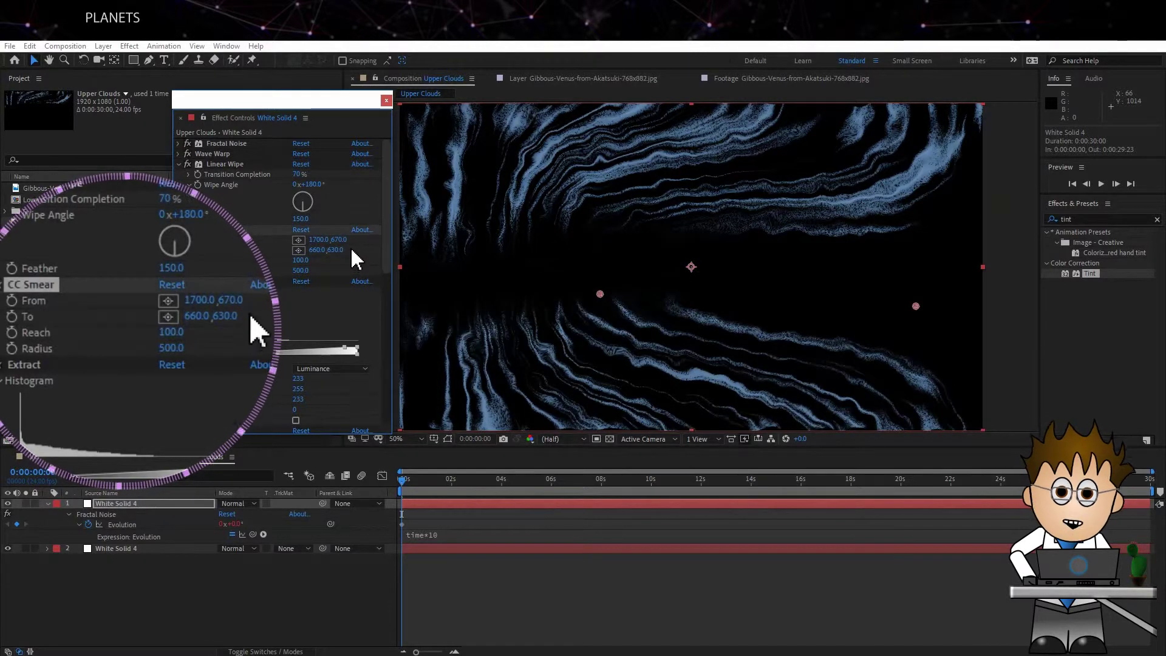
{"action": "left_click", "coordinate": [141, 601]}
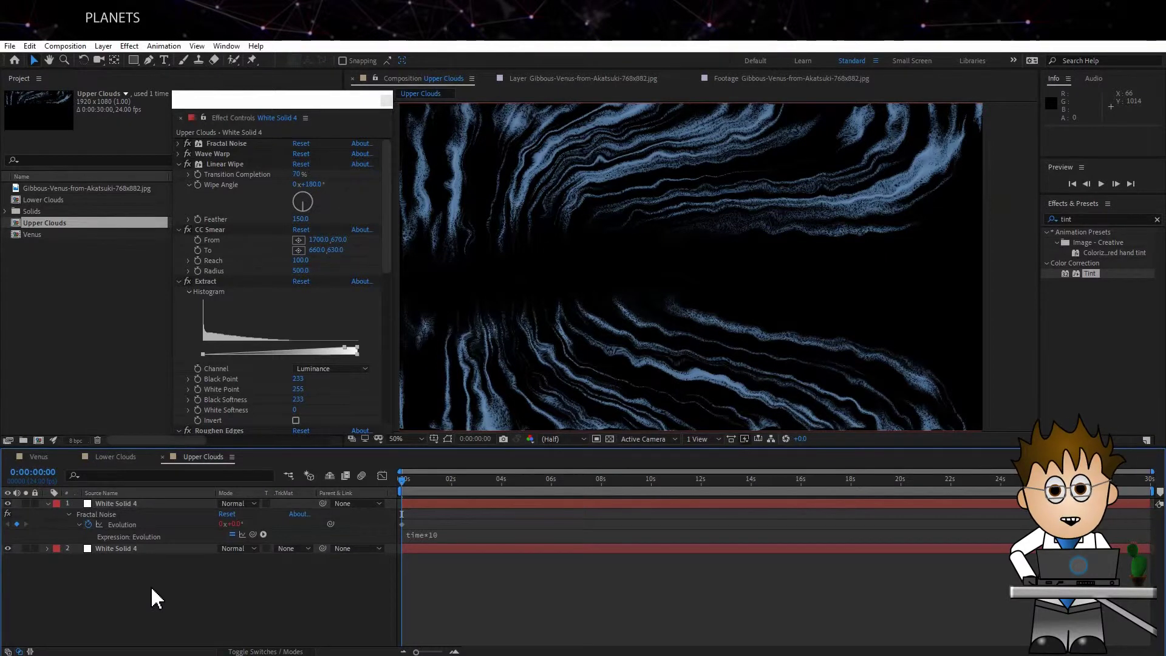
- Create a new mid-grey (7F7F7F) solid layer in Upper Clouds
{"action": "left_click", "coordinate": [104, 47]}
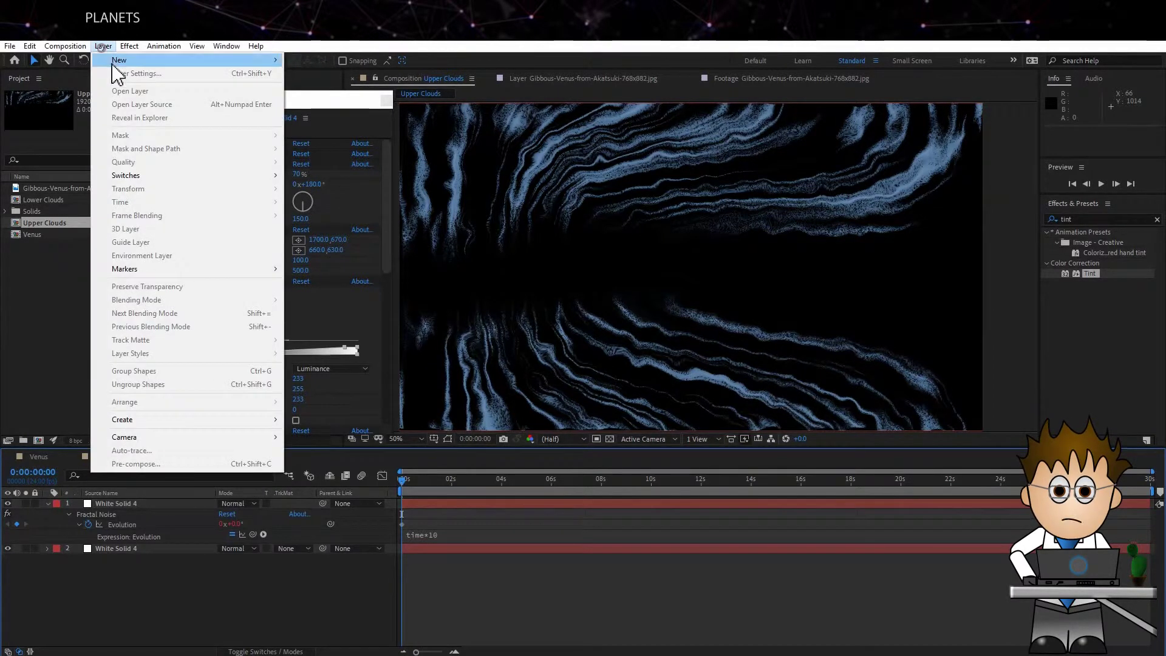
{"action": "mouse_move", "coordinate": [117, 58]}
{"action": "left_click", "coordinate": [338, 79]}
{"action": "left_click", "coordinate": [344, 382]}
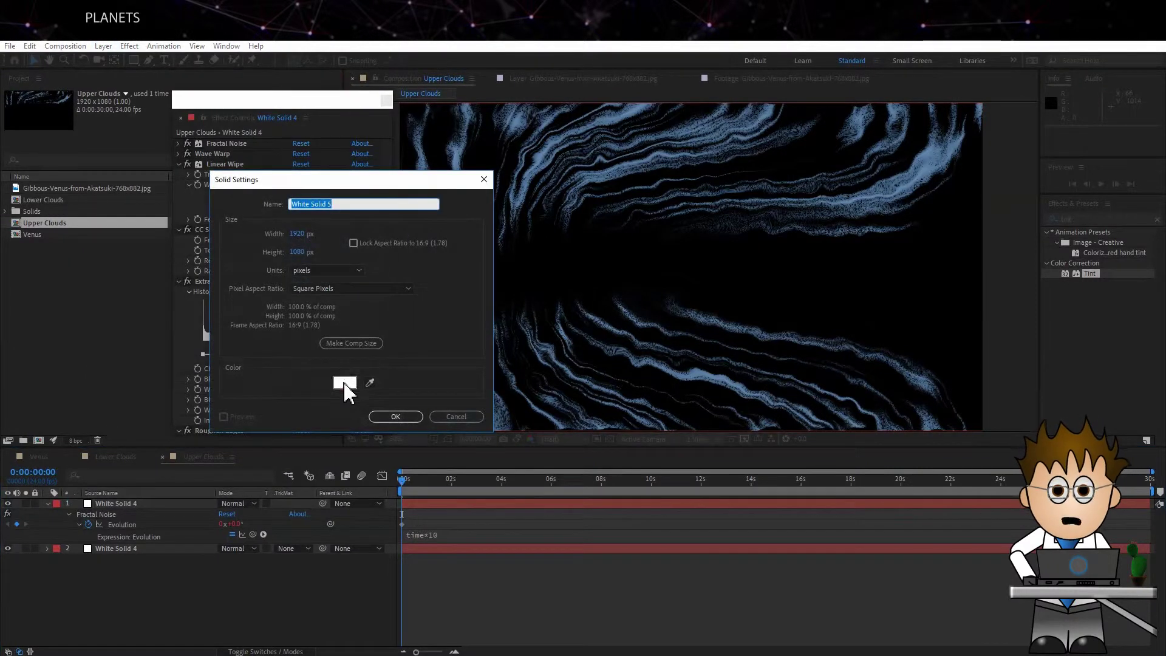
{"action": "left_click_drag", "start_coordinate": [462, 334], "coordinate": [414, 350]}
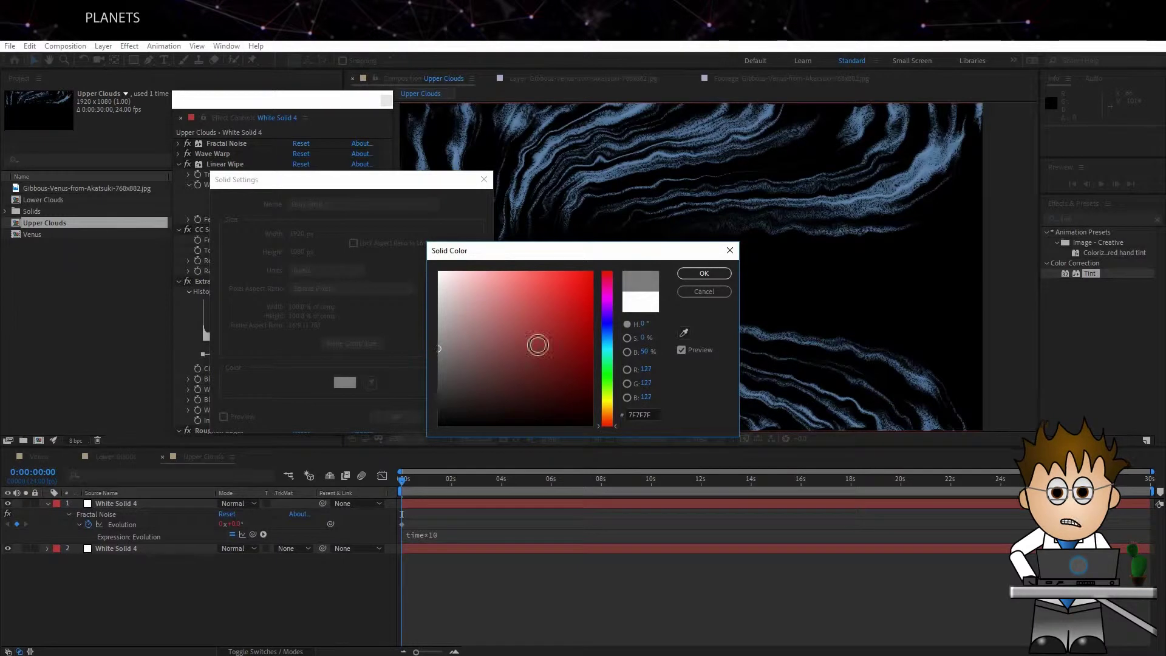
{"action": "left_click", "coordinate": [699, 274]}
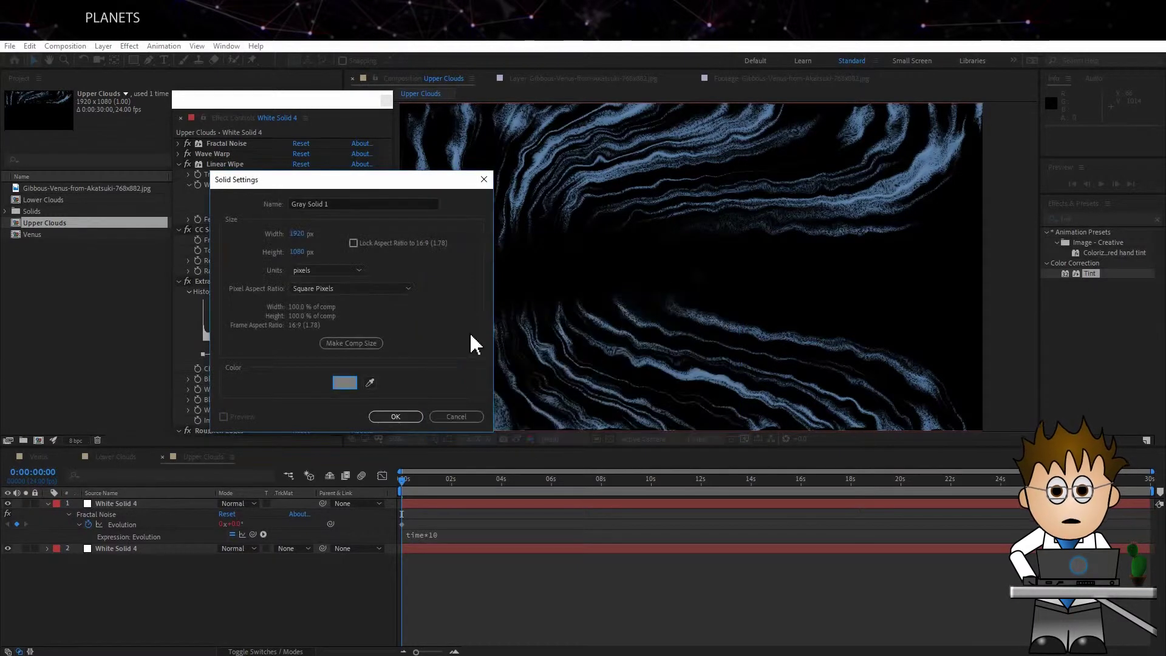
{"action": "left_click", "coordinate": [392, 416]}
- Draw a wide rectangle mask across the grey solid's middle band
{"action": "left_click", "coordinate": [133, 60]}
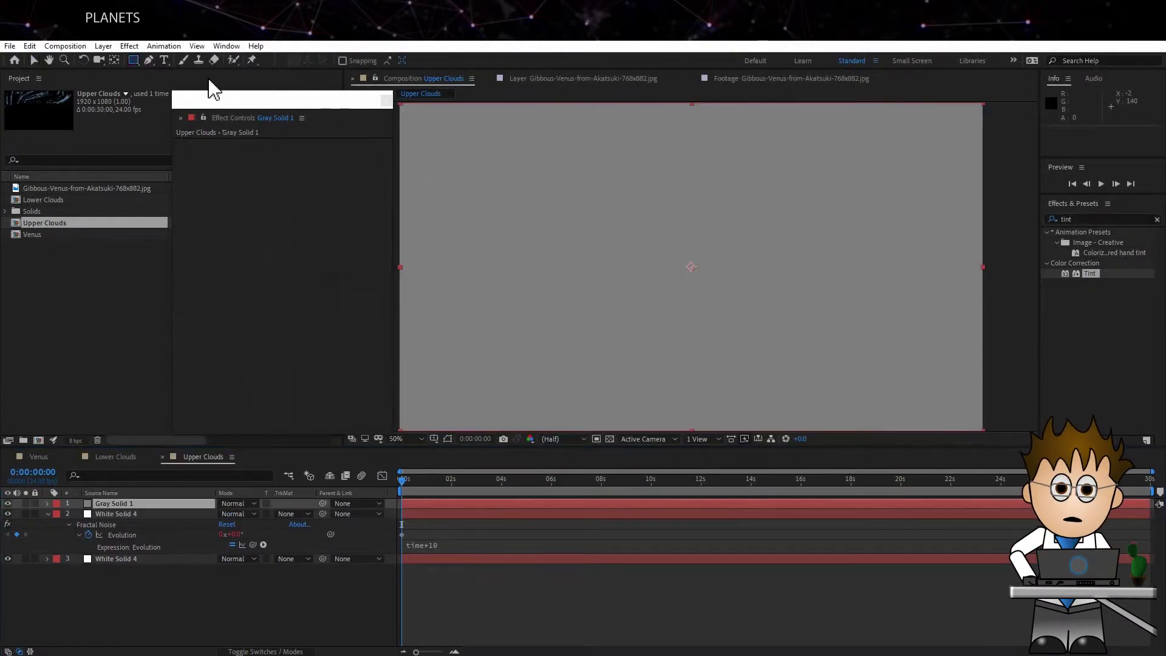
{"action": "left_click_drag", "start_coordinate": [203, 100], "coordinate": [99, 95]}
{"action": "scroll", "coordinate": [375, 197], "scroll_direction": "down", "scroll_amount": 1}
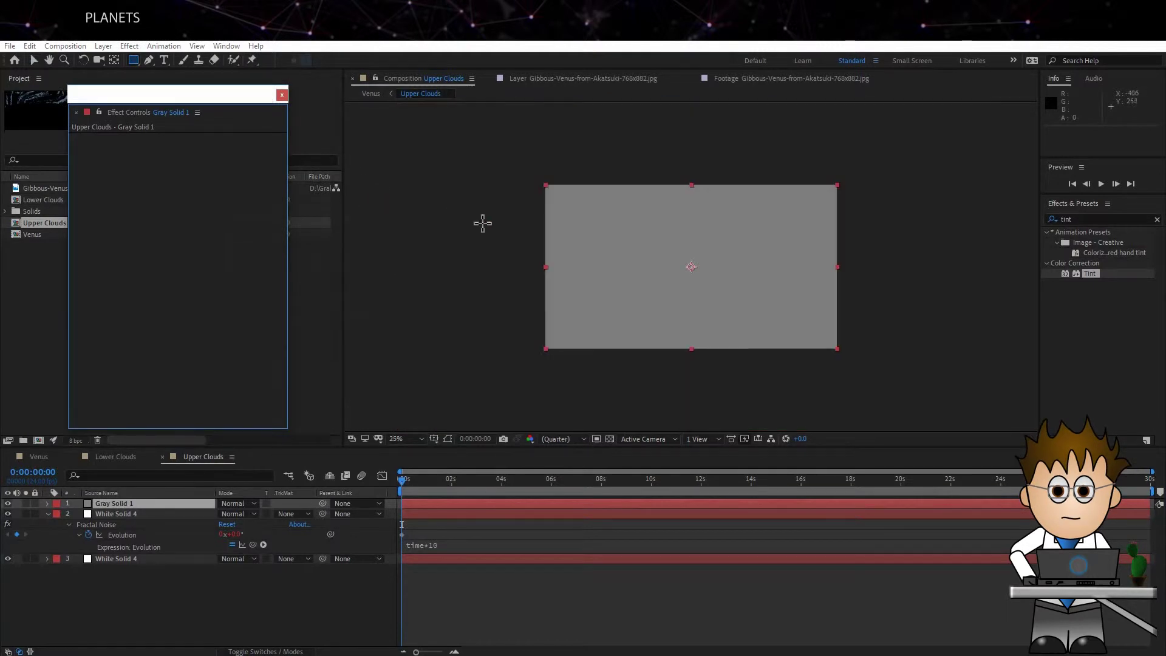
{"action": "left_click_drag", "start_coordinate": [470, 225], "coordinate": [884, 311]}
- Feather the grey solid's Mask 1 by 100, set it to Subtract, then select the lower White Solid 4
{"action": "left_click", "coordinate": [68, 525]}
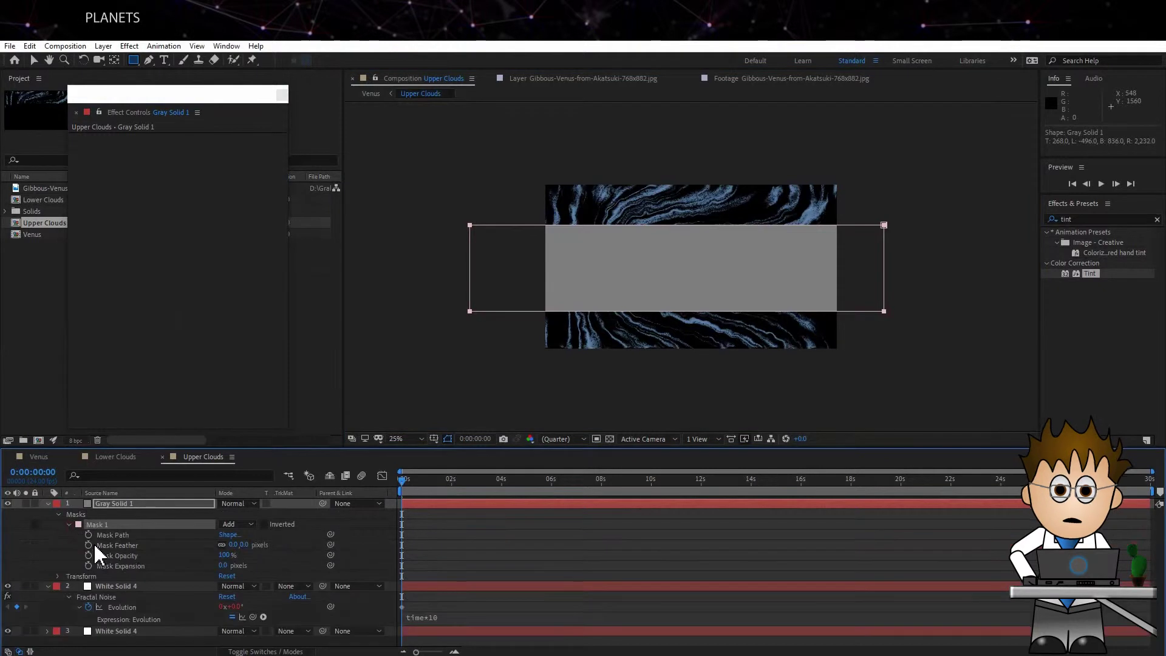
{"action": "left_click", "coordinate": [237, 545]}
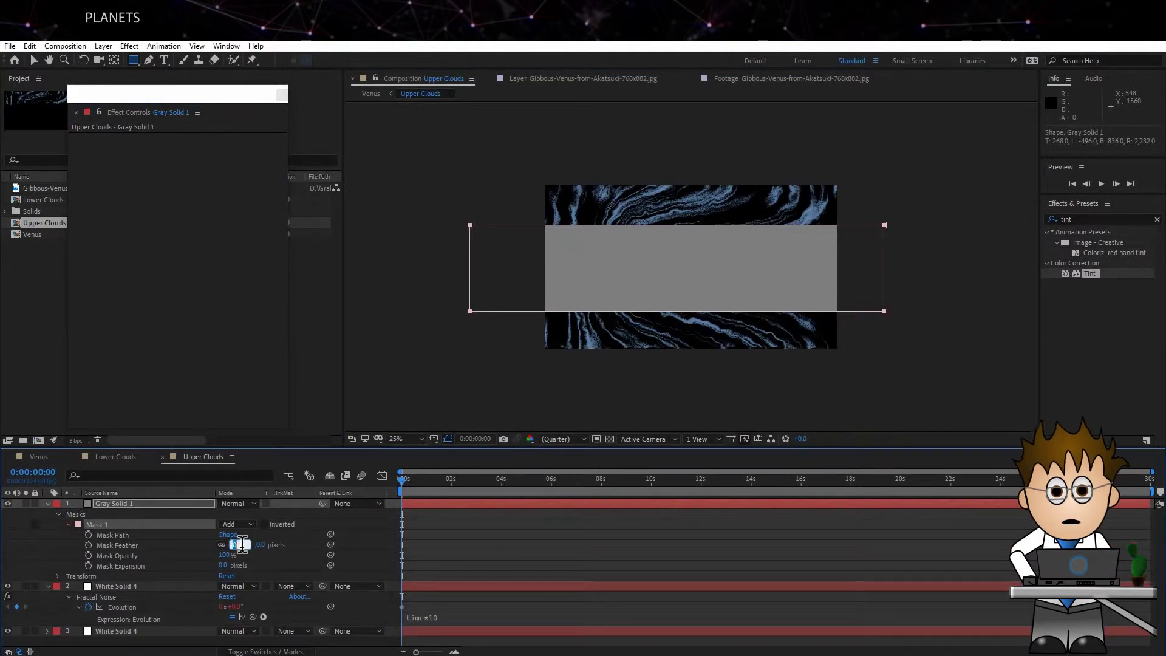
{"action": "type", "text": "100"}
{"action": "key", "text": "Return"}
{"action": "left_click", "coordinate": [239, 524]}
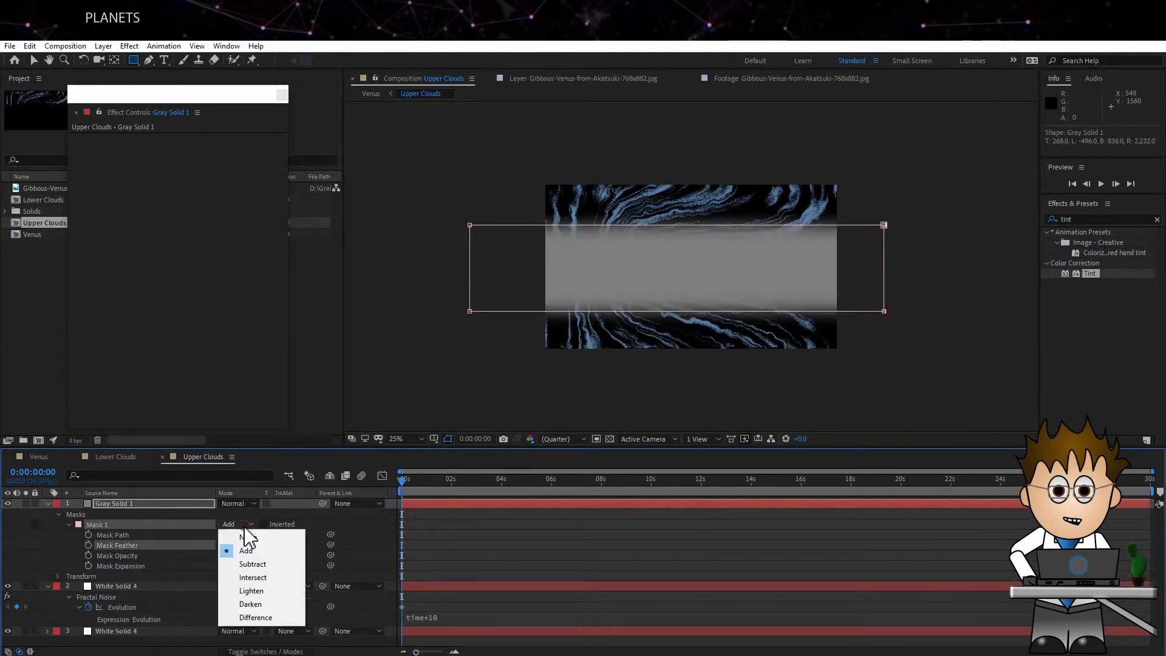
{"action": "left_click", "coordinate": [254, 565]}
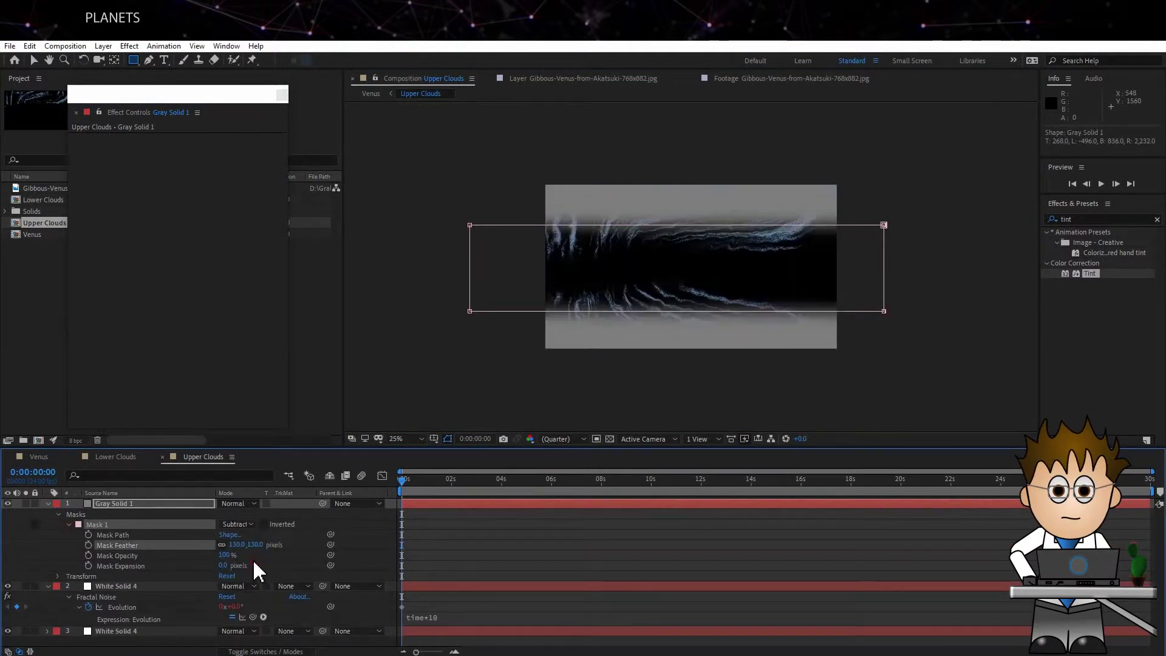
{"action": "left_click", "coordinate": [62, 539]}
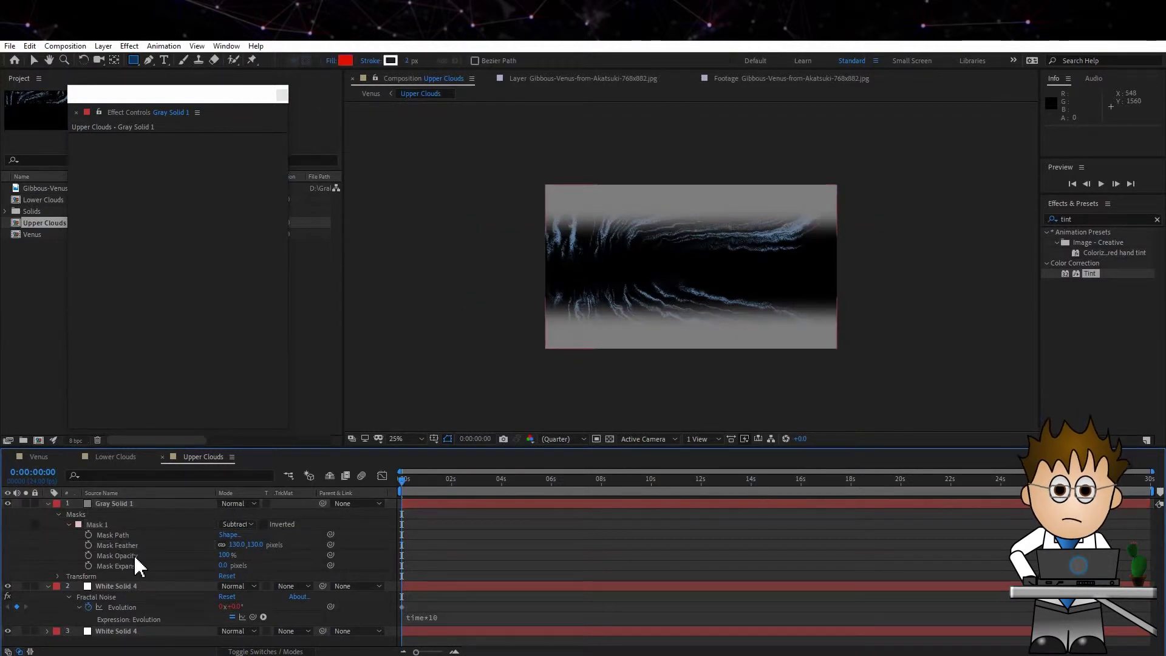
{"action": "left_click", "coordinate": [125, 631]}
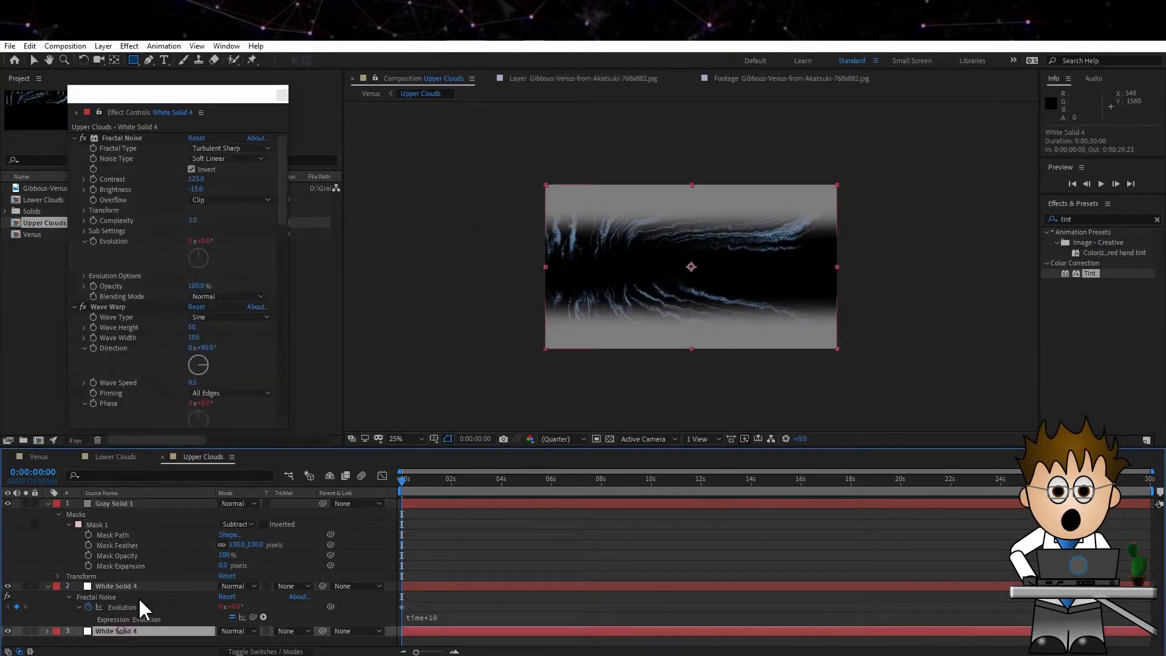
- Copy the Roughen Edges and Tritone effects from the lower White Solid 4 layer
{"action": "key", "text": "e"}
{"action": "scroll", "coordinate": [140, 607], "scroll_direction": "down", "scroll_amount": 3}
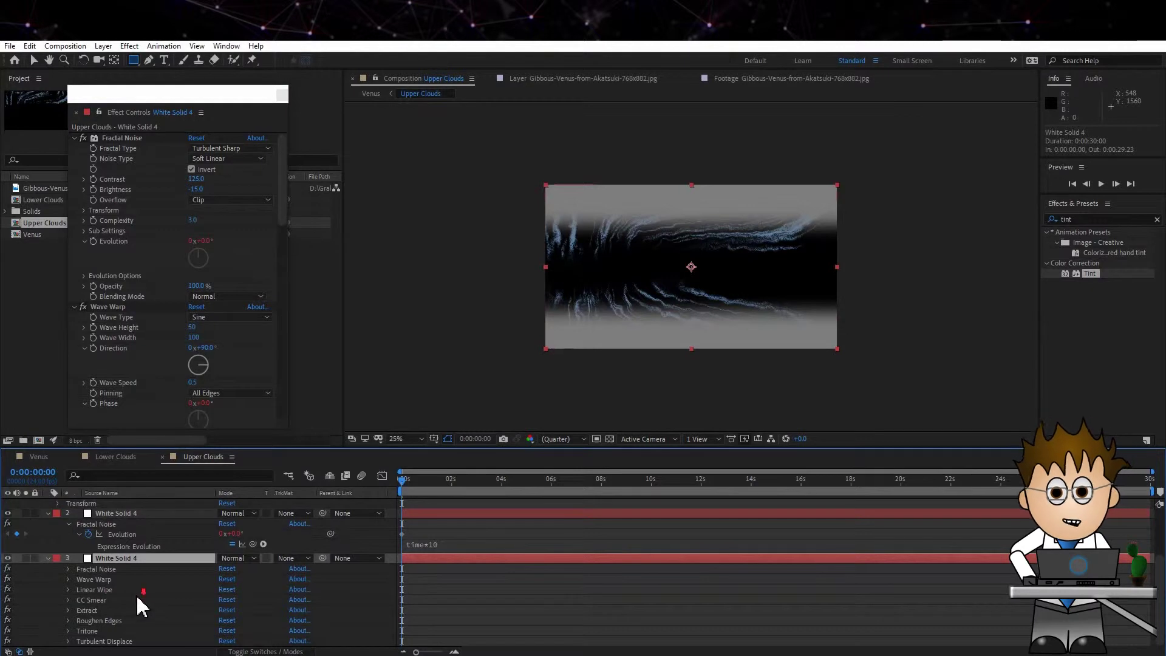
{"action": "left_click", "coordinate": [100, 621]}
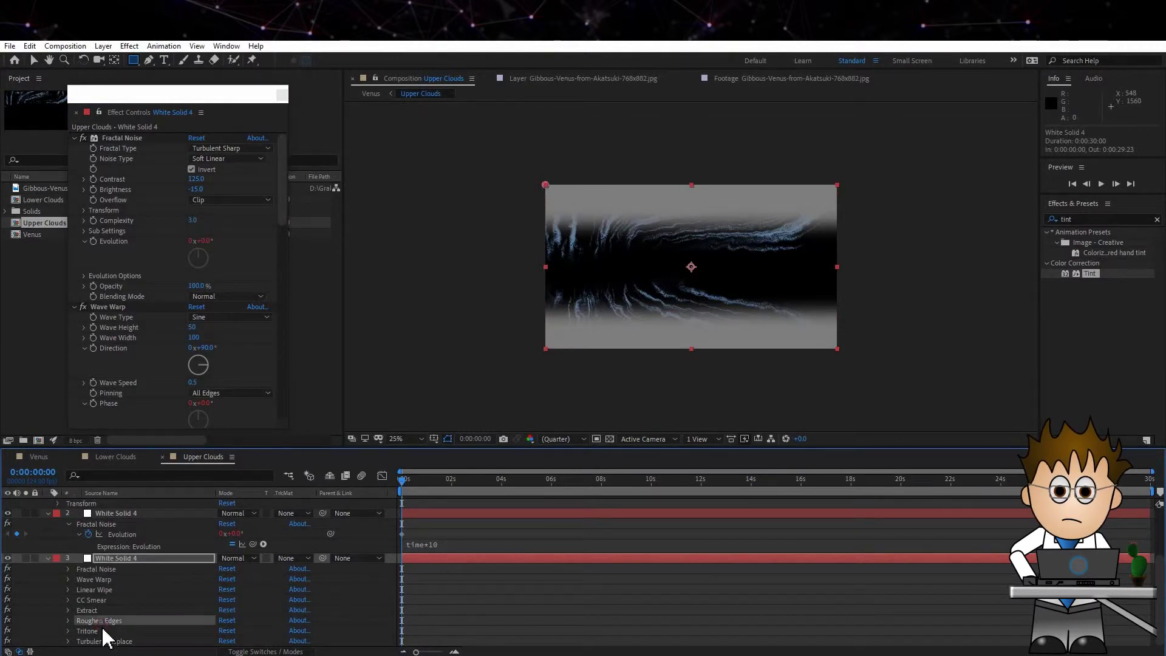
{"action": "left_click", "coordinate": [91, 631], "text": "shift"}
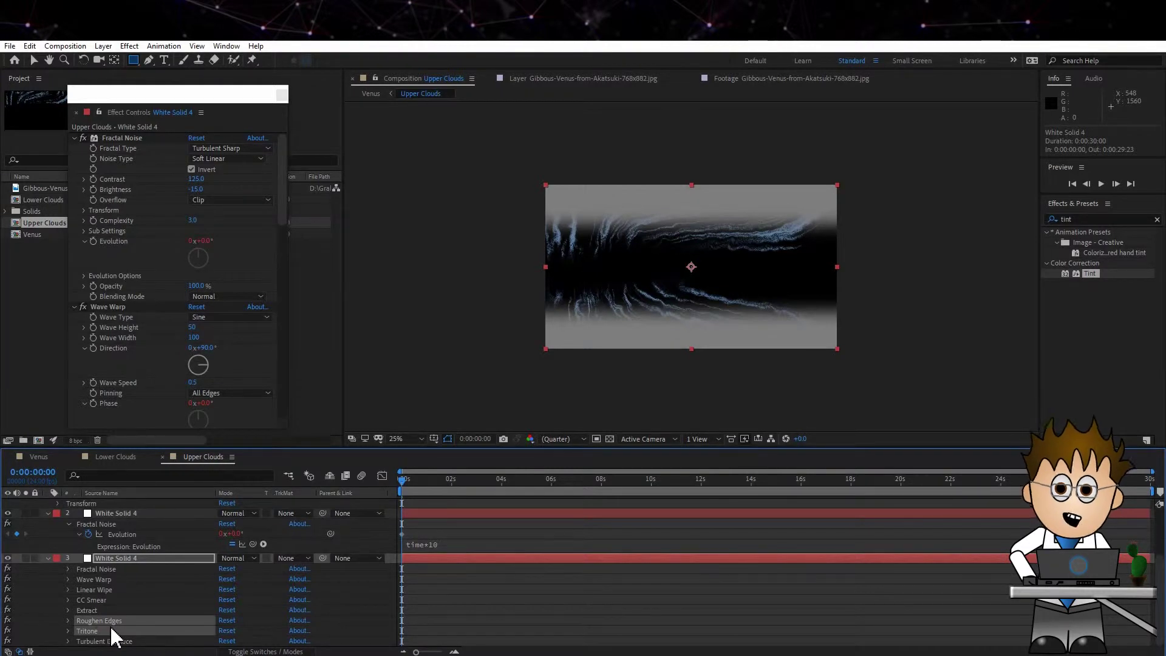
{"action": "left_click", "coordinate": [30, 46]}
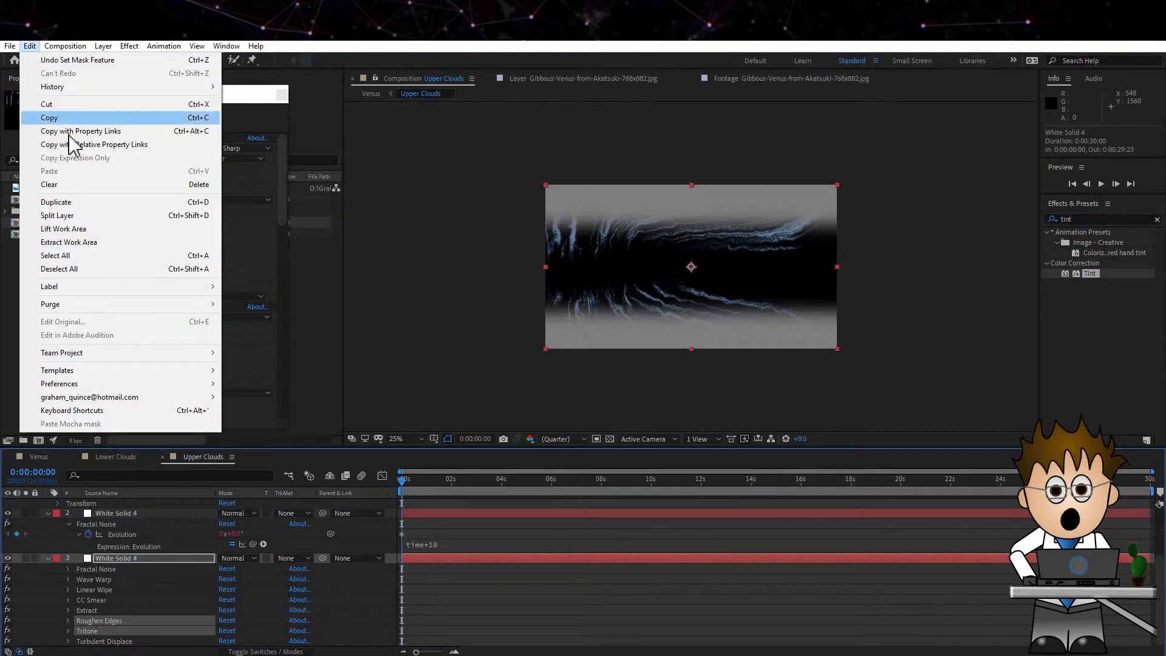
{"action": "left_click", "coordinate": [61, 116]}
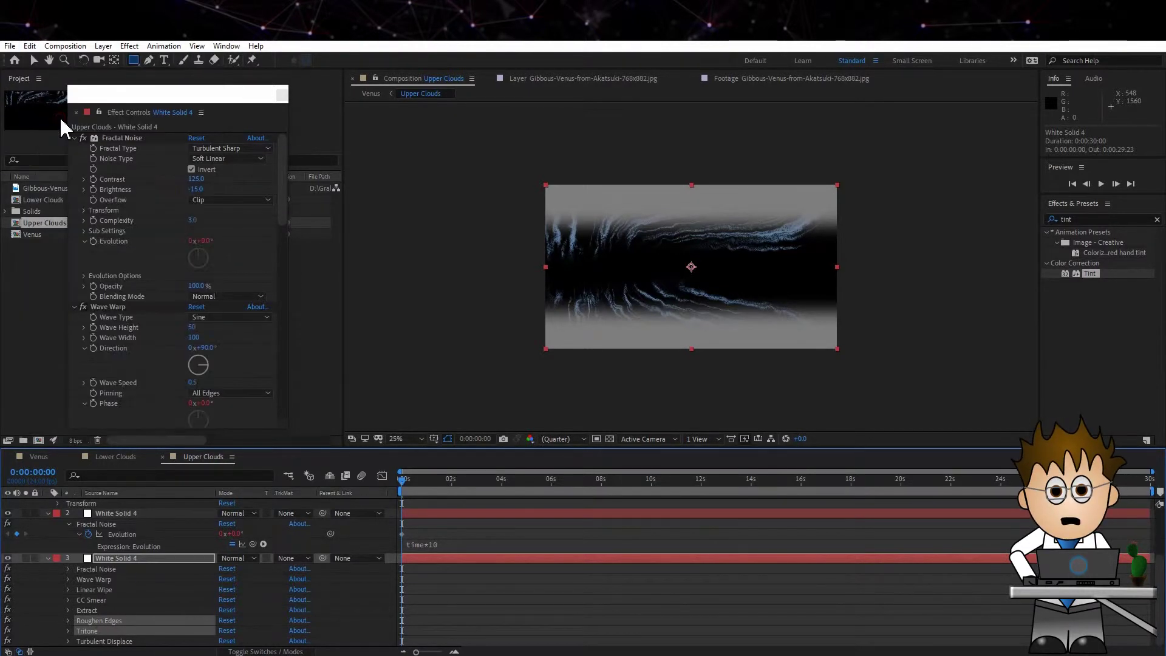
- Paste both effects onto Gray Solid 1 and expand its mask to 106 pixels
{"action": "scroll", "coordinate": [125, 522], "scroll_direction": "up", "scroll_amount": 3}
{"action": "left_click", "coordinate": [119, 504]}
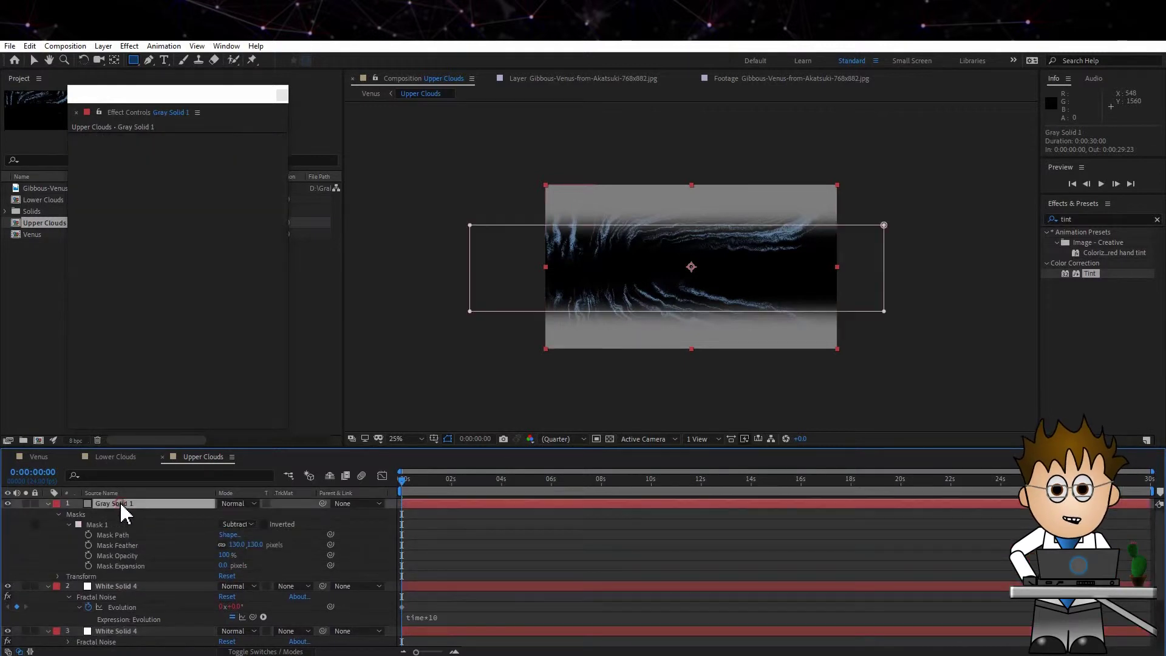
{"action": "left_click", "coordinate": [29, 46]}
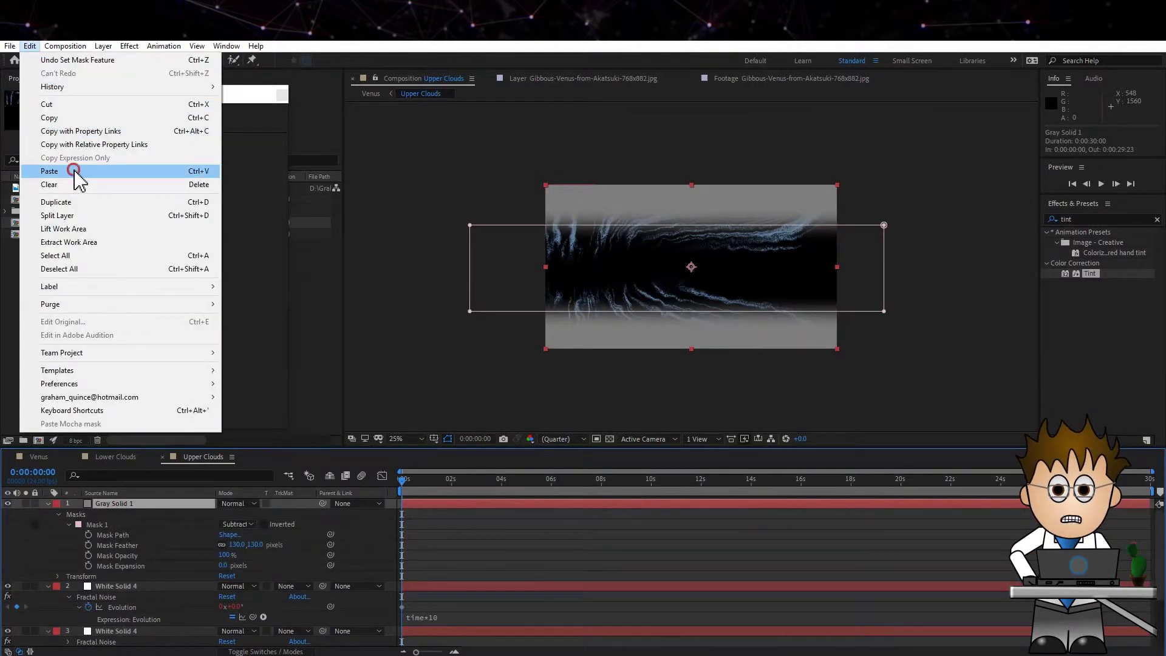
{"action": "left_click", "coordinate": [74, 171]}
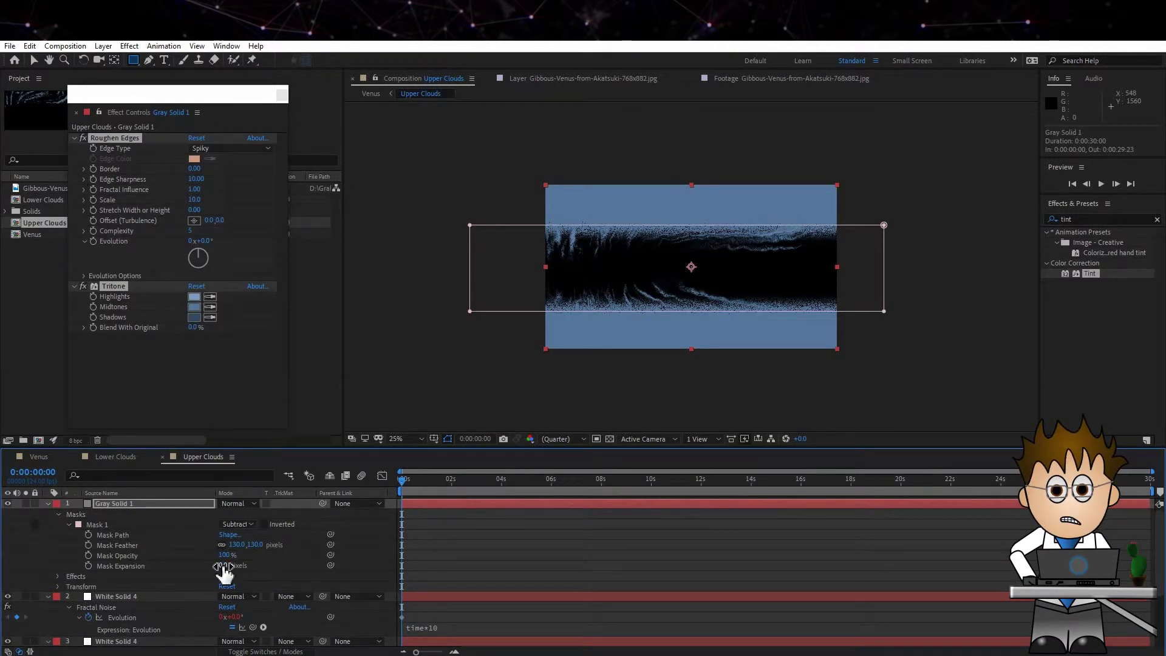
{"action": "left_click_drag", "start_coordinate": [223, 566], "coordinate": [288, 567]}
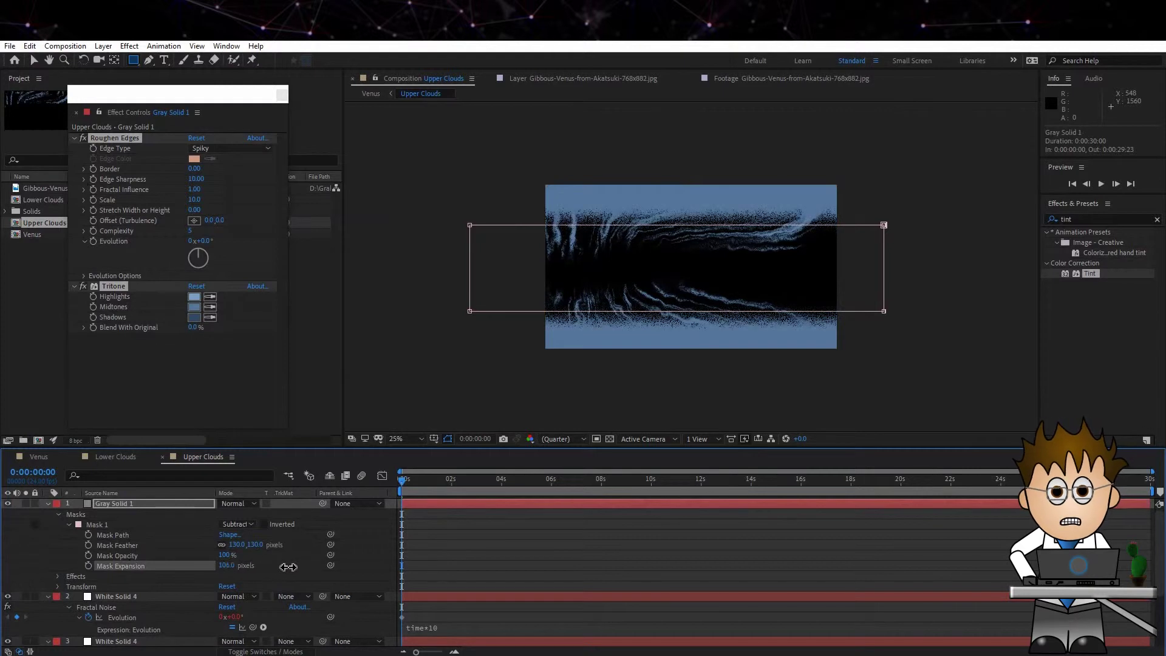
{"action": "left_click", "coordinate": [60, 554]}
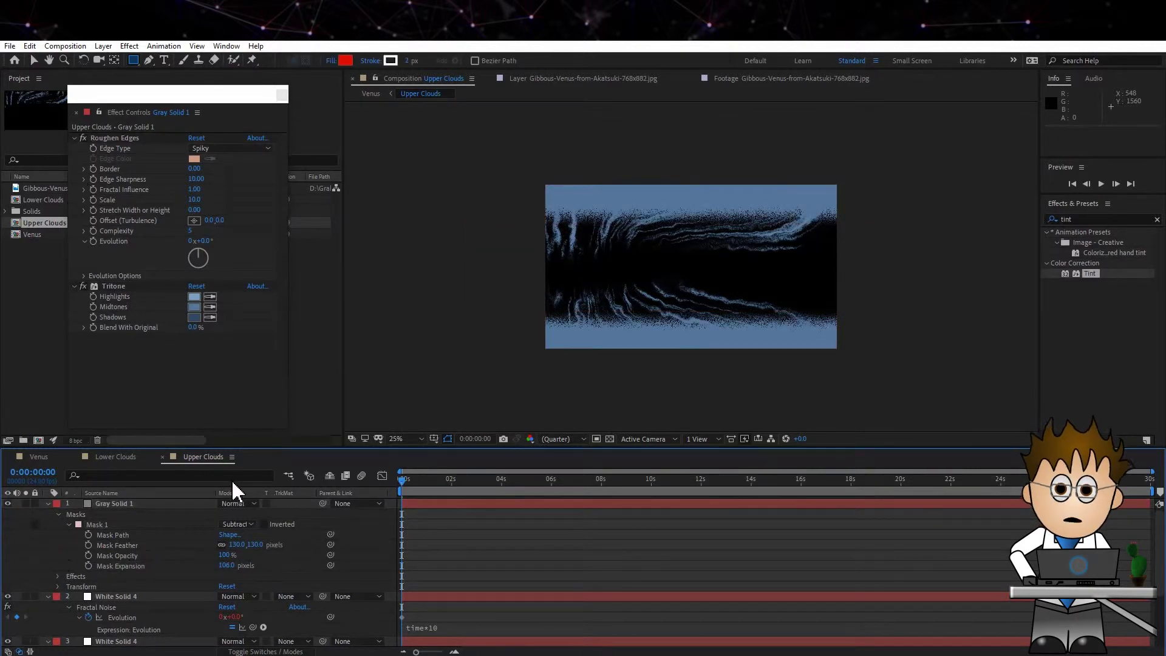
{"action": "key", "text": "period"}
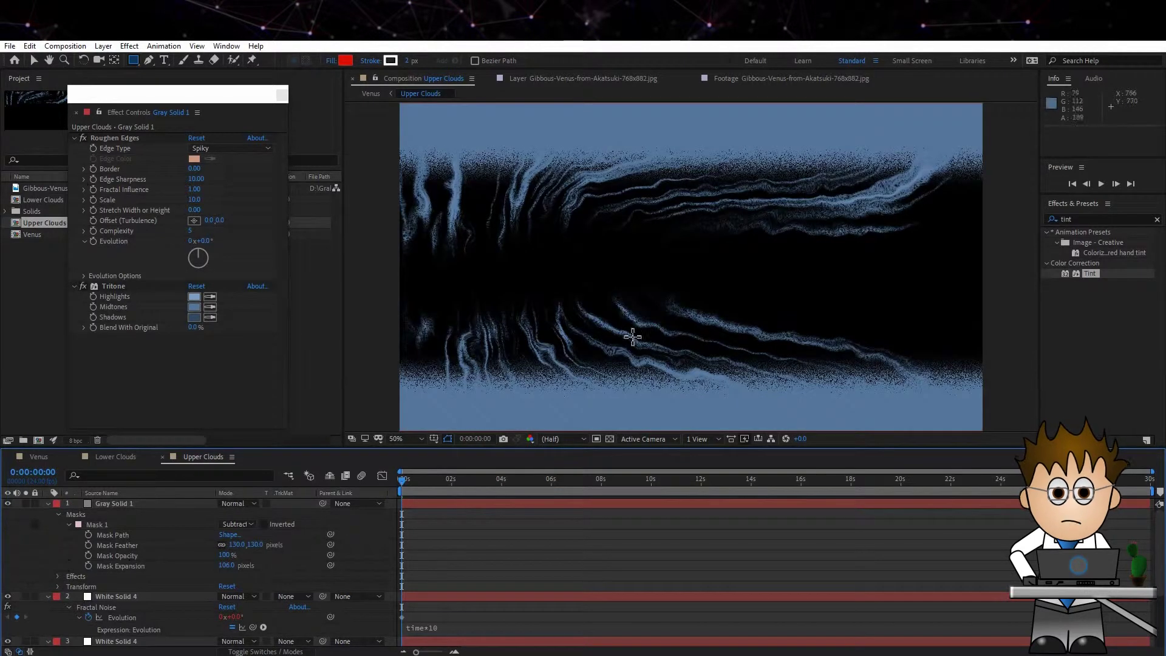
- In the Venus composition, hide Upper Clouds and move it to the bottom of the stack
{"action": "left_click", "coordinate": [39, 457]}
{"action": "left_click", "coordinate": [141, 587]}
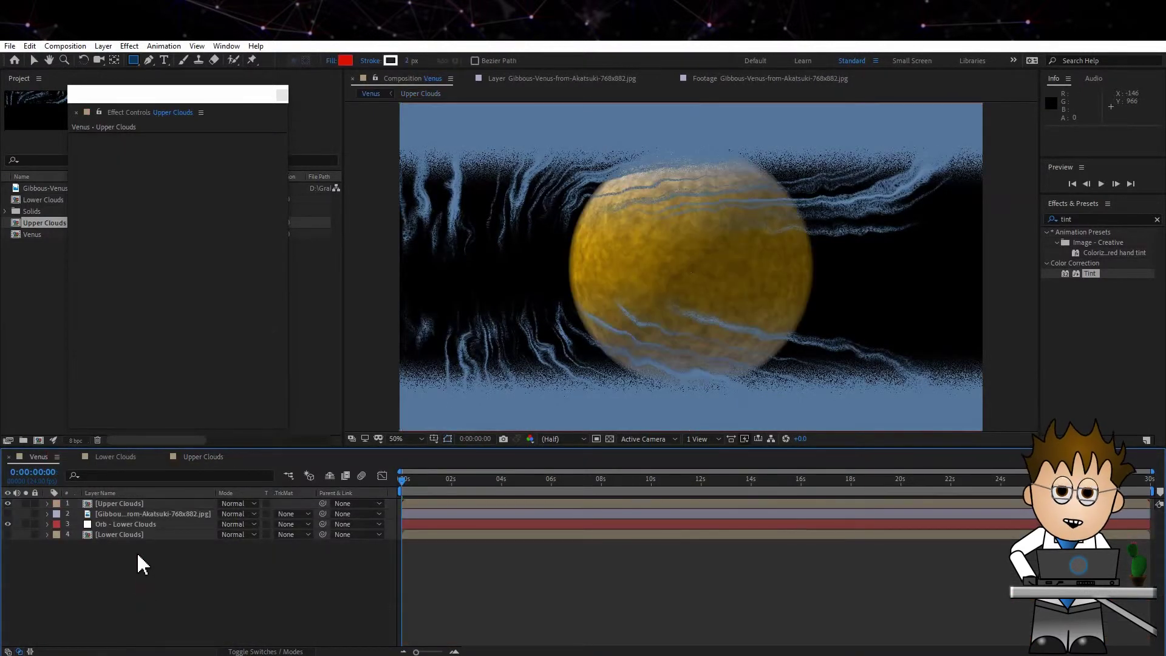
{"action": "left_click", "coordinate": [8, 504]}
{"action": "left_click_drag", "start_coordinate": [126, 507], "coordinate": [122, 537]}
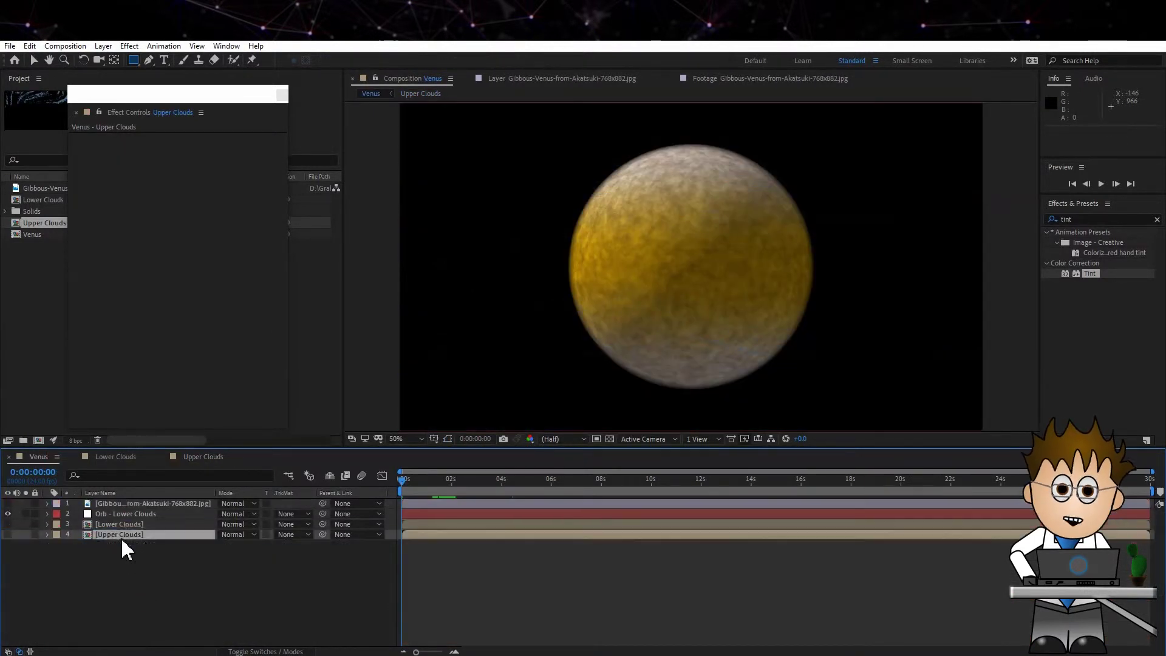
- Duplicate Orb - Lower Clouds, rename the copy Orb - Upper Clouds and set its Radius to 404
{"action": "left_click", "coordinate": [123, 514]}
{"action": "left_click", "coordinate": [30, 46]}
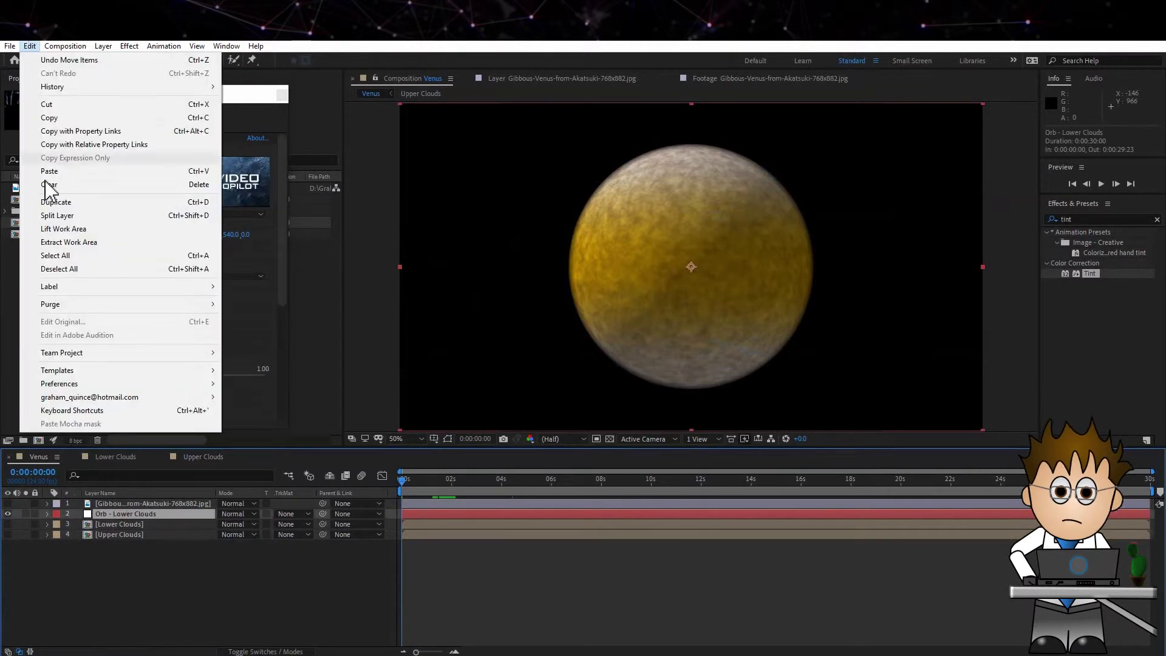
{"action": "left_click", "coordinate": [63, 209]}
{"action": "key", "text": "Return"}
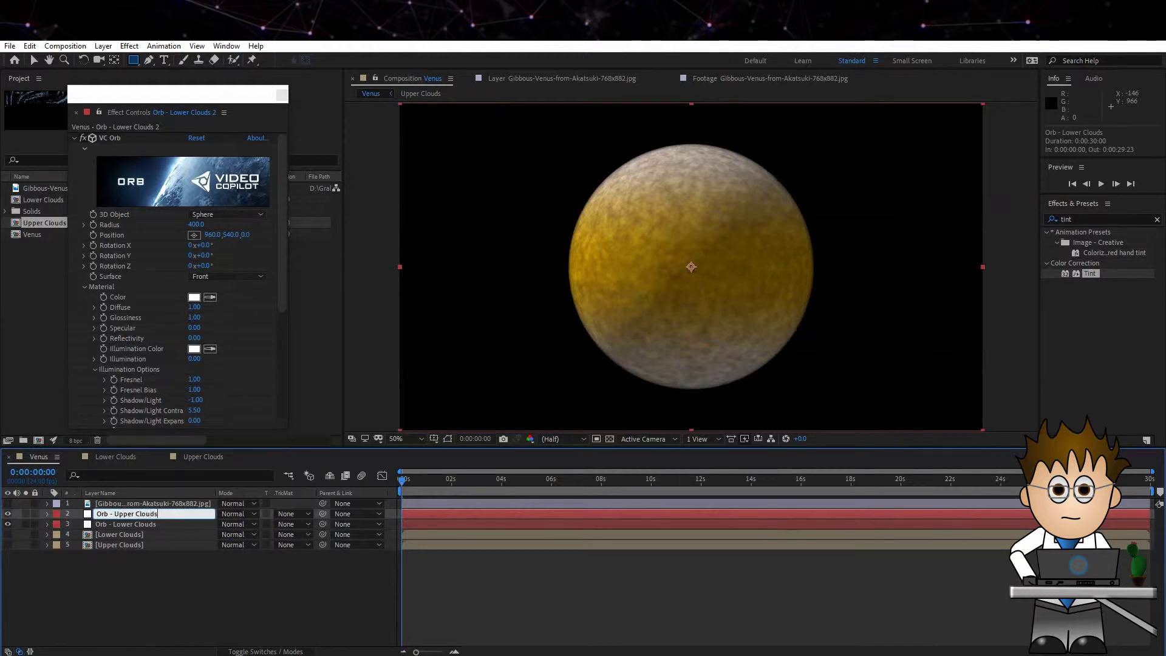
{"action": "key", "text": "Return"}
{"action": "left_click", "coordinate": [194, 225]}
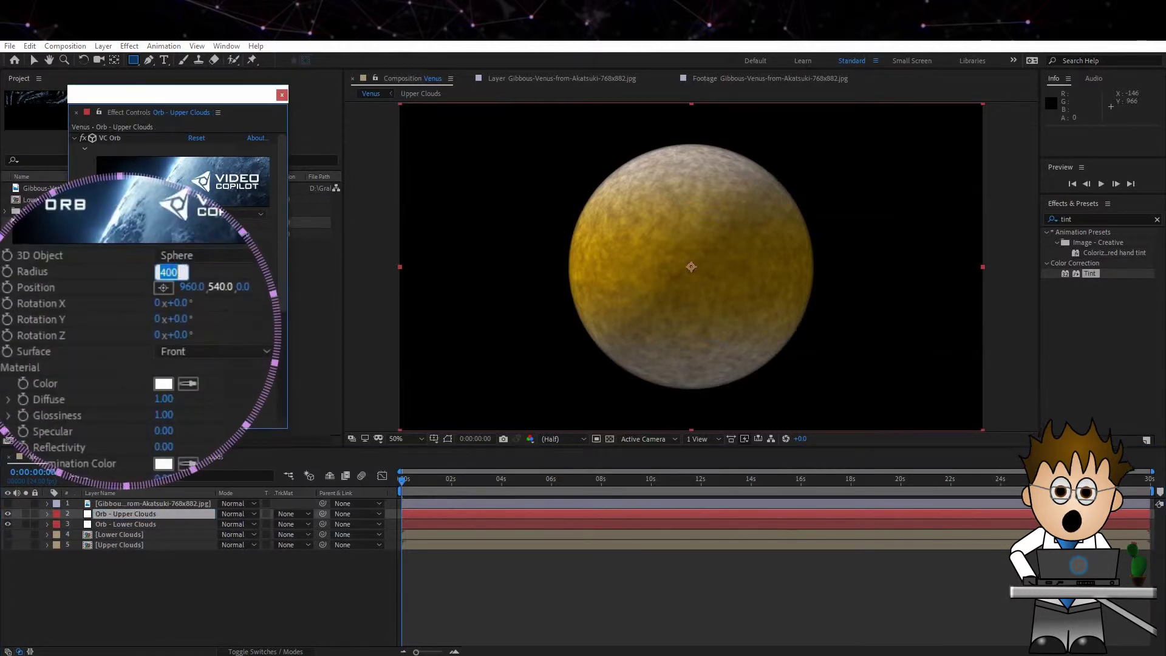
{"action": "type", "text": "404"}
{"action": "key", "text": "Return"}
{"action": "scroll", "coordinate": [111, 396], "scroll_direction": "down", "scroll_amount": 3}
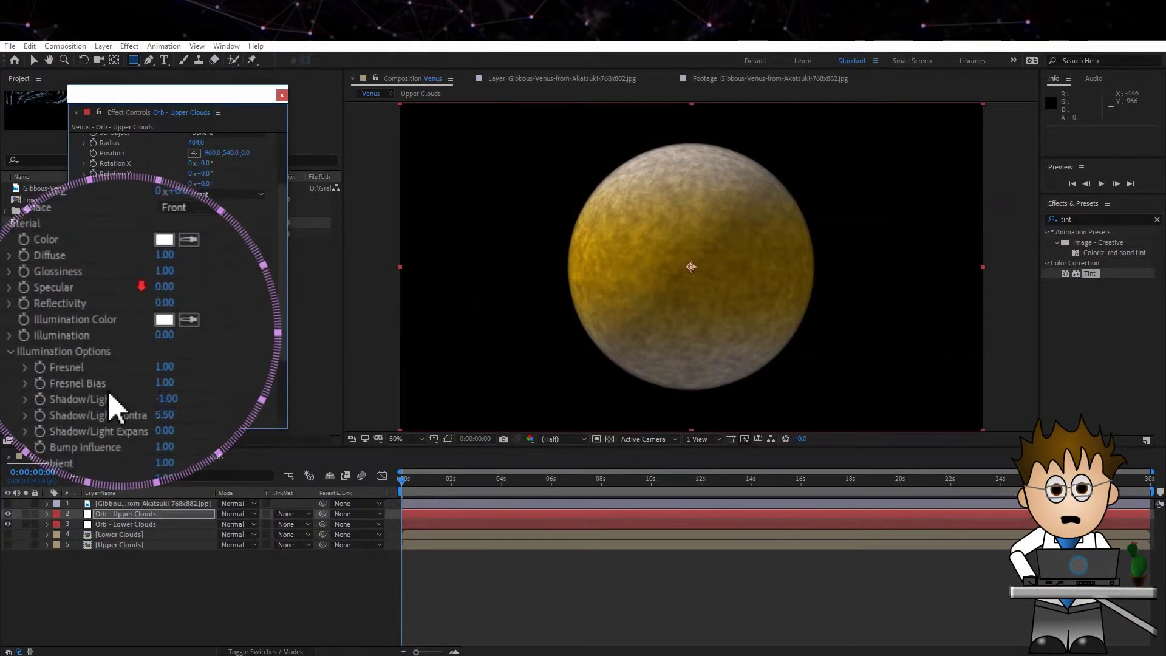
{"action": "scroll", "coordinate": [155, 321], "scroll_direction": "down", "scroll_amount": 5}
{"action": "left_click", "coordinate": [207, 350]}
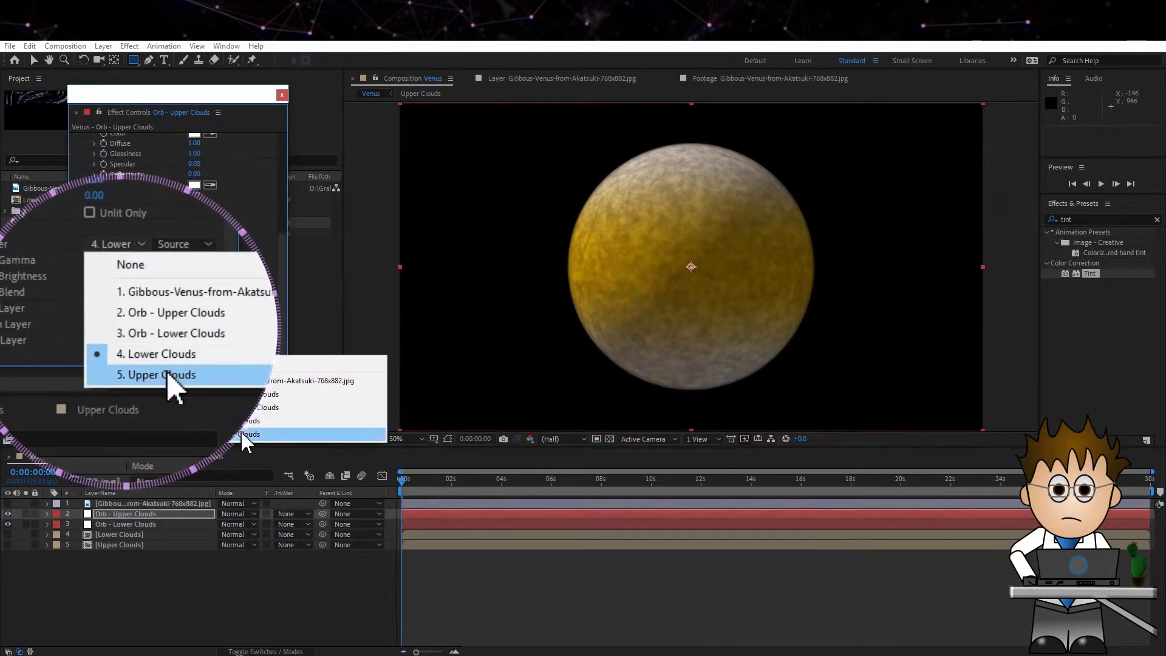
- Choose the Upper Clouds precomp as the new orb's diffuse texture
{"action": "left_click", "coordinate": [244, 434]}
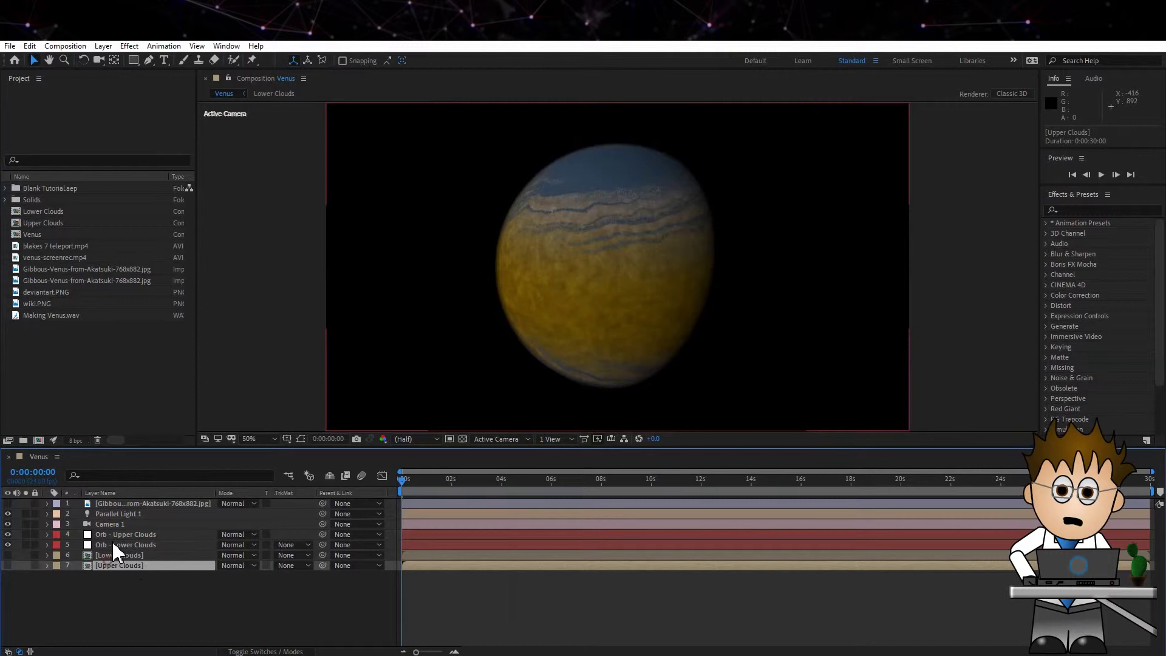
- Duplicate the Orb - Upper Clouds layer and rename the copy Atmosphere
{"action": "left_click", "coordinate": [119, 534]}
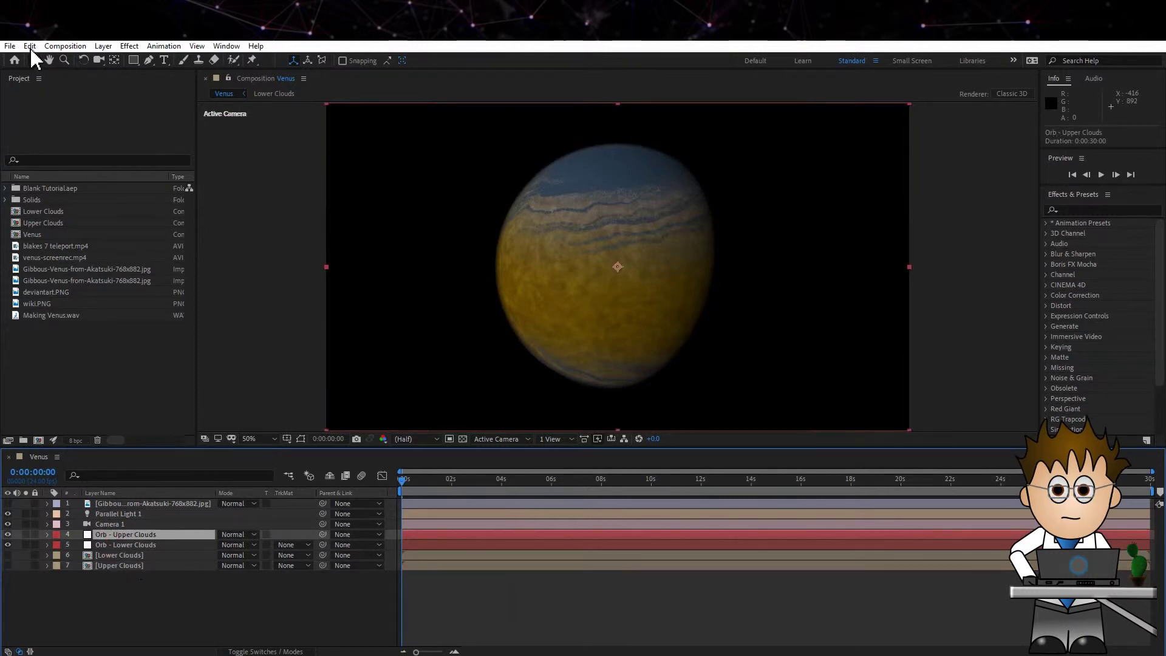
{"action": "left_click", "coordinate": [31, 49]}
{"action": "left_click", "coordinate": [89, 202]}
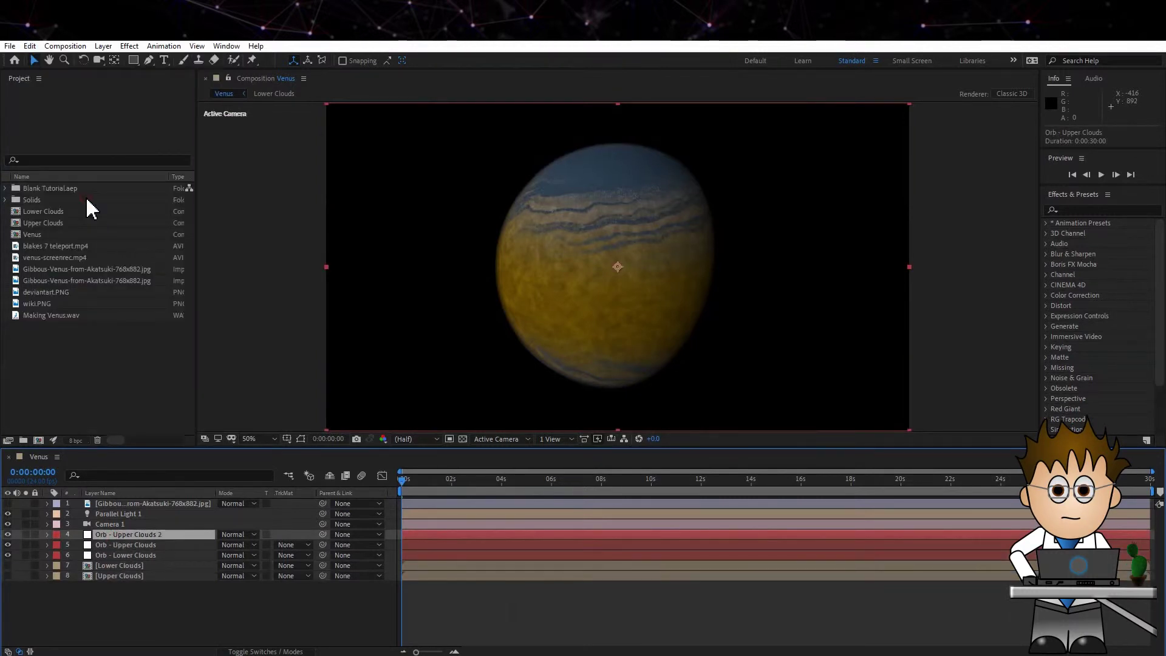
{"action": "key", "text": "Return"}
{"action": "type", "text": "Atmosphere"}
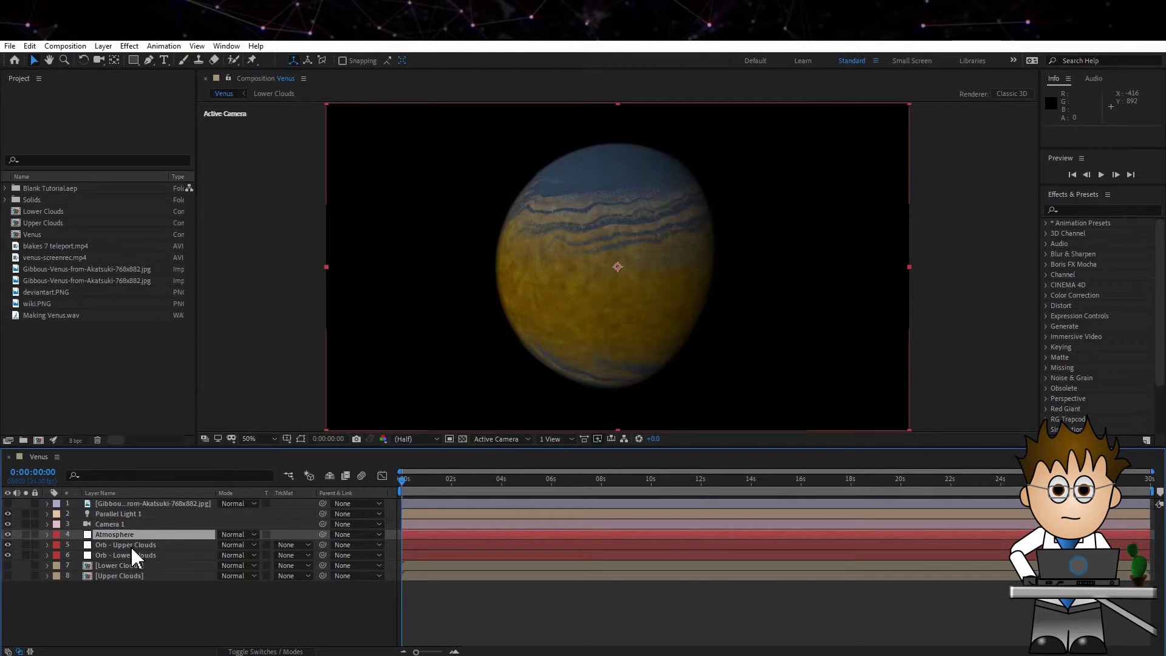
{"action": "key", "text": "Return"}
- In Atmosphere's VC Orb effect, set Diffuse to 0 and Illumination to 2.40
{"action": "key", "text": "e"}
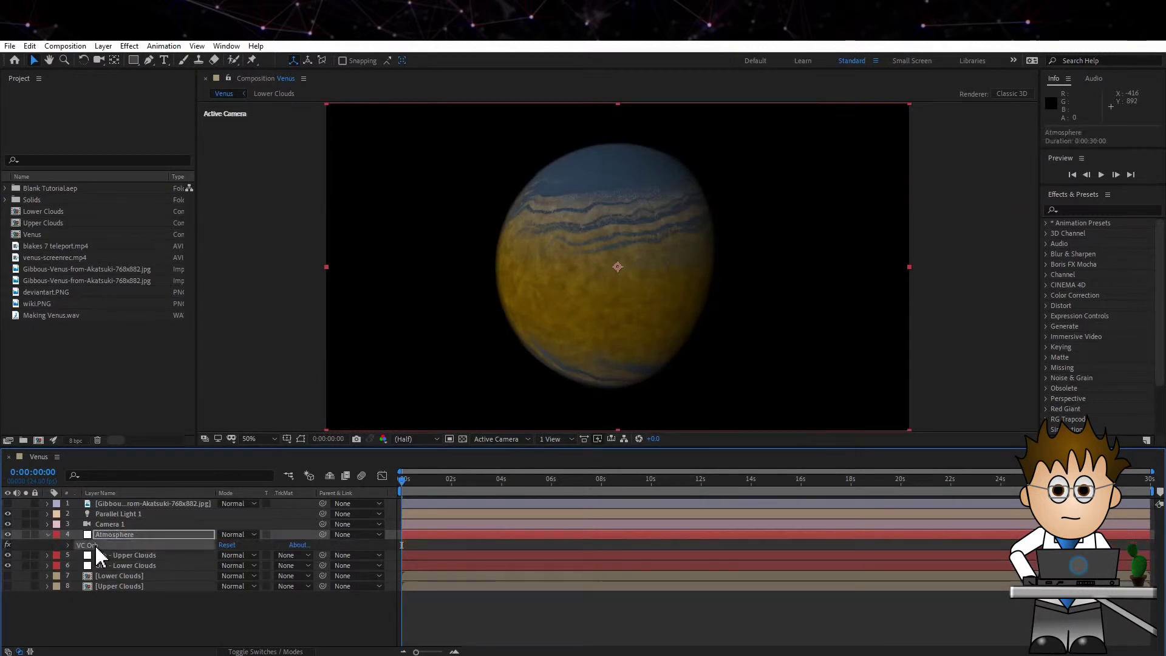
{"action": "double_click", "coordinate": [96, 546]}
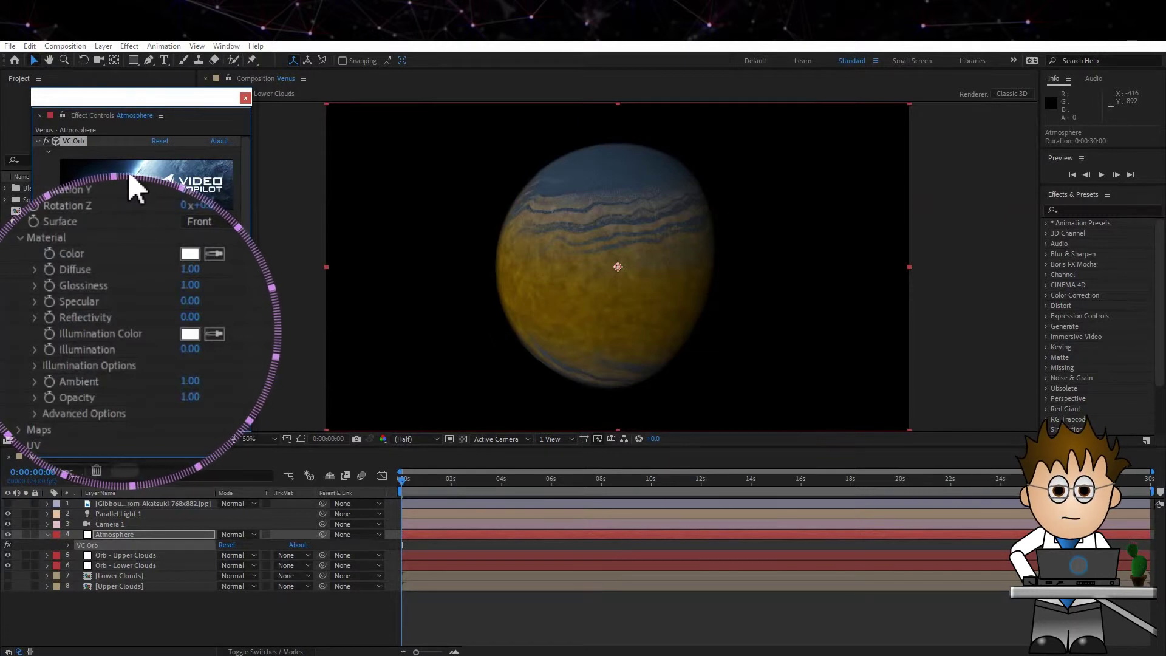
{"action": "scroll", "coordinate": [135, 188], "scroll_direction": "down", "scroll_amount": 1}
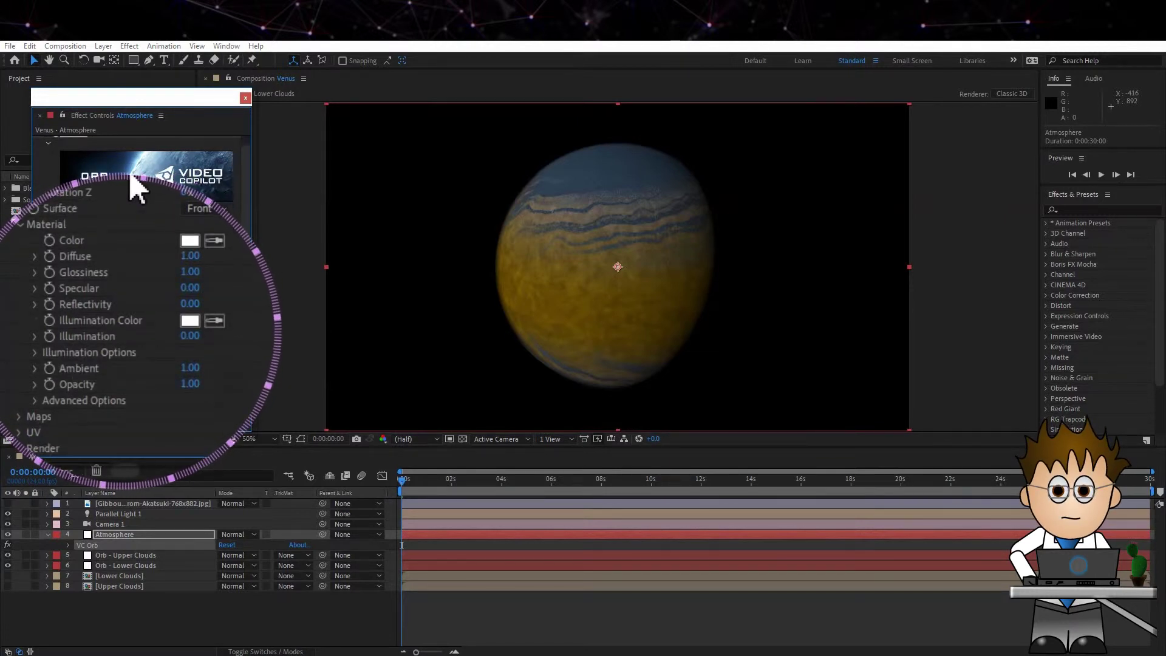
{"action": "left_click", "coordinate": [182, 262]}
{"action": "type", "text": "0"}
{"action": "key", "text": "Return"}
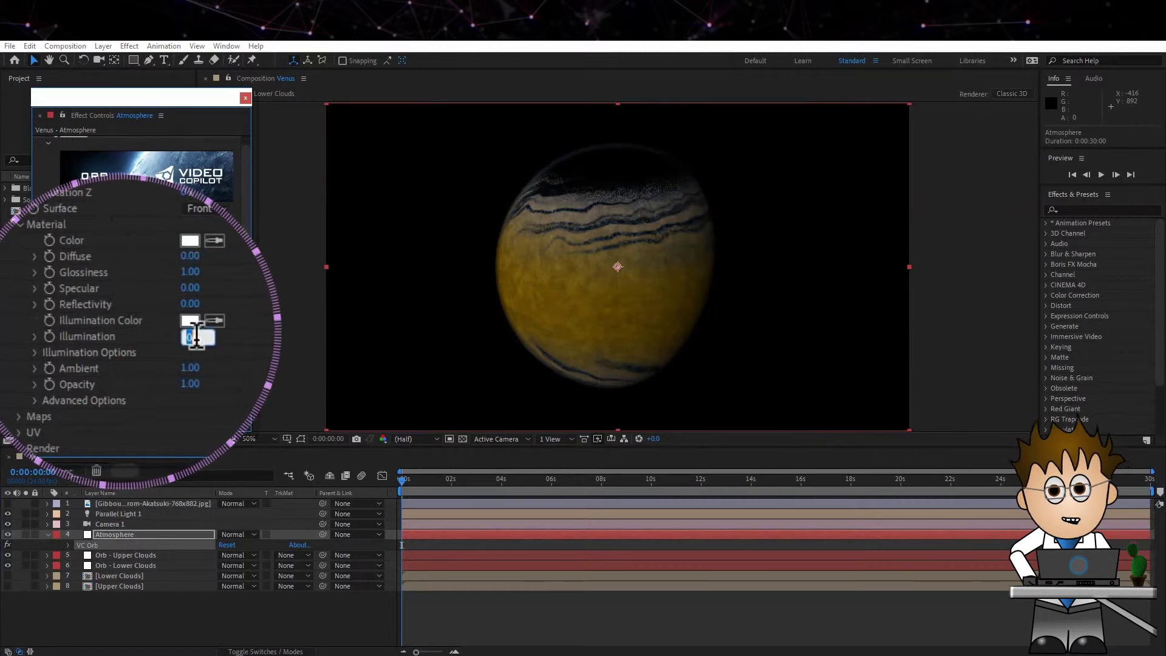
{"action": "left_click", "coordinate": [191, 337]}
{"action": "left_click_drag", "start_coordinate": [190, 337], "coordinate": [182, 364]}
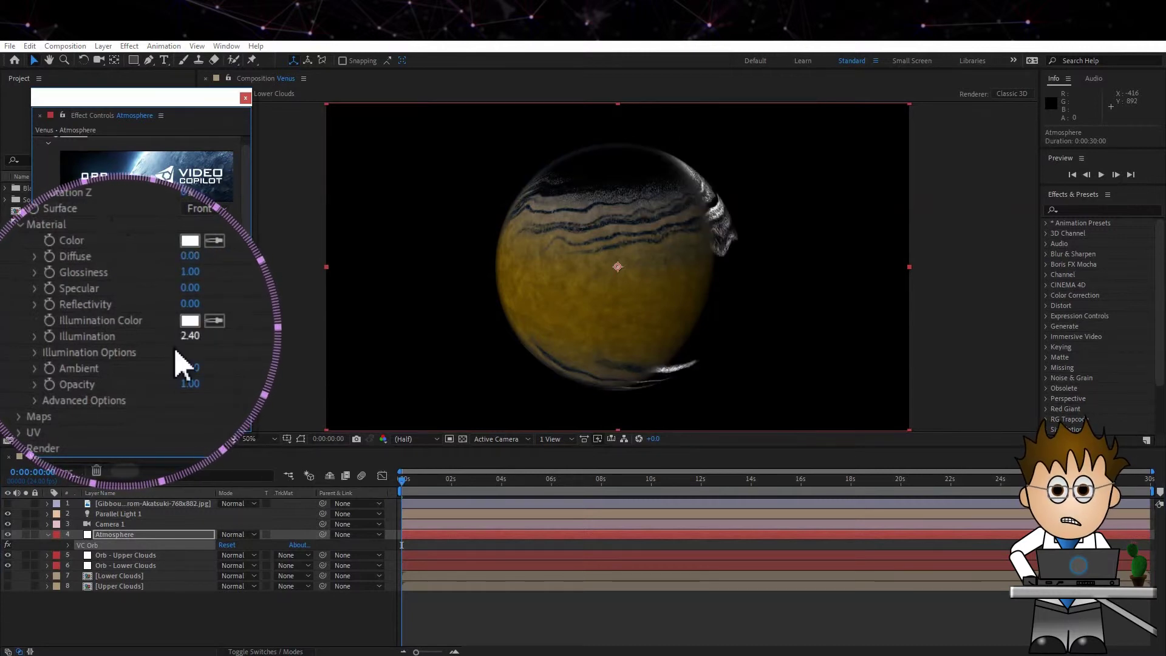
- Set Illumination Options: Fresnel Bias 2.6, Shadow/Light 1, Contrast 1.4, Expansion 0
{"action": "left_click", "coordinate": [35, 352]}
{"action": "scroll", "coordinate": [133, 364], "scroll_direction": "down", "scroll_amount": 3}
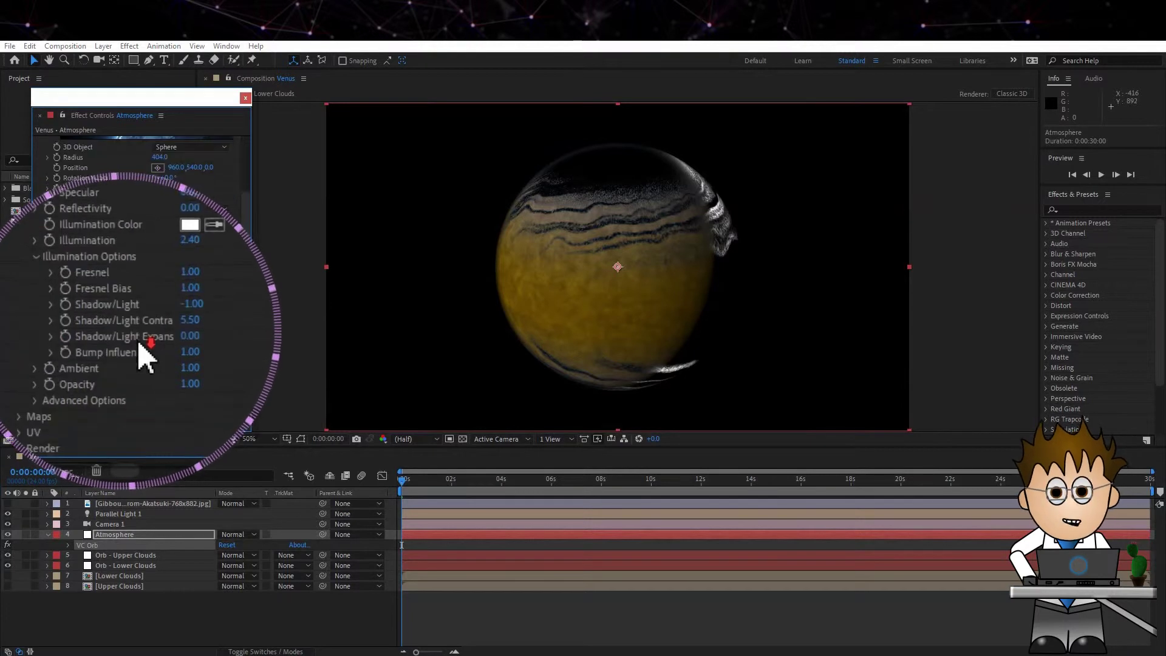
{"action": "left_click", "coordinate": [190, 289]}
{"action": "type", "text": "2.6"}
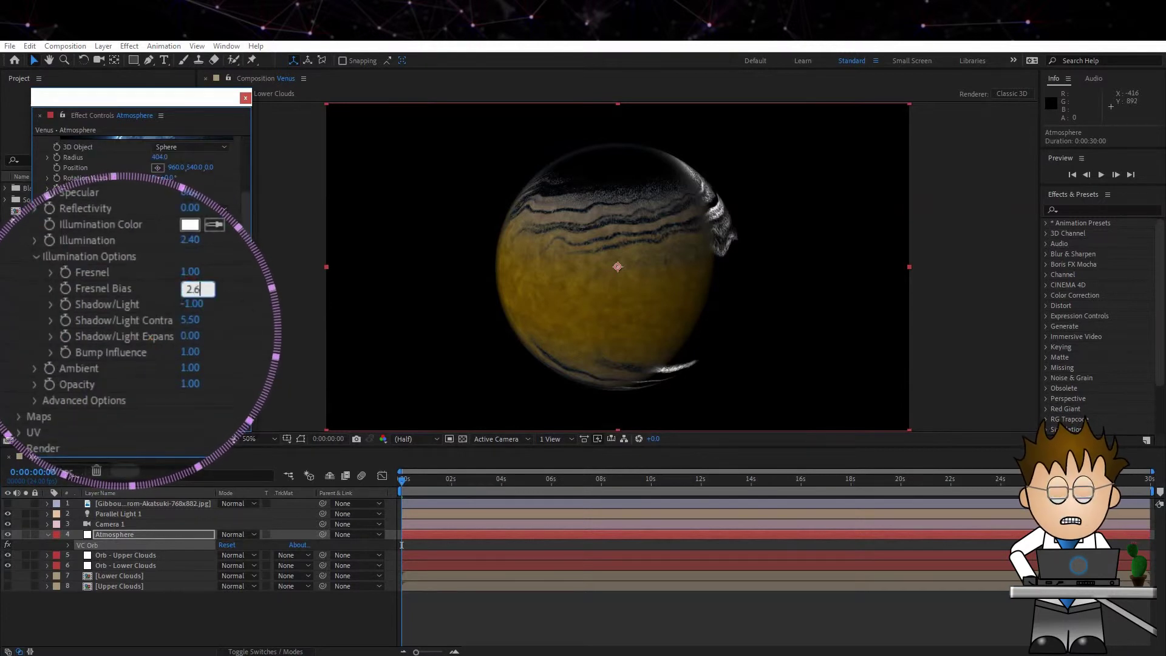
{"action": "key", "text": "Return"}
{"action": "left_click", "coordinate": [195, 304]}
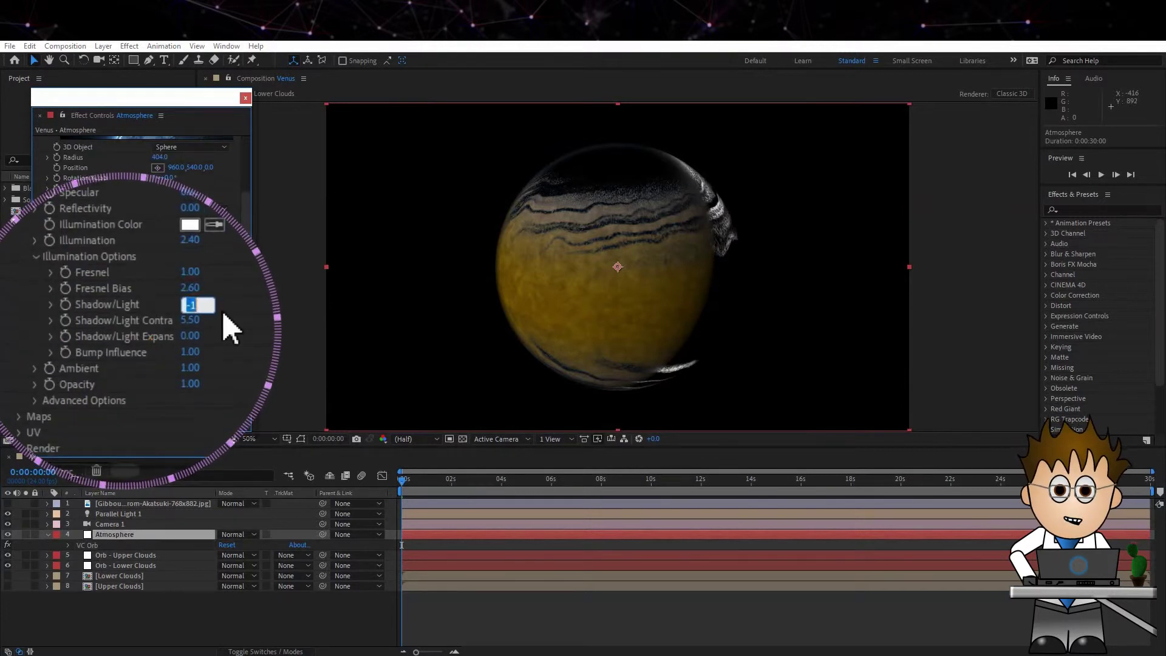
{"action": "type", "text": "1"}
{"action": "key", "text": "Return"}
{"action": "left_click", "coordinate": [191, 320]}
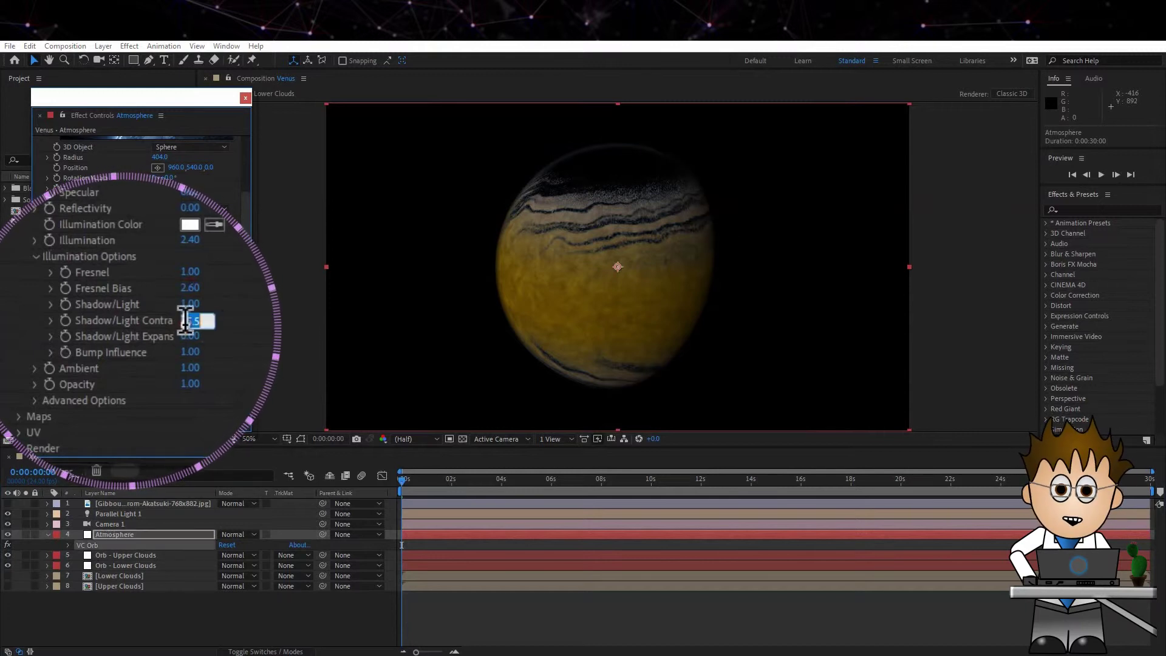
{"action": "type", "text": "1.4"}
{"action": "key", "text": "Return"}
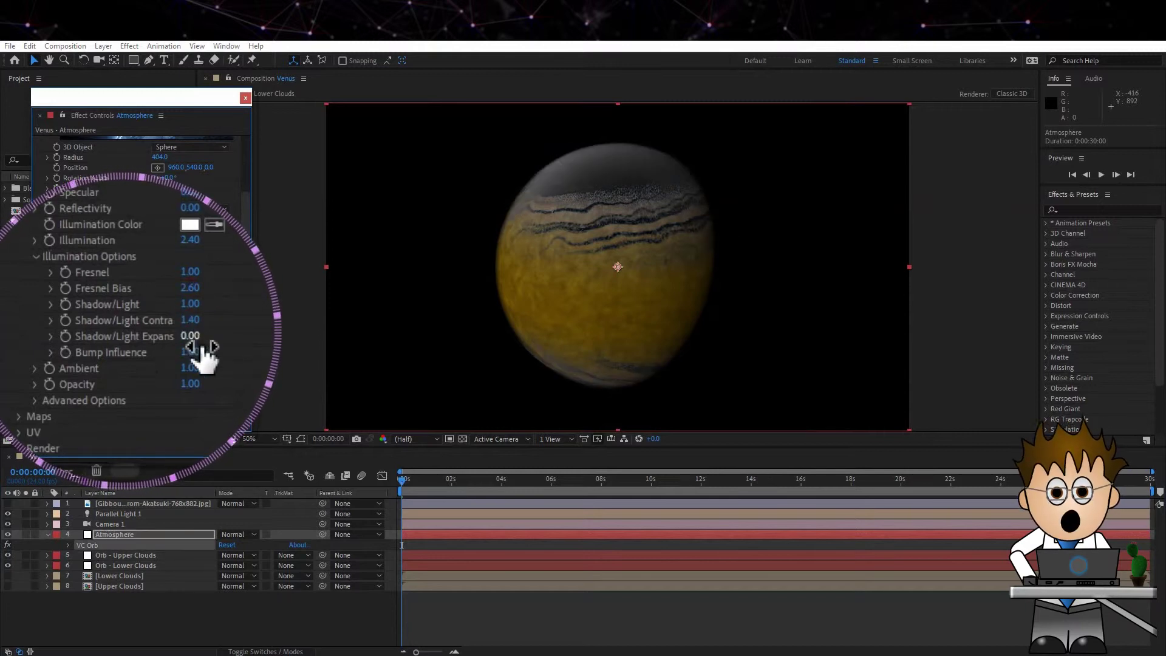
{"action": "left_click", "coordinate": [197, 337]}
{"action": "key", "text": "Return"}
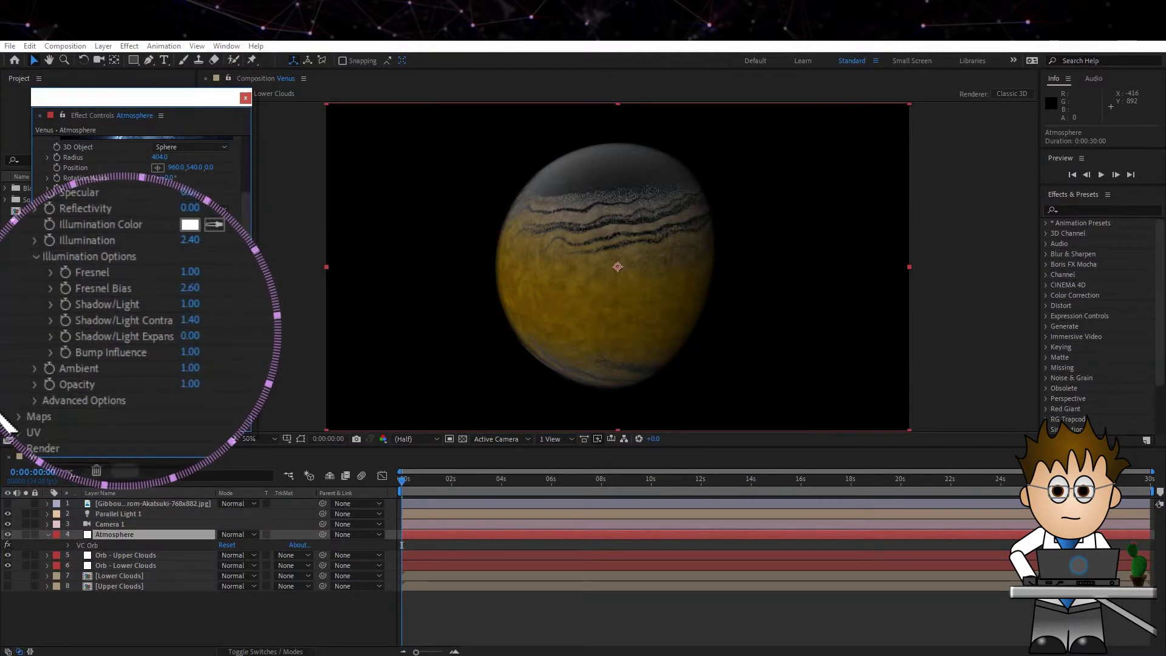
- Set the orb's Diffuse Layer map to None, removing its texture
{"action": "left_click", "coordinate": [19, 417]}
{"action": "scroll", "coordinate": [188, 377], "scroll_direction": "down", "scroll_amount": 4}
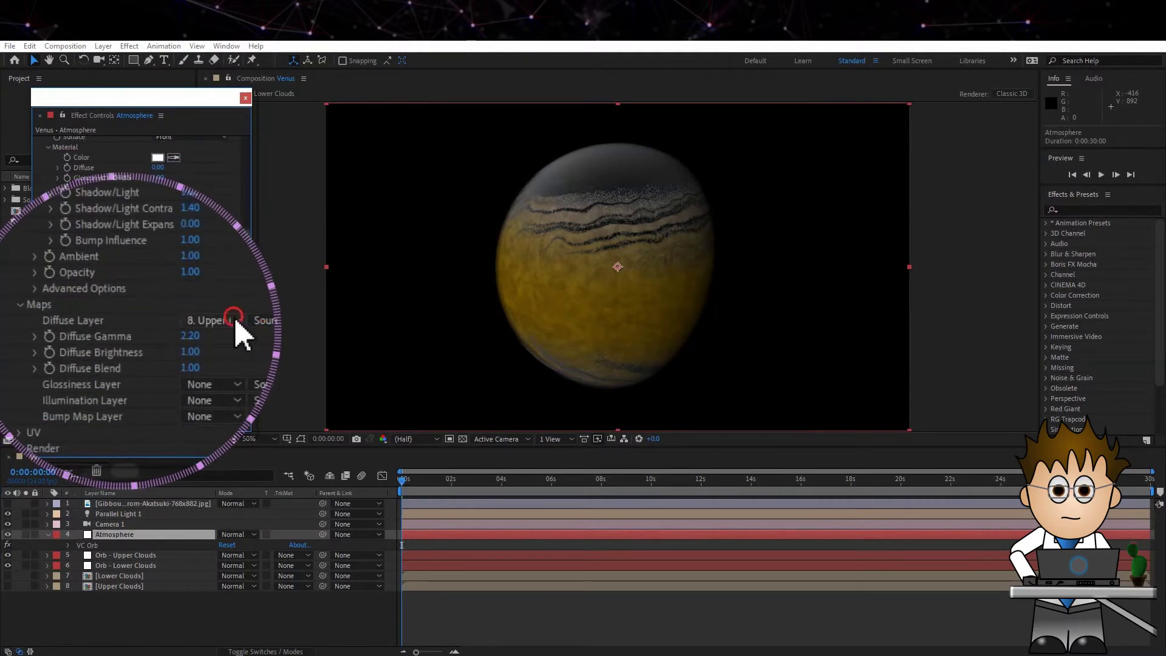
{"action": "left_click", "coordinate": [237, 320]}
{"action": "left_click", "coordinate": [243, 343]}
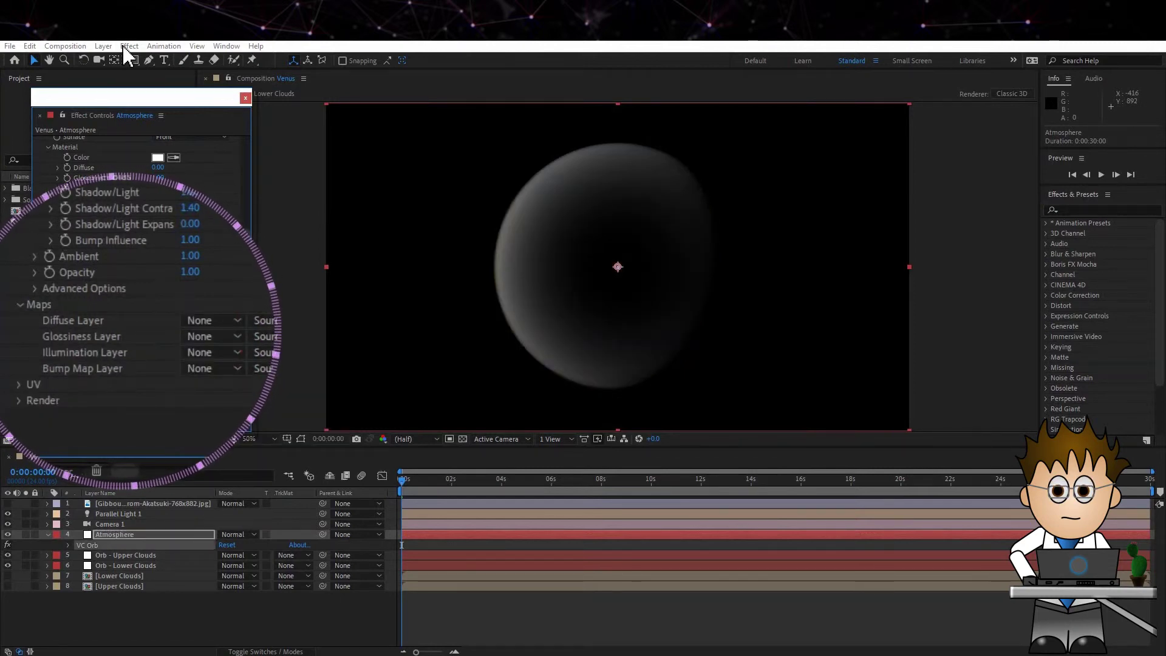
- Add a Glow effect to Atmosphere with Radius 25 and Intensity 0.3
{"action": "left_click", "coordinate": [128, 47]}
{"action": "left_click", "coordinate": [225, 342]}
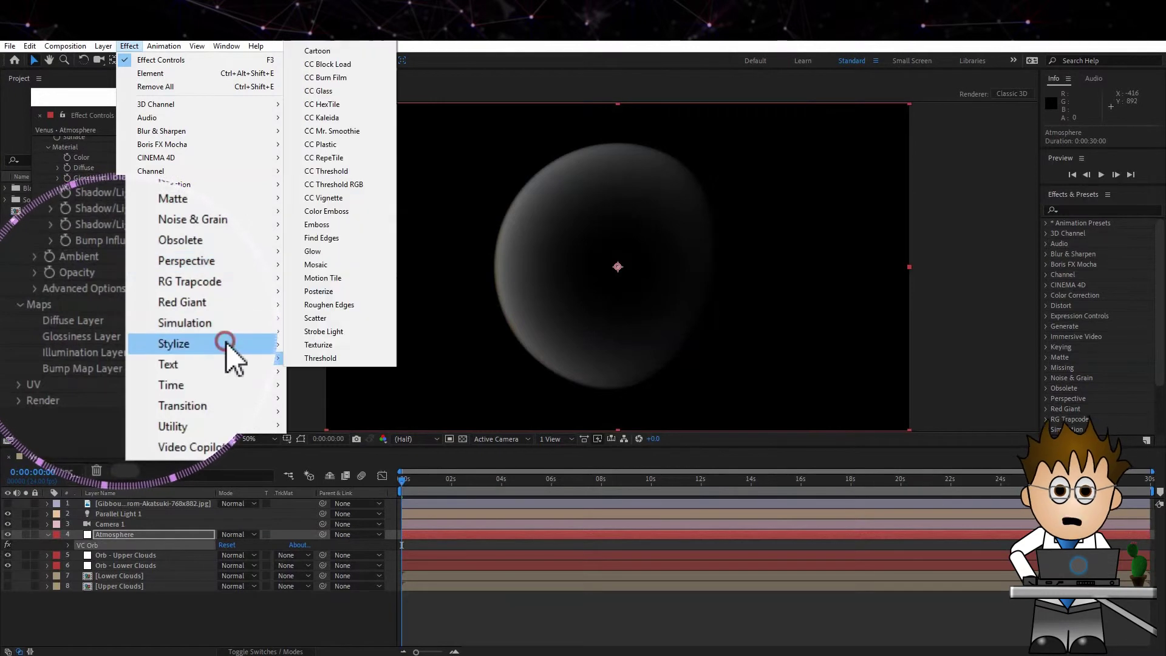
{"action": "left_click", "coordinate": [341, 252]}
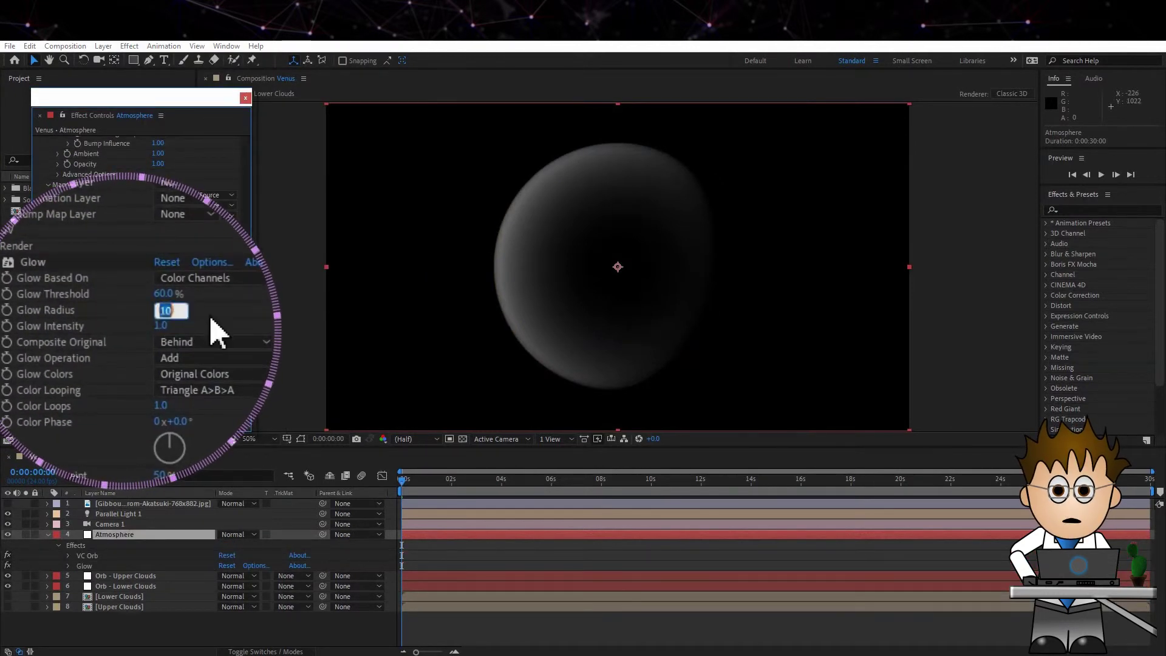
{"action": "key", "text": "Tab"}
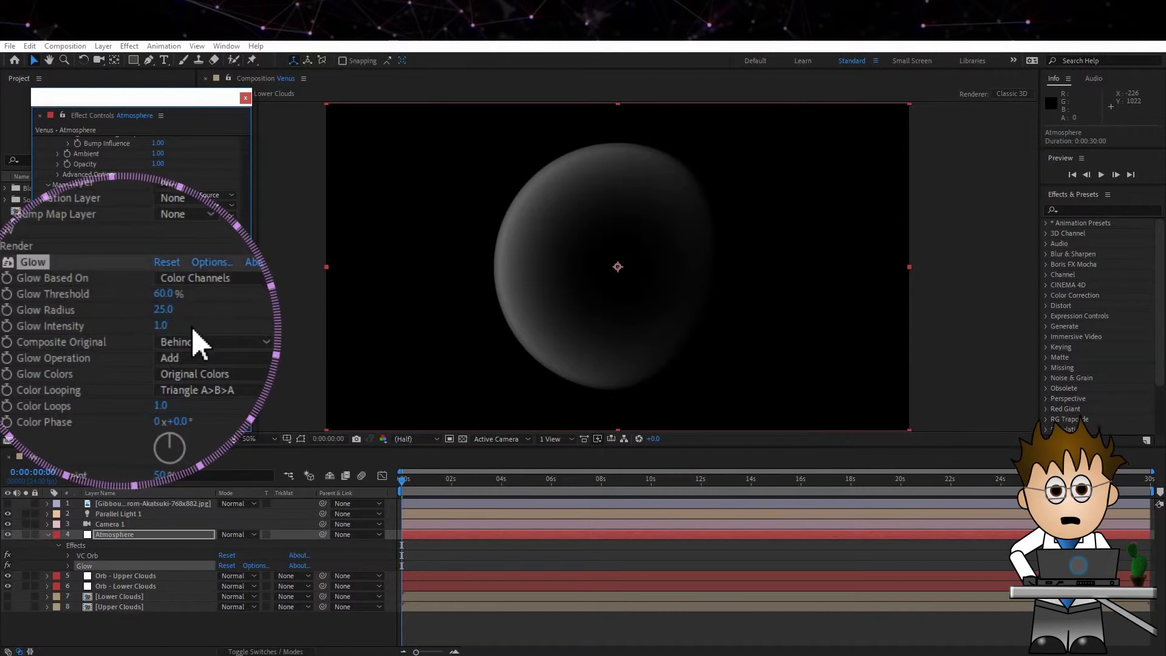
{"action": "type", "text": "0.3"}
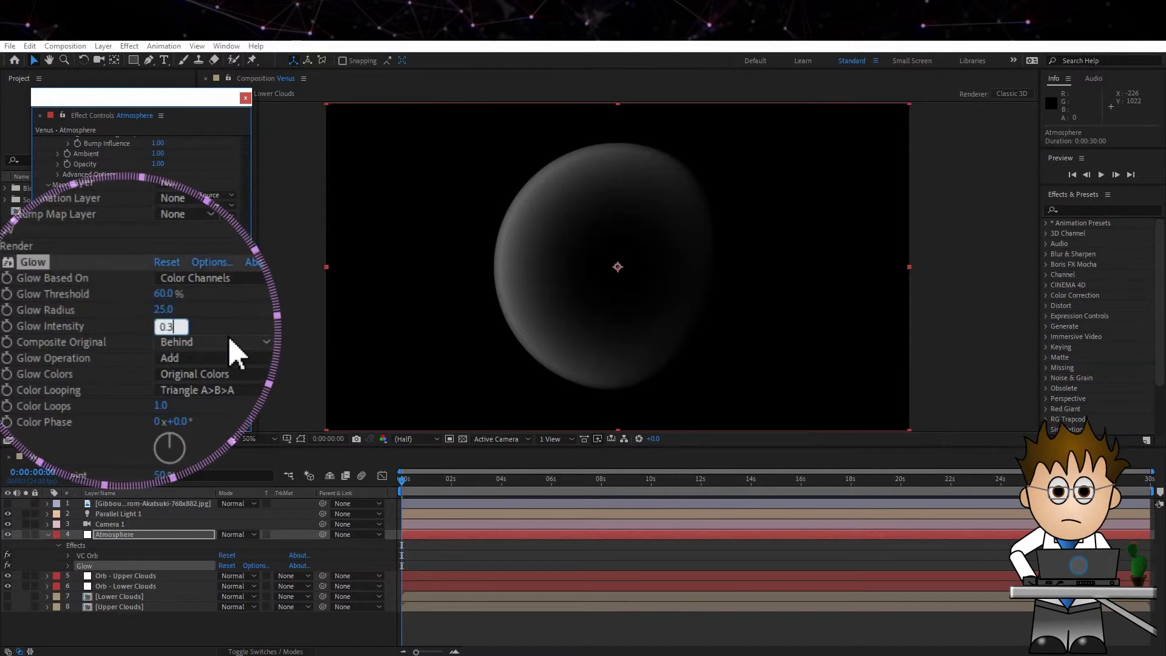
{"action": "key", "text": "Return"}
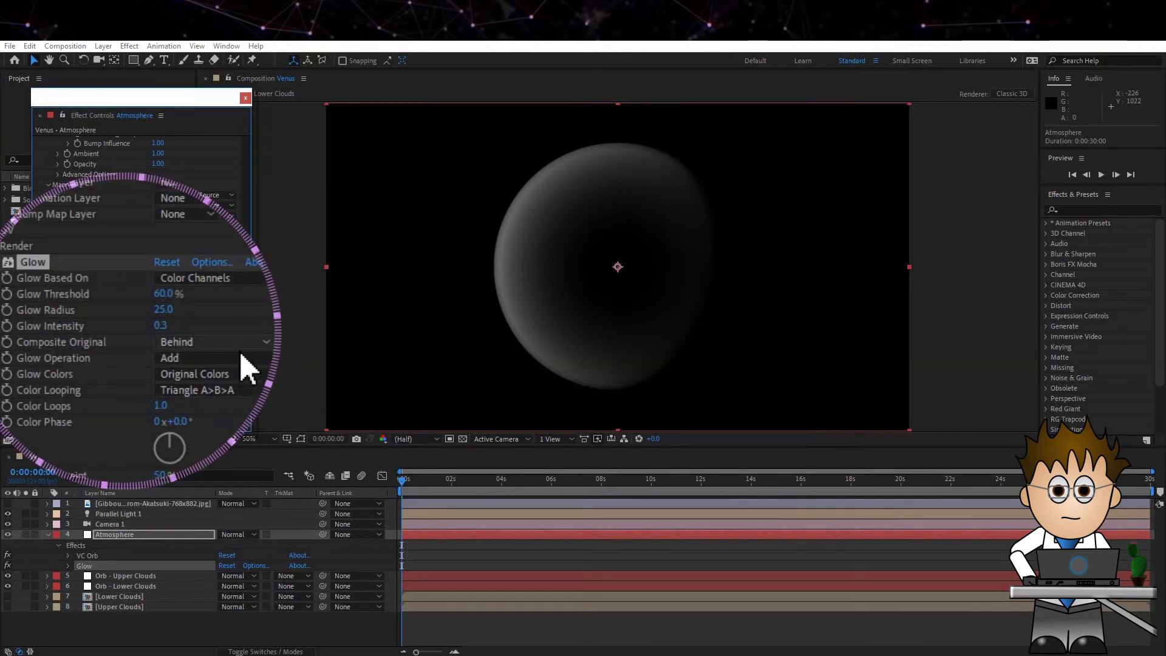
- Add Curves lifted upward to brighten Atmosphere, and set its blend mode to Screen
{"action": "left_click", "coordinate": [129, 46]}
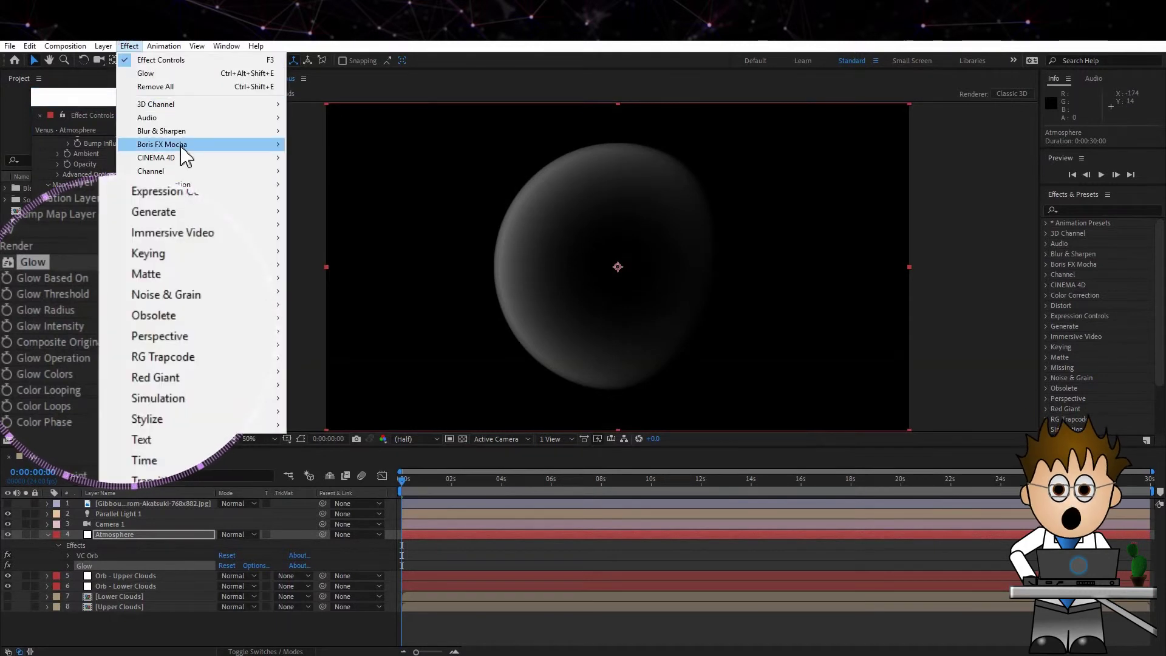
{"action": "mouse_move", "coordinate": [210, 185]}
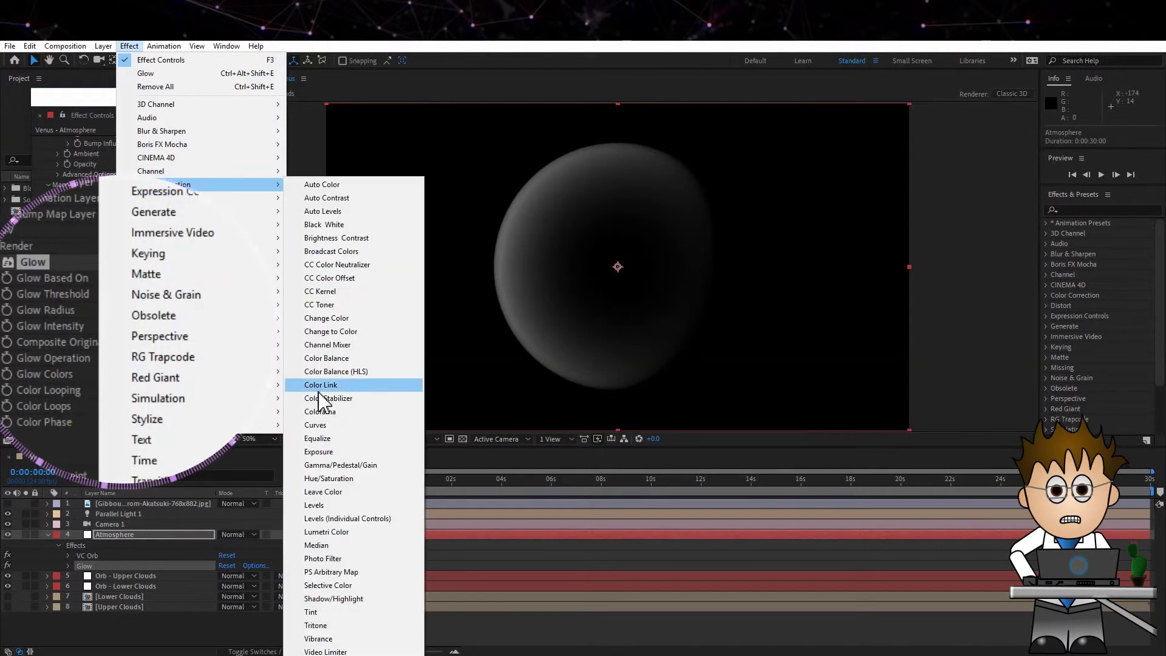
{"action": "left_click", "coordinate": [305, 424]}
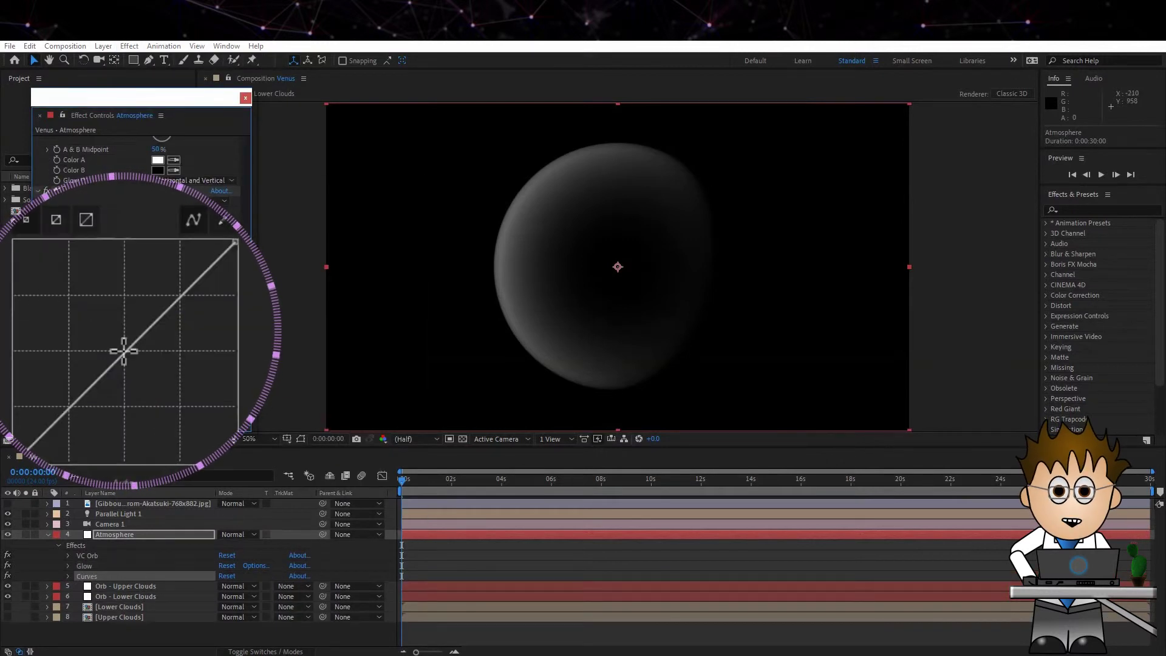
{"action": "left_click_drag", "start_coordinate": [124, 352], "coordinate": [111, 342]}
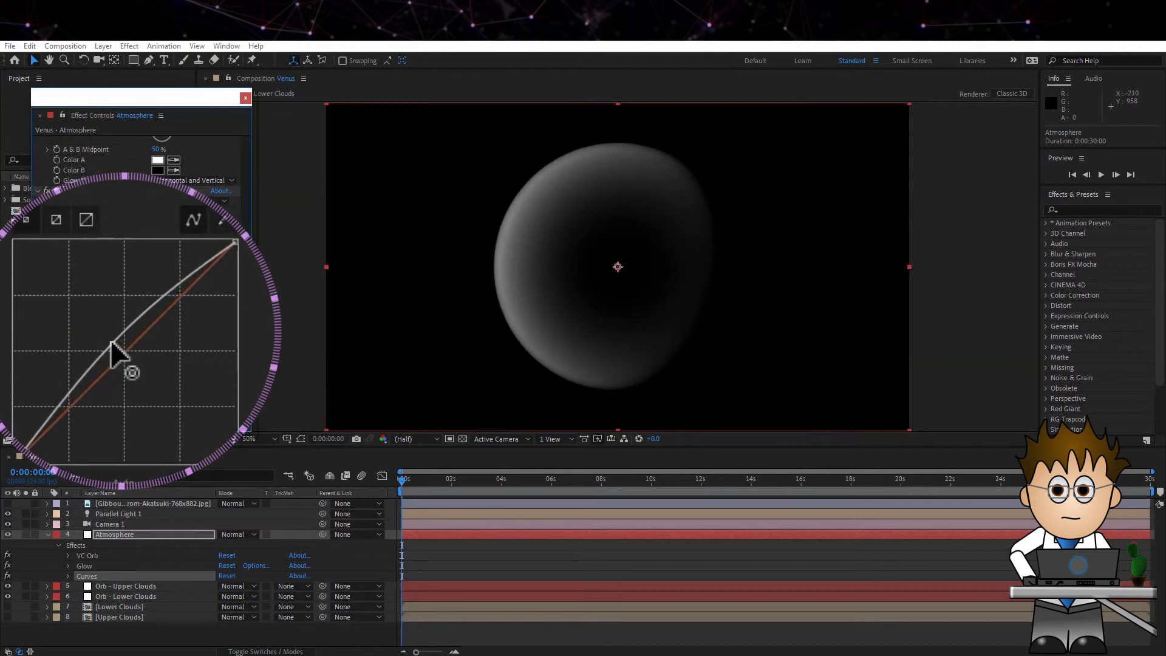
{"action": "left_click", "coordinate": [235, 534]}
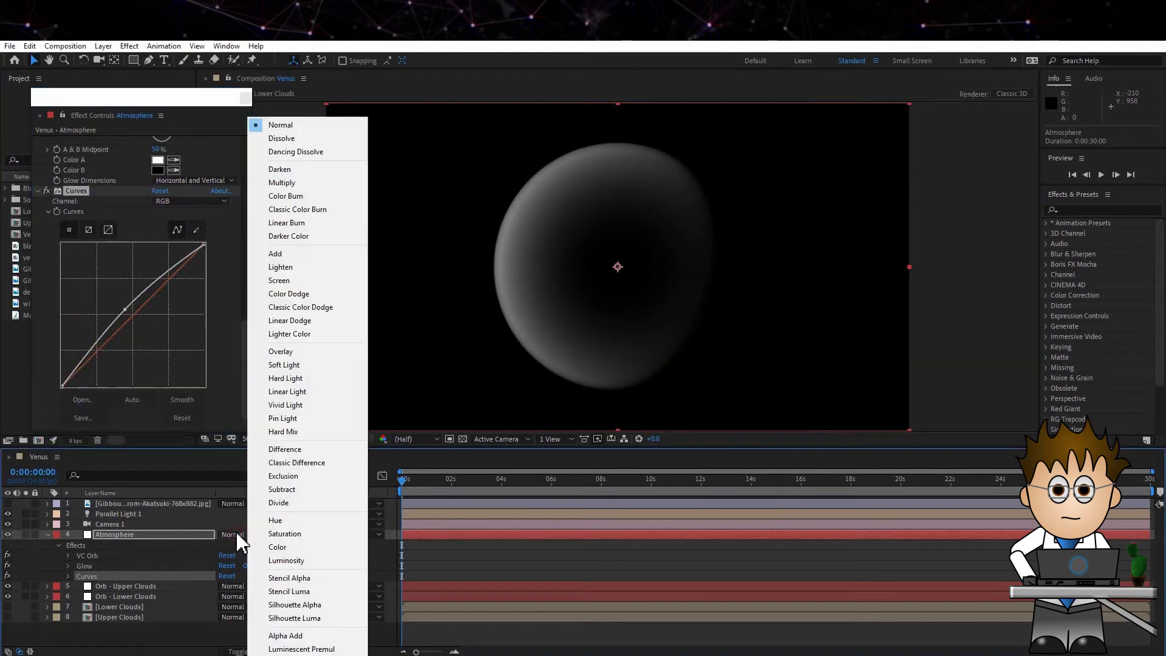
{"action": "left_click", "coordinate": [288, 281]}
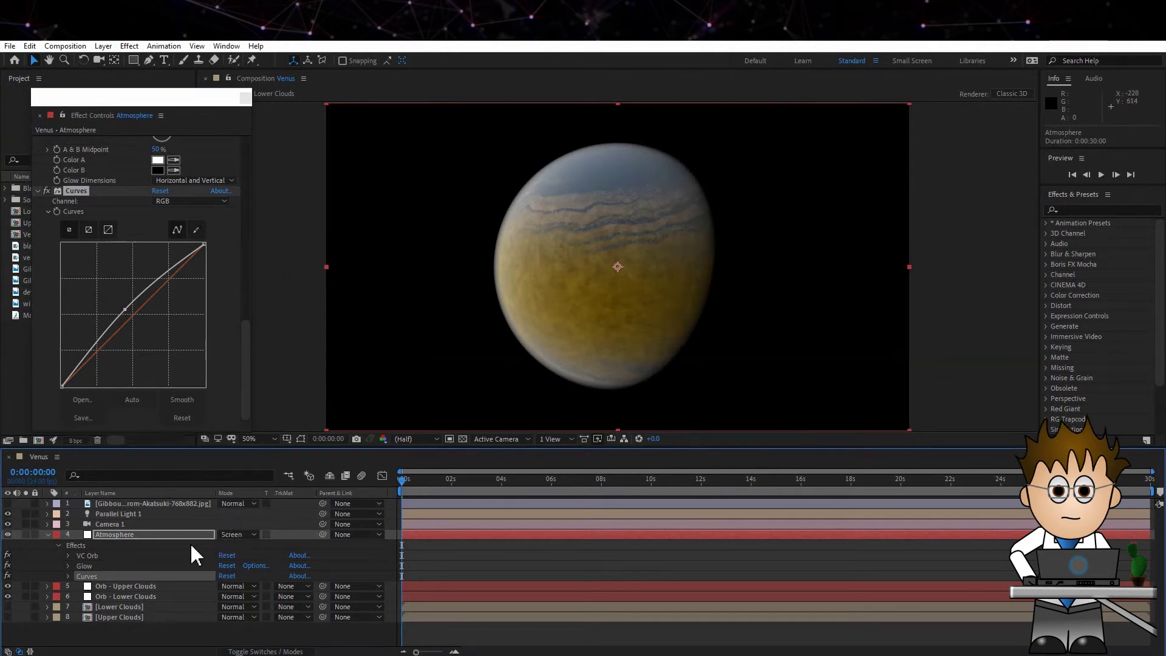
- Open the Orb - Lower Clouds precomp and select its White Solid 2 layer
{"action": "left_click", "coordinate": [153, 595]}
{"action": "double_click", "coordinate": [136, 608]}
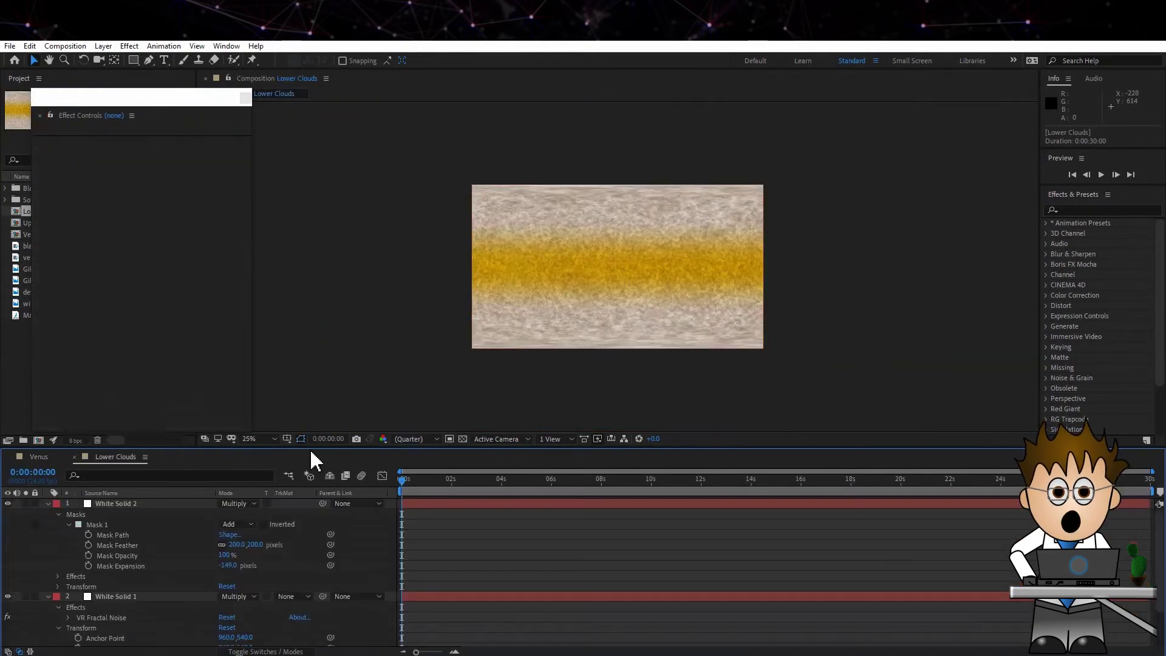
{"action": "left_click", "coordinate": [118, 504]}
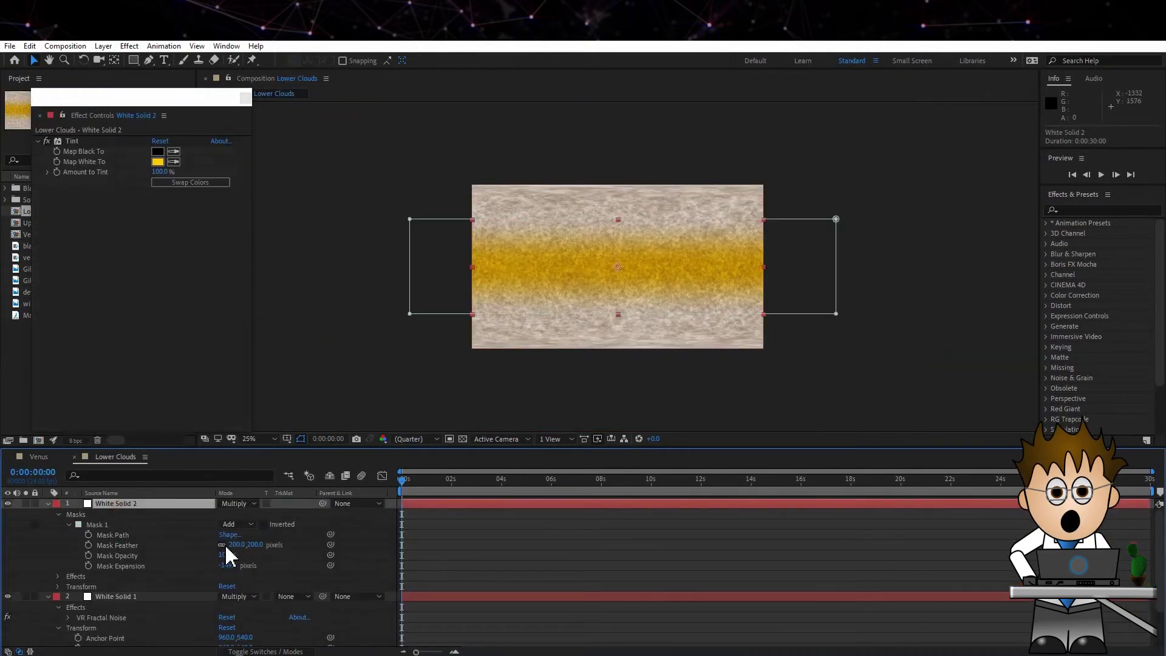